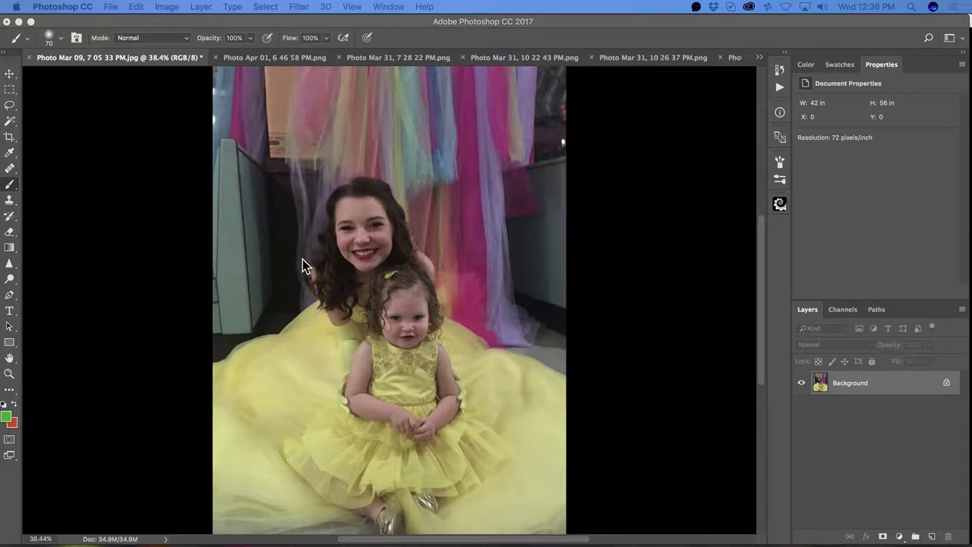
- Review the open lamb, rabbit, orchid and fence images, and return to the portrait of the girl in the yellow dress
click(299, 58)
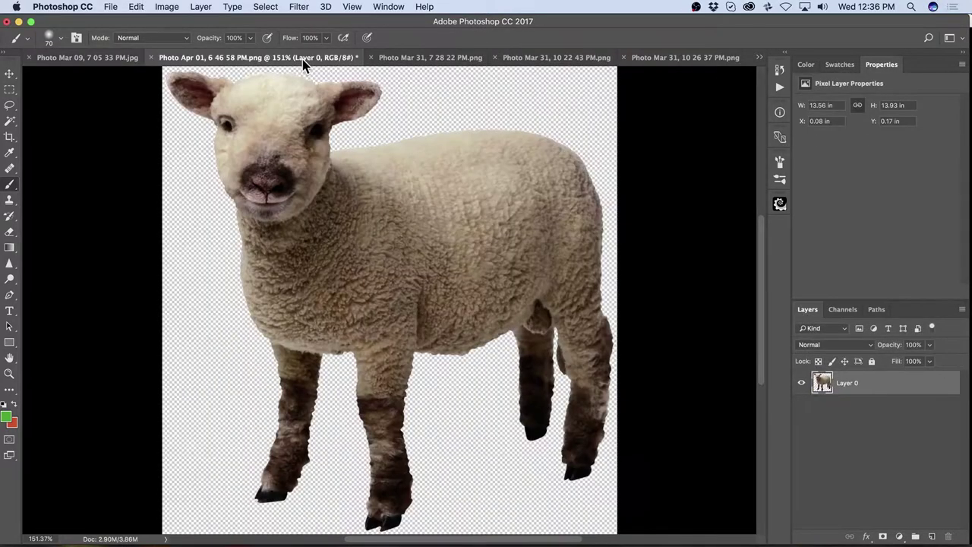
click(414, 60)
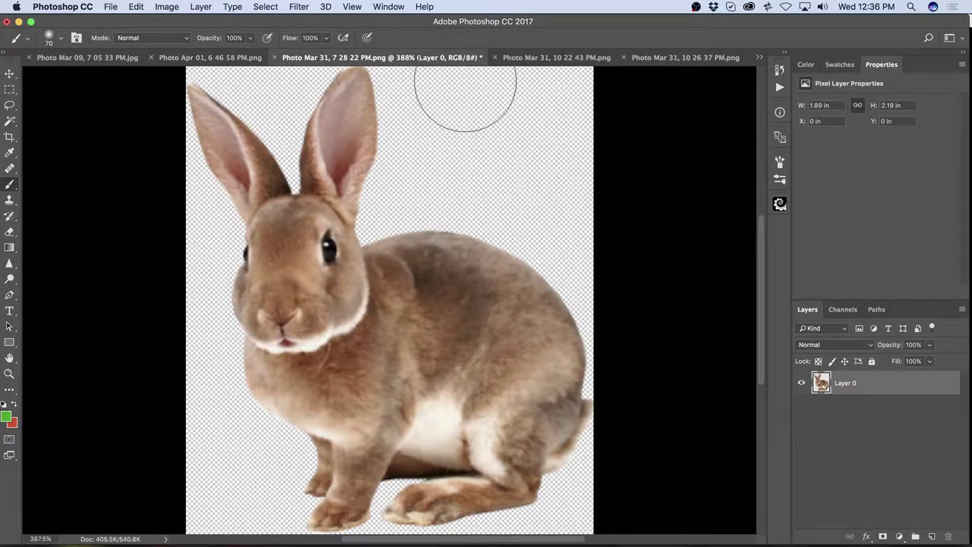
click(552, 59)
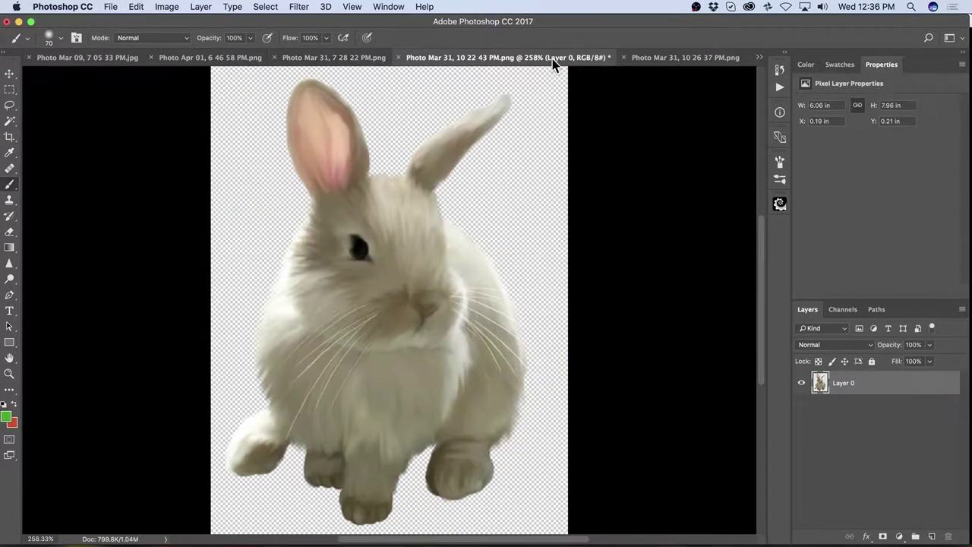
click(695, 59)
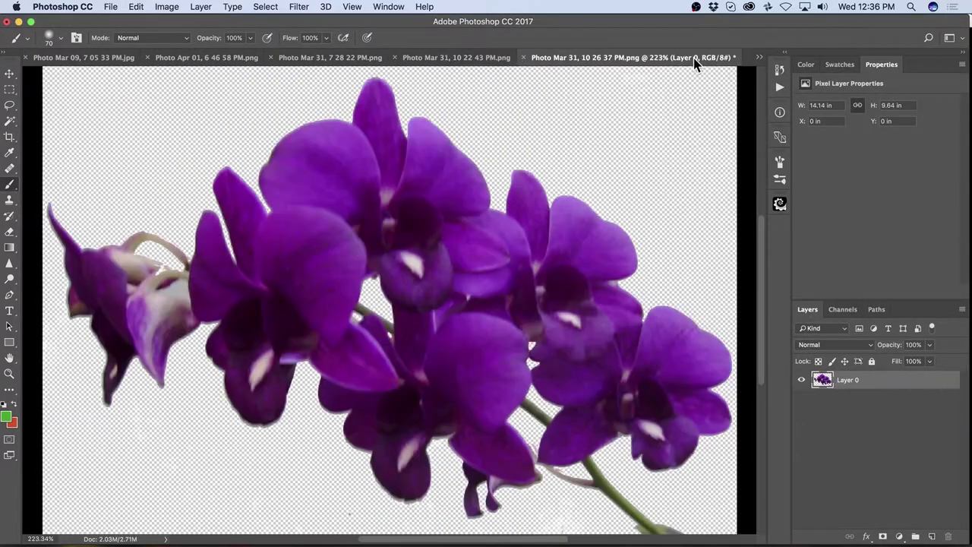
click(759, 58)
click(799, 116)
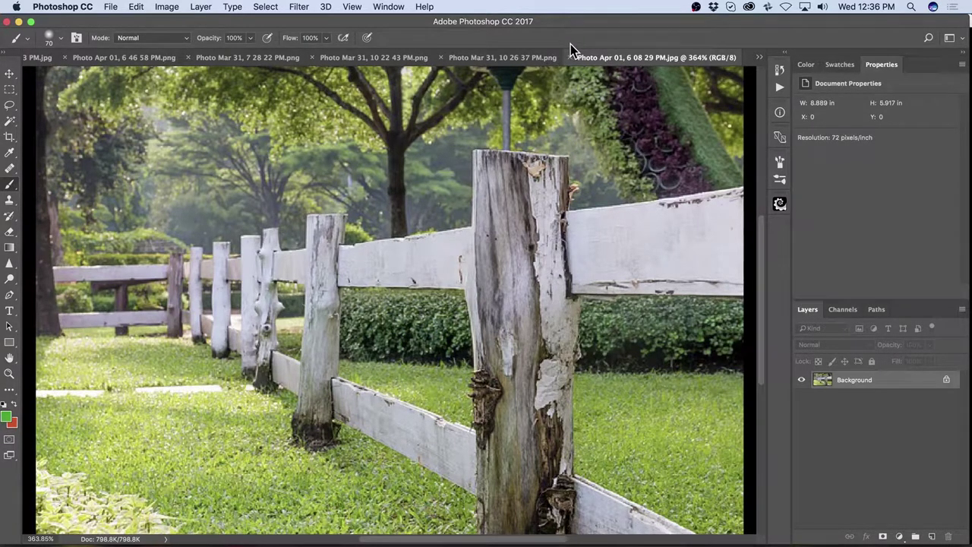
click(38, 57)
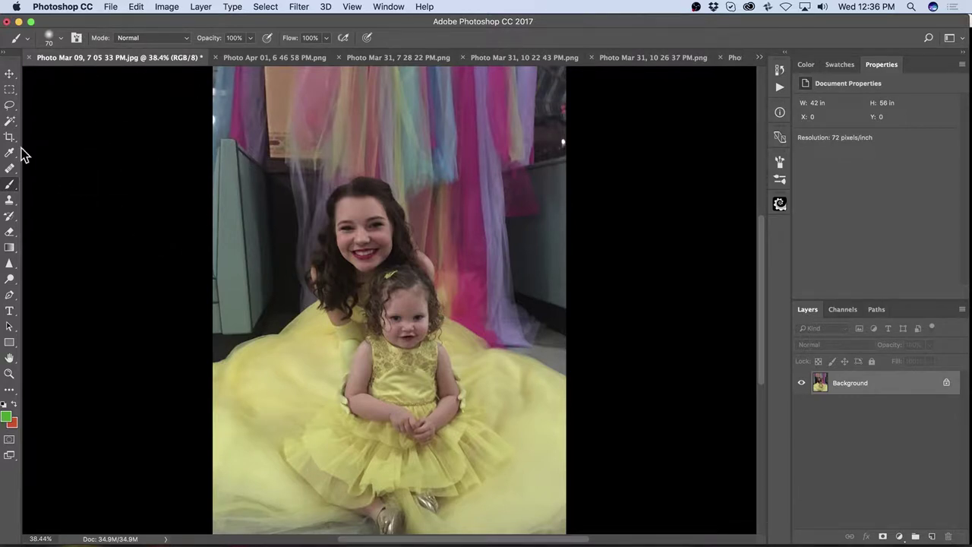
- Select the little girl with the Quick Selection tool, excluding the area around her shoes and including the full edge of her tulle skirt
click(9, 121)
click(46, 120)
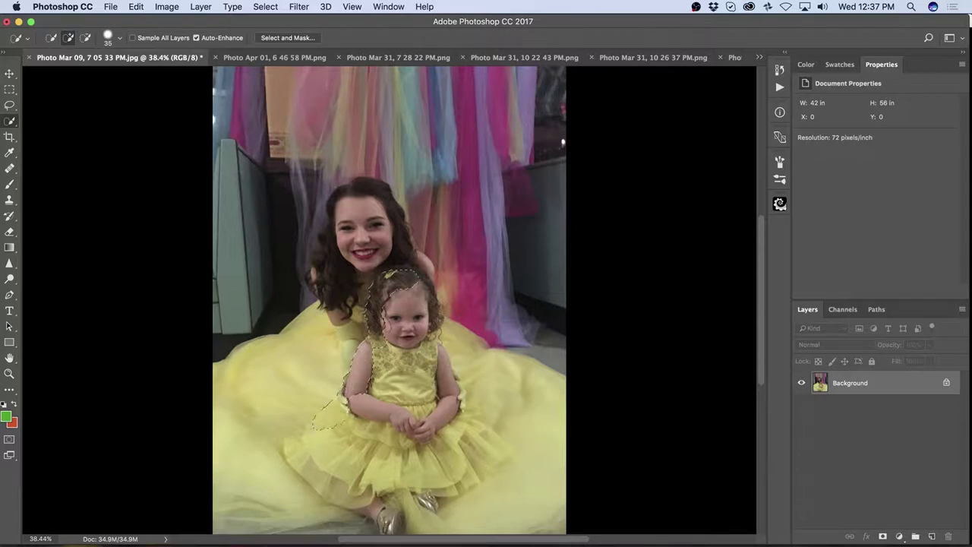
drag(354, 416, 289, 325)
key(alt)
drag(444, 486, 481, 465)
key(alt)
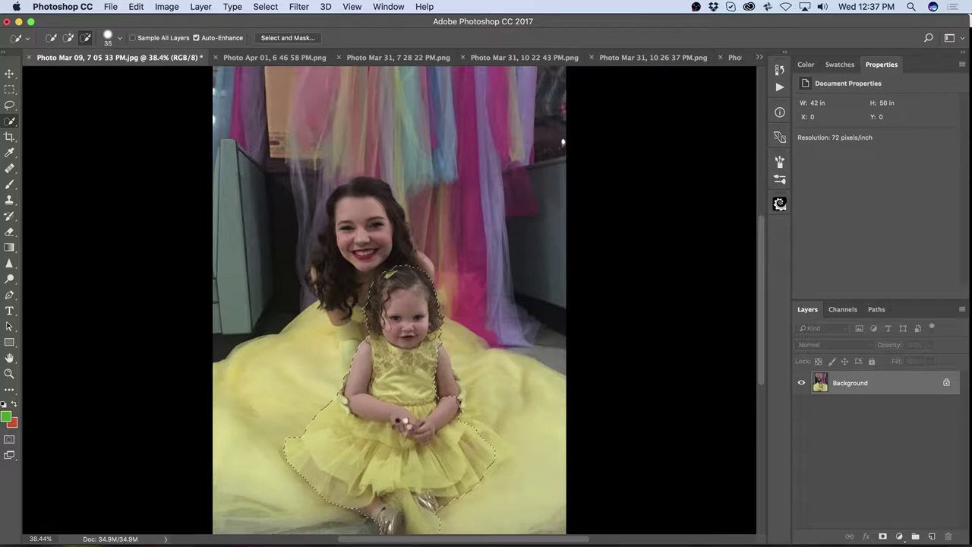
key(alt)
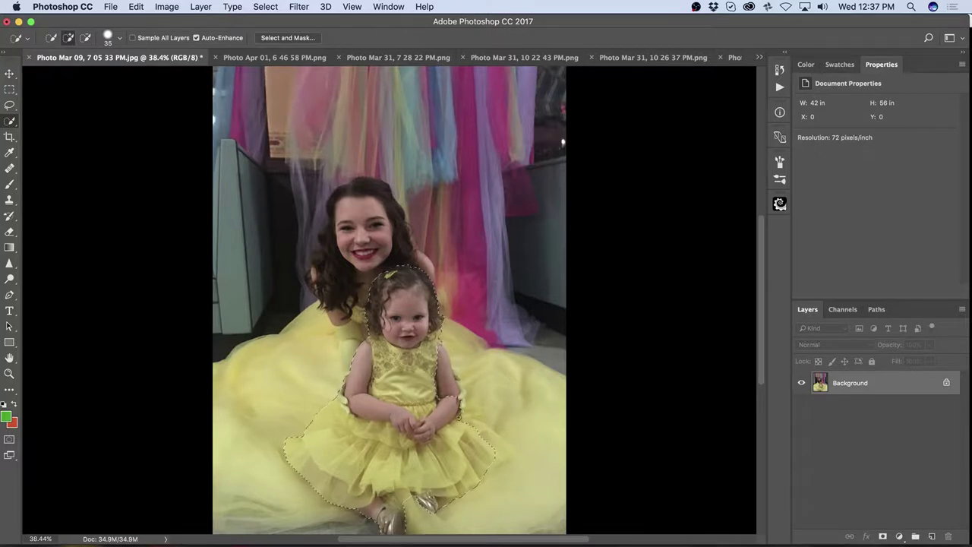
drag(479, 419, 495, 438)
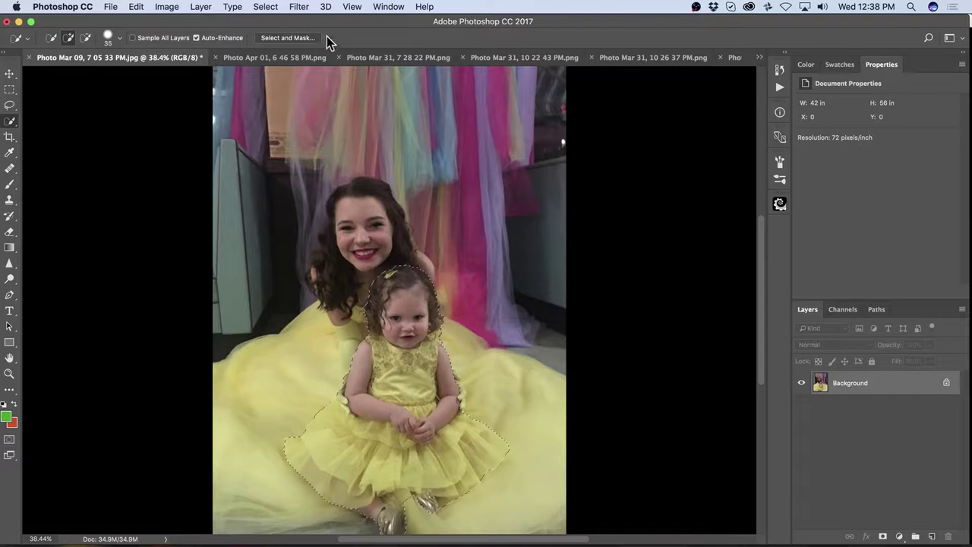
- Open the selection in Select and Mask and subtract the faint stray outline beside the girl with a size 45 Quick Selection brush
click(303, 38)
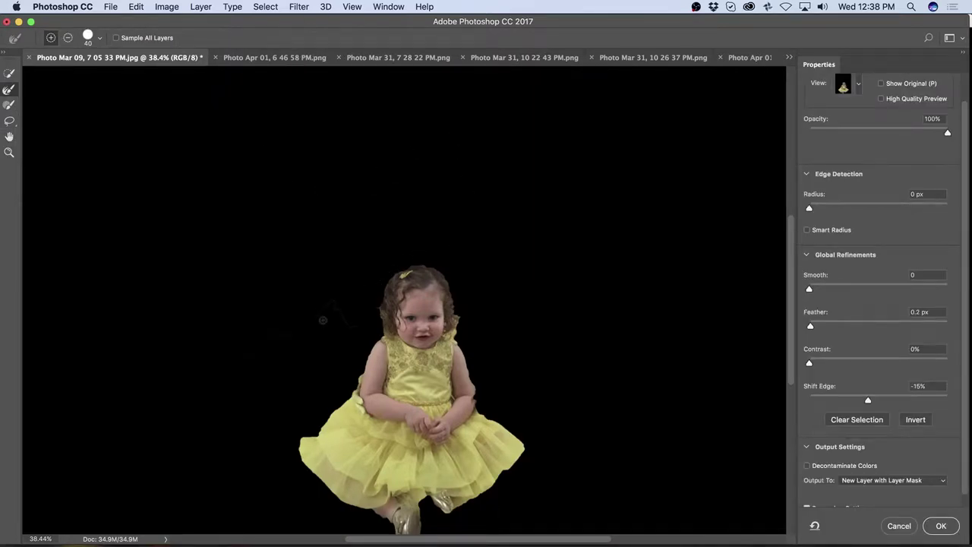
key(z)
mouse_move(328, 324)
mouse_down()
mouse_move(453, 299)
mouse_move(390, 332)
mouse_move(425, 325)
mouse_up()
key(r)
key(z)
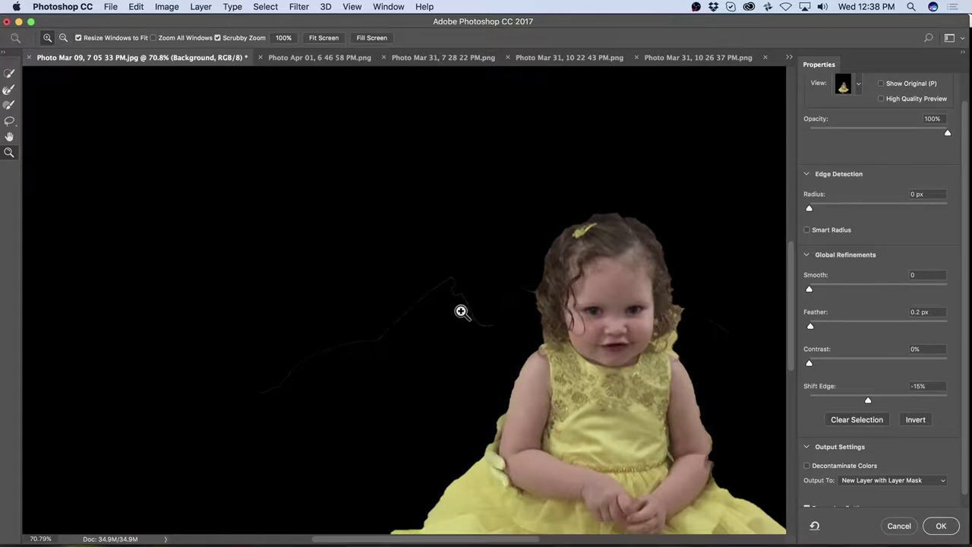
key(w)
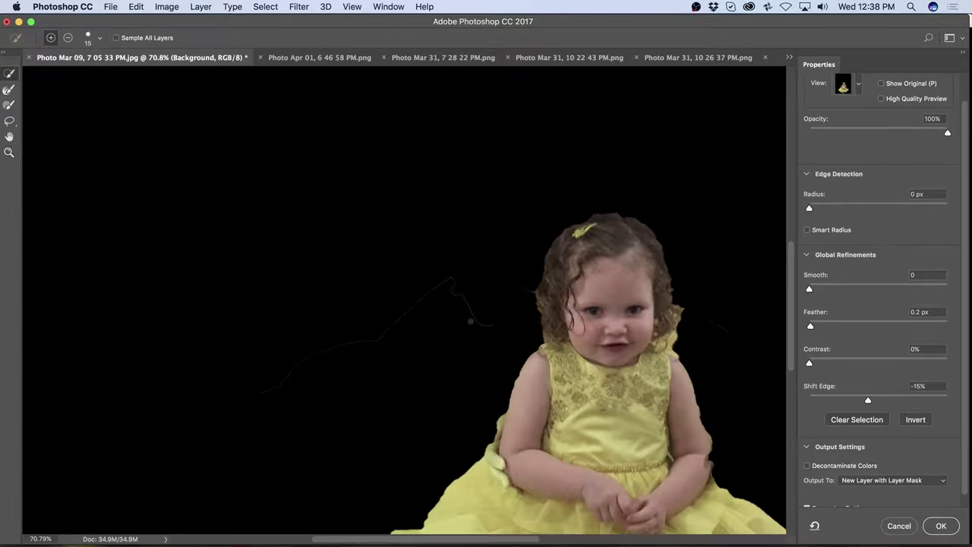
key(bracketright)
key(bracketright)
key(bracketright)
key(bracketright)
key(bracketright)
key(alt)
mouse_move(477, 325)
mouse_down()
mouse_move(446, 278)
mouse_move(276, 374)
mouse_move(428, 303)
mouse_move(404, 344)
mouse_up()
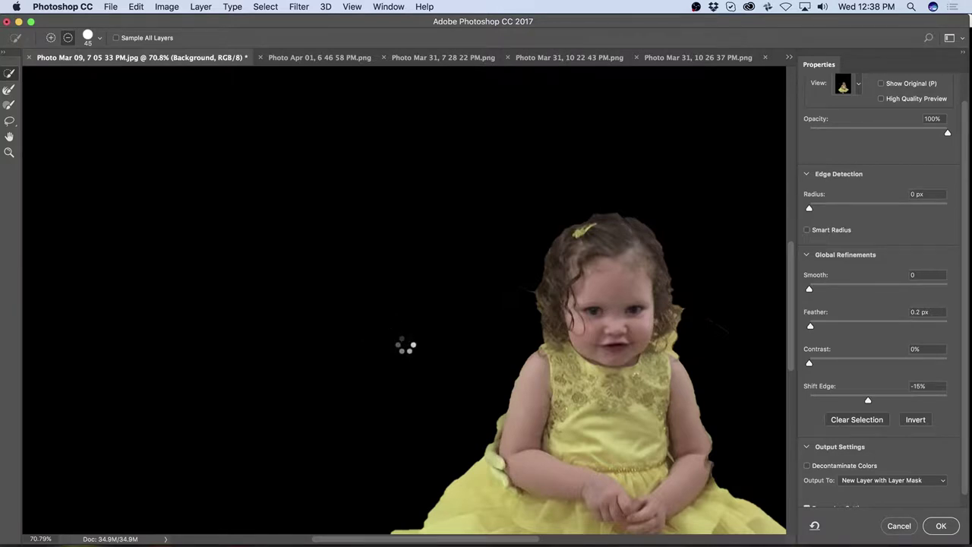
- Clean up the selection around both elbows, subtracting the glove remnant beside one arm and adding the missing skirt edge beside the other
scroll(417, 328, down, 3)
scroll(417, 327, right, 5)
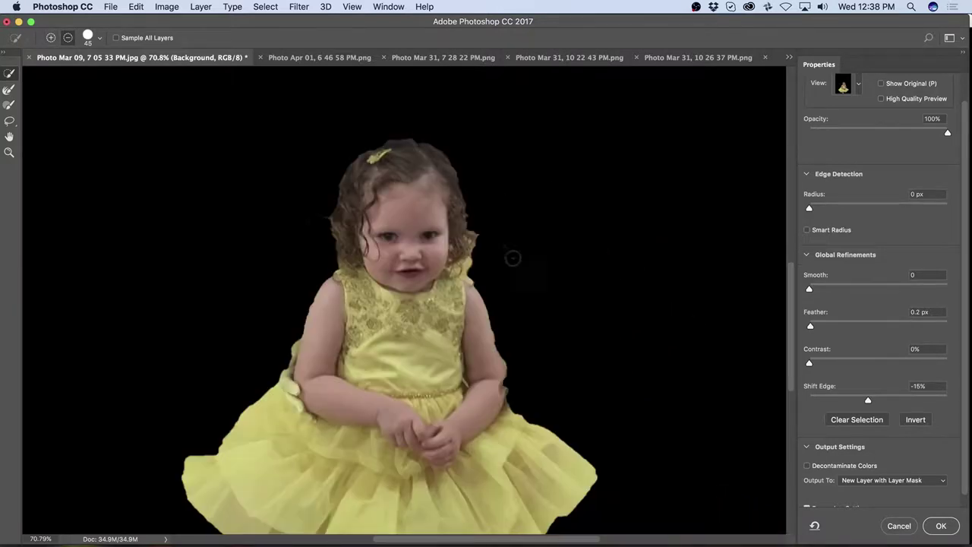
scroll(570, 355, down, 5)
scroll(588, 156, left, 4)
scroll(600, 137, up, 2)
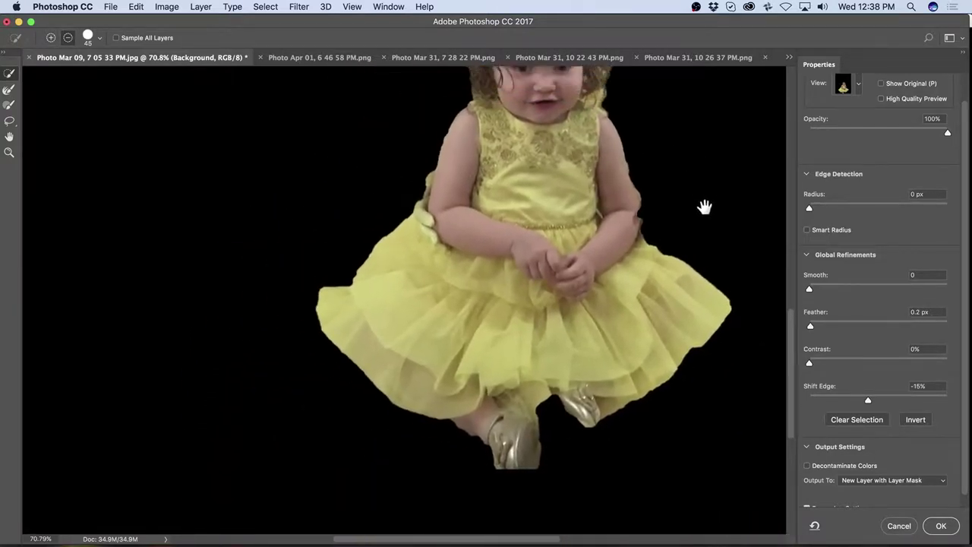
scroll(651, 226, up, 2)
scroll(652, 226, right, 3)
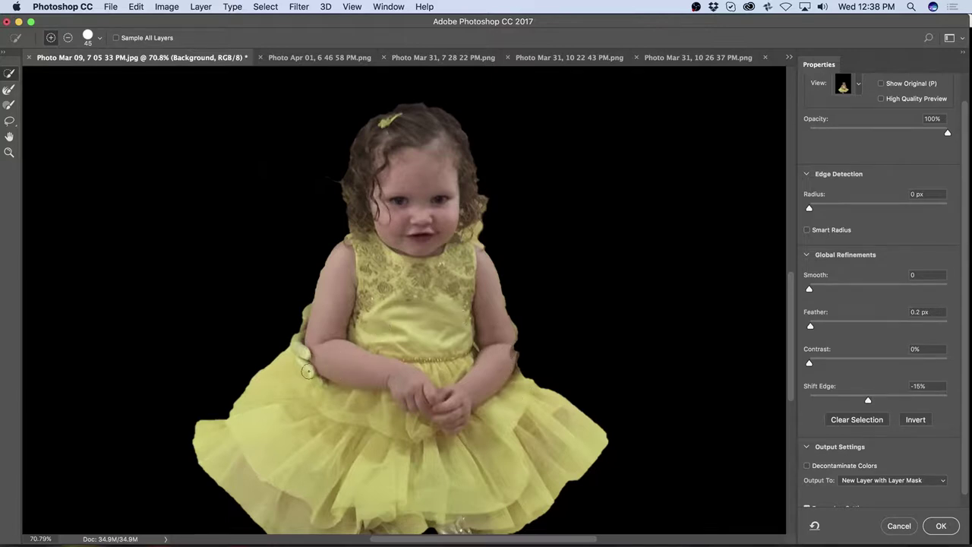
drag(305, 359, 300, 373)
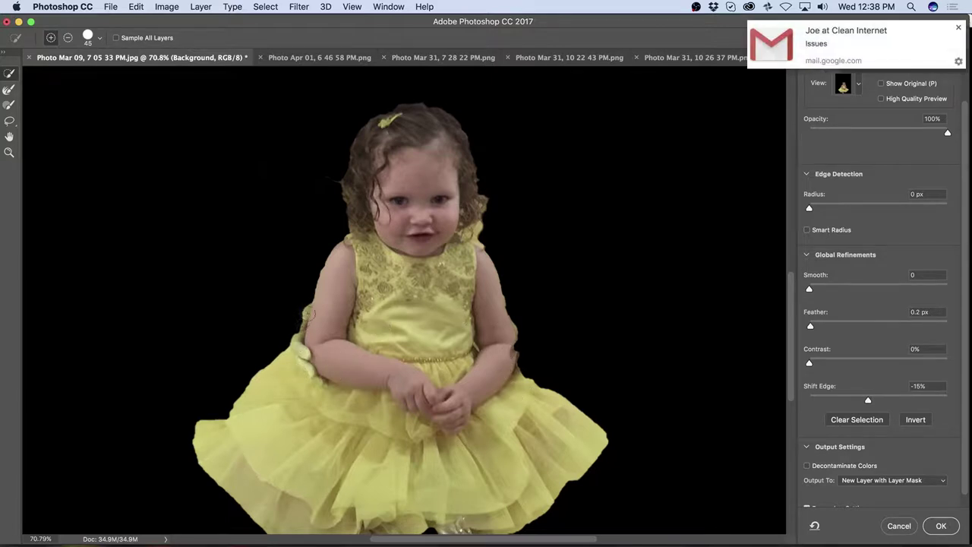
drag(301, 310, 301, 315)
key(super+z)
key(alt)
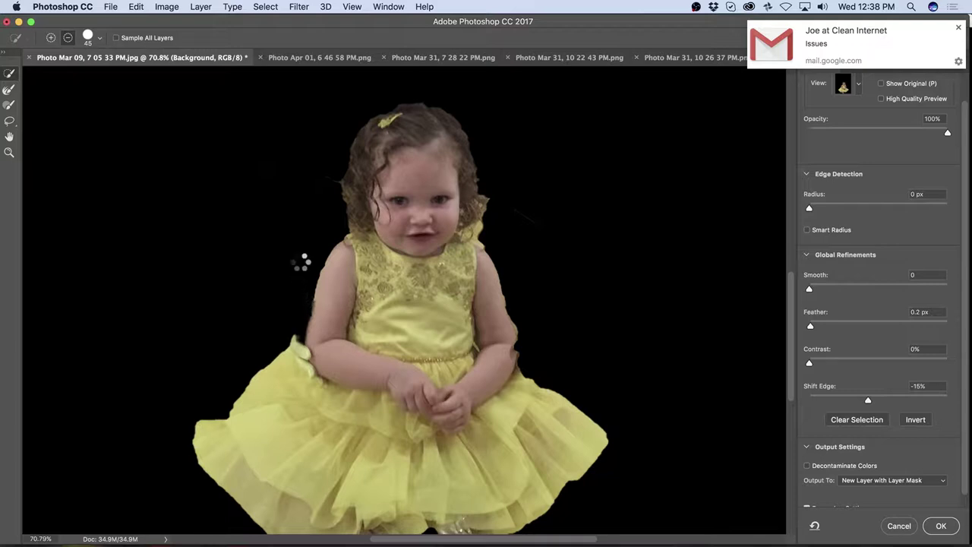
drag(296, 338, 293, 326)
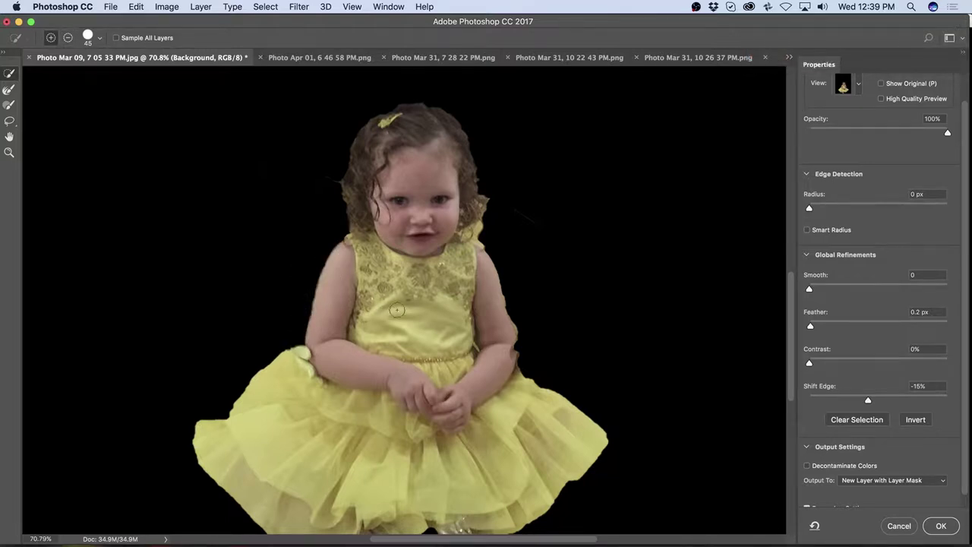
mouse_move(522, 370)
mouse_down()
mouse_move(553, 398)
mouse_move(522, 366)
mouse_move(546, 391)
mouse_move(534, 344)
mouse_move(526, 348)
mouse_move(564, 340)
mouse_up()
key(alt)
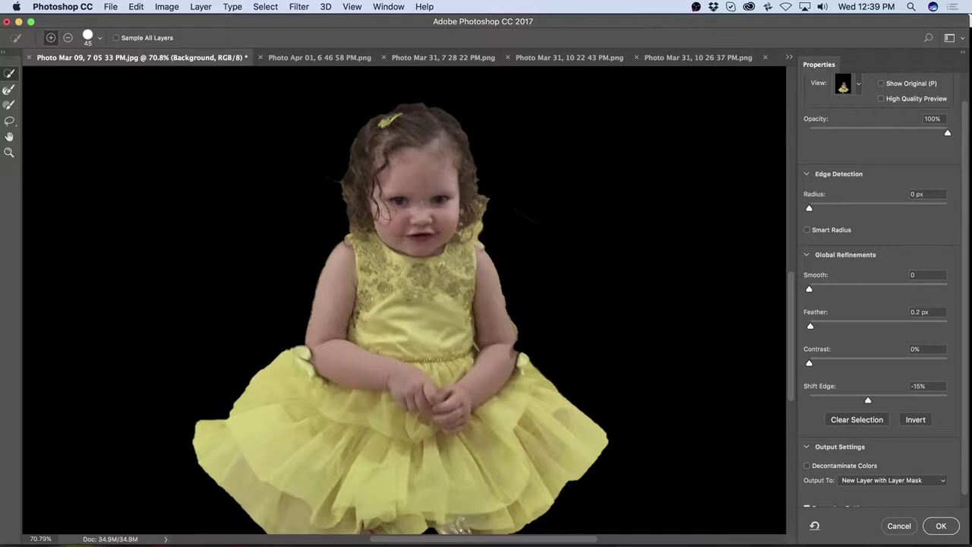
- Refine the hair edges on both sides of the girl's head with the size 40 Refine Edge Brush
key(r)
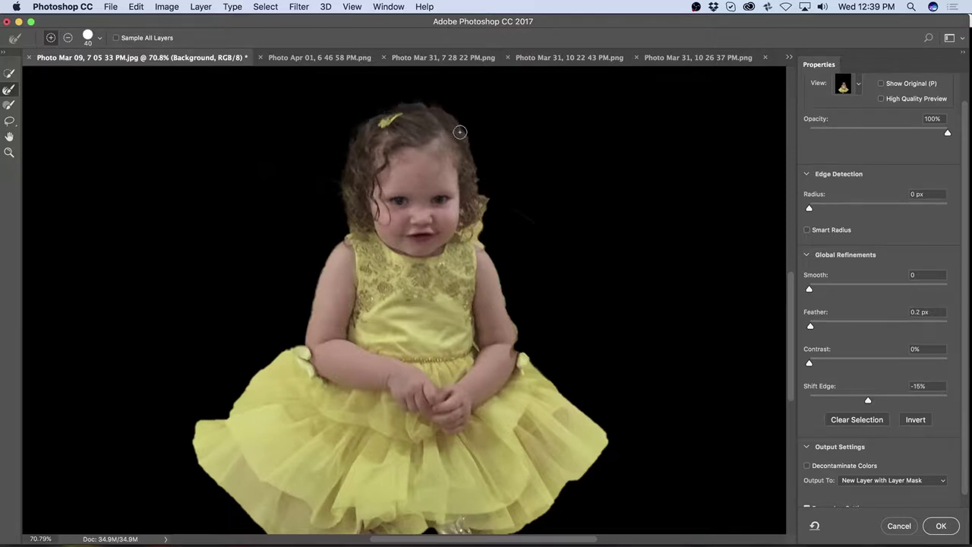
mouse_move(473, 165)
mouse_down()
mouse_move(483, 208)
mouse_move(470, 215)
mouse_move(477, 204)
mouse_up()
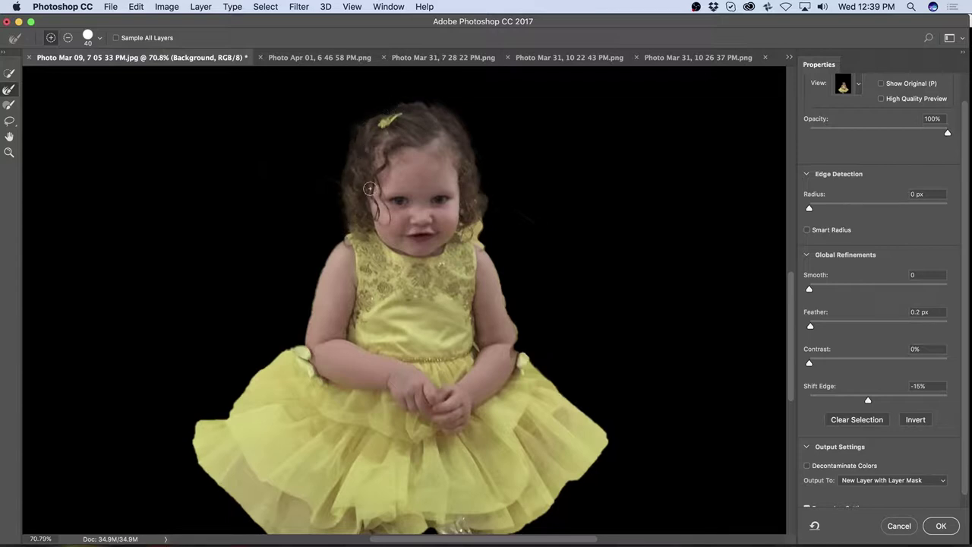
mouse_move(357, 212)
mouse_down()
mouse_move(374, 222)
mouse_move(354, 228)
mouse_move(338, 204)
mouse_up()
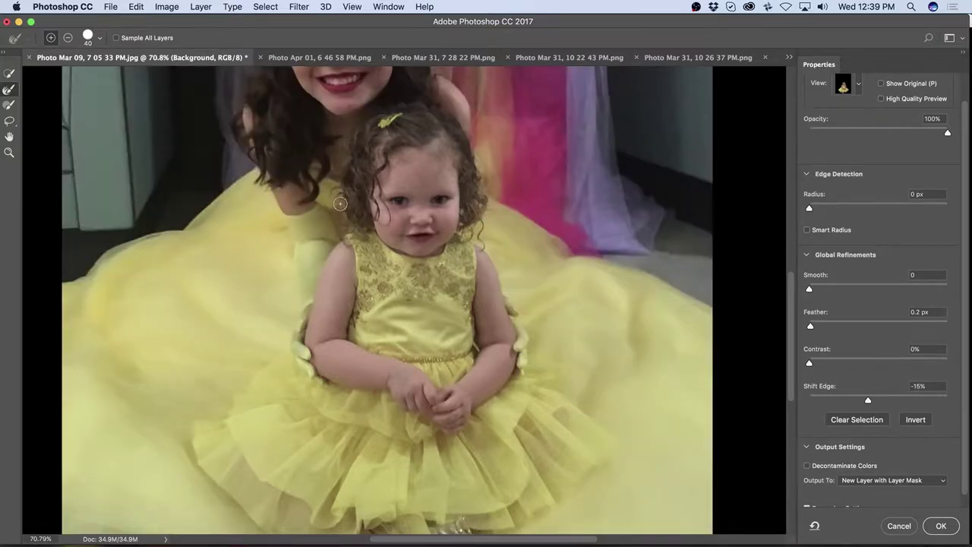
drag(342, 167, 350, 157)
mouse_move(381, 203)
mouse_down()
mouse_move(371, 199)
mouse_move(363, 218)
mouse_up()
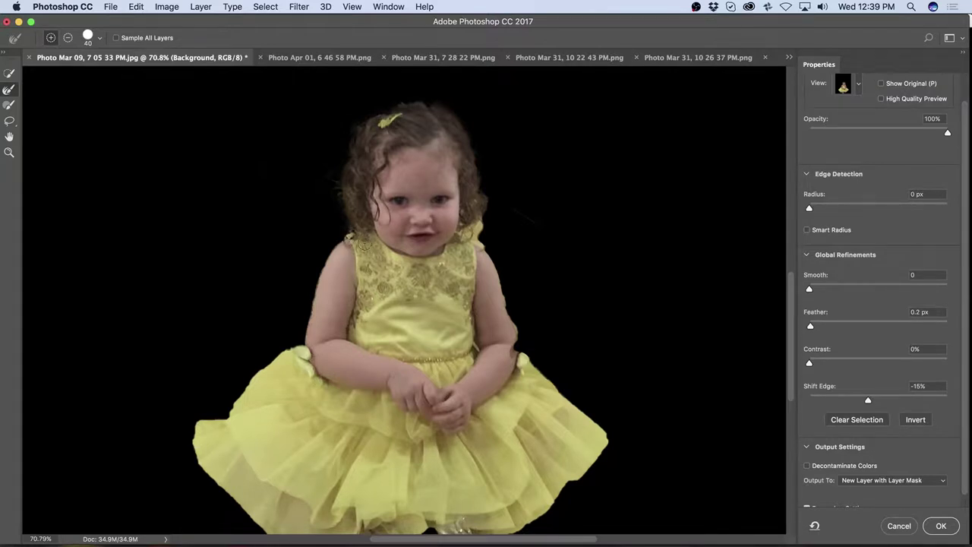
- Compare with the original photo and paint the missing notch in the skirt's outer edge back in with the Brush tool
key(b)
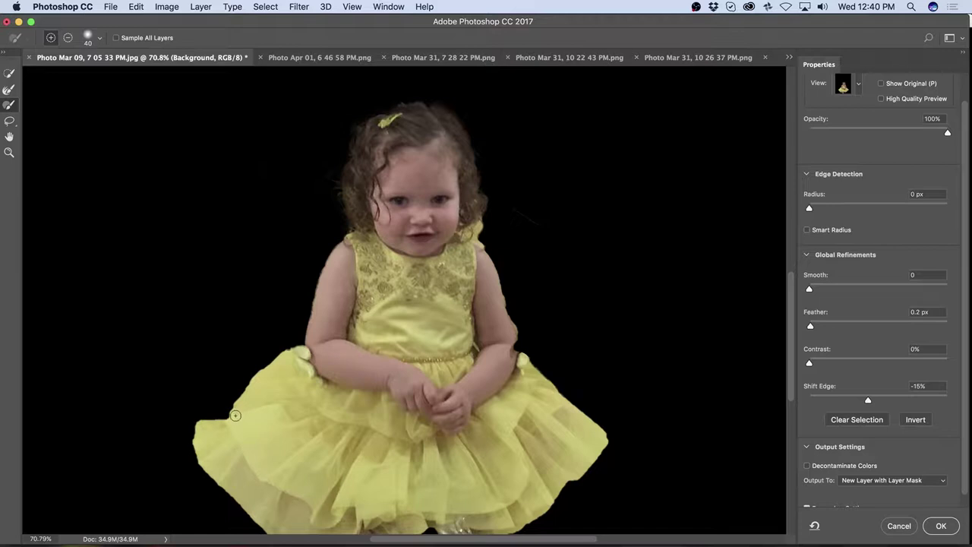
key(x)
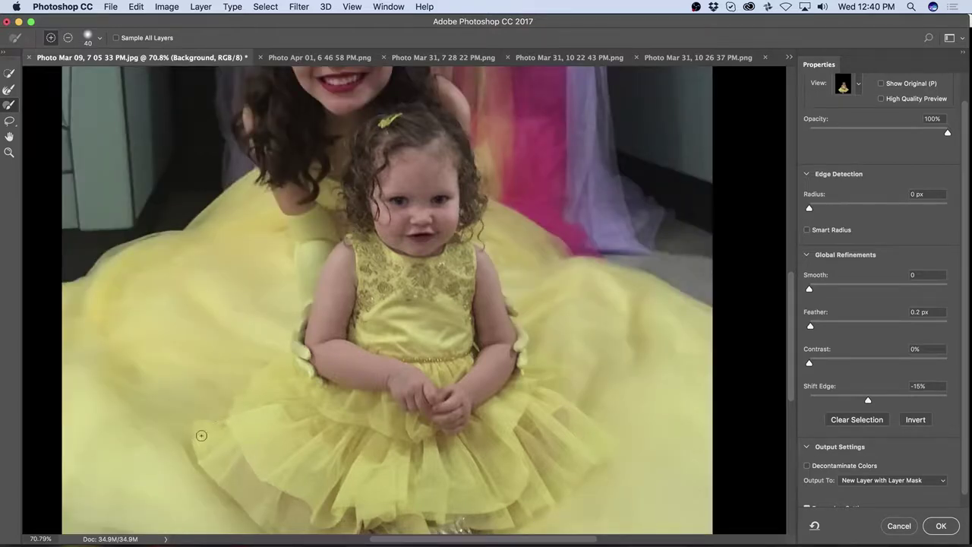
key(x)
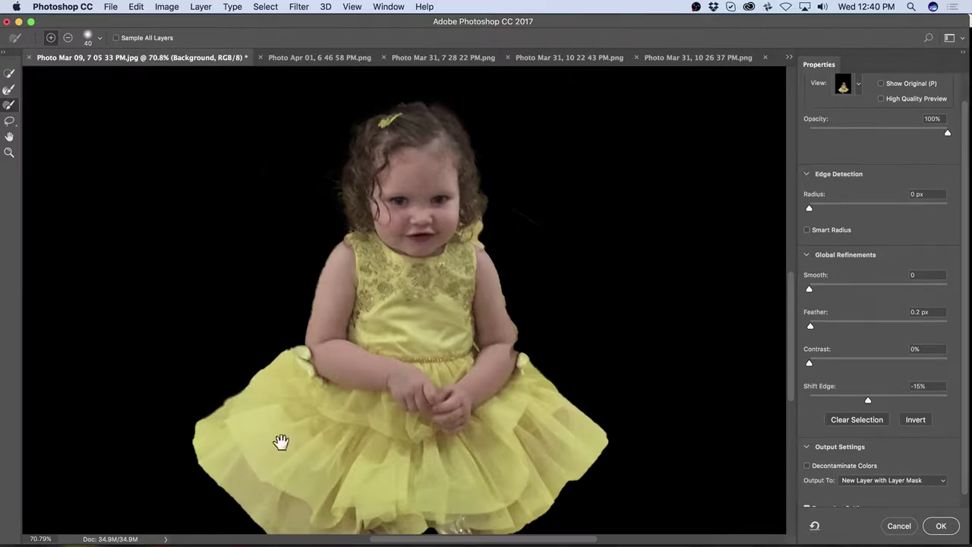
- Paint away the leftover background around the girl's front shoe and round off its cut-off toe with the subtracting brush
drag(278, 442, 256, 354)
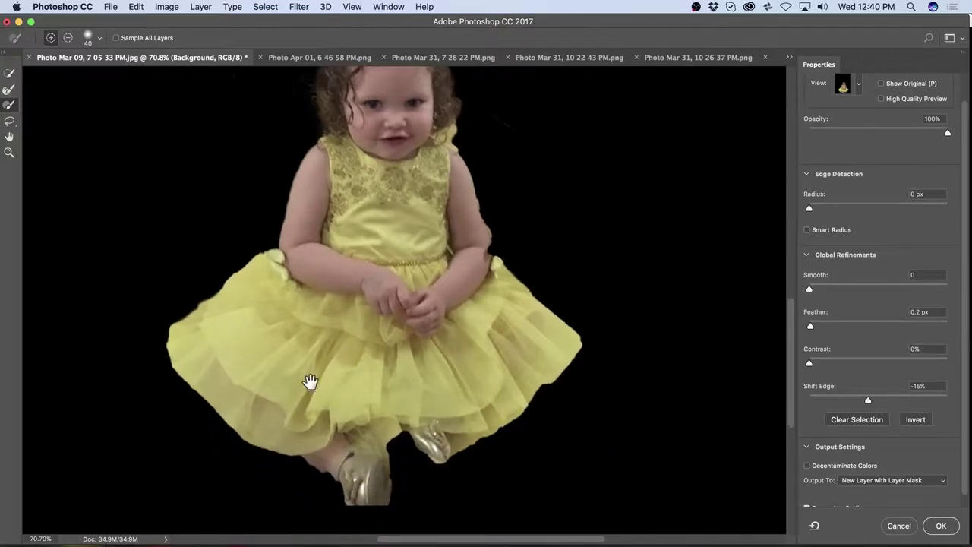
scroll(309, 380, down, 5)
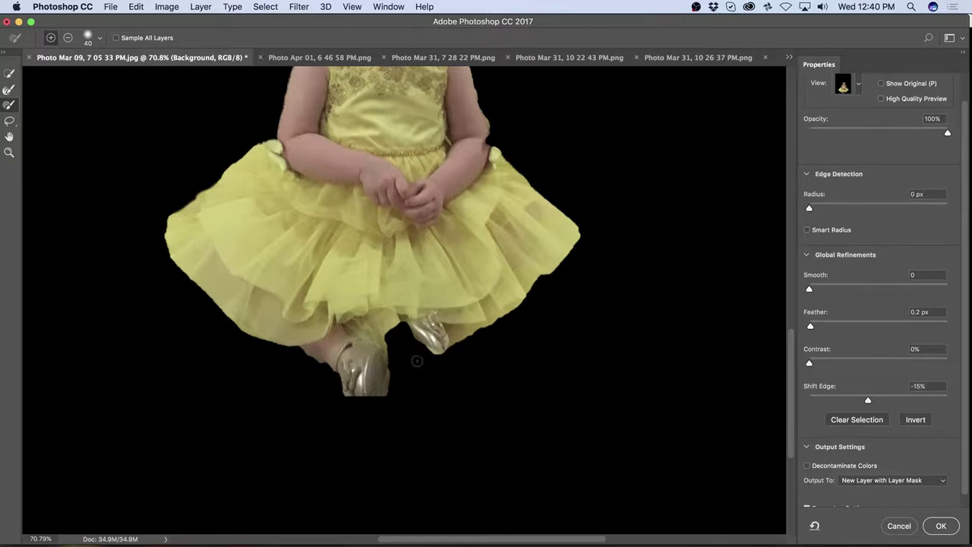
key(alt)
key(alt)
alt+click(339, 370)
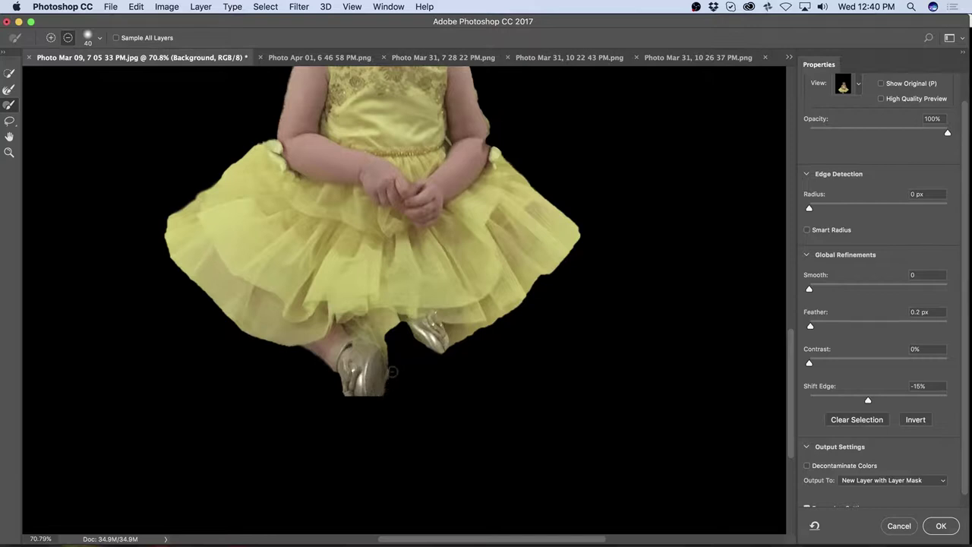
drag(341, 396, 373, 399)
key(alt)
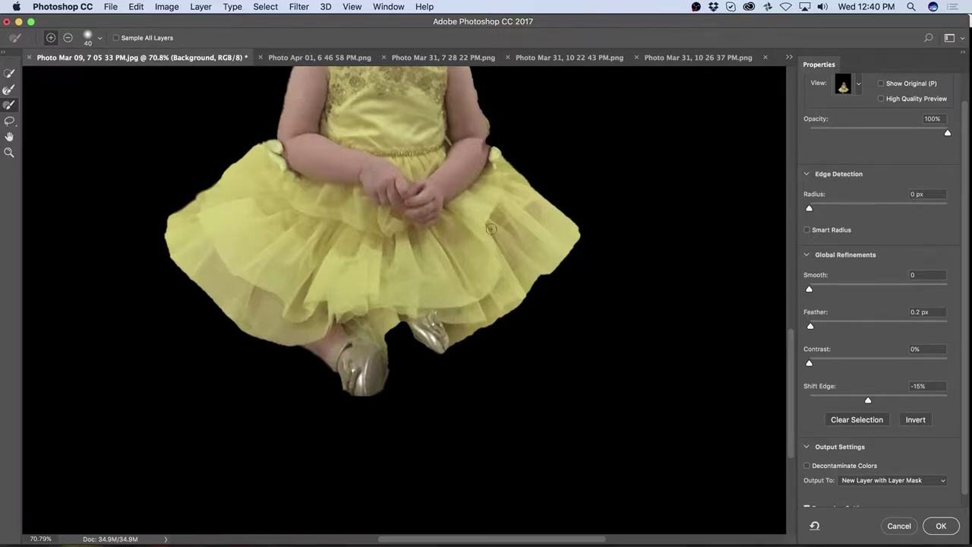
- Clear the stray specks around the girl with the subtracting brush and output the cutout to a new layer with layer mask
scroll(436, 239, up, 10)
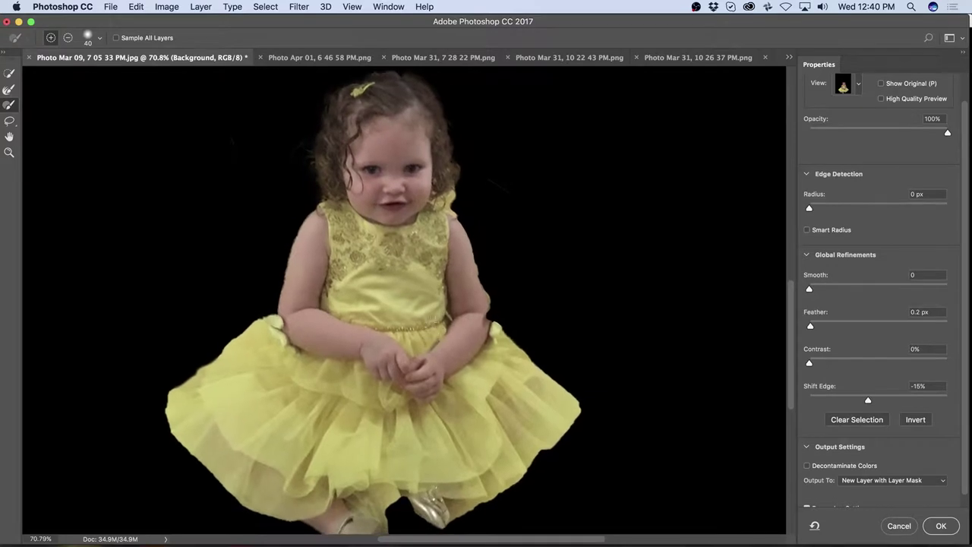
key(alt)
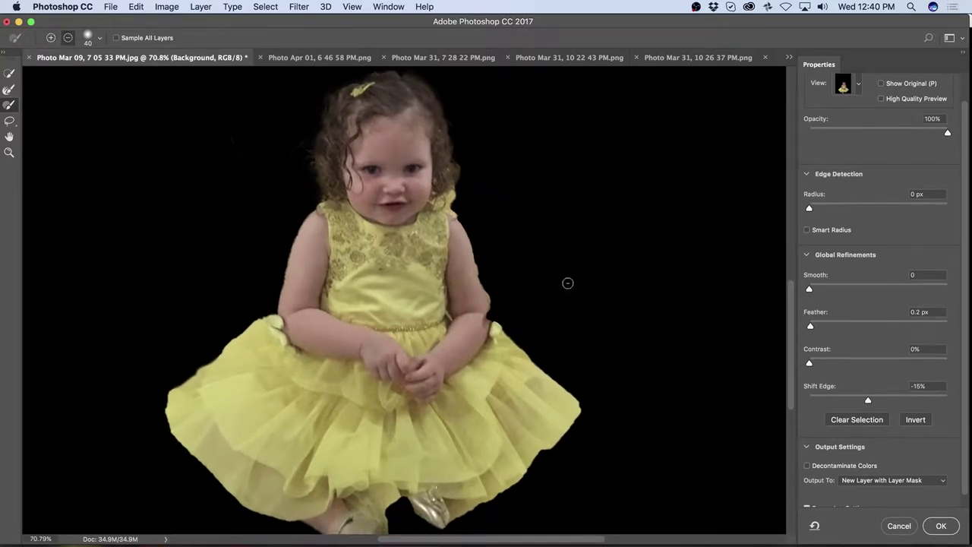
key(space)
drag(536, 195, 551, 269)
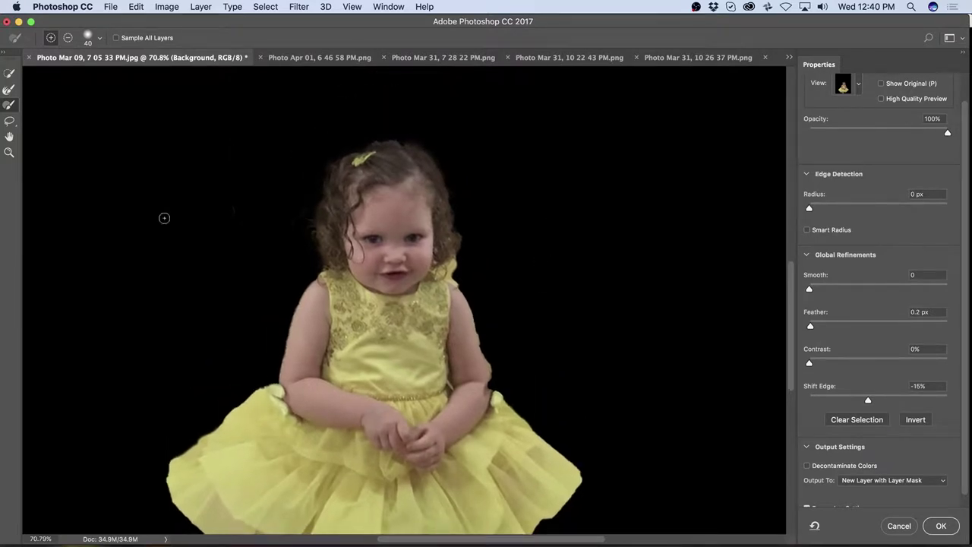
key(alt)
click(941, 525)
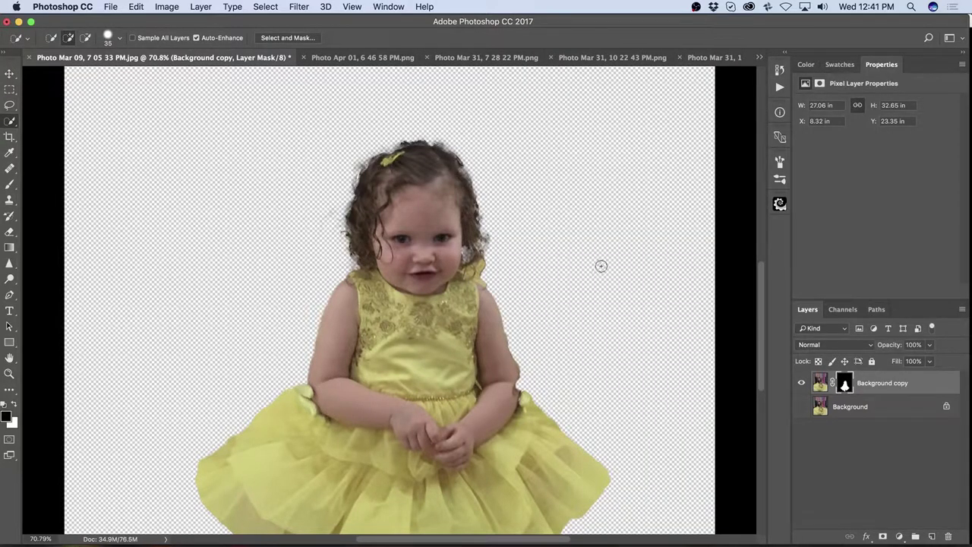
- Touch up the girl's layer mask with a size 70 brush, restoring the missing hair beside her cheek and hiding stray specks
mouse_move(578, 338)
mouse_down()
mouse_move(558, 169)
mouse_move(577, 322)
mouse_move(571, 306)
mouse_up()
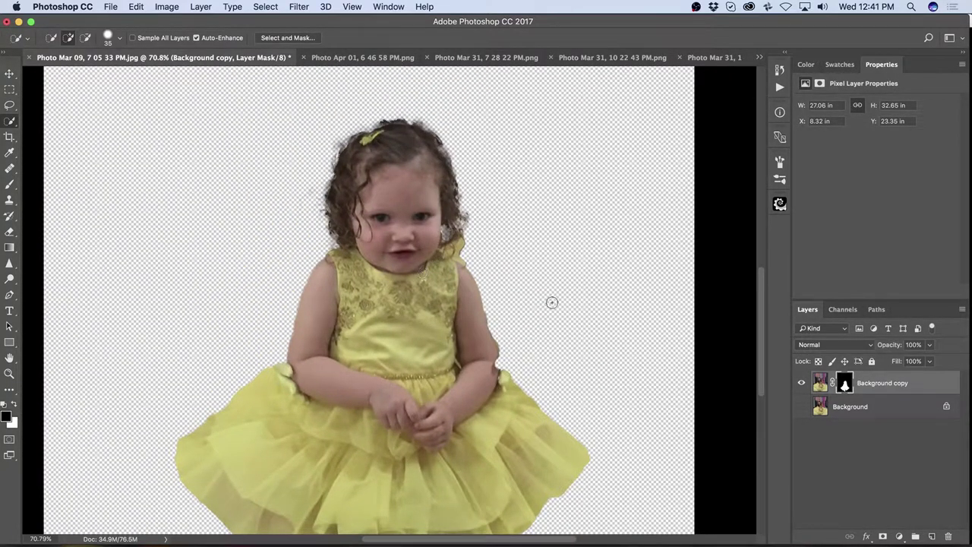
key(b)
key(x)
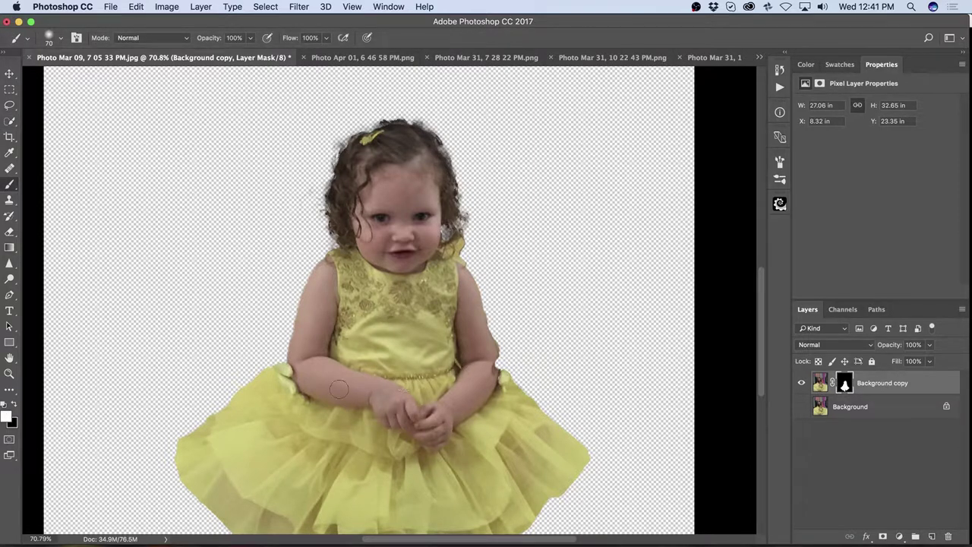
key(x)
key(x)
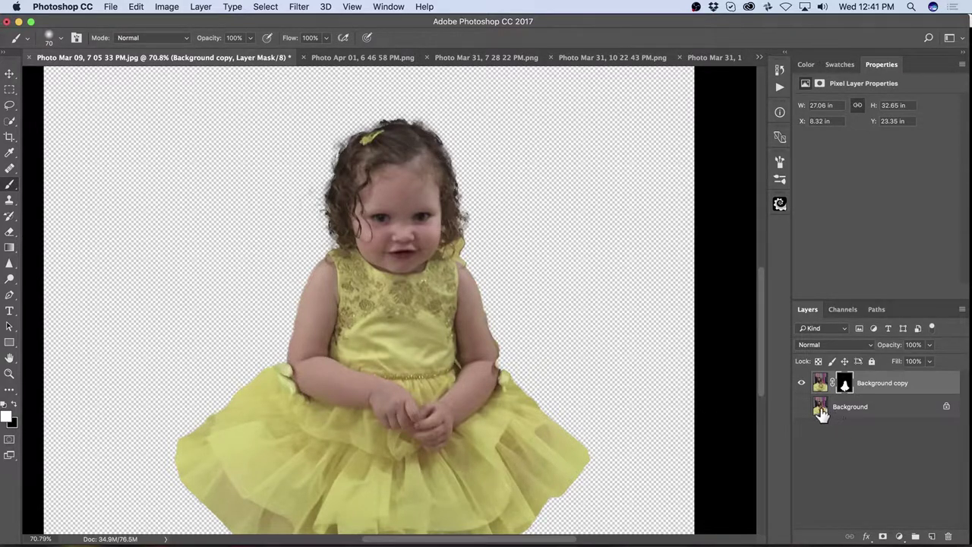
- Switch to the lamb image, mask the layer from its own transparency, and open the mask in Select and Mask
click(372, 58)
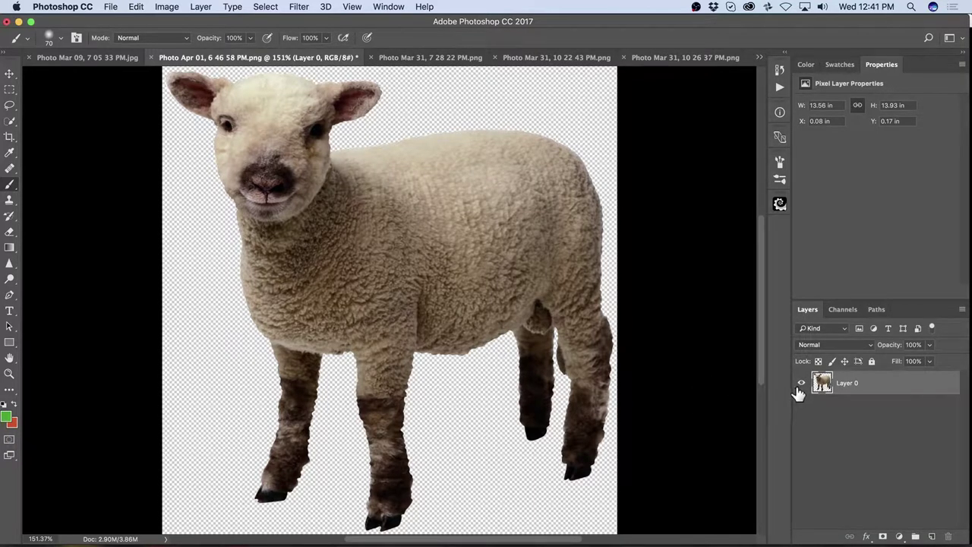
super+click(823, 384)
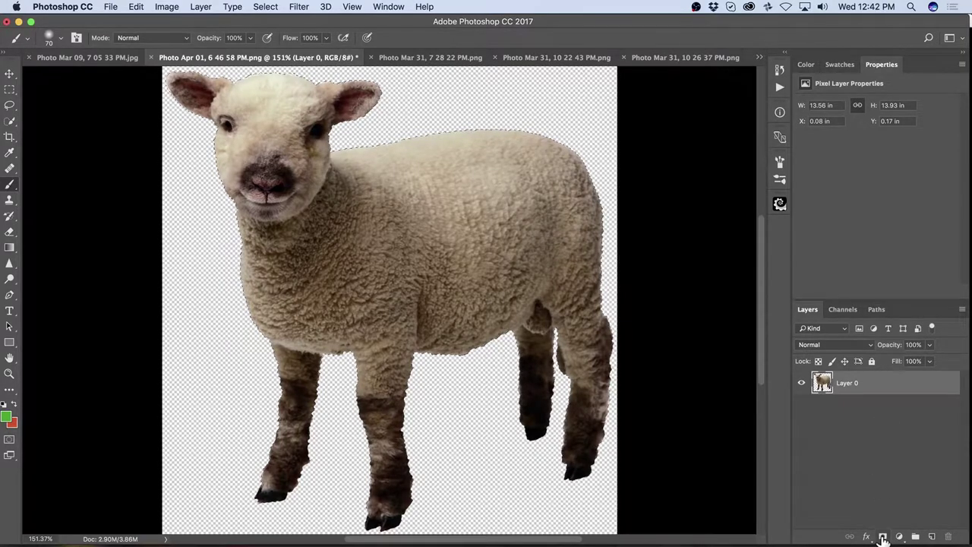
click(883, 537)
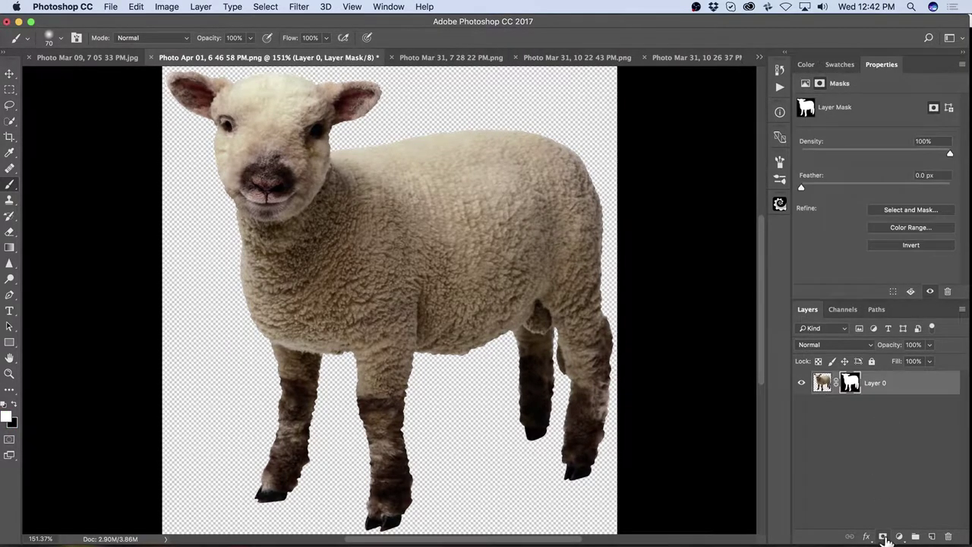
double_click(851, 383)
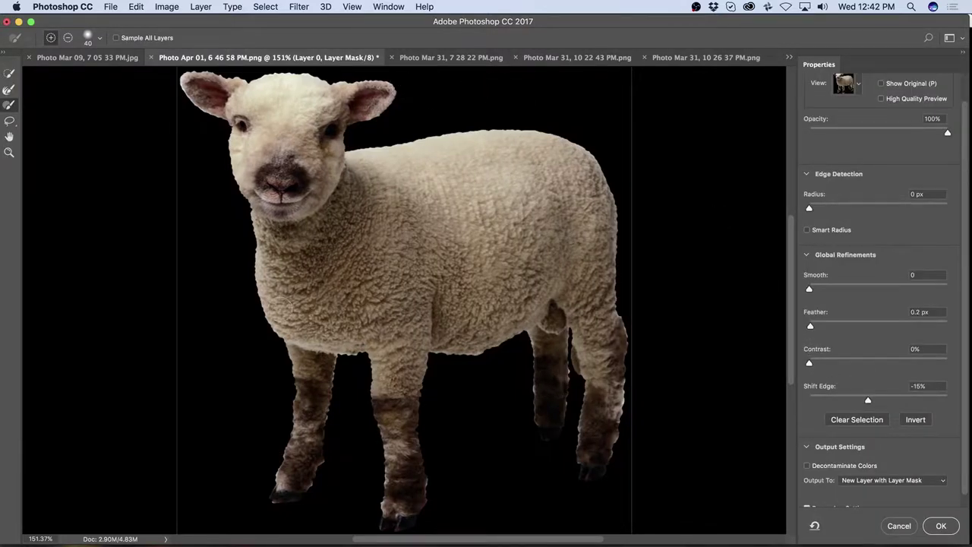
- Refine the lamb's wool outline with a size 15 Refine Edge Brush and output it to a new layer with layer mask
key(r)
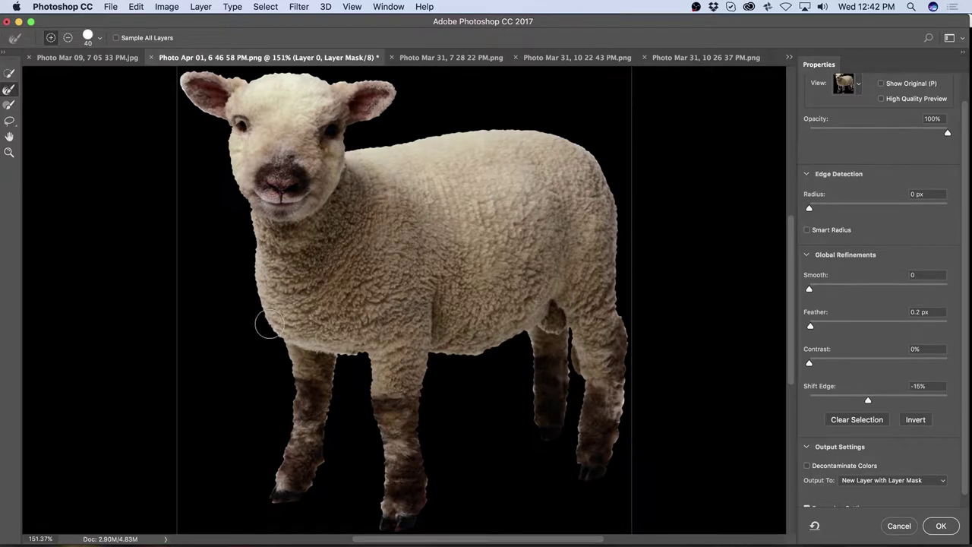
key(bracketleft)
key(bracketleft)
key(bracketleft)
mouse_move(281, 346)
mouse_down()
mouse_move(294, 405)
mouse_move(268, 493)
mouse_move(315, 471)
mouse_move(311, 496)
mouse_move(336, 363)
mouse_move(366, 355)
mouse_move(383, 464)
mouse_move(332, 424)
mouse_move(445, 491)
mouse_move(441, 524)
mouse_move(425, 505)
mouse_move(430, 355)
mouse_move(525, 334)
mouse_move(530, 389)
mouse_move(568, 411)
mouse_move(569, 333)
mouse_move(574, 383)
mouse_move(584, 387)
mouse_move(571, 471)
mouse_move(628, 454)
mouse_move(615, 467)
mouse_move(620, 439)
mouse_up()
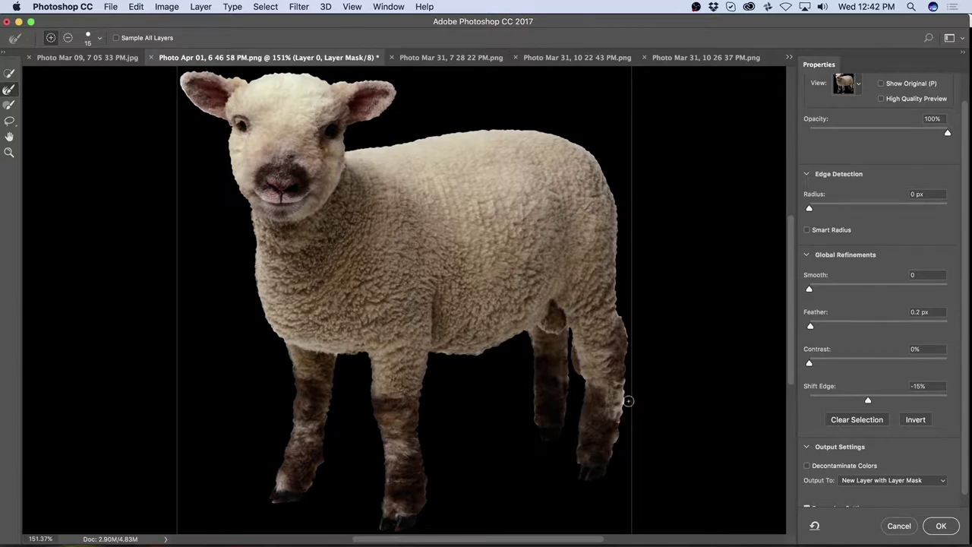
mouse_move(628, 338)
mouse_down()
mouse_move(608, 181)
mouse_move(617, 199)
mouse_move(617, 209)
mouse_move(589, 147)
mouse_up()
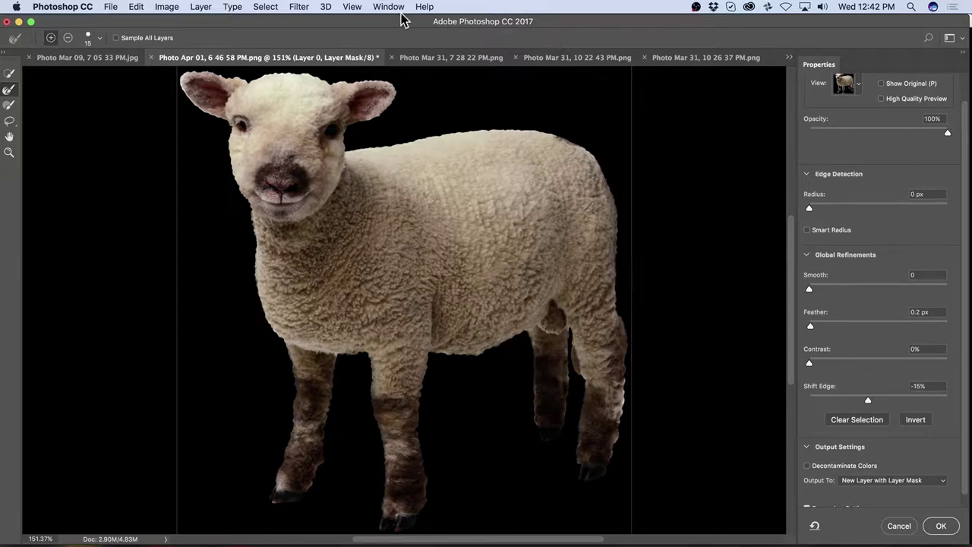
mouse_move(575, 143)
mouse_down()
mouse_move(487, 126)
mouse_move(366, 145)
mouse_move(345, 138)
mouse_move(400, 95)
mouse_move(335, 77)
mouse_move(209, 71)
mouse_up()
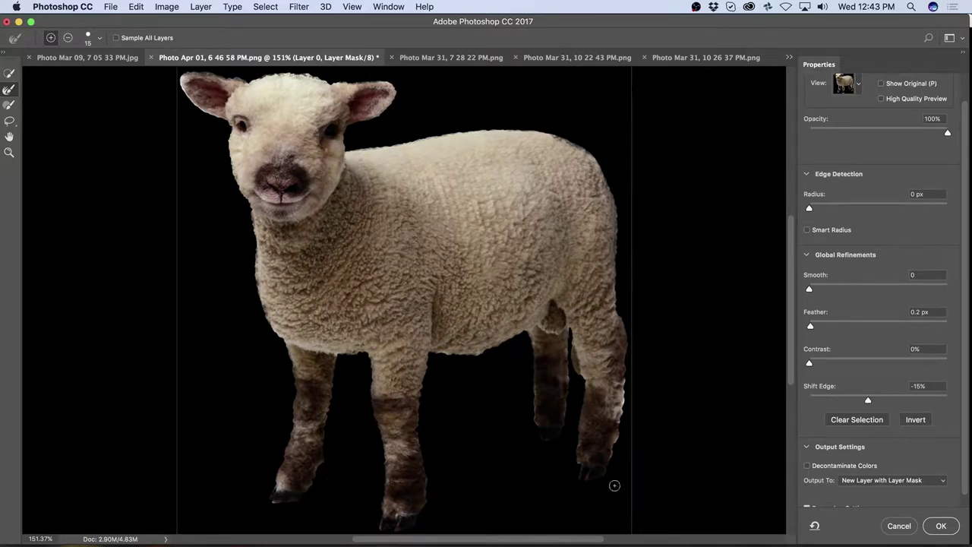
click(941, 526)
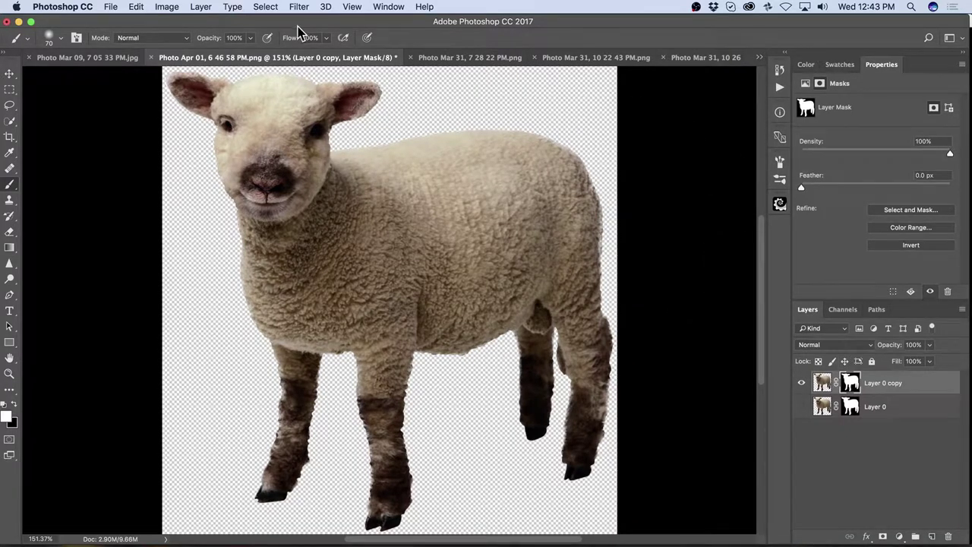
- Switch to the brown rabbit image, mask the layer from its own transparency, and open the mask in Select and Mask
click(464, 59)
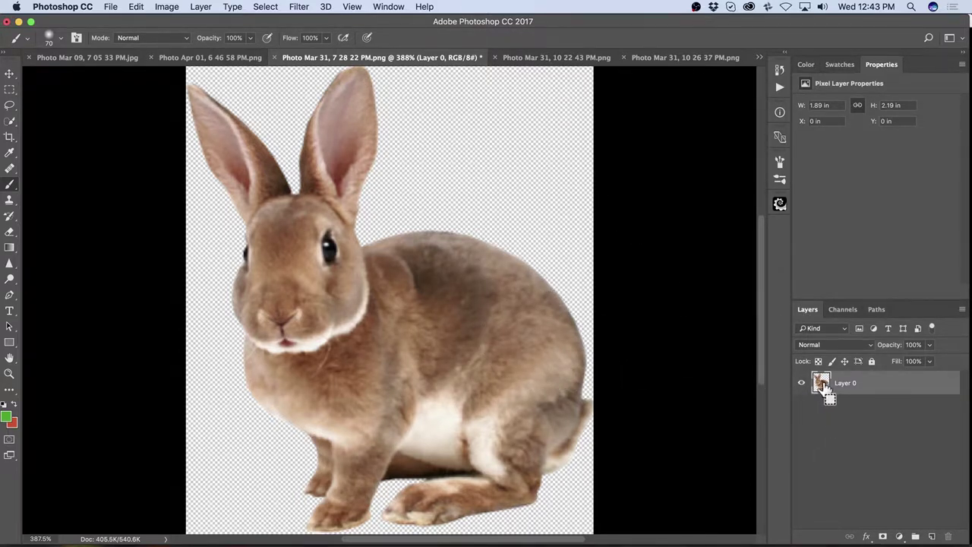
click(886, 536)
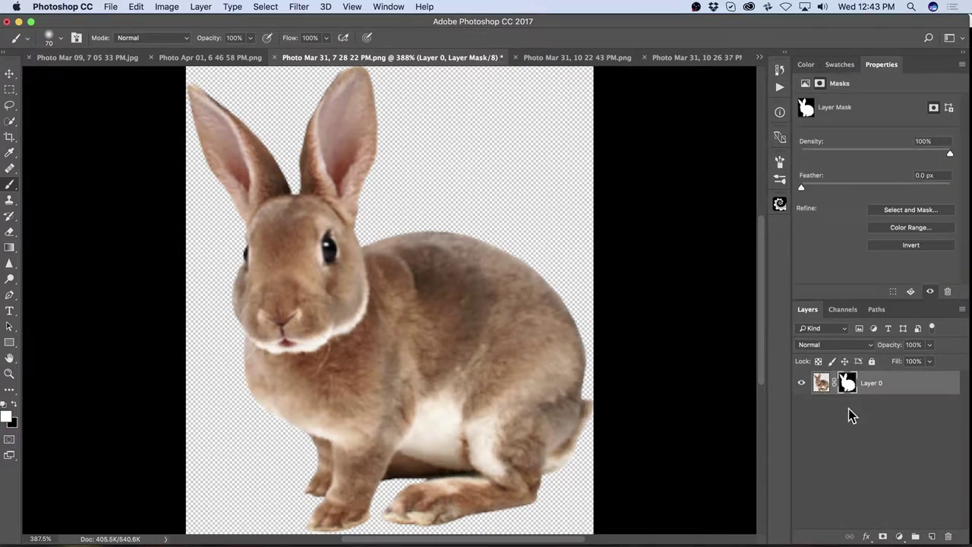
double_click(845, 389)
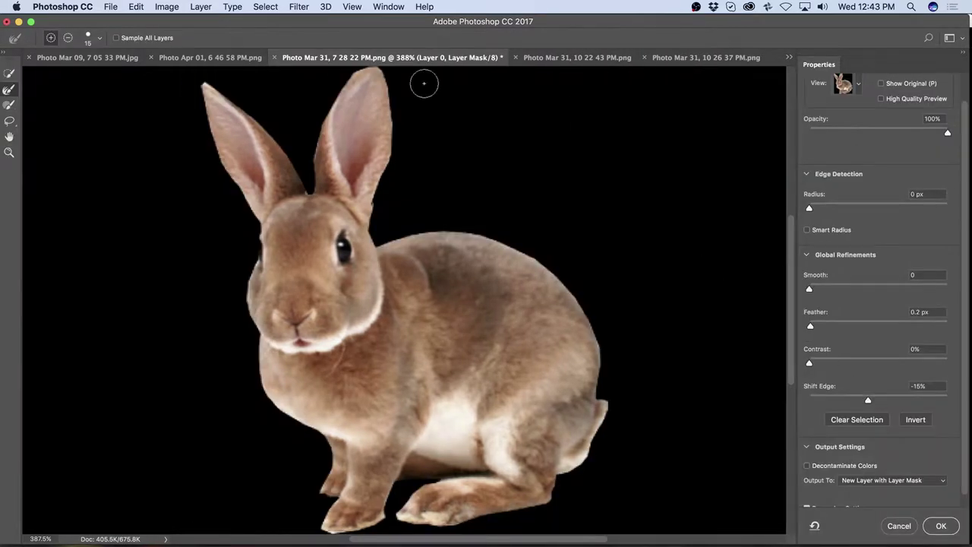
- Refine the brown rabbit's fur outline with the size 15 Refine Edge Brush and output it to a new layer with layer mask
click(10, 91)
mouse_move(243, 259)
mouse_down()
mouse_move(265, 397)
mouse_move(310, 434)
mouse_up()
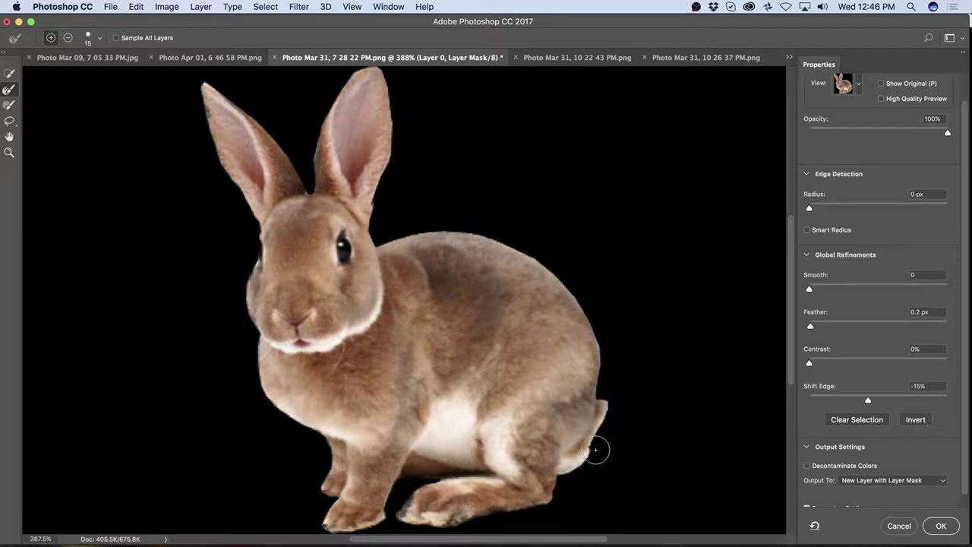
mouse_move(595, 450)
mouse_down()
mouse_move(602, 381)
mouse_move(555, 268)
mouse_move(445, 227)
mouse_move(383, 179)
mouse_move(344, 67)
mouse_move(304, 168)
mouse_move(291, 144)
mouse_up()
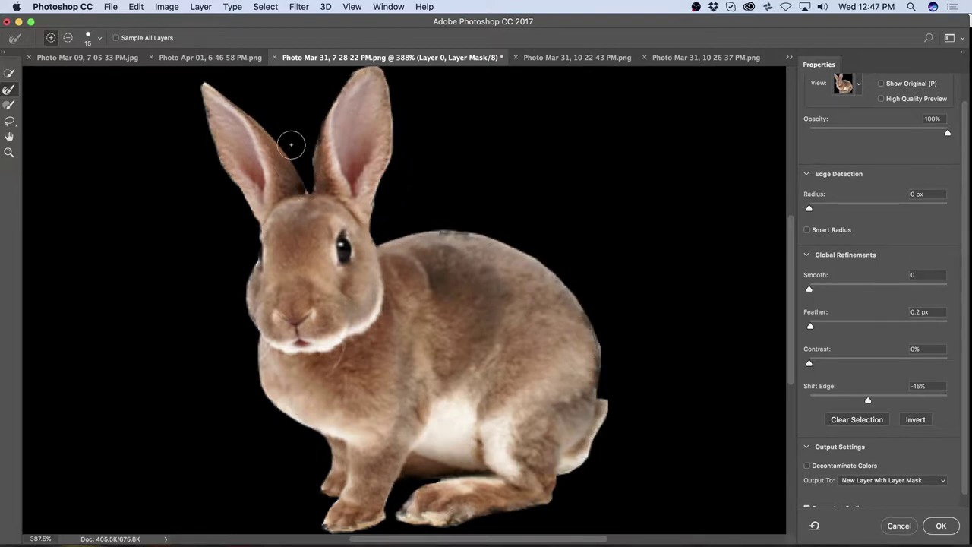
click(940, 526)
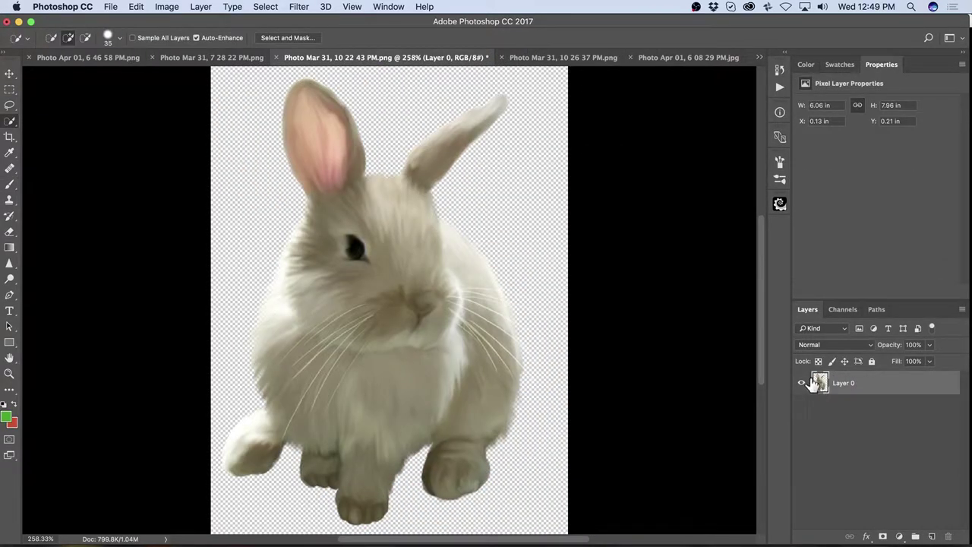
- Mask the white rabbit layer from its own transparency and refine its fur edges in Select and Mask with the size 15 Refine Edge Brush
super+click(820, 384)
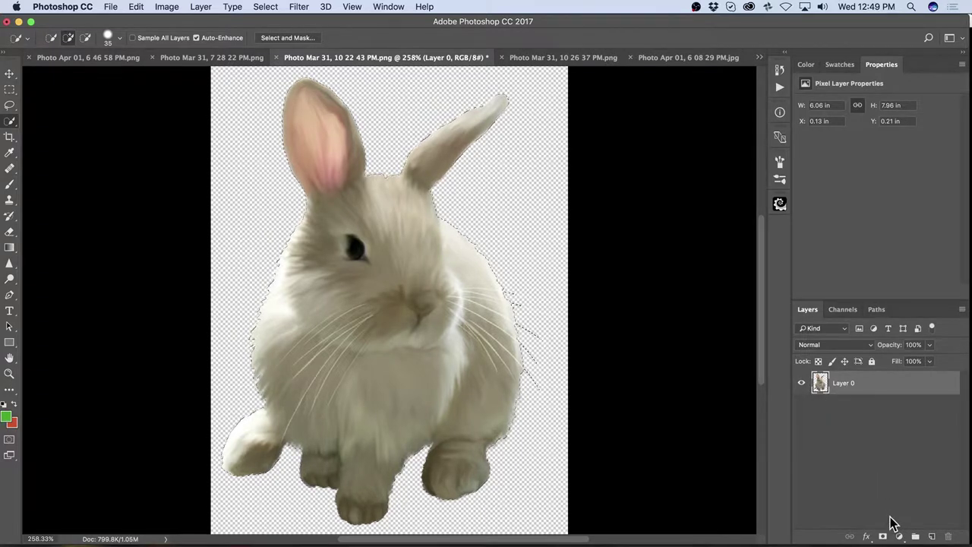
click(883, 537)
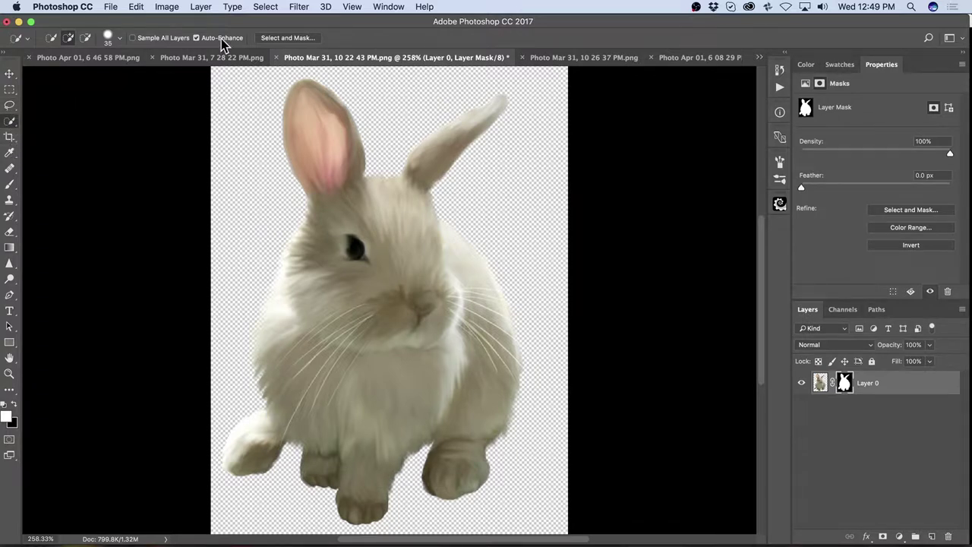
click(289, 38)
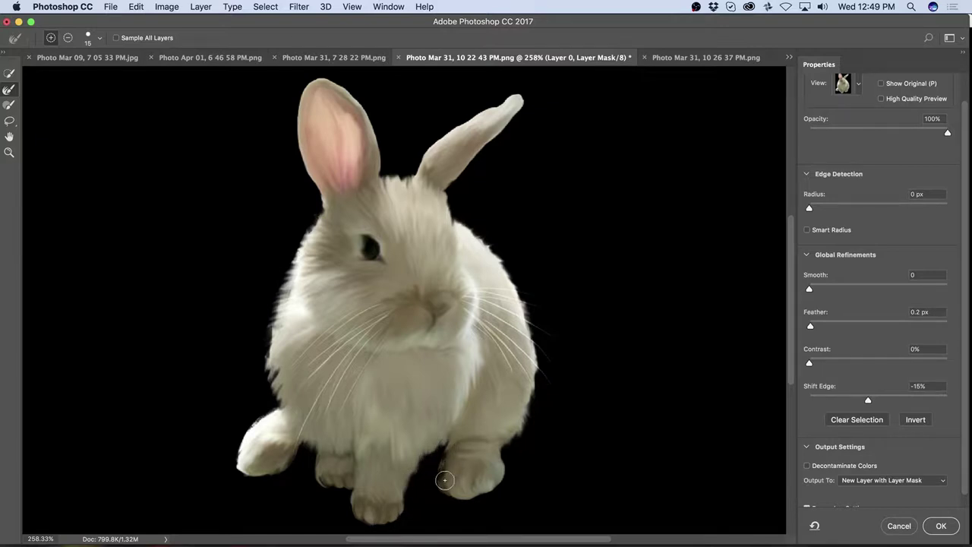
drag(444, 480, 460, 477)
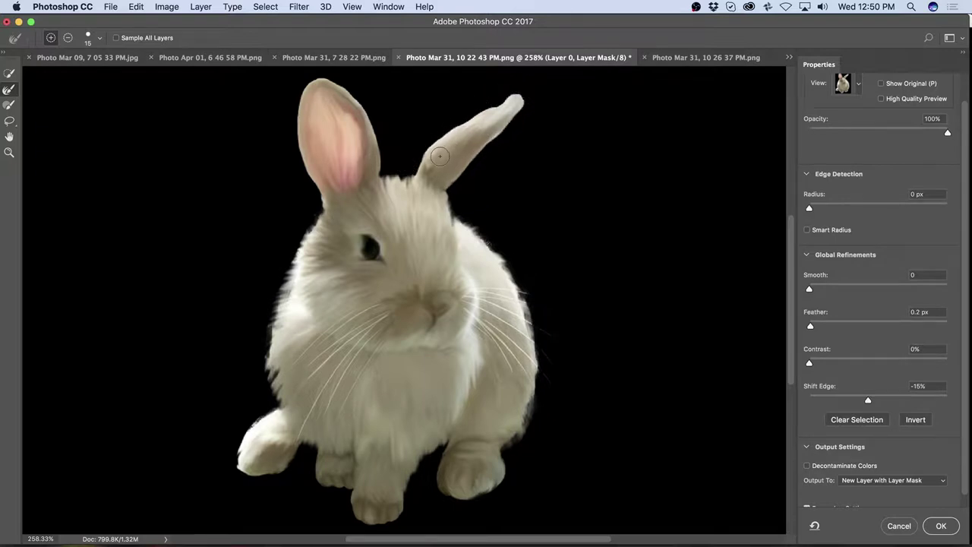
drag(444, 164, 453, 171)
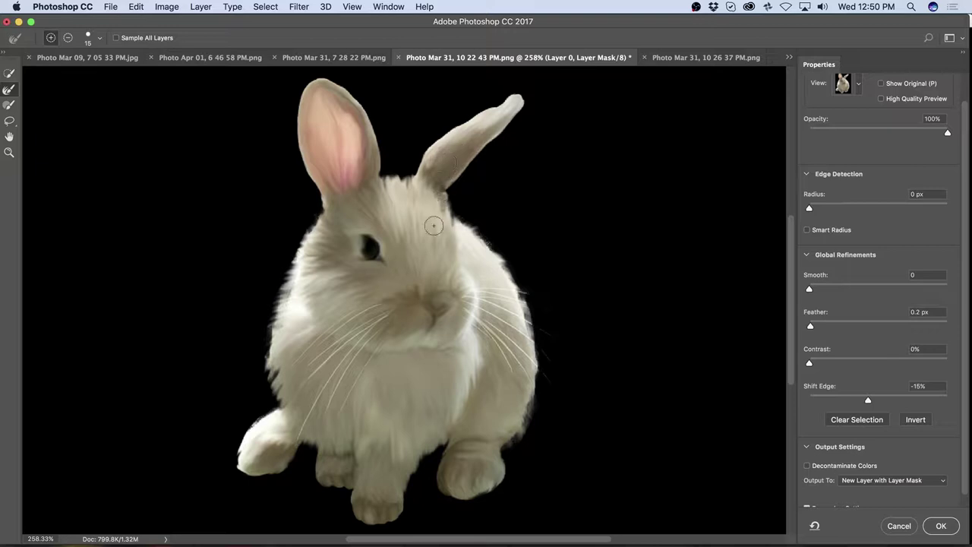
drag(444, 210, 473, 252)
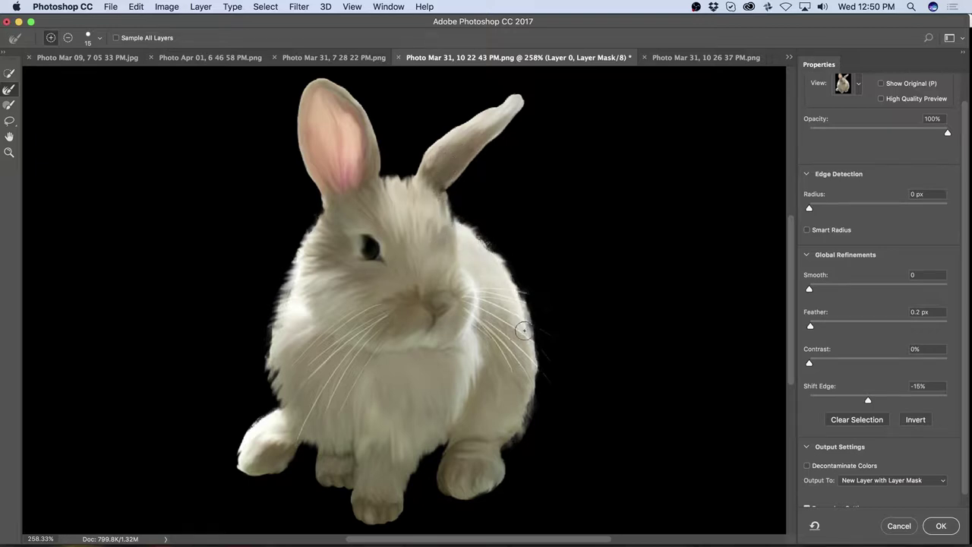
key(super+z)
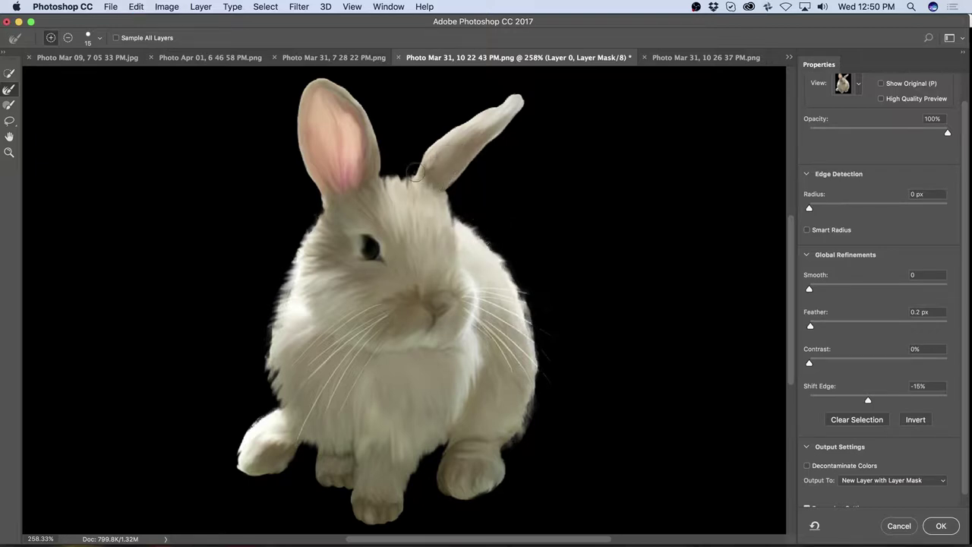
- Switch to the size 40 brush and output the refined white rabbit to a new layer with layer mask
key(b)
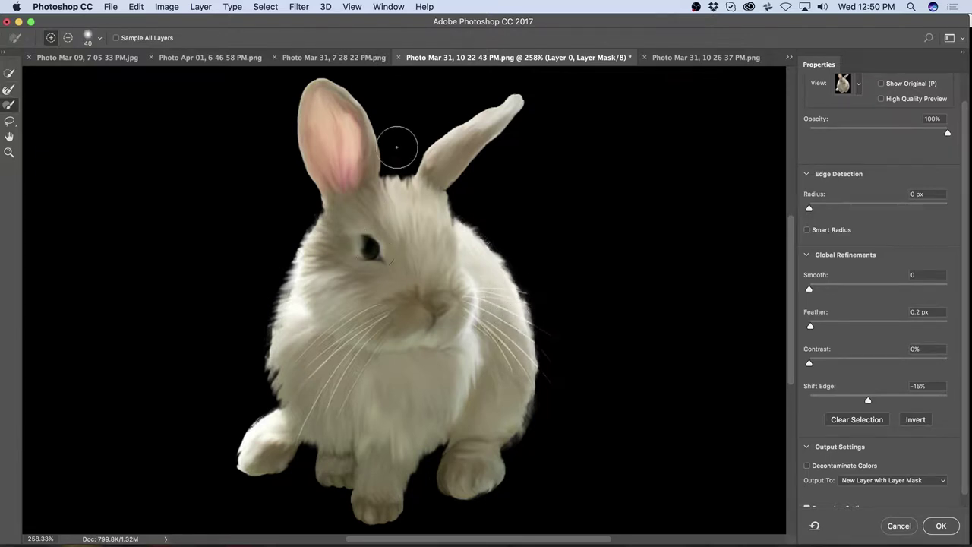
click(941, 526)
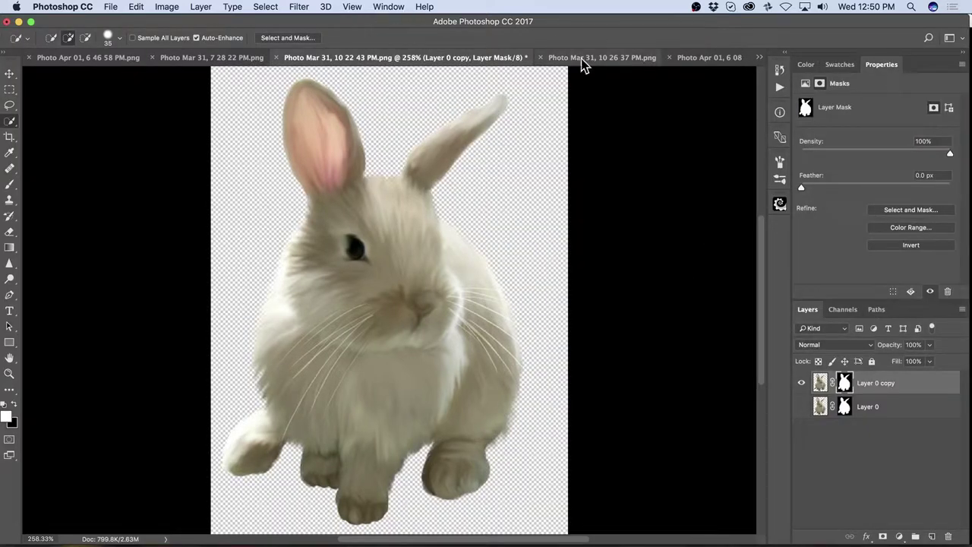
- In the fence photo, clone foliage over the lamp post behind the front fence post using a size 35 Clone Stamp
click(613, 57)
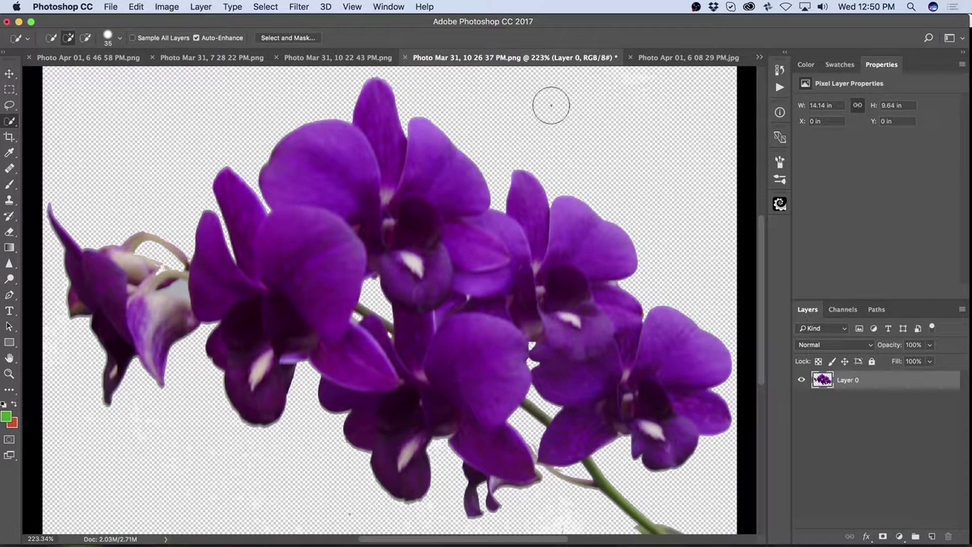
click(679, 58)
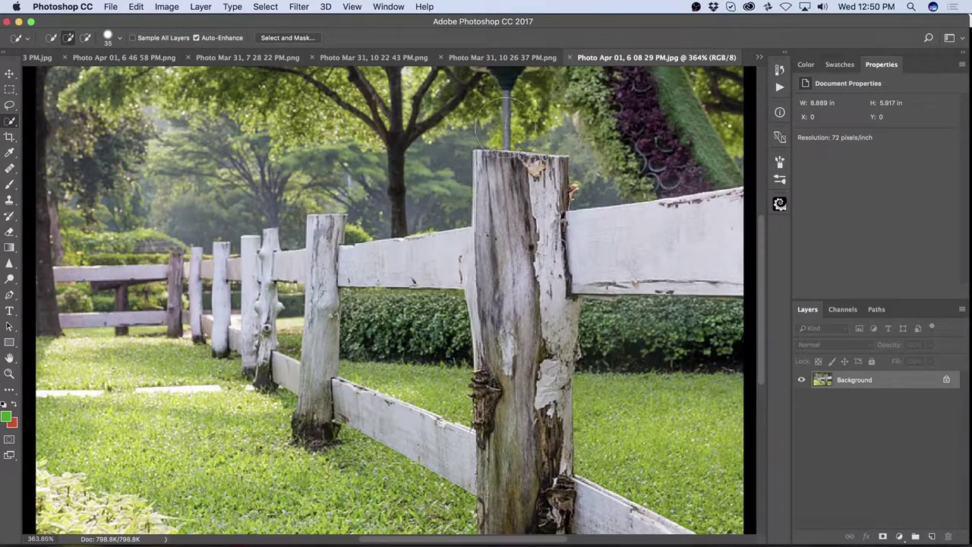
key(s)
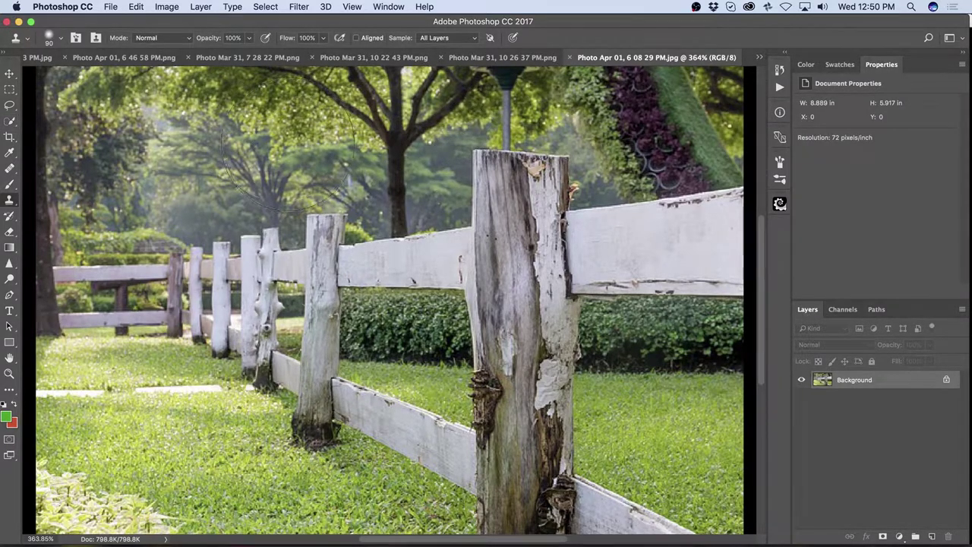
key(bracketleft)
key(bracketleft)
key(bracketleft)
key(bracketleft)
key(bracketleft)
key(bracketleft)
alt+click(91, 147)
mouse_move(562, 144)
mouse_down()
mouse_move(531, 137)
mouse_move(540, 126)
mouse_move(505, 121)
mouse_move(510, 79)
mouse_move(531, 88)
mouse_move(505, 144)
mouse_move(539, 99)
mouse_up()
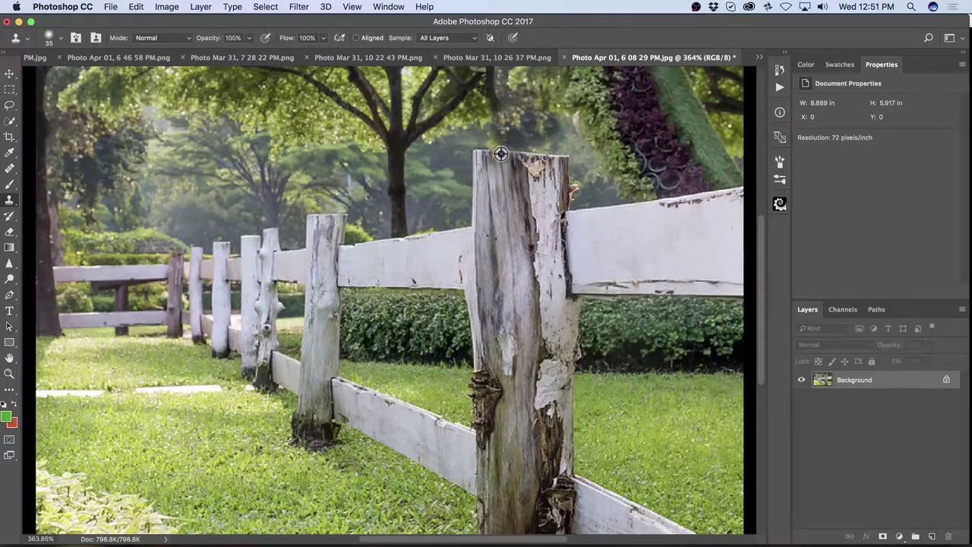
- Clone tree foliage over the purple flower column and green slope behind the front fence post
scroll(500, 153, down, 3)
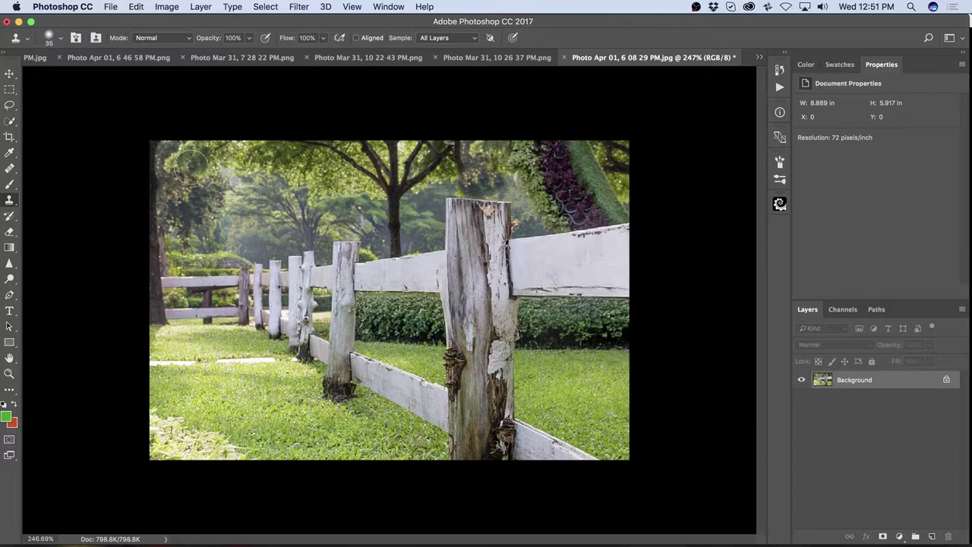
alt+click(197, 176)
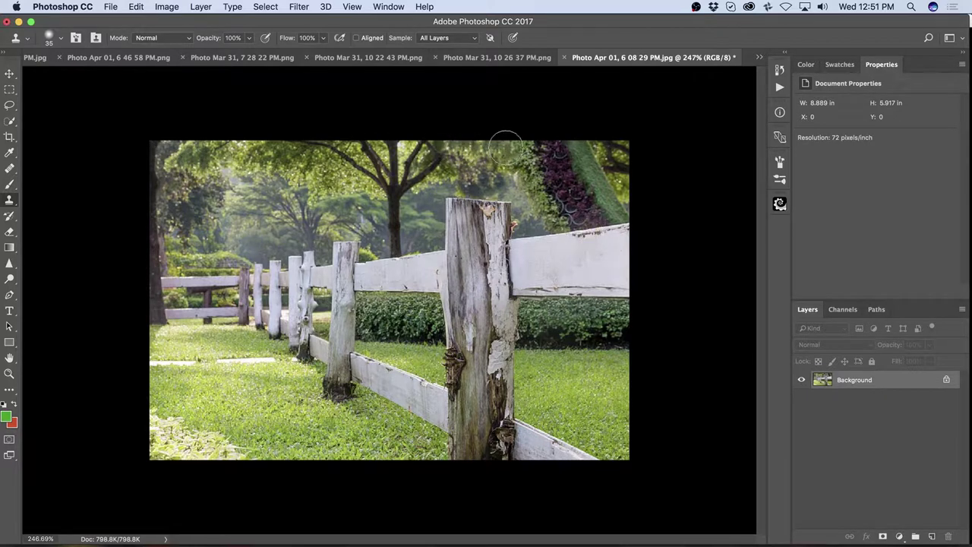
mouse_move(505, 149)
mouse_down()
mouse_move(573, 149)
mouse_move(511, 156)
mouse_move(544, 164)
mouse_move(553, 199)
mouse_move(512, 167)
mouse_move(563, 198)
mouse_move(547, 219)
mouse_move(622, 214)
mouse_move(601, 194)
mouse_move(589, 202)
mouse_move(590, 154)
mouse_move(580, 148)
mouse_move(555, 226)
mouse_move(552, 197)
mouse_up()
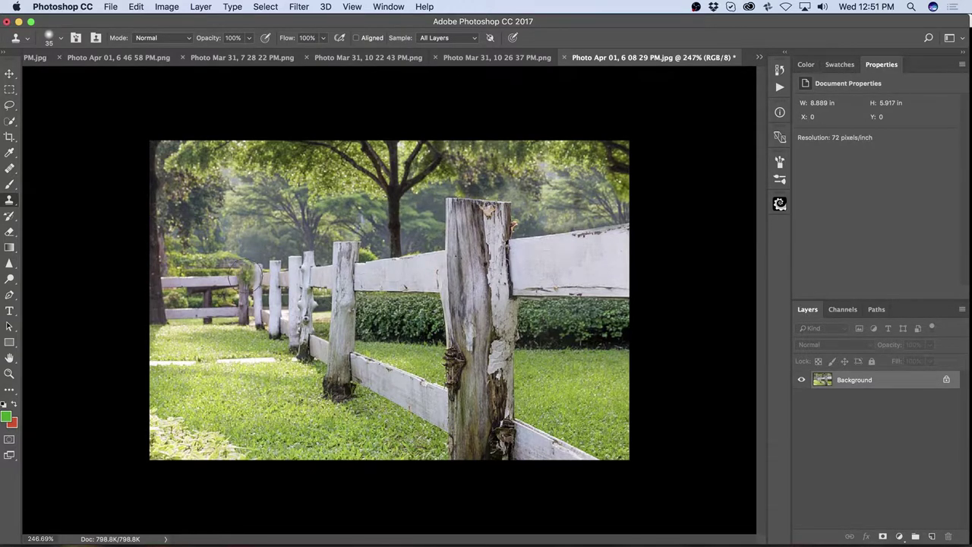
click(230, 368)
key(ctrl+z)
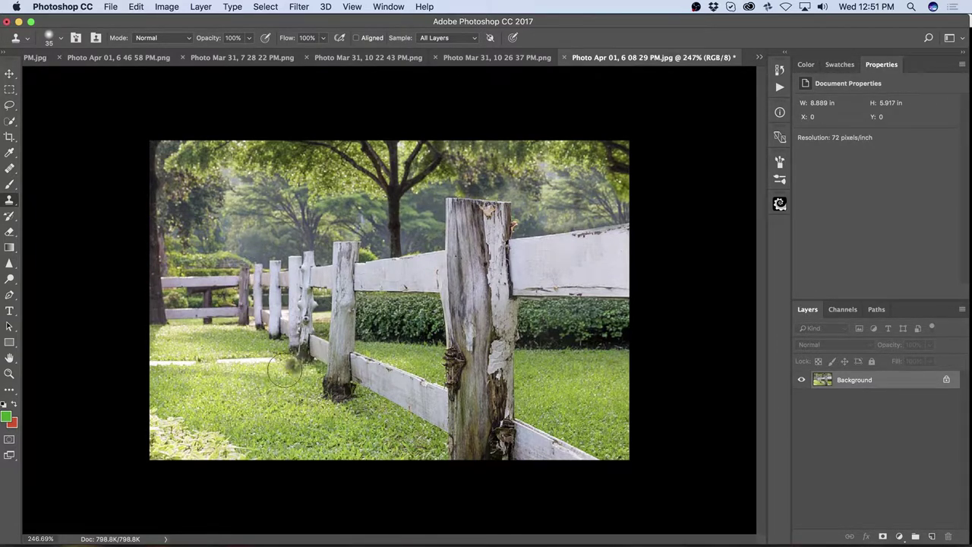
click(273, 395)
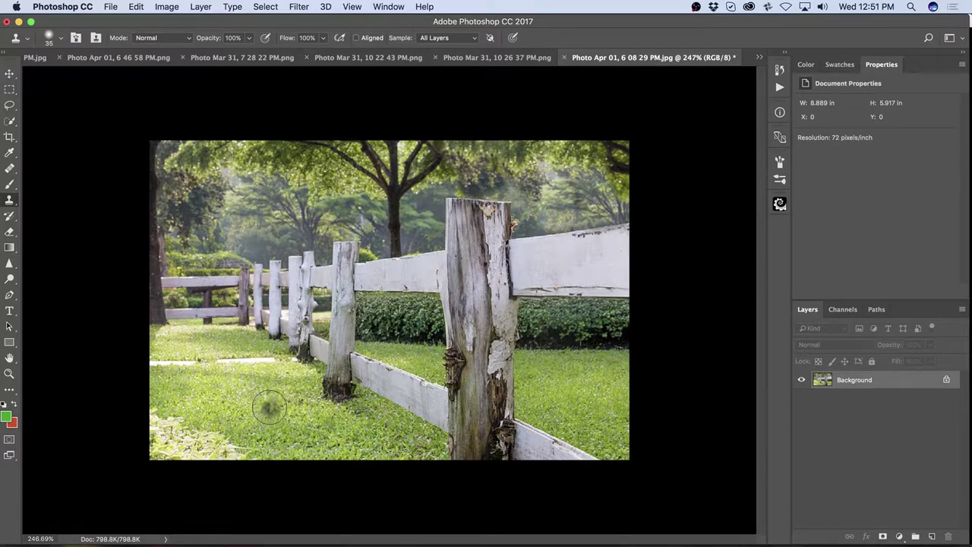
- Extend the fence photo's canvas beyond its left and bottom edges with a content-aware crop at 5:7 ratio
click(9, 137)
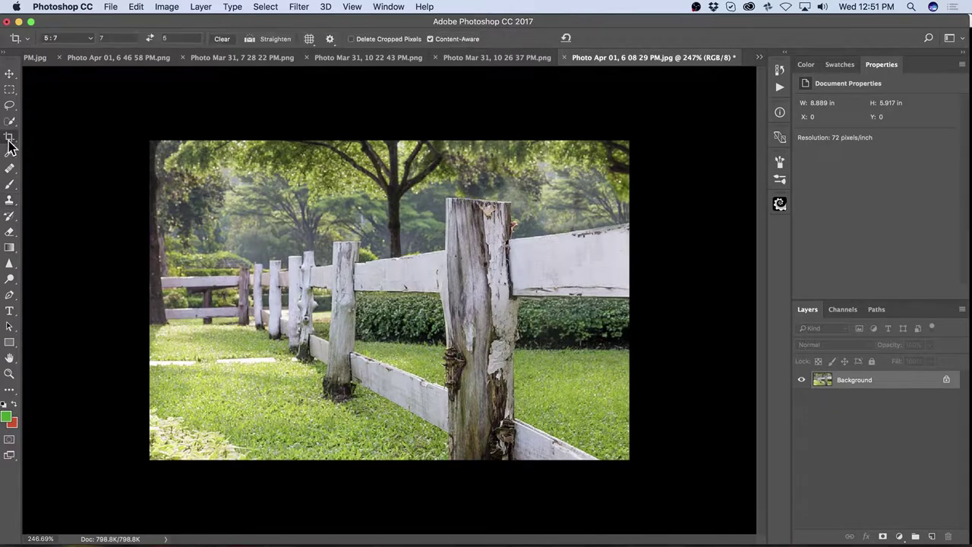
drag(161, 462, 121, 465)
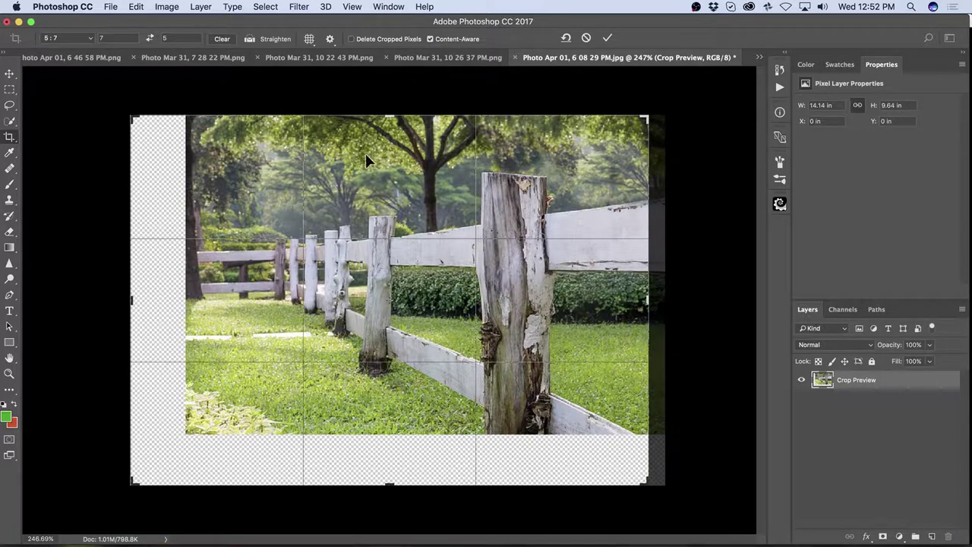
key(Return)
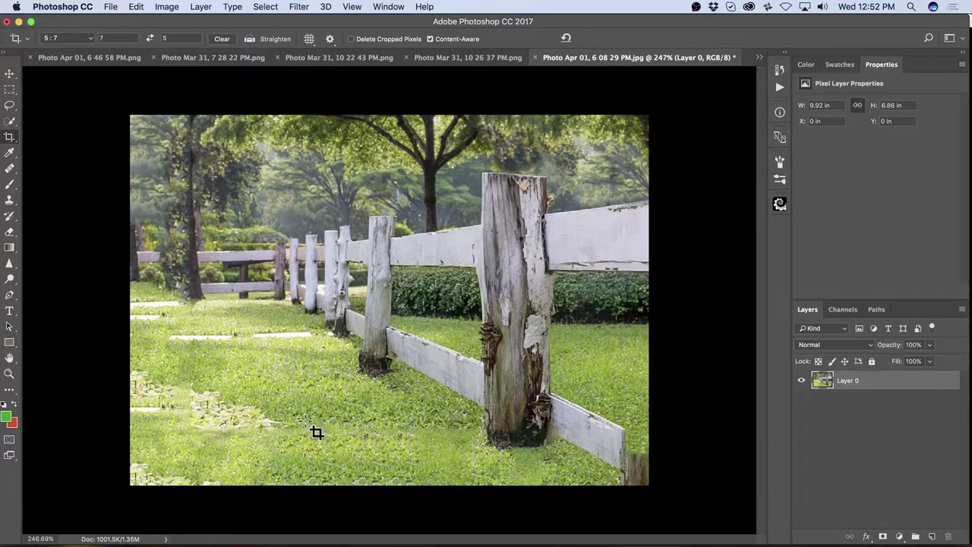
- Clone the pale leafy plants with the size 35 Clone Stamp until they fill the photo's lower-left corner
key(s)
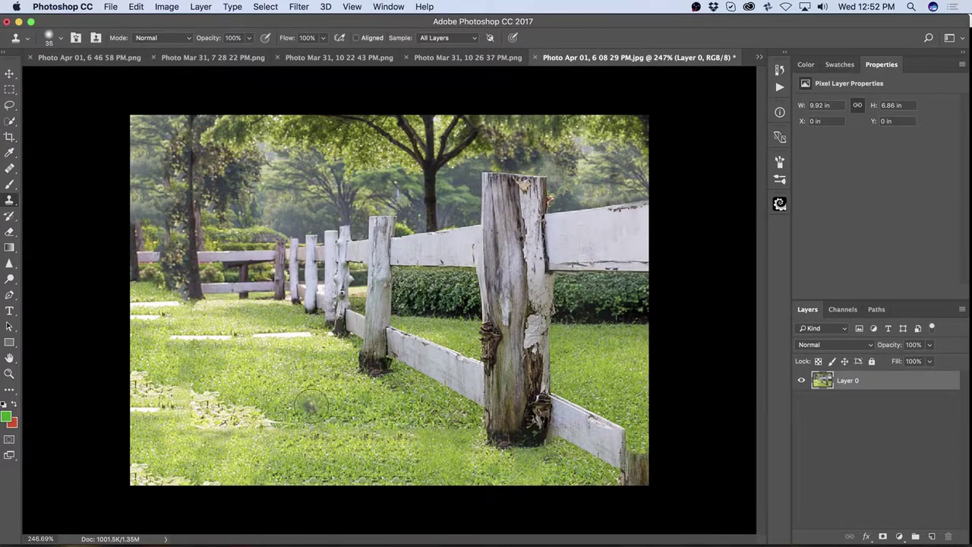
key(z)
drag(291, 375, 571, 213)
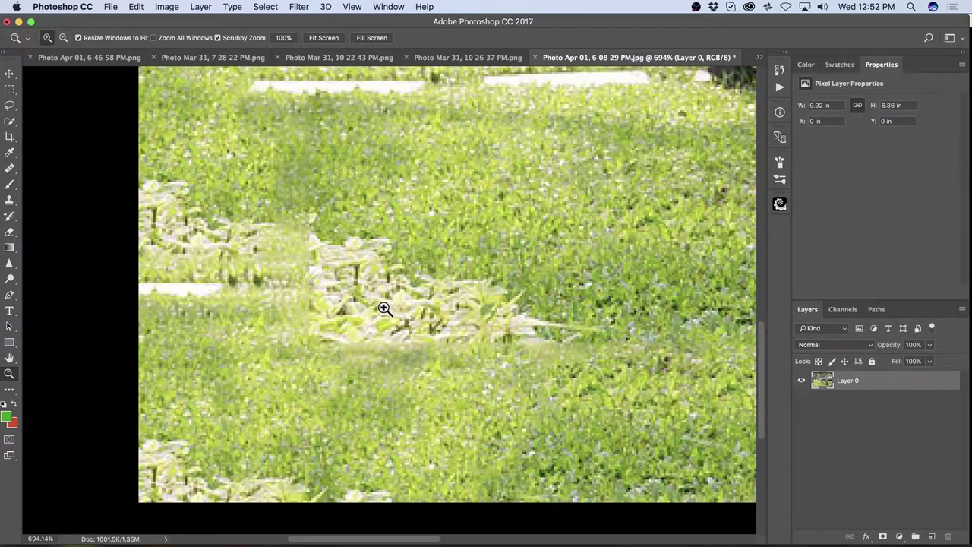
key(w)
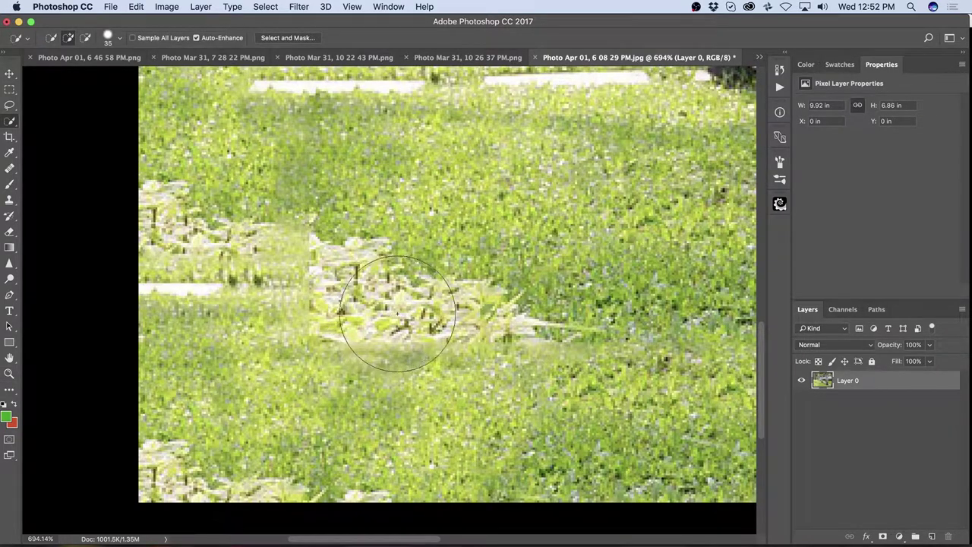
key(s)
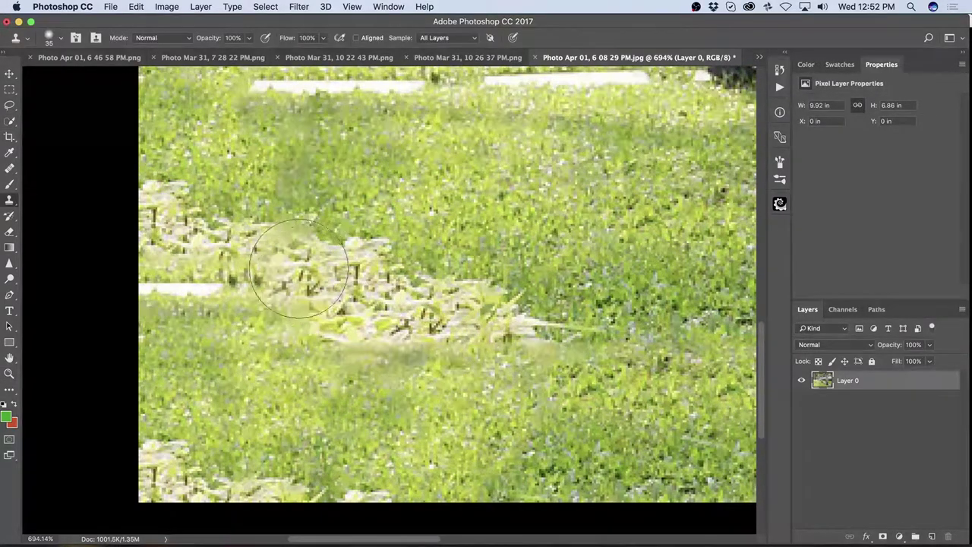
mouse_move(298, 268)
mouse_down()
mouse_move(236, 328)
mouse_move(125, 283)
mouse_move(141, 327)
mouse_up()
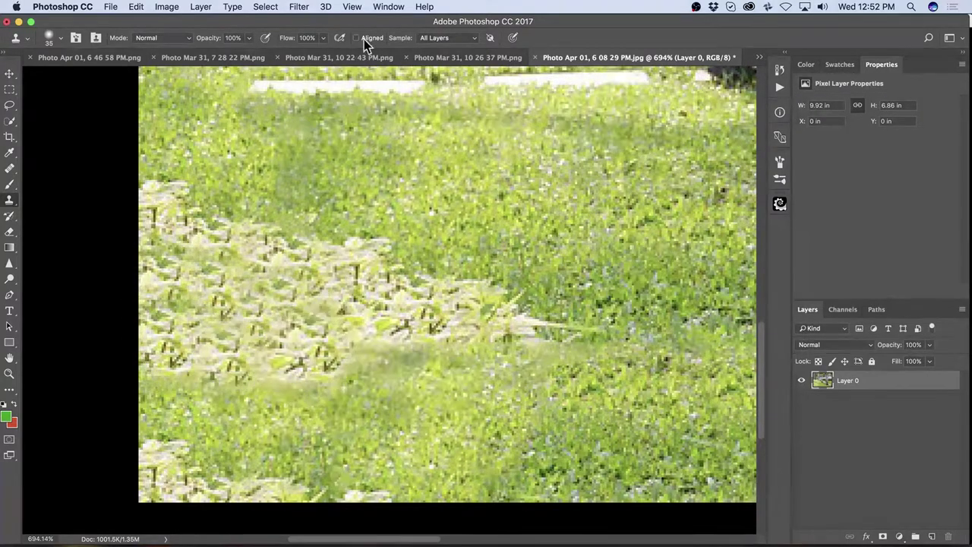
click(364, 39)
mouse_move(434, 315)
mouse_down()
mouse_move(342, 410)
mouse_move(228, 448)
mouse_move(444, 328)
mouse_move(251, 342)
mouse_move(325, 309)
mouse_move(387, 380)
mouse_move(448, 365)
mouse_move(497, 380)
mouse_move(199, 437)
mouse_move(592, 456)
mouse_move(669, 357)
mouse_up()
click(356, 37)
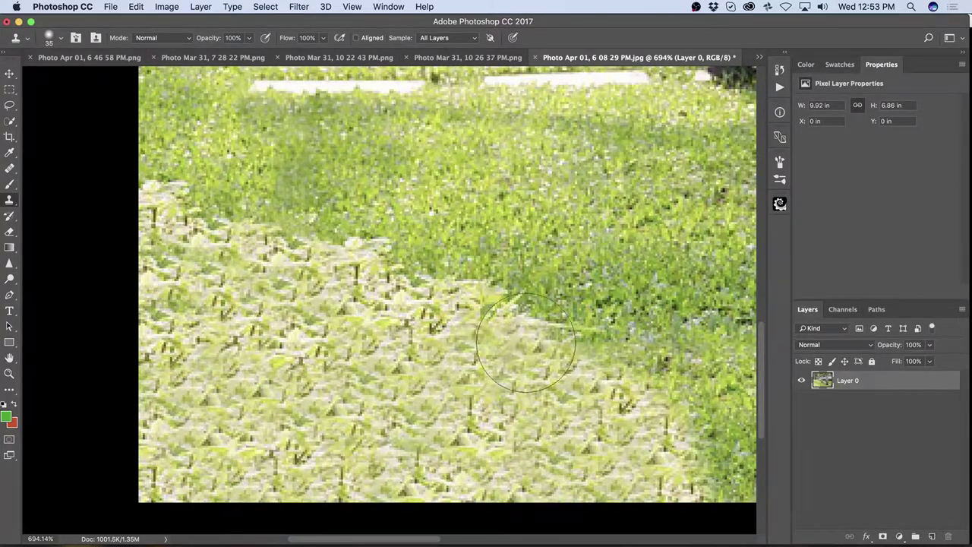
- Clone grass over the white paving slabs in the lawn
scroll(526, 342, down, 5)
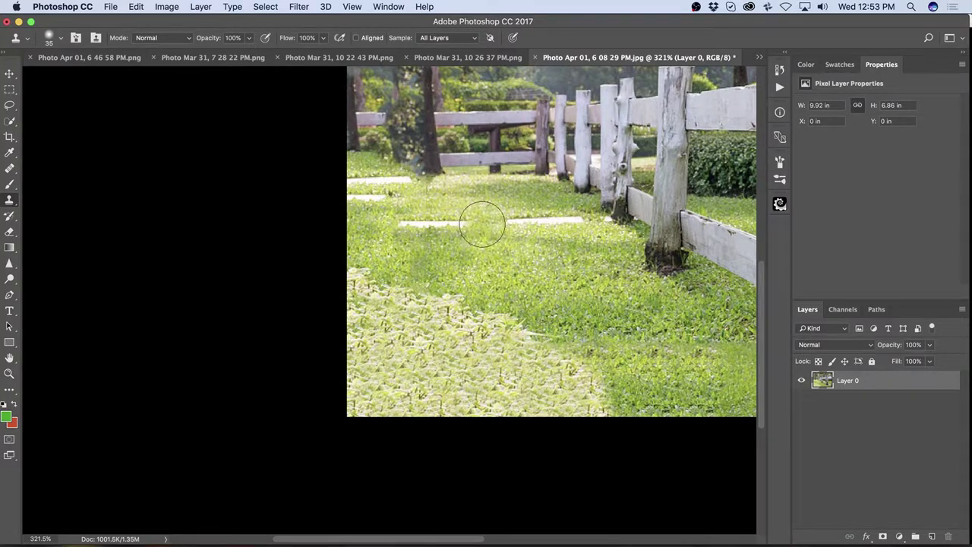
drag(503, 220, 581, 222)
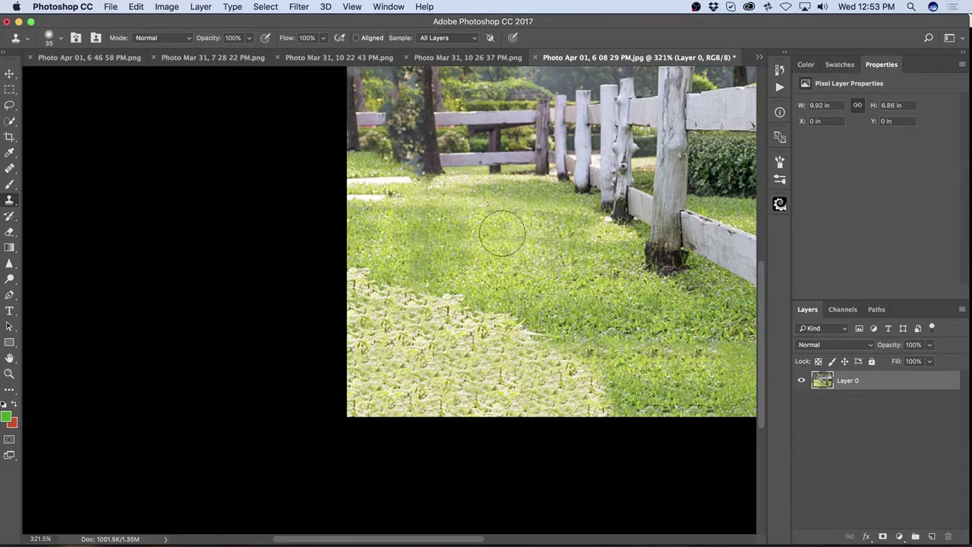
mouse_move(375, 199)
mouse_down()
mouse_move(351, 201)
mouse_move(418, 192)
mouse_move(374, 181)
mouse_move(351, 192)
mouse_up()
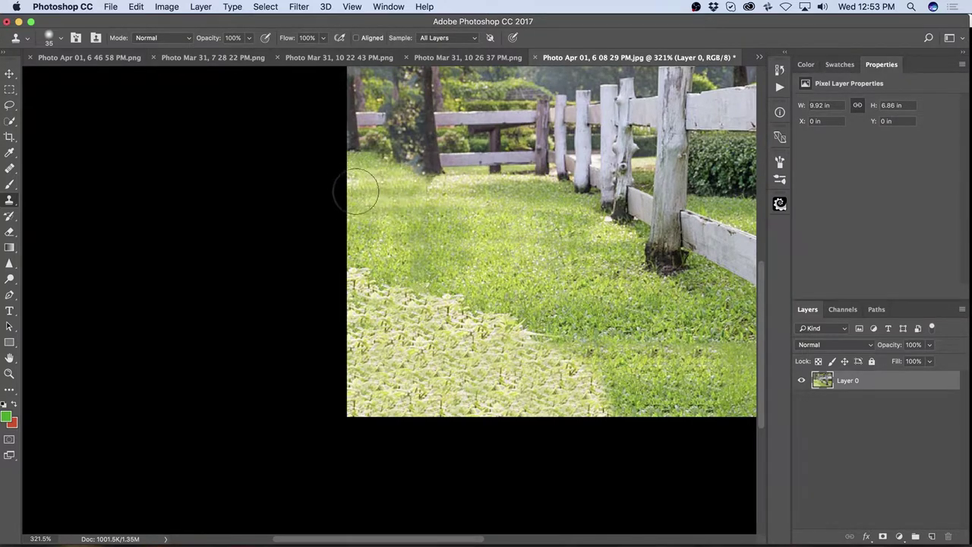
- Clone tree foliage and bushes over the duplicated trunk and broken fence pieces at the photo's left edge
drag(487, 231, 512, 310)
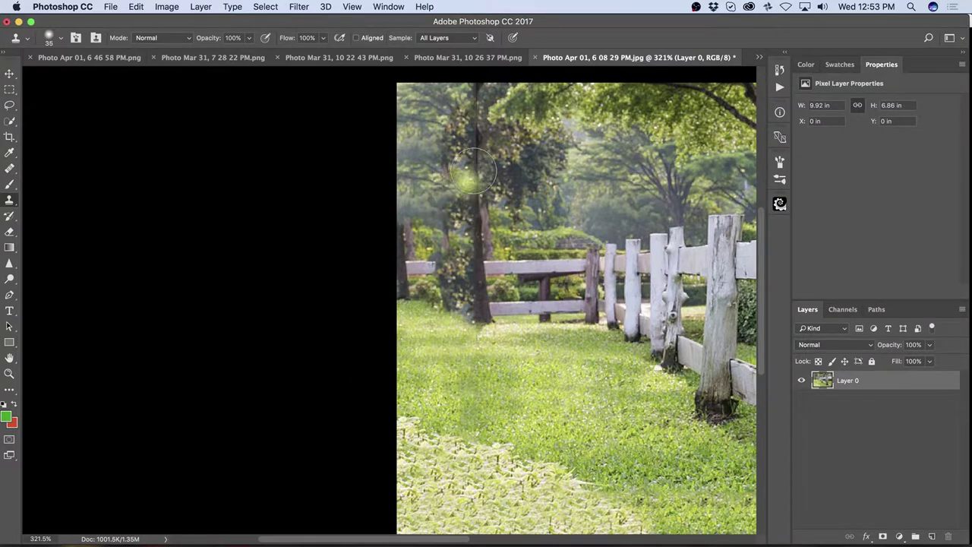
alt+click(519, 171)
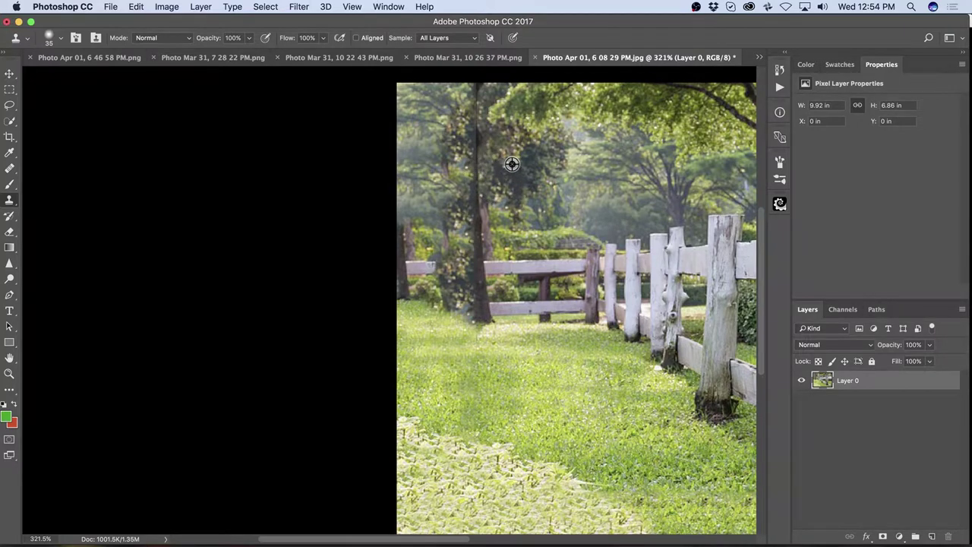
mouse_move(512, 159)
mouse_down()
mouse_move(475, 183)
mouse_move(460, 157)
mouse_move(478, 84)
mouse_move(458, 97)
mouse_move(467, 134)
mouse_move(532, 167)
mouse_move(580, 135)
mouse_move(541, 179)
mouse_move(530, 160)
mouse_move(524, 189)
mouse_move(524, 199)
mouse_up()
alt+click(510, 149)
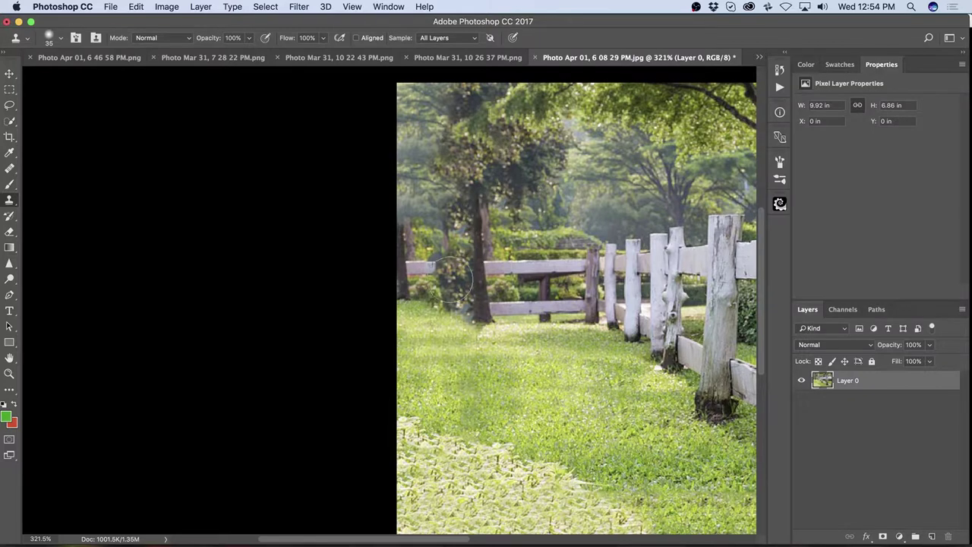
mouse_move(456, 285)
mouse_down()
mouse_move(440, 262)
mouse_move(429, 290)
mouse_move(417, 276)
mouse_move(413, 282)
mouse_move(488, 294)
mouse_move(466, 292)
mouse_move(468, 304)
mouse_move(460, 275)
mouse_up()
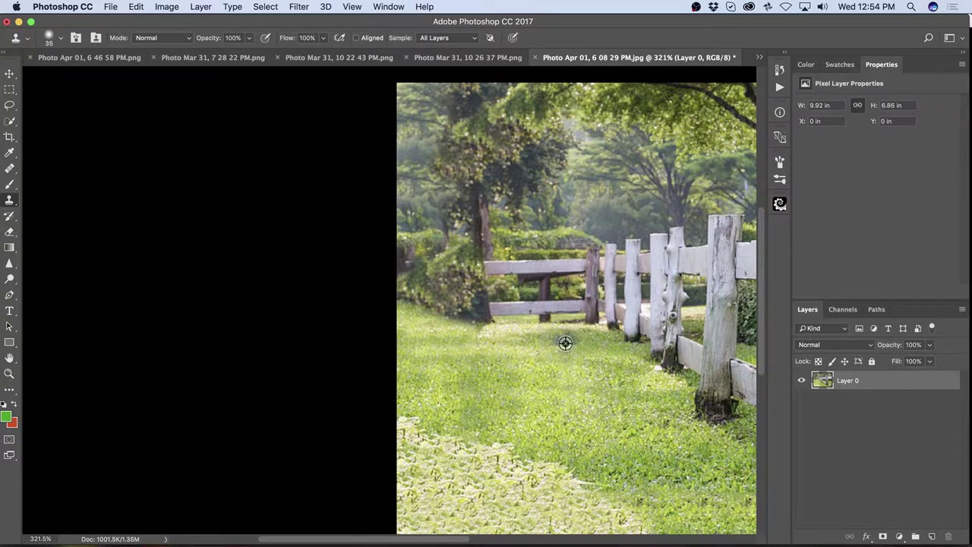
- Reduce the Clone Stamp to size 9 and clone the upper back fence rail out to the photo's left edge
scroll(565, 343, down, 4)
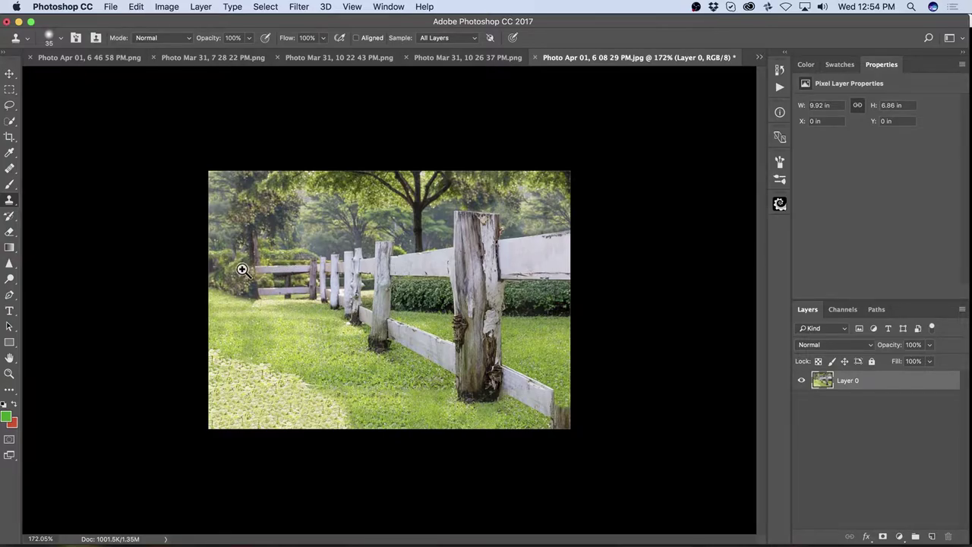
mouse_move(245, 270)
mouse_down()
mouse_move(336, 265)
mouse_move(315, 253)
mouse_move(321, 239)
mouse_move(341, 250)
mouse_move(321, 250)
mouse_up()
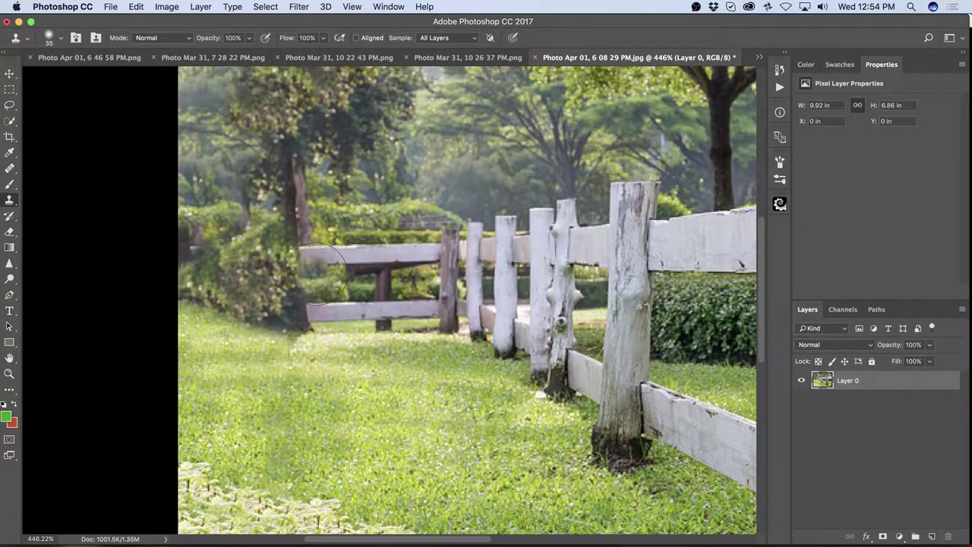
key(bracketleft)
key(bracketleft)
key(bracketleft)
key(bracketleft)
key(bracketleft)
key(bracketleft)
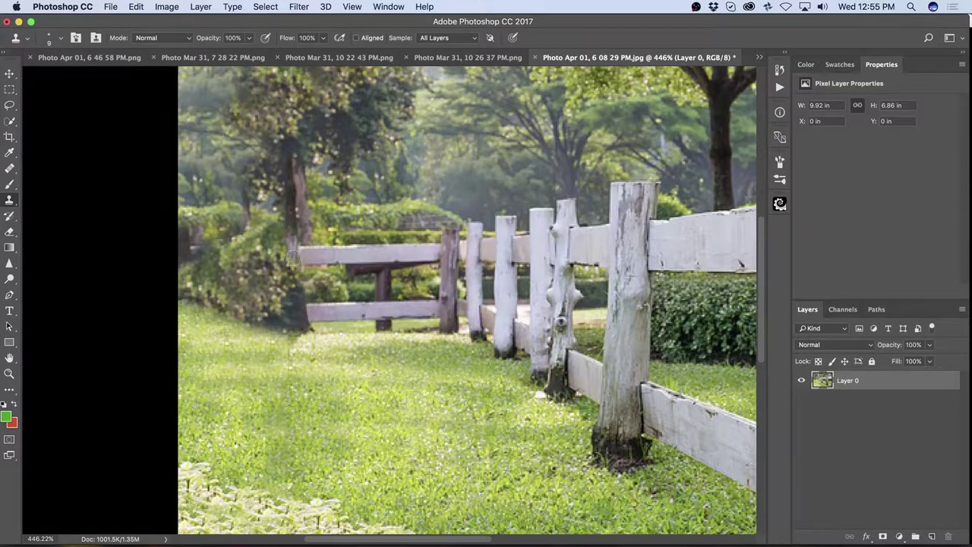
mouse_move(291, 276)
mouse_down()
mouse_move(285, 329)
mouse_move(282, 247)
mouse_move(181, 257)
mouse_up()
- Clone the lower back fence rail to the photo's left edge and clean up the left post and the grass beneath
mouse_move(277, 308)
mouse_down()
mouse_move(234, 313)
mouse_move(248, 305)
mouse_move(206, 302)
mouse_move(177, 315)
mouse_move(258, 314)
mouse_up()
key(super+z)
alt+click(434, 306)
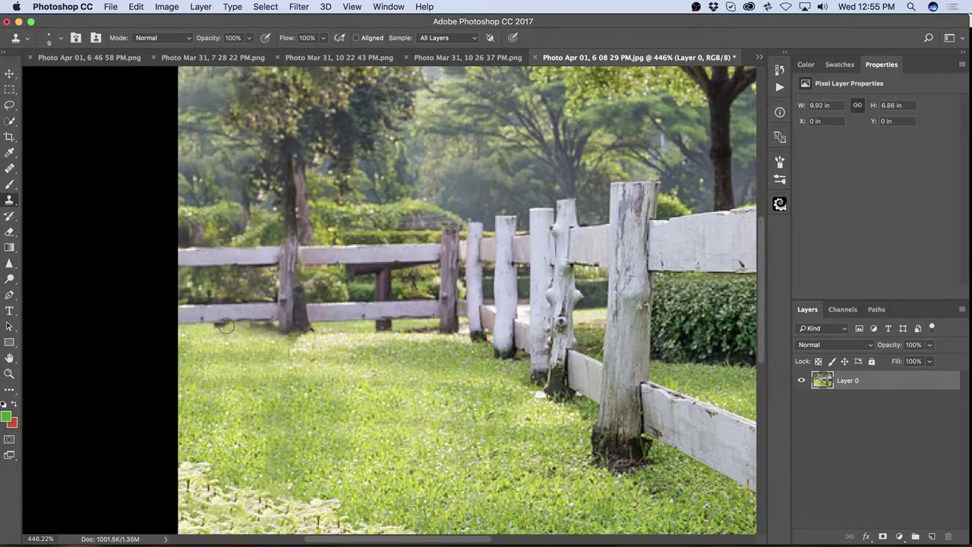
drag(225, 326, 194, 336)
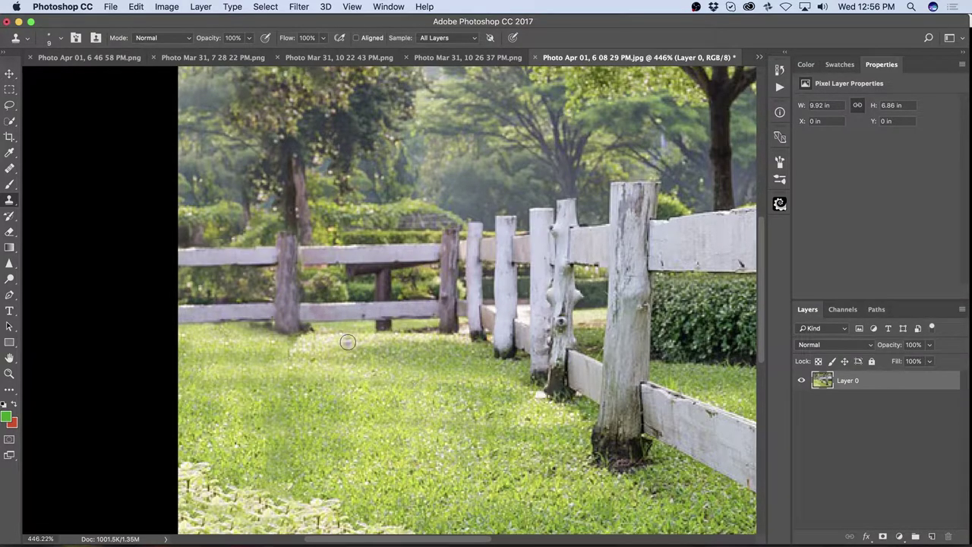
- Extend the front fence's lower rail to the photo's right edge with the size 9 Clone Stamp
scroll(347, 342, down, 5)
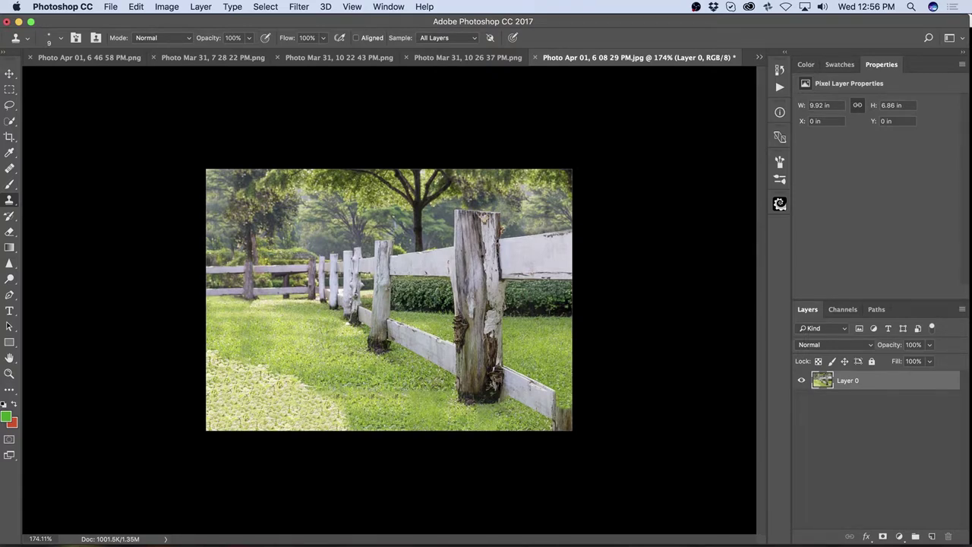
key(z)
mouse_move(575, 430)
mouse_down()
mouse_move(565, 402)
mouse_move(597, 402)
mouse_move(536, 378)
mouse_up()
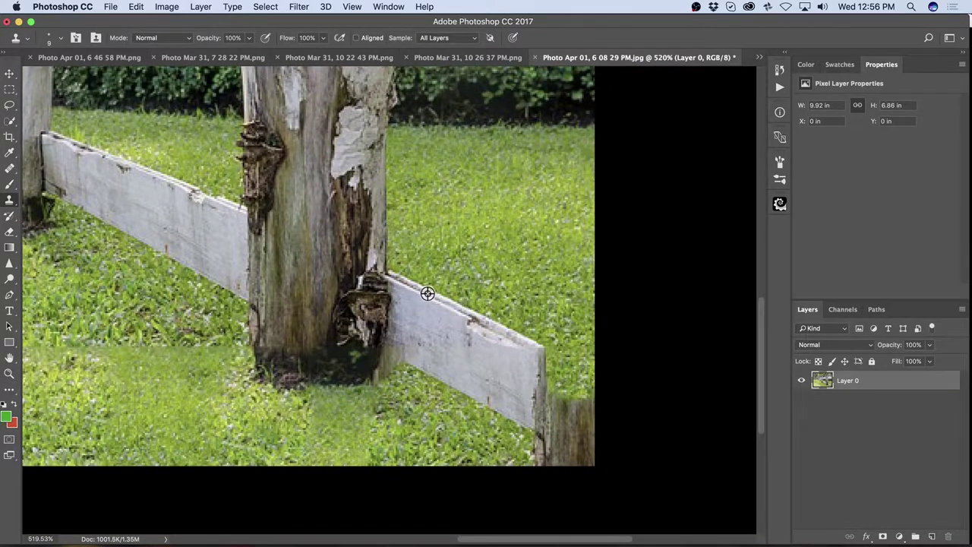
mouse_move(531, 351)
mouse_down()
mouse_move(604, 381)
mouse_move(550, 359)
mouse_move(598, 398)
mouse_move(543, 377)
mouse_move(580, 396)
mouse_move(560, 375)
mouse_move(588, 396)
mouse_move(569, 404)
mouse_move(574, 428)
mouse_move(541, 425)
mouse_move(591, 418)
mouse_up()
right_click(590, 418)
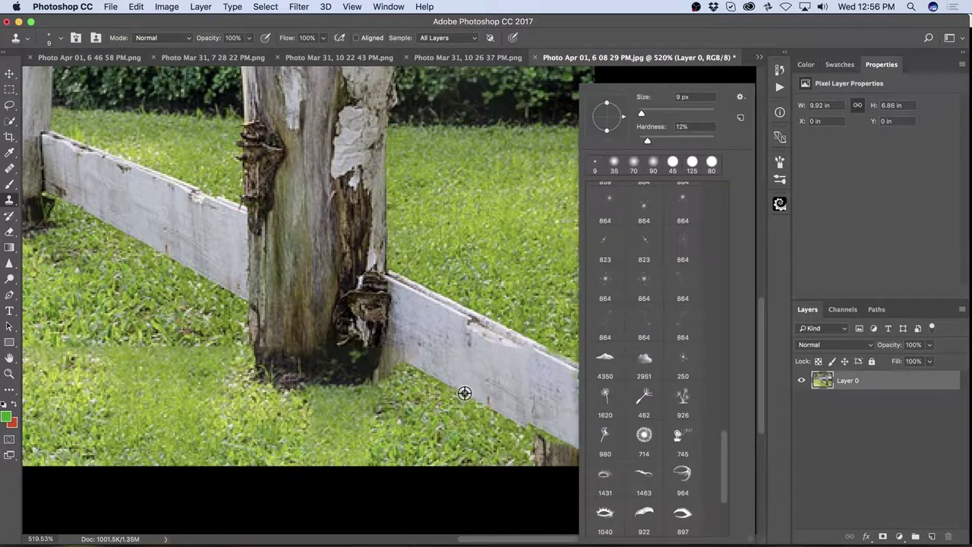
click(460, 391)
drag(507, 413, 533, 433)
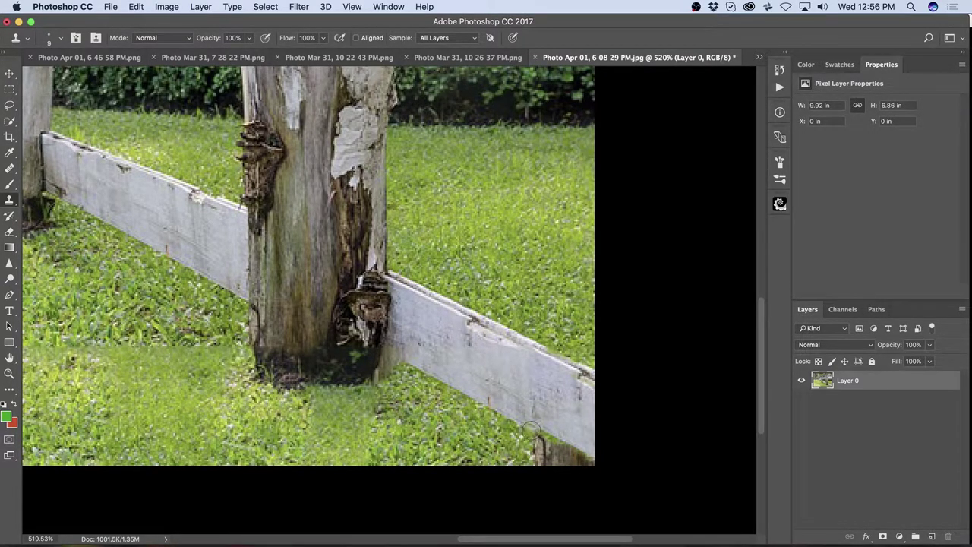
- Clone grass over the leftover post stub below the front rail in the photo's lower-right corner
right_click(559, 422)
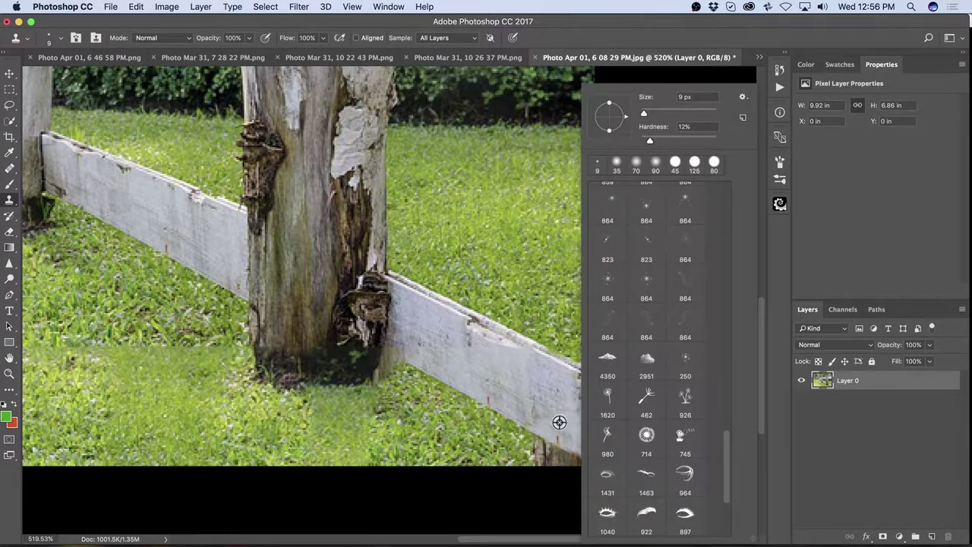
click(559, 422)
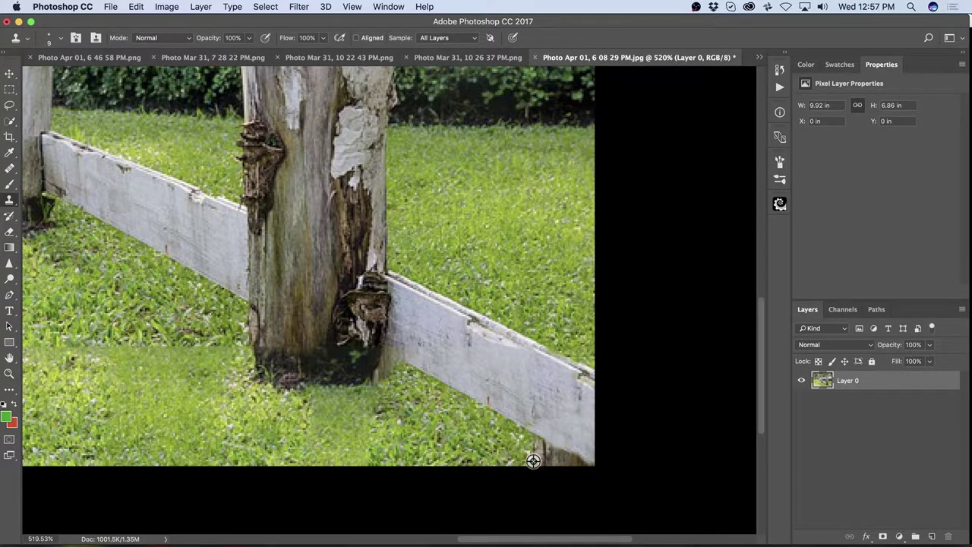
drag(525, 451, 580, 468)
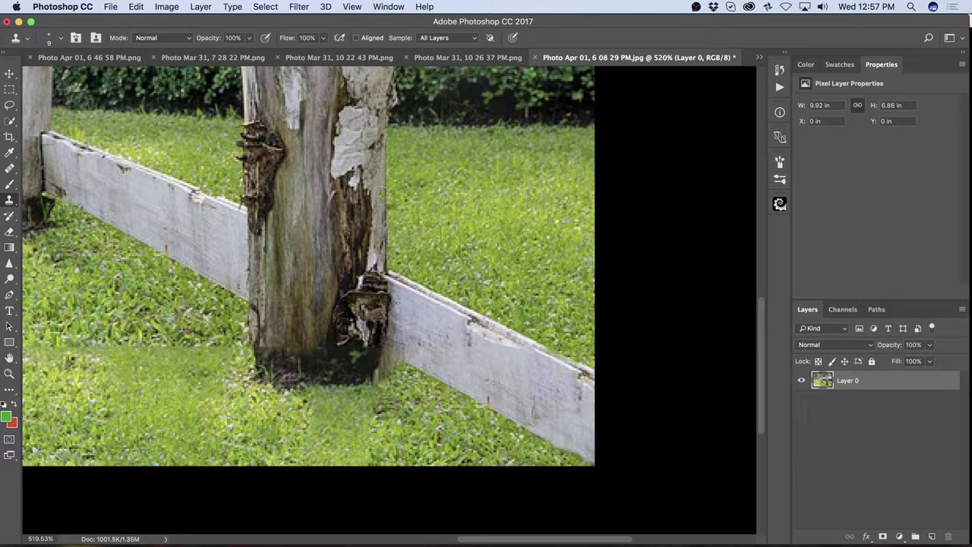
- Copy the masked girl layer from Photo Mar 09, 7 05 33 PM.jpg into the orchid document
scroll(380, 195, down, 6)
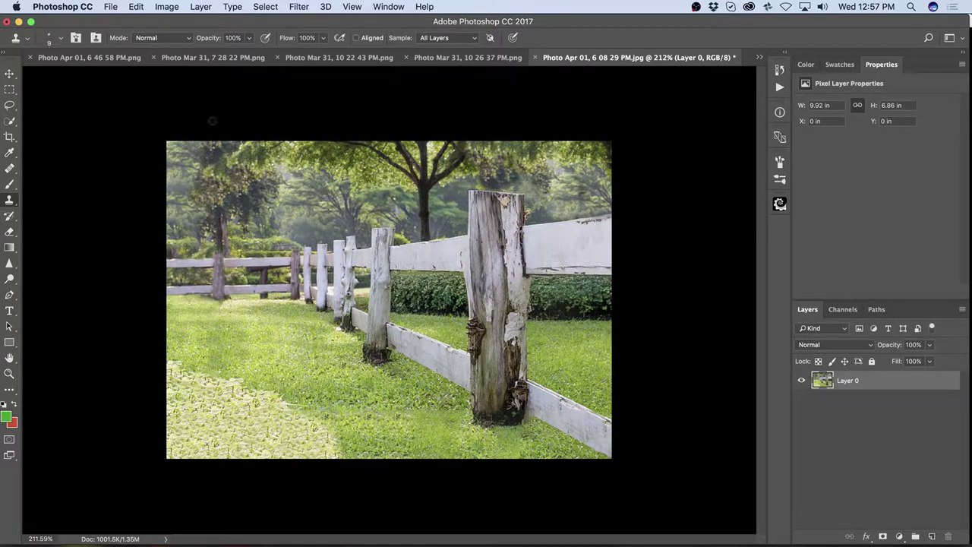
click(66, 58)
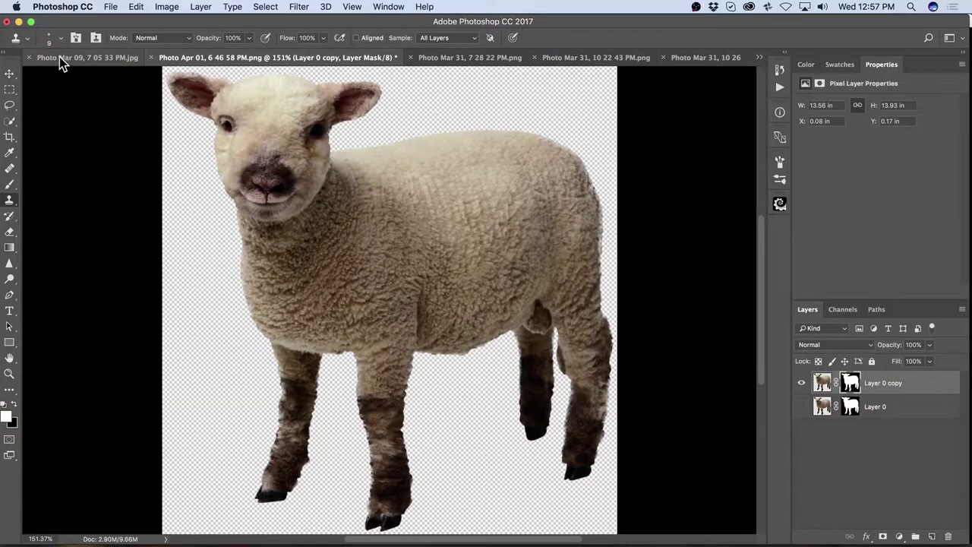
click(60, 57)
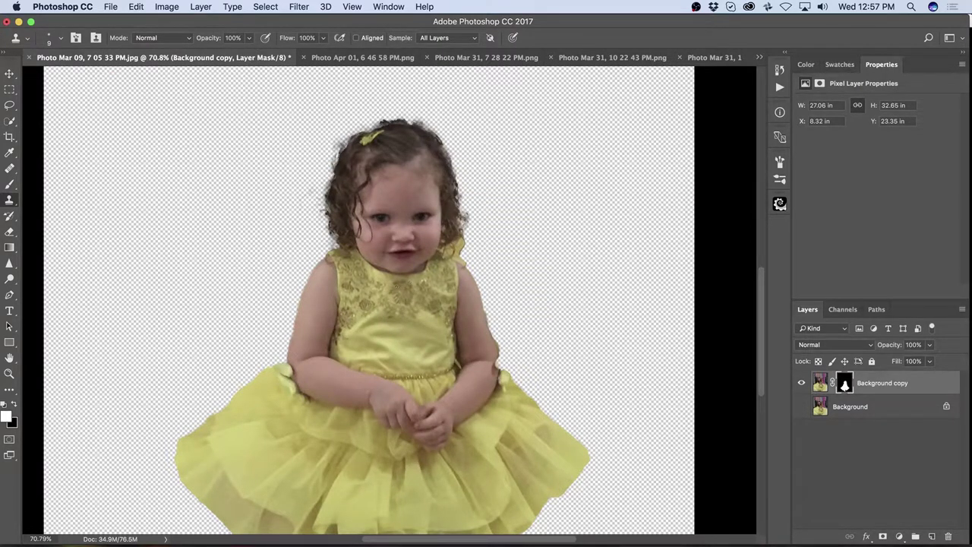
key(v)
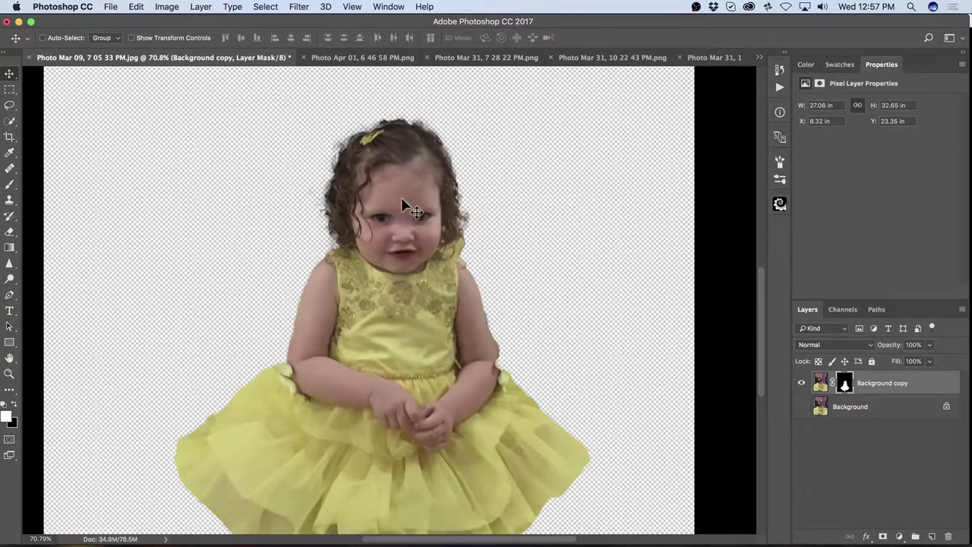
drag(394, 197, 715, 62)
drag(518, 188, 479, 251)
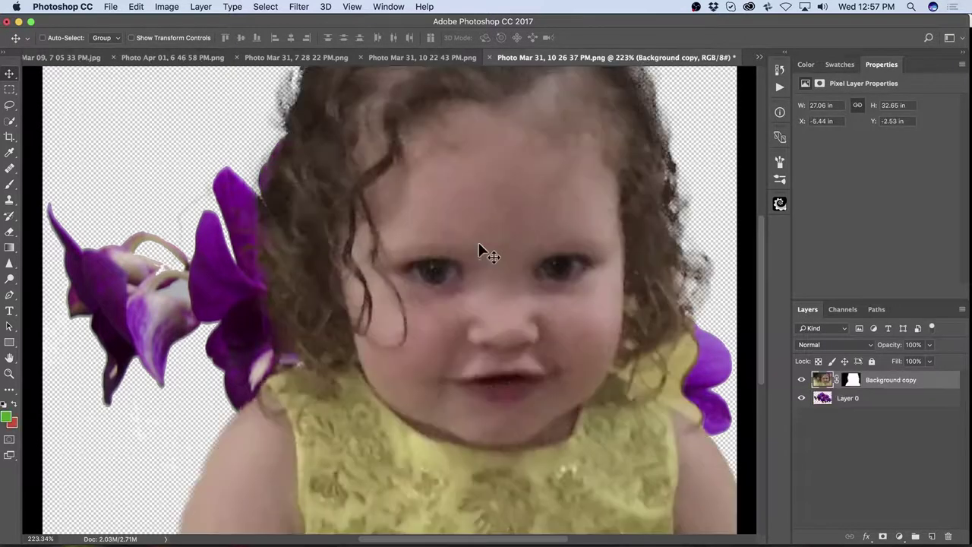
- Reorder the open documents so the fence photo sits just before the orchid document
click(752, 59)
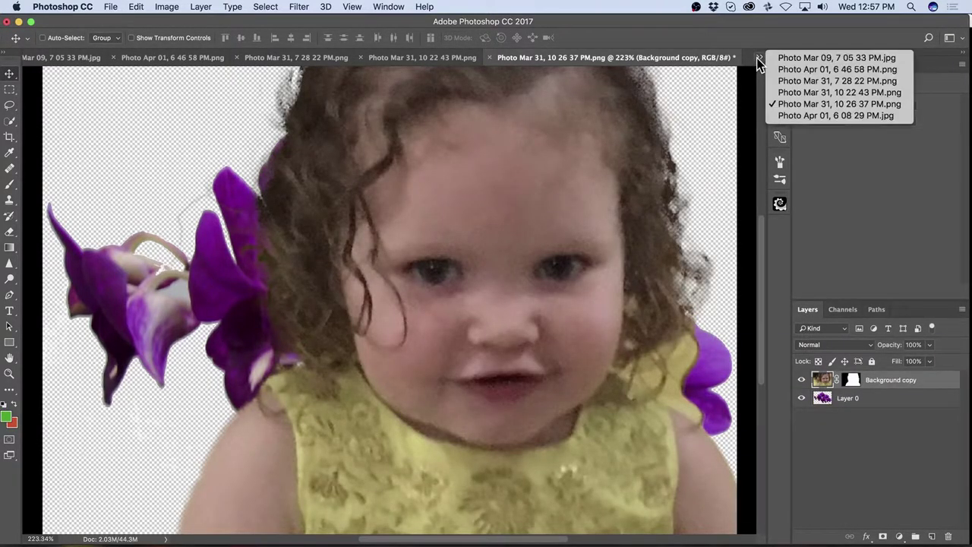
click(803, 116)
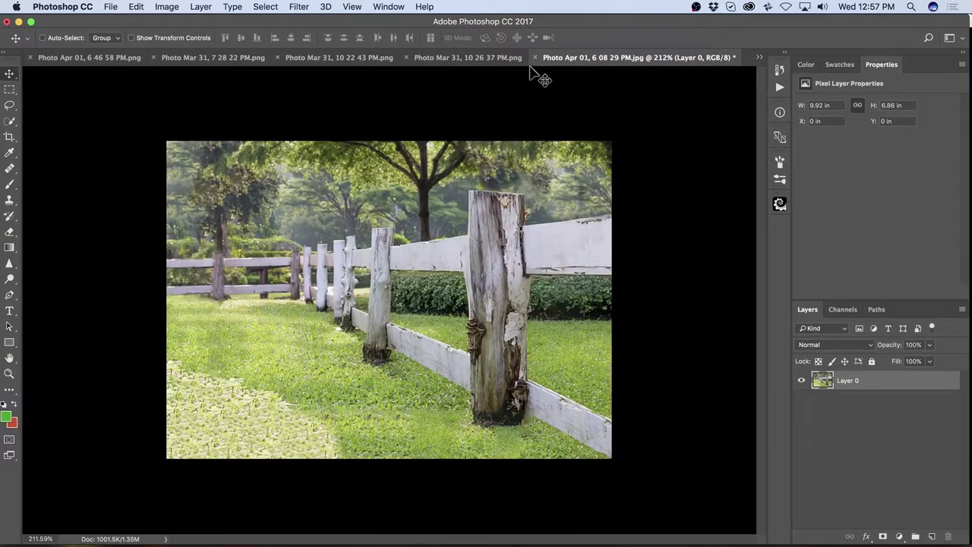
click(490, 57)
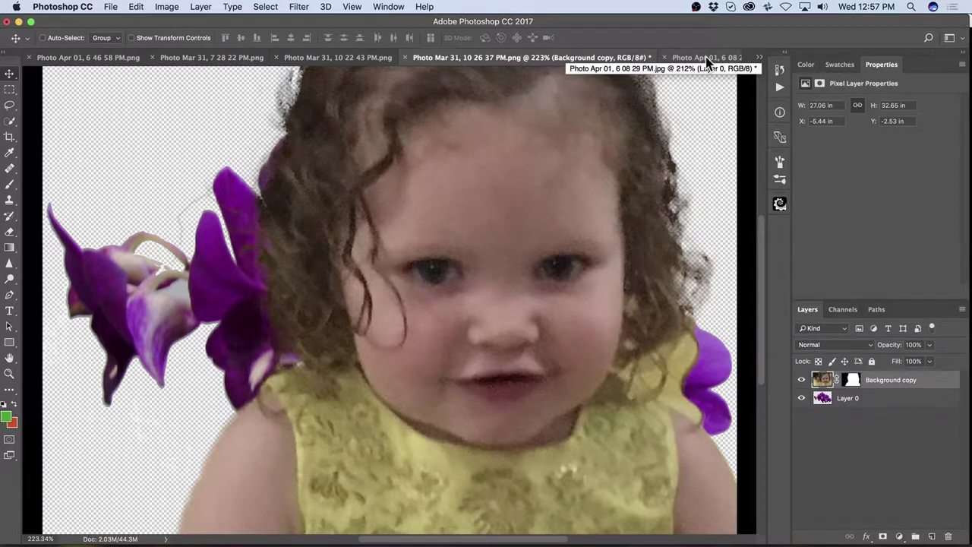
drag(707, 62, 457, 61)
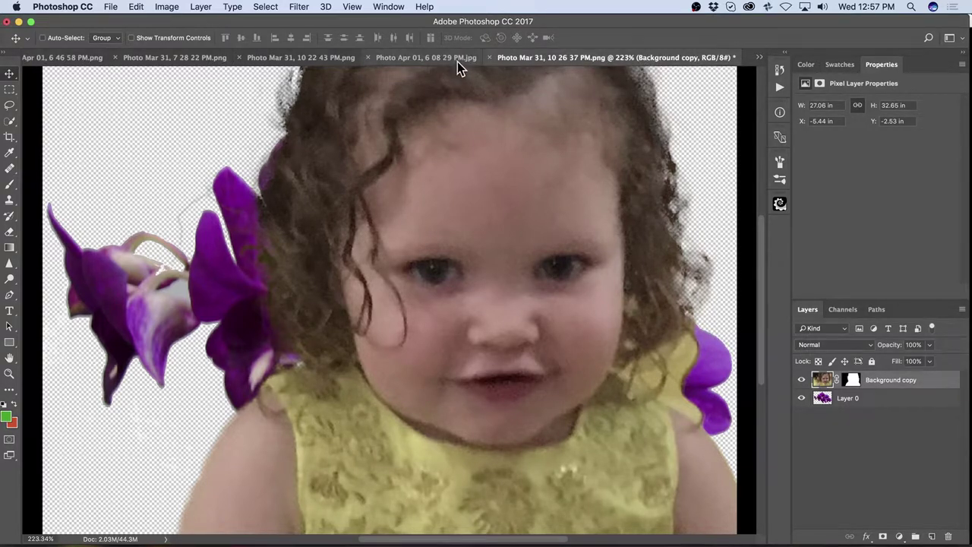
- Copy the masked girl layer from the orchid document into the fence photo
click(449, 60)
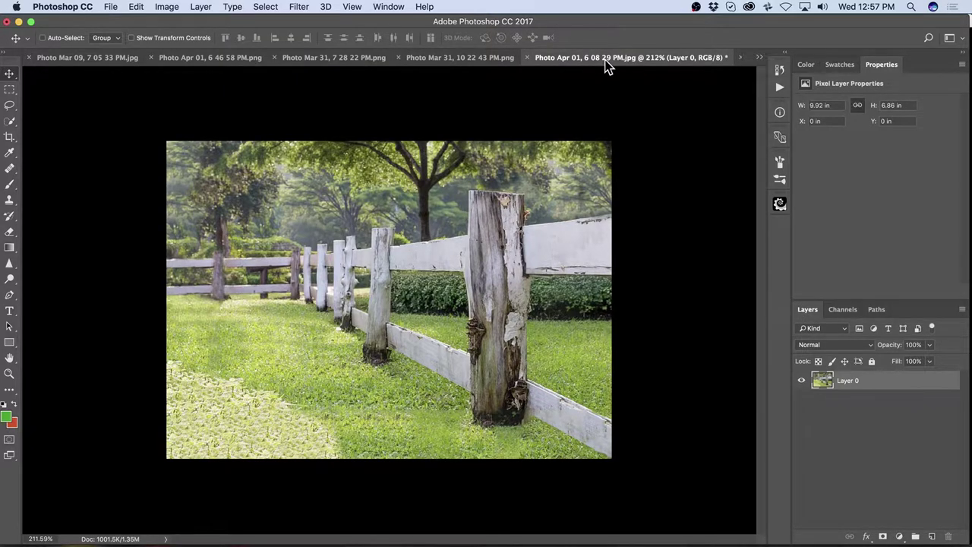
click(738, 61)
drag(504, 205, 408, 66)
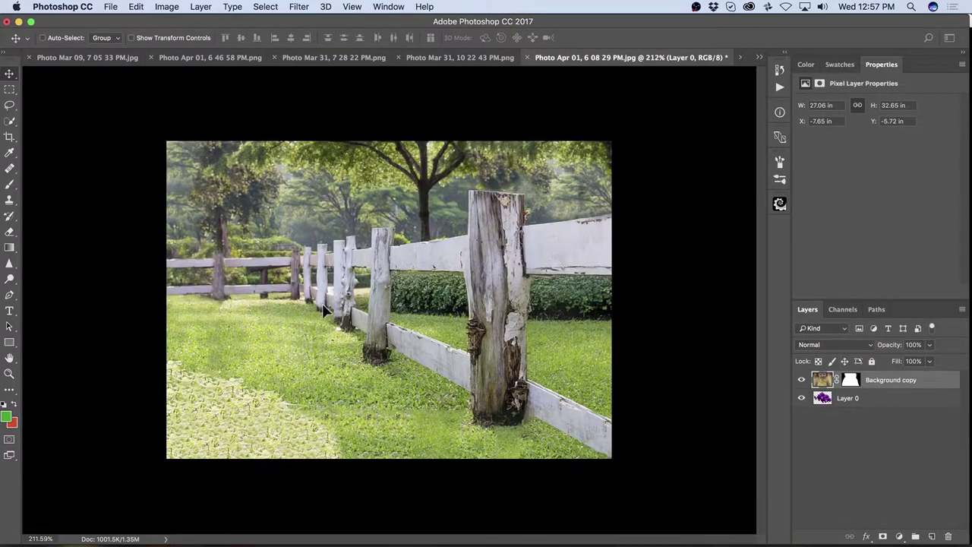
drag(322, 303, 410, 250)
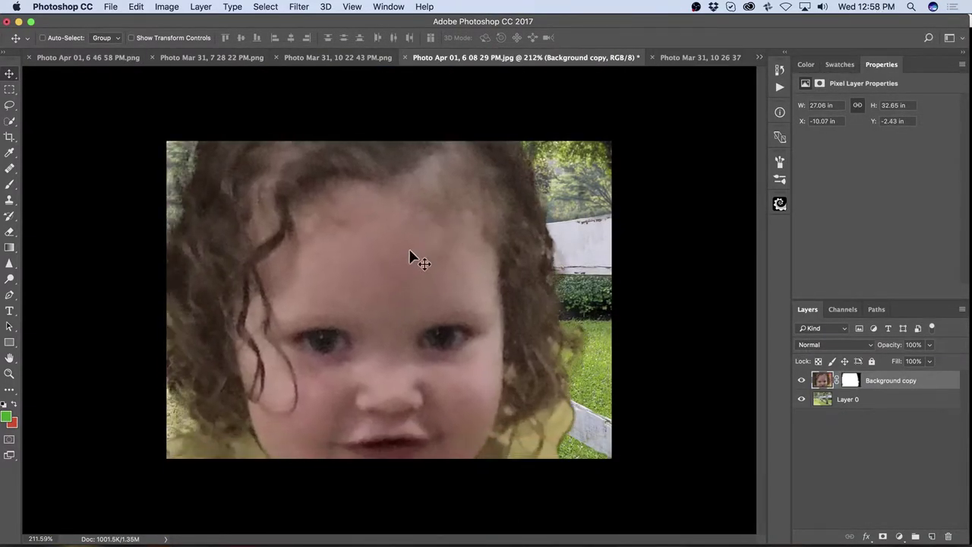
- Scale the girl layer to 13% in width and height and place her on the grass in front of the back fence
key(super+t)
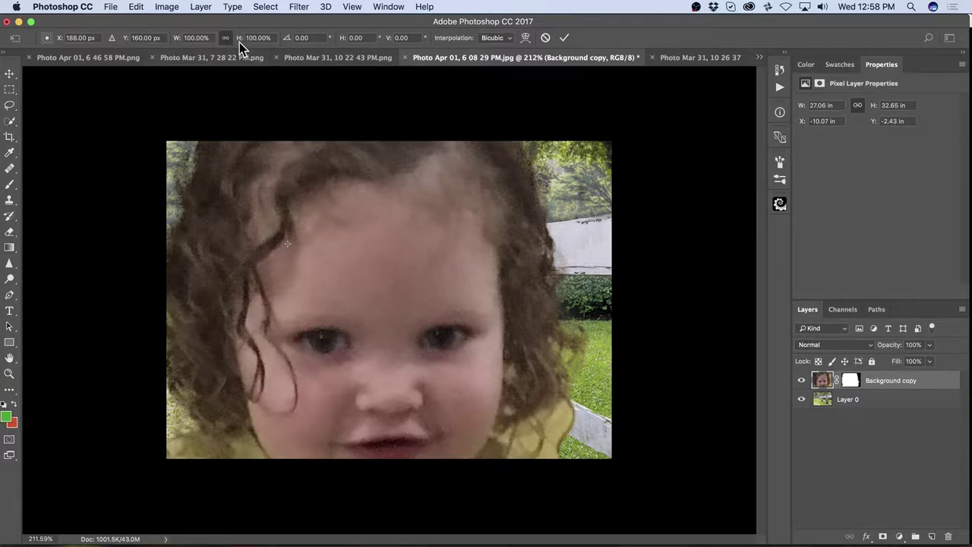
drag(233, 39, 191, 48)
drag(307, 300, 314, 341)
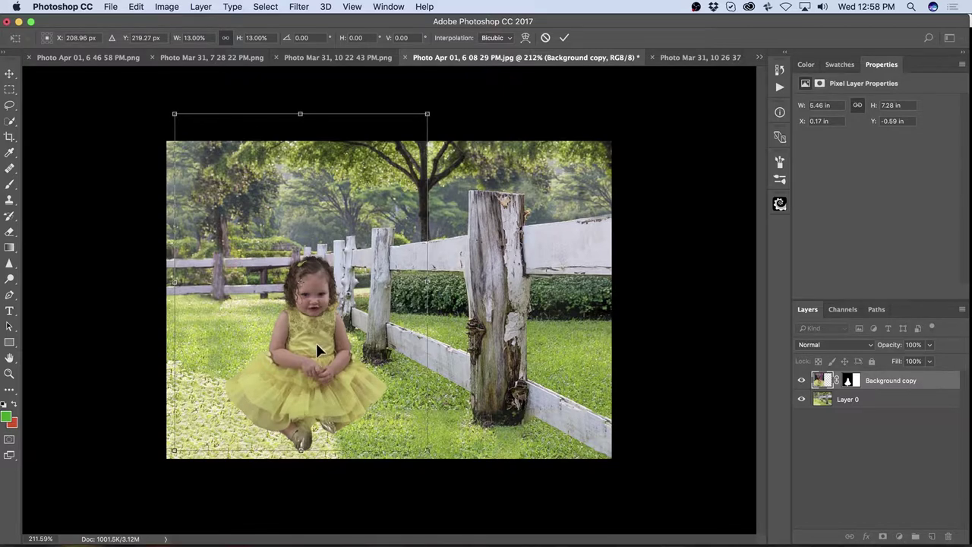
mouse_move(316, 342)
mouse_down()
mouse_move(418, 346)
mouse_move(393, 331)
mouse_move(308, 325)
mouse_up()
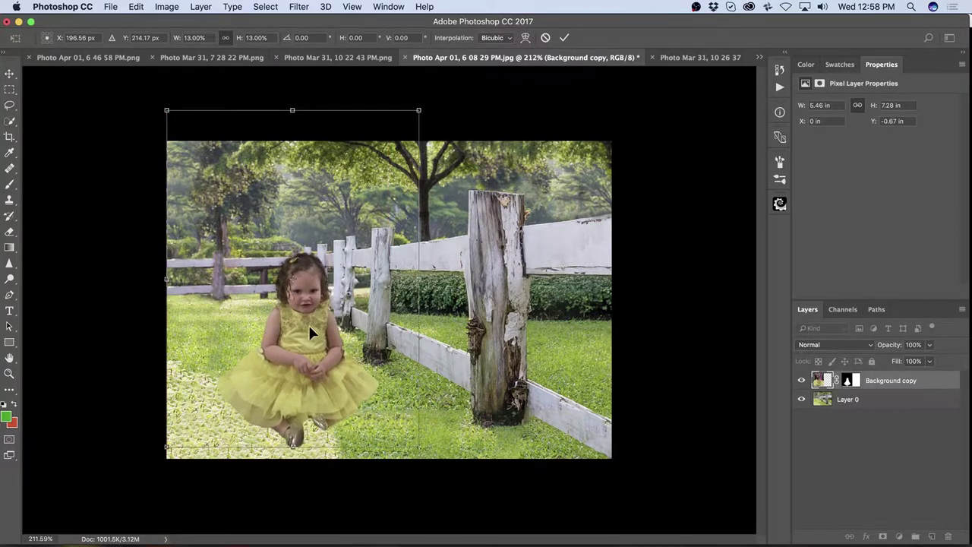
key(Return)
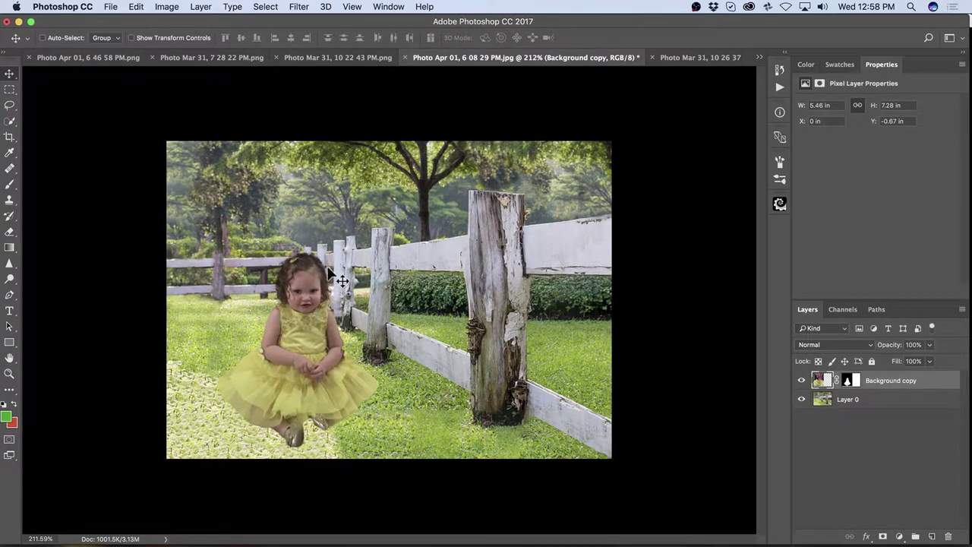
key(c)
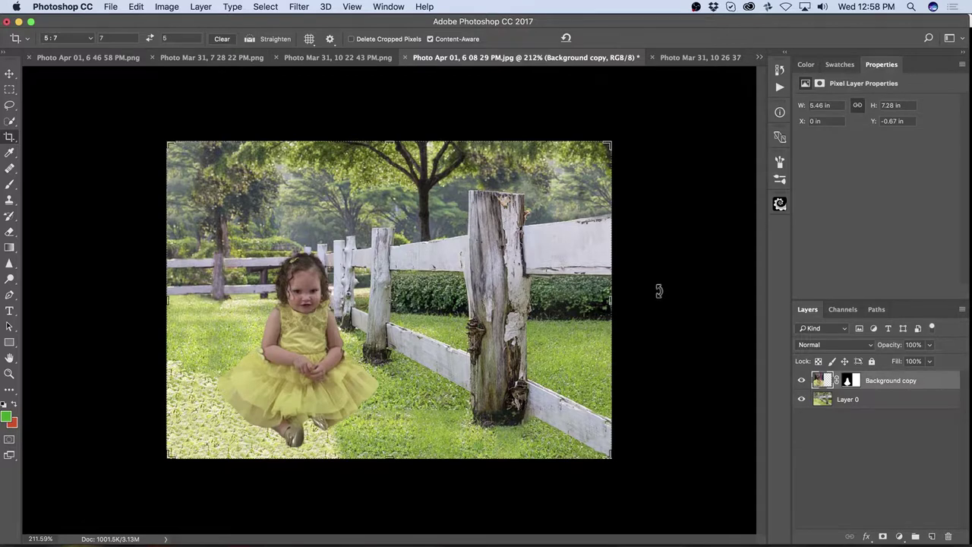
drag(663, 288, 660, 288)
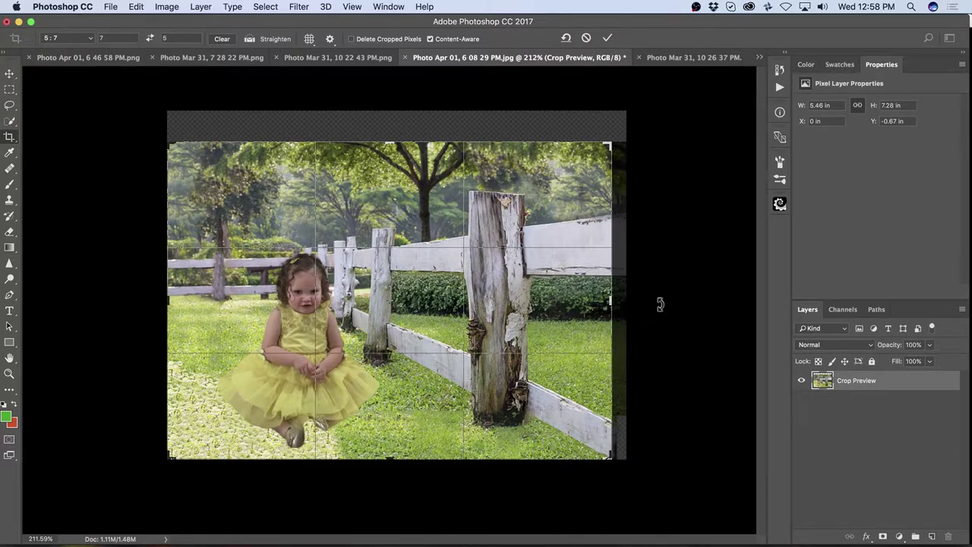
key(Return)
key(b)
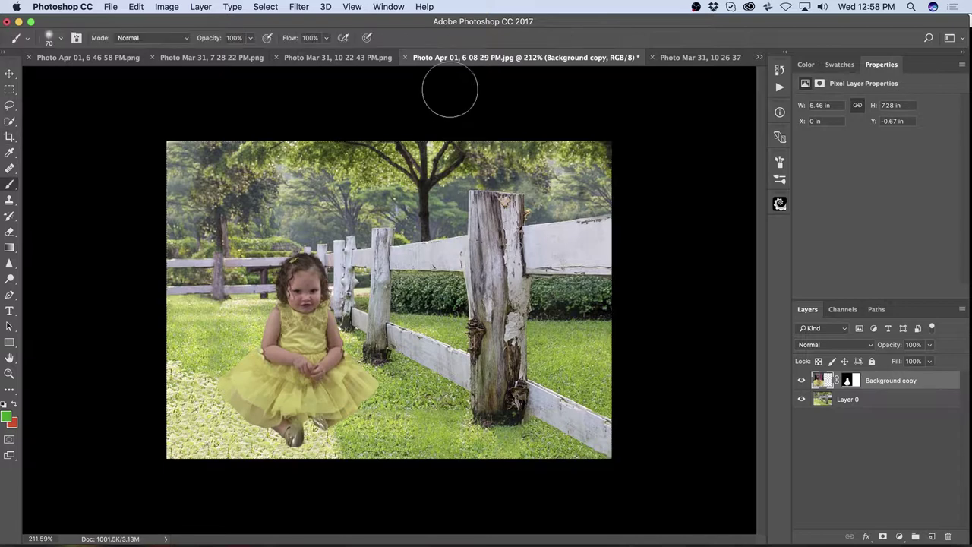
- Shift the girl slightly toward the fence posts and shrink her to about 94% of her size on the grass
key(v)
drag(296, 322, 306, 323)
click(307, 329)
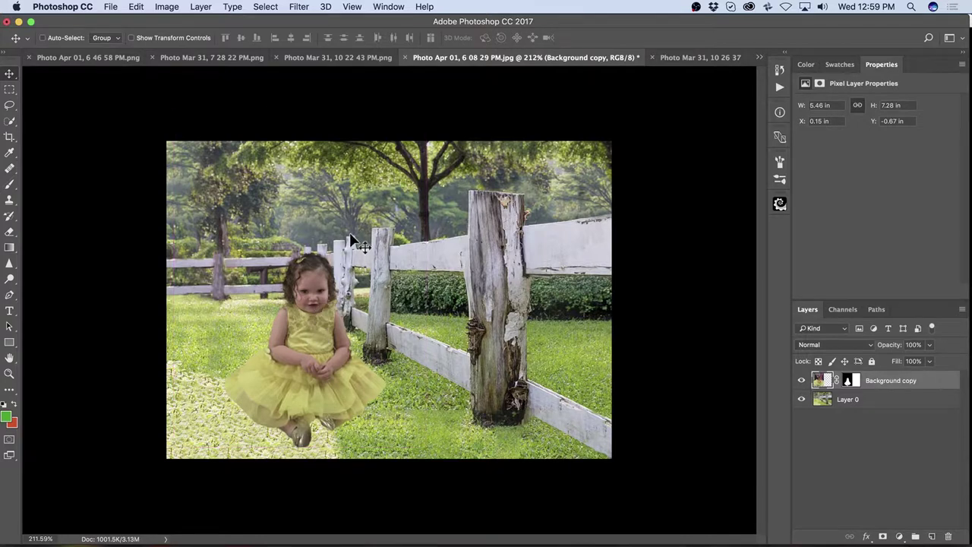
key(super+t)
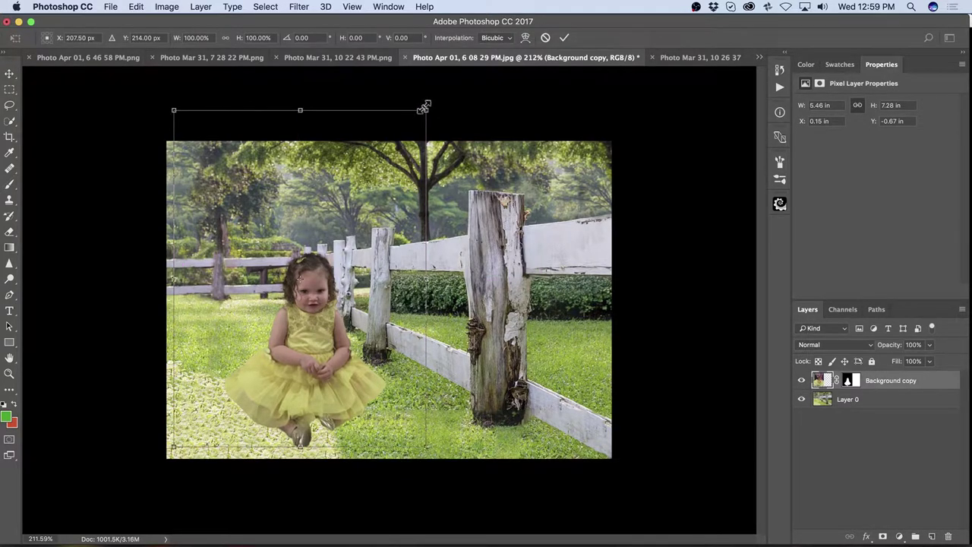
drag(423, 108, 410, 133)
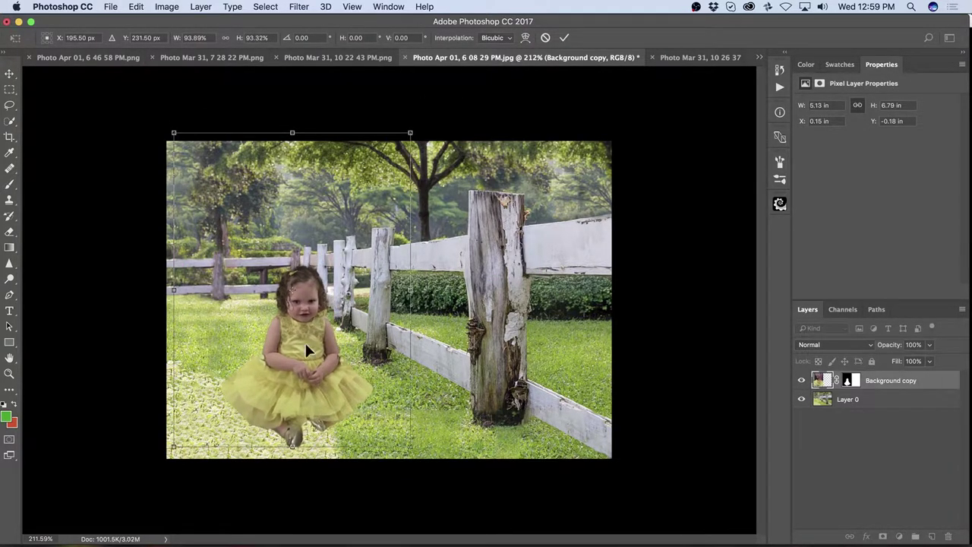
drag(306, 346, 310, 357)
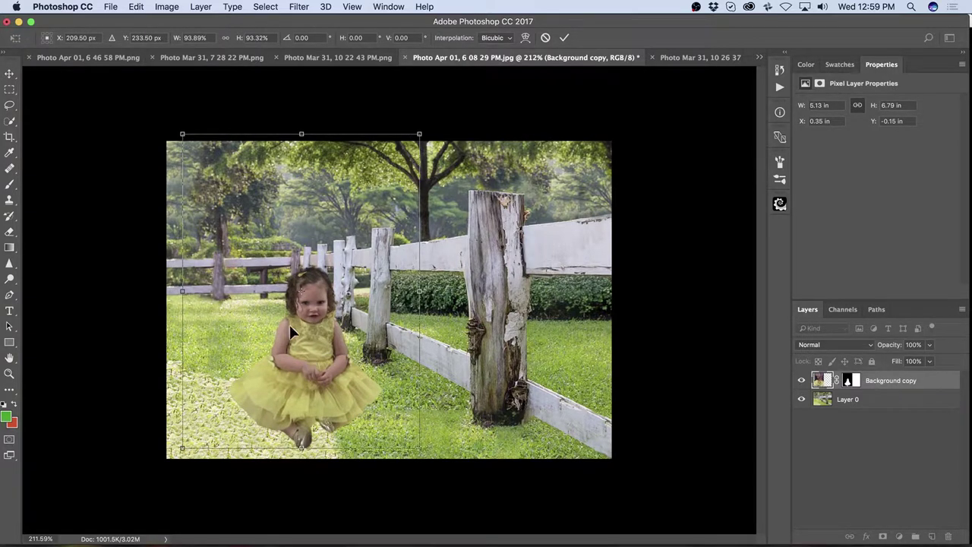
key(Return)
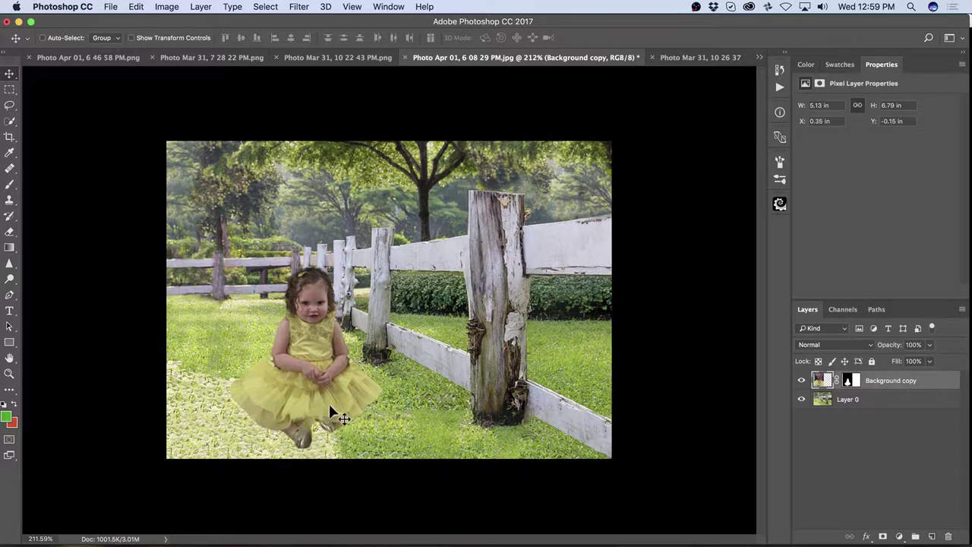
- Quick-select the grass on Layer 0 beneath the girl's skirt hem and around her shoes, down to the photo's lower edge
key(z)
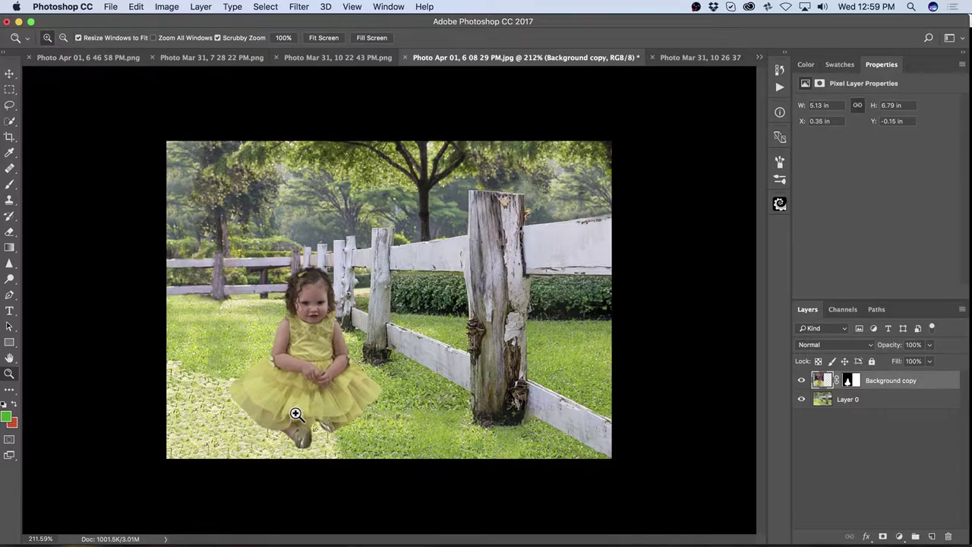
drag(286, 413, 362, 326)
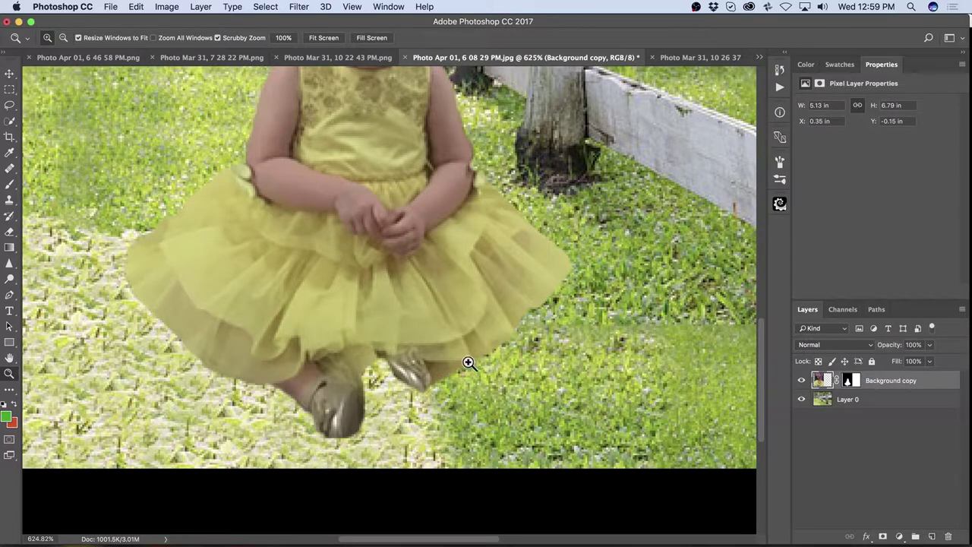
click(822, 401)
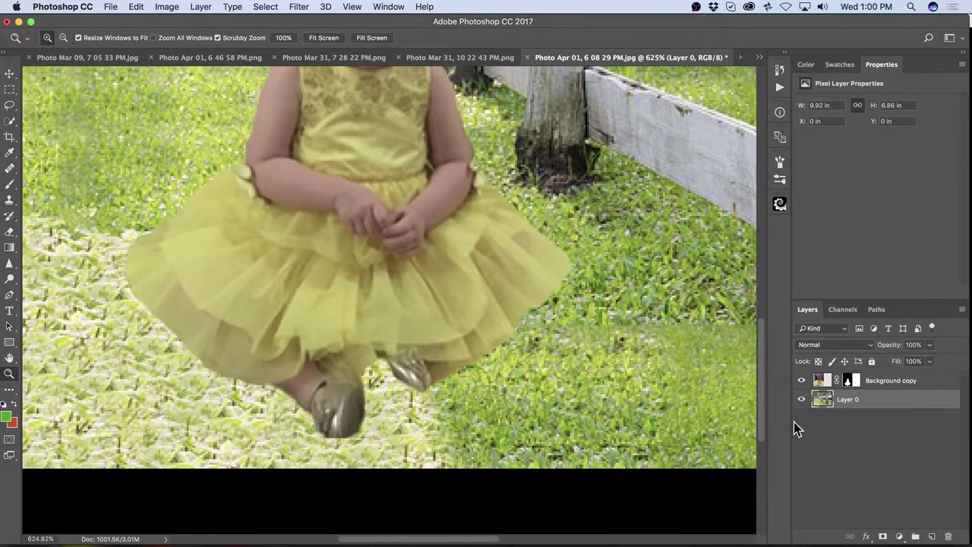
key(w)
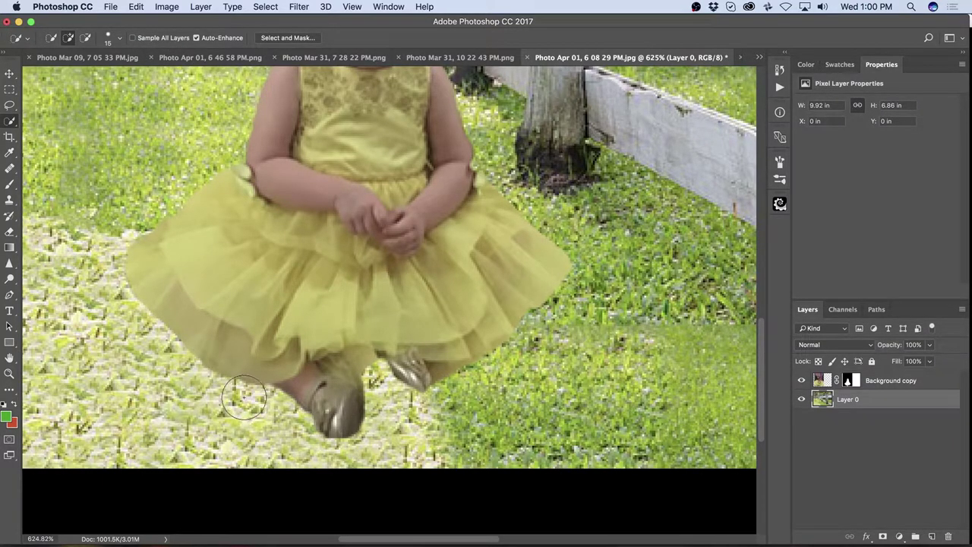
mouse_move(244, 398)
mouse_down()
mouse_move(323, 423)
mouse_move(373, 426)
mouse_move(361, 383)
mouse_move(444, 373)
mouse_move(519, 328)
mouse_move(479, 367)
mouse_move(281, 395)
mouse_move(167, 363)
mouse_up()
mouse_move(243, 300)
mouse_down()
mouse_move(208, 293)
mouse_move(225, 290)
mouse_move(294, 322)
mouse_move(342, 326)
mouse_move(494, 289)
mouse_up()
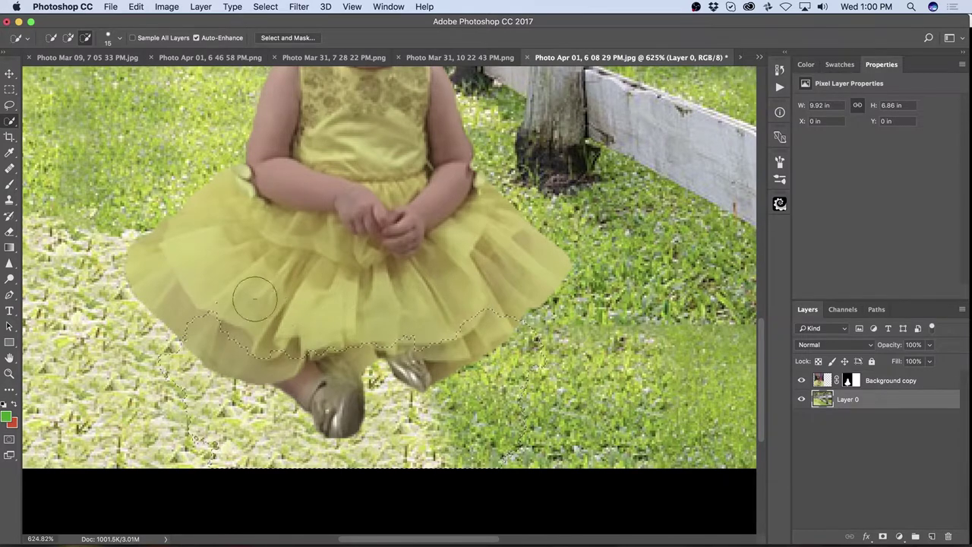
mouse_move(255, 297)
mouse_down()
mouse_move(210, 289)
mouse_move(234, 293)
mouse_up()
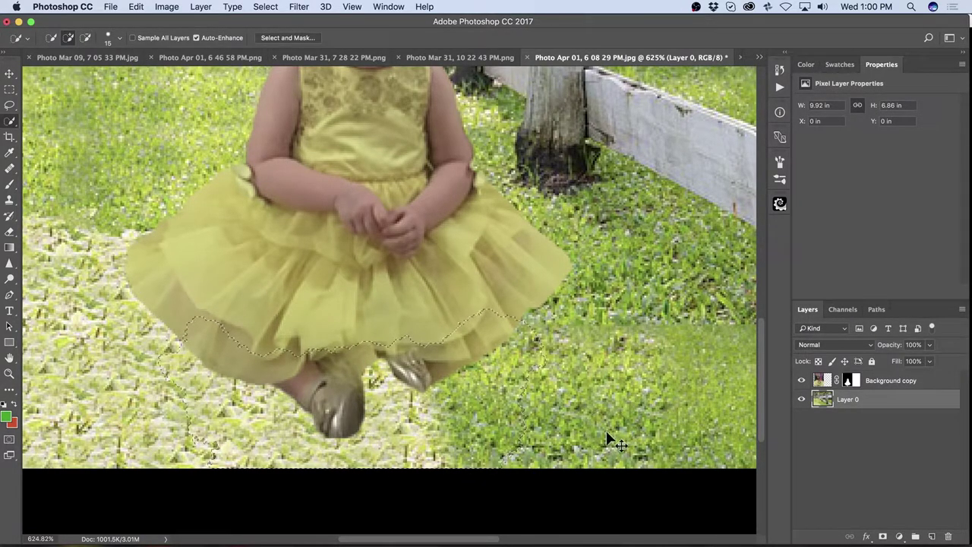
- Copy the selected grass to a new layer above the girl and add a layer mask in the grass patch's shape
key(super+j)
drag(861, 399, 866, 376)
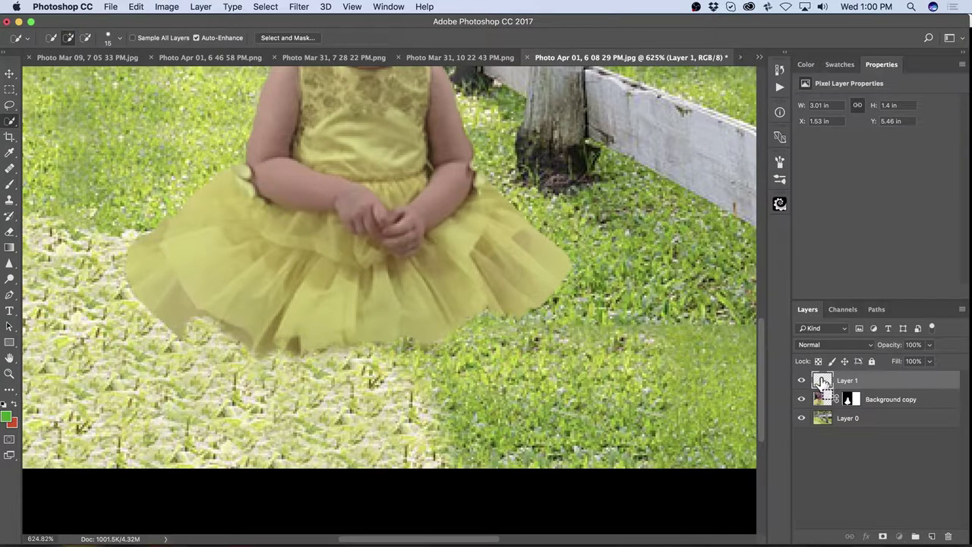
super+click(824, 381)
click(883, 536)
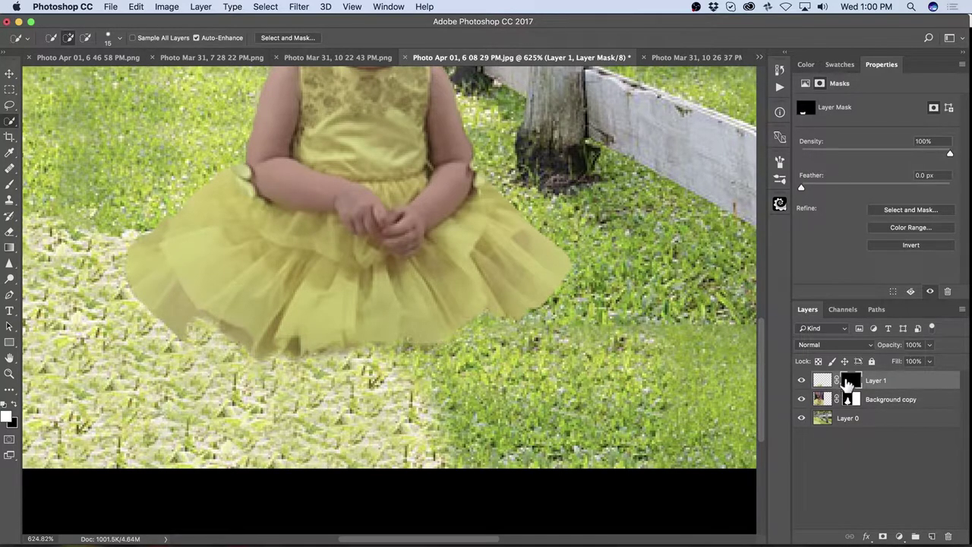
- Refine the upper edge of Layer 1's grass mask into ragged blades with the Refine Edge brush, output as a new layer with layer mask
double_click(849, 386)
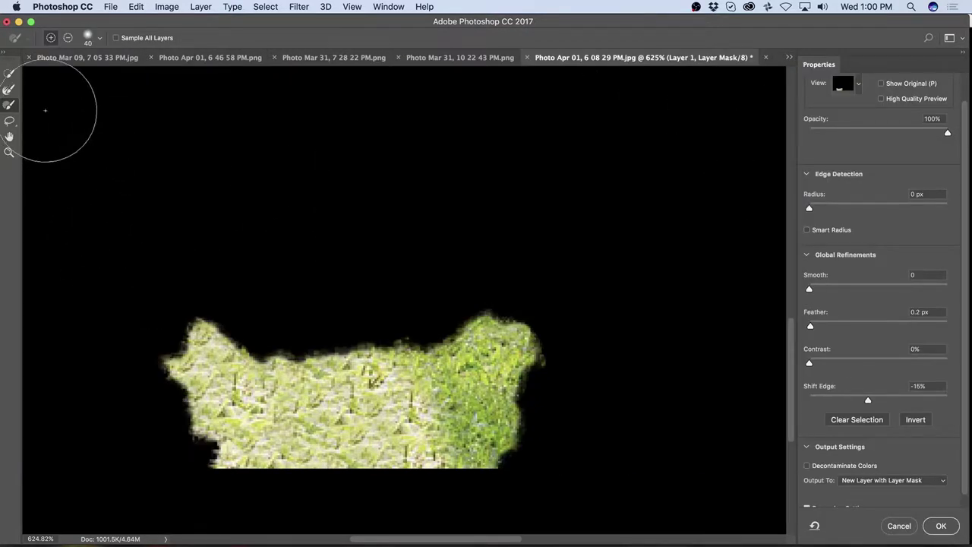
click(9, 90)
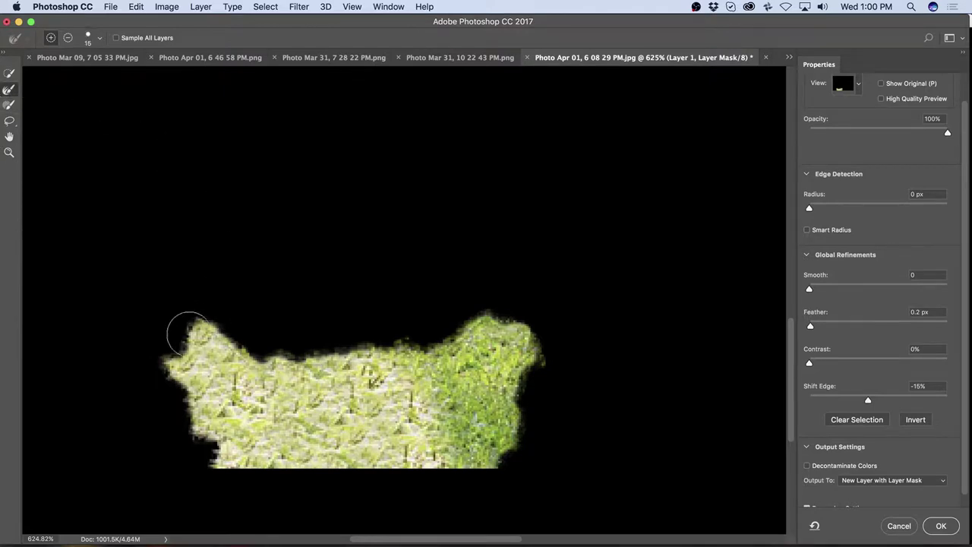
mouse_move(189, 332)
mouse_down()
mouse_move(221, 348)
mouse_move(205, 332)
mouse_move(240, 356)
mouse_move(264, 356)
mouse_move(245, 364)
mouse_move(327, 362)
mouse_move(290, 353)
mouse_move(435, 356)
mouse_move(502, 326)
mouse_move(521, 344)
mouse_move(504, 354)
mouse_move(526, 354)
mouse_move(291, 377)
mouse_move(195, 362)
mouse_move(288, 387)
mouse_up()
mouse_move(319, 386)
mouse_down()
mouse_move(385, 384)
mouse_move(351, 386)
mouse_move(388, 372)
mouse_move(465, 382)
mouse_move(439, 374)
mouse_move(535, 366)
mouse_up()
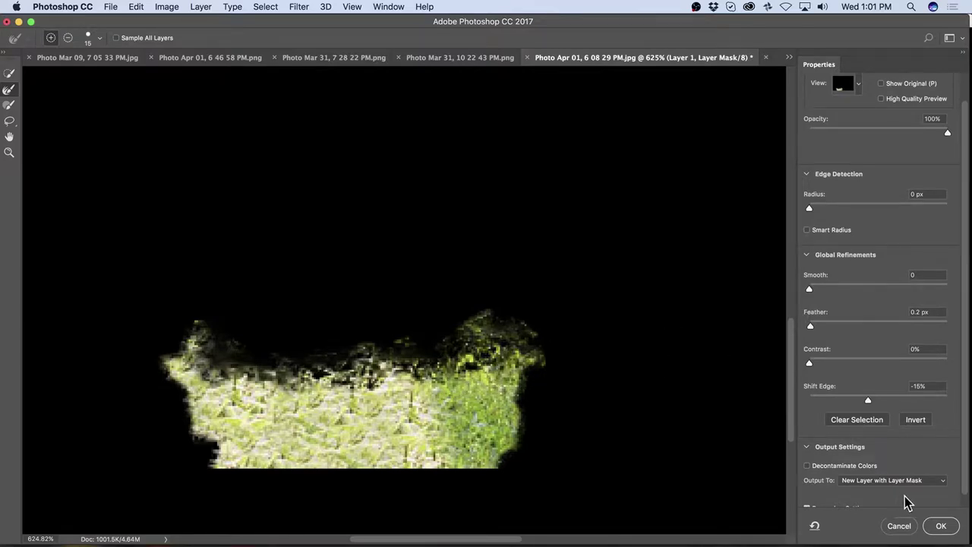
click(944, 525)
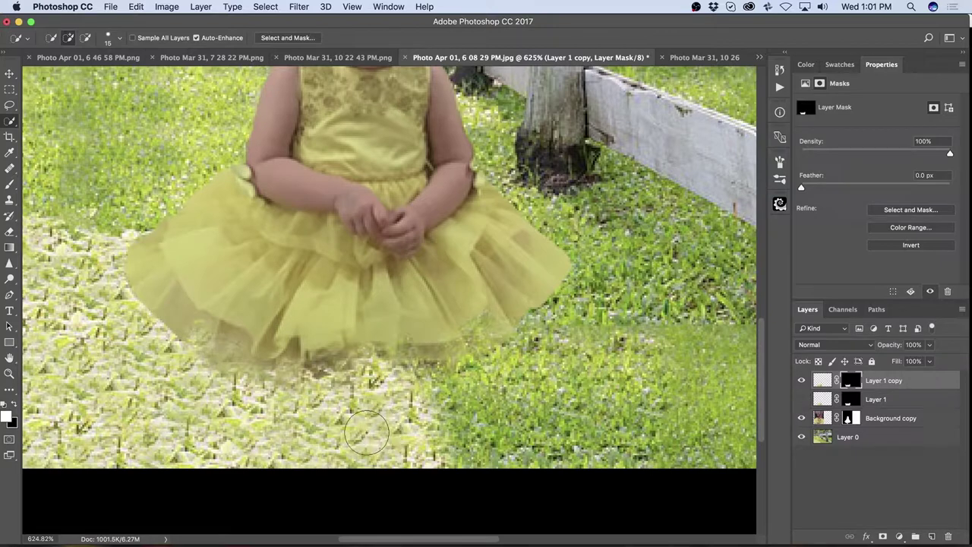
- Move the refined grass patch slightly lower so it overlaps only the skirt hem's edge and the girl's shoes
key(v)
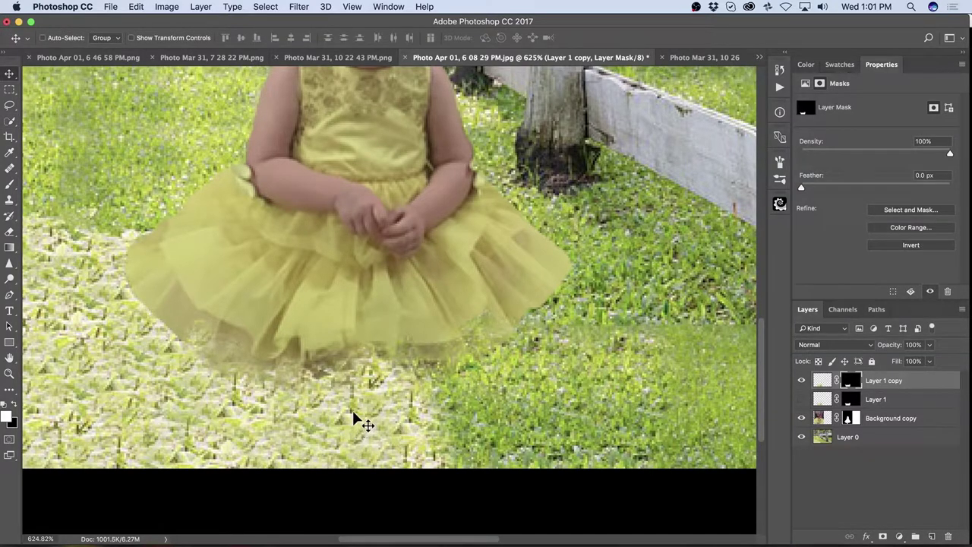
mouse_move(354, 419)
mouse_down()
mouse_move(351, 455)
mouse_move(354, 433)
mouse_move(366, 433)
mouse_move(365, 454)
mouse_move(364, 434)
mouse_move(501, 426)
mouse_move(435, 436)
mouse_move(454, 449)
mouse_move(433, 481)
mouse_move(442, 452)
mouse_up()
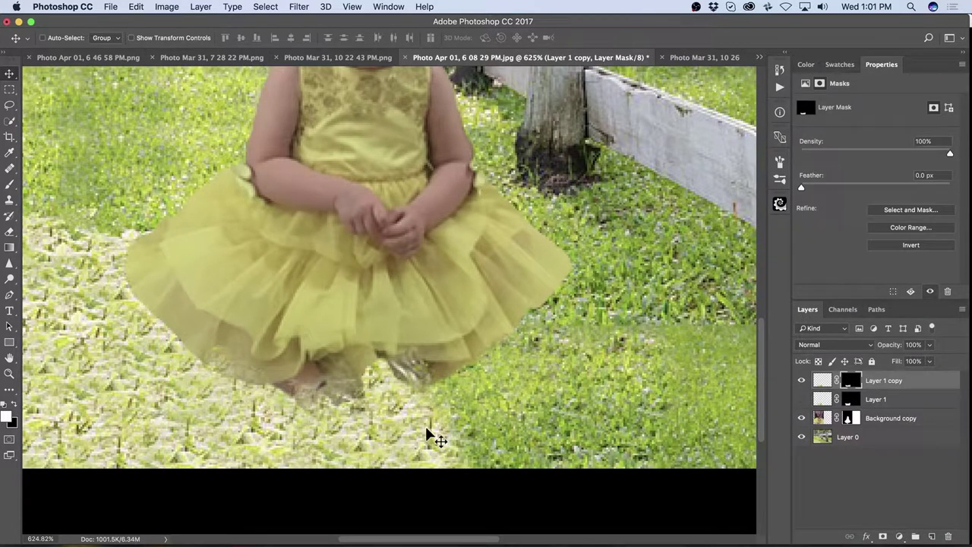
- Paint black on the Layer 1 copy mask with a 15 px brush at 100% opacity to partly uncover the girl's front shoe
key(b)
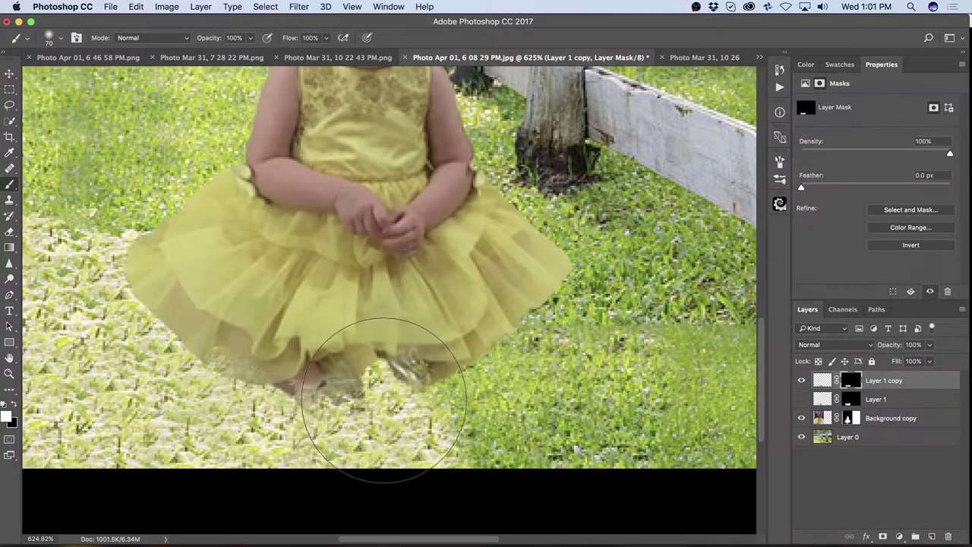
key(2)
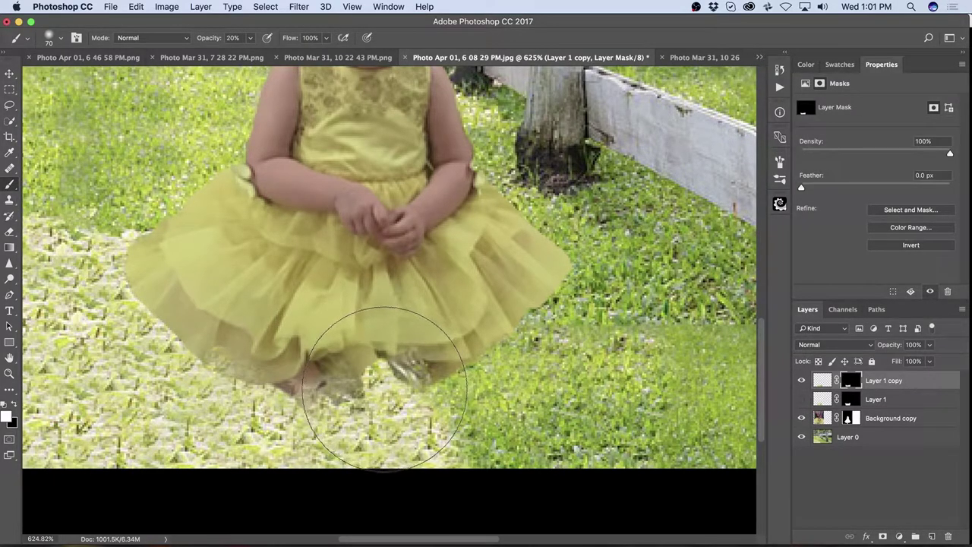
key(x)
key(bracketleft)
key(bracketleft)
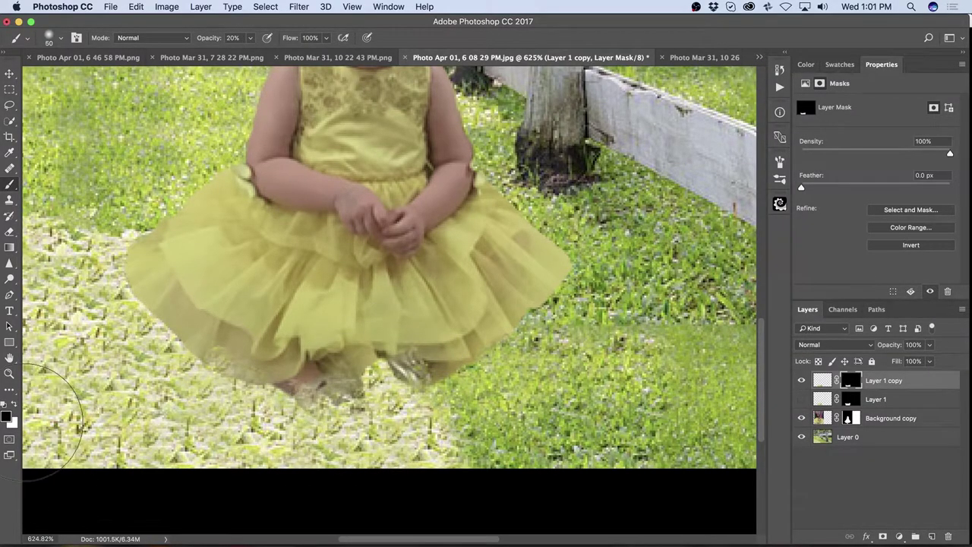
key(bracketleft)
key(bracketleft)
key(bracketleft)
key(bracketleft)
key(bracketright)
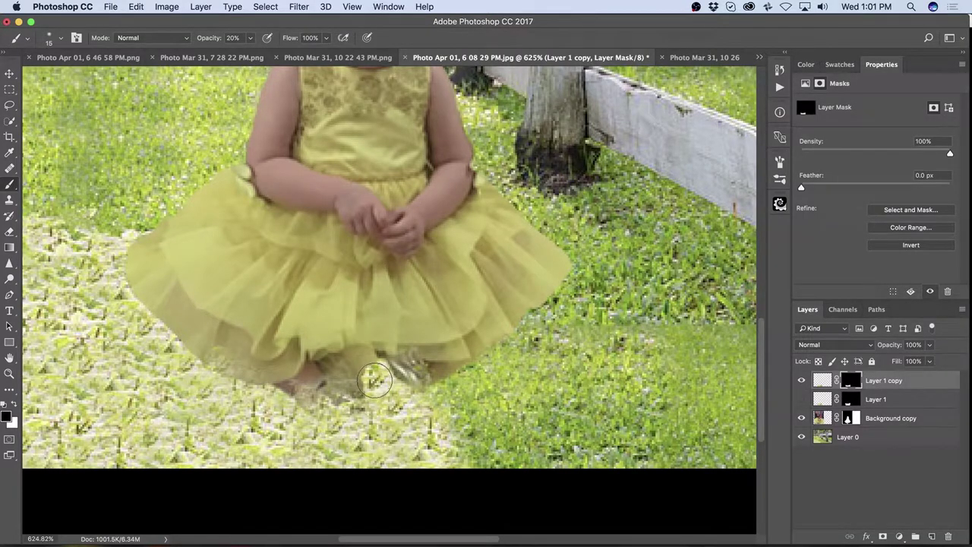
key(0)
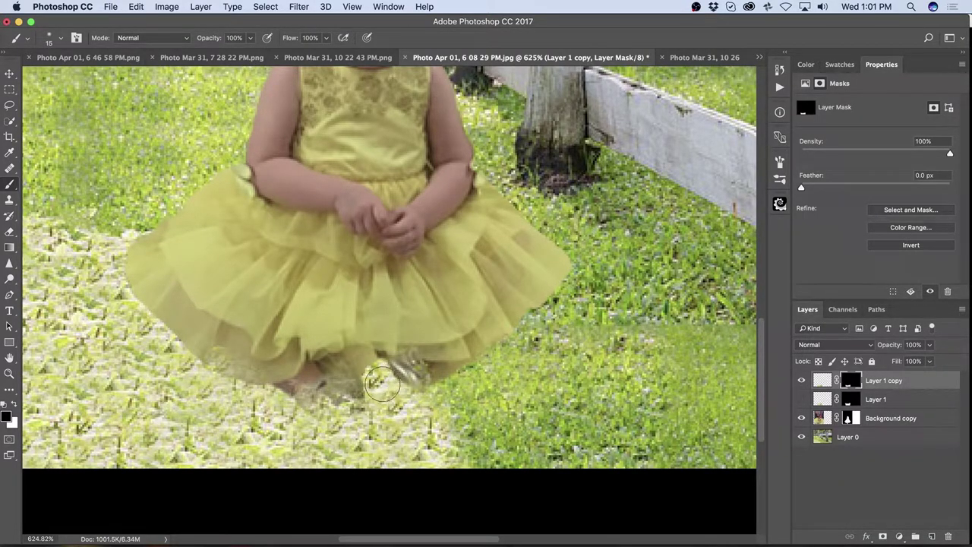
mouse_move(382, 385)
mouse_down()
mouse_move(307, 389)
mouse_move(342, 414)
mouse_up()
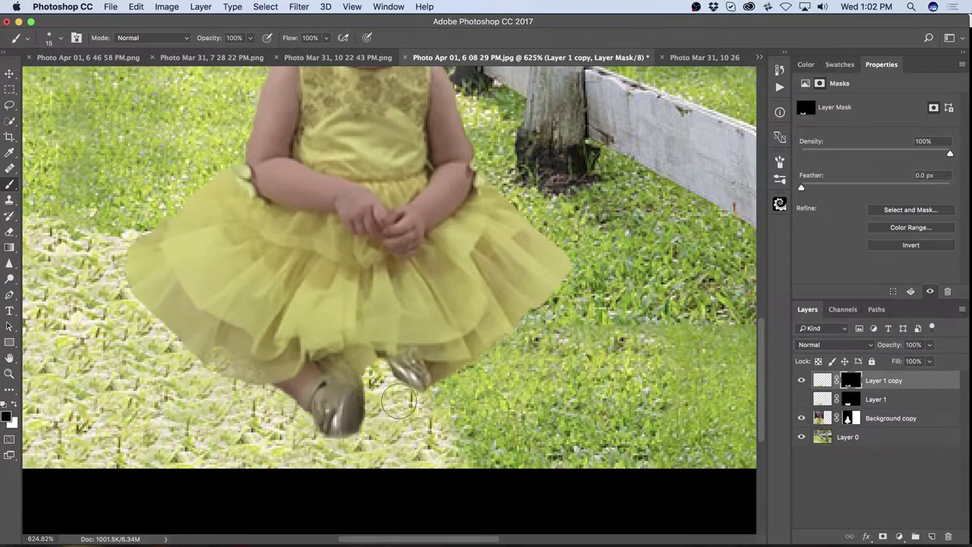
key(super+z)
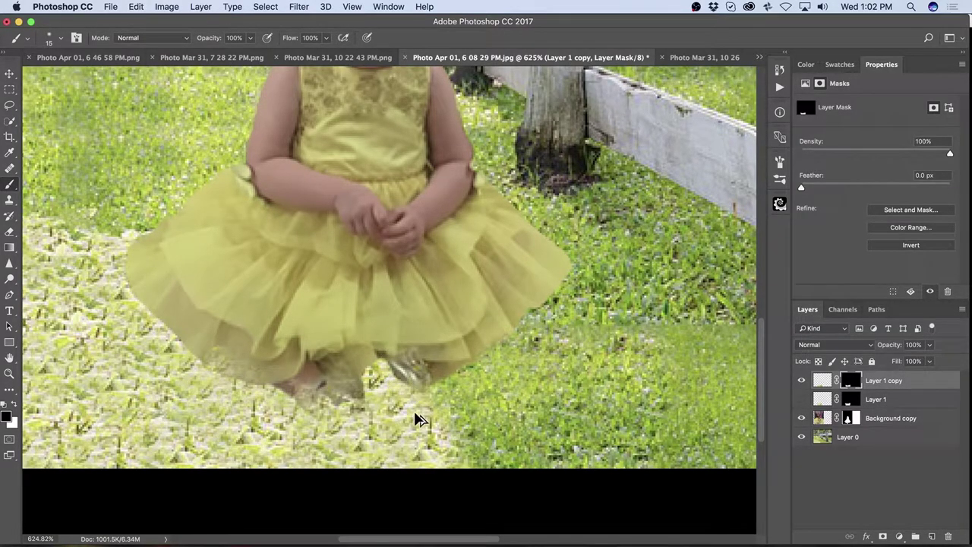
mouse_move(346, 376)
mouse_down()
mouse_move(320, 388)
mouse_move(331, 410)
mouse_move(348, 411)
mouse_move(315, 378)
mouse_up()
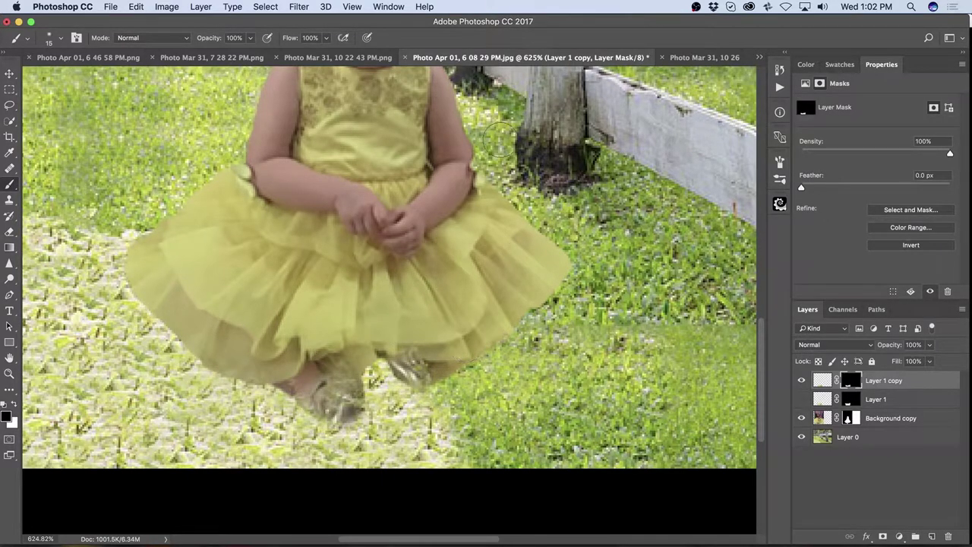
- Paint white on the mask to bring grass back over the rear shoe, and set the brush to black at 20% opacity
key(x)
mouse_move(441, 388)
mouse_down()
mouse_move(493, 349)
mouse_move(461, 371)
mouse_move(470, 366)
mouse_move(395, 383)
mouse_up()
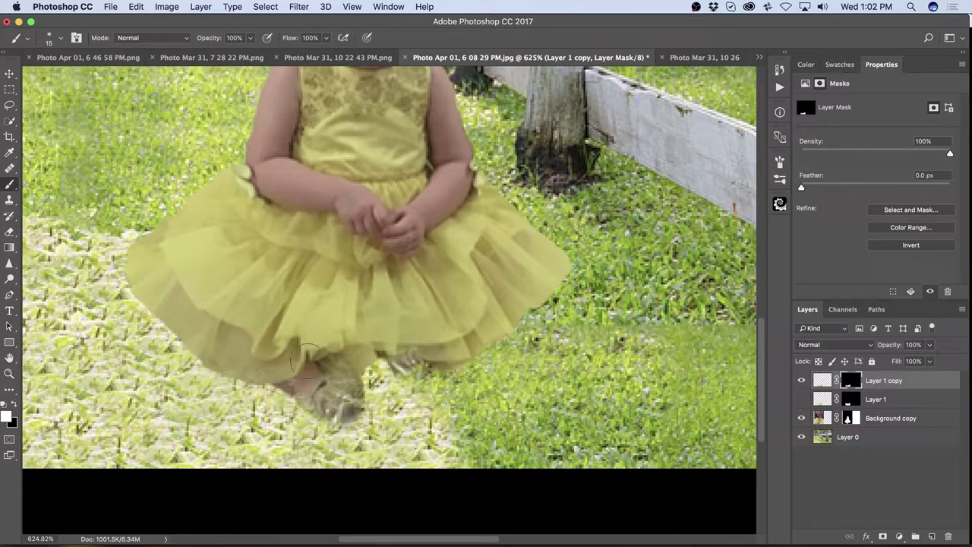
key(2)
key(x)
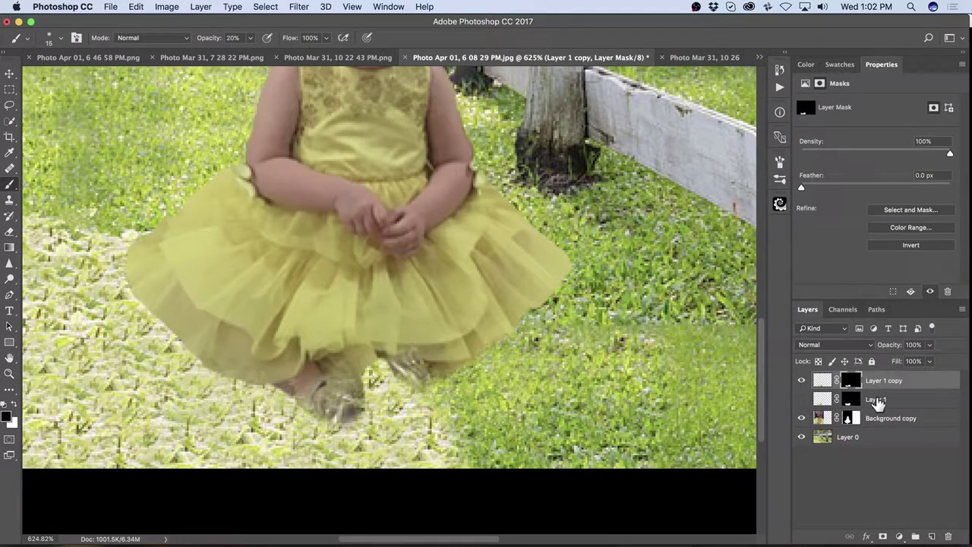
- Add an empty shadow layer directly beneath the girl layer and sample the dark tone at the fence post's base as the brush color
click(908, 423)
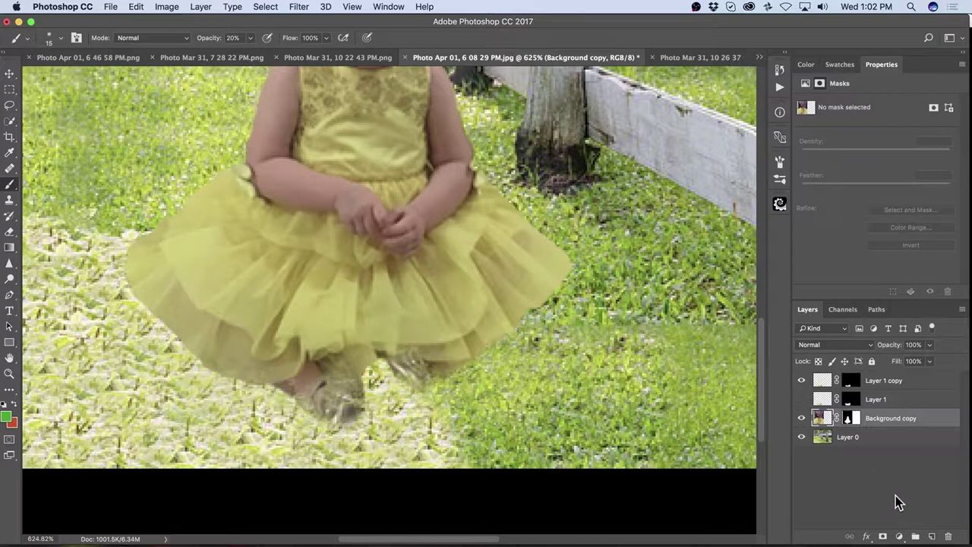
click(932, 536)
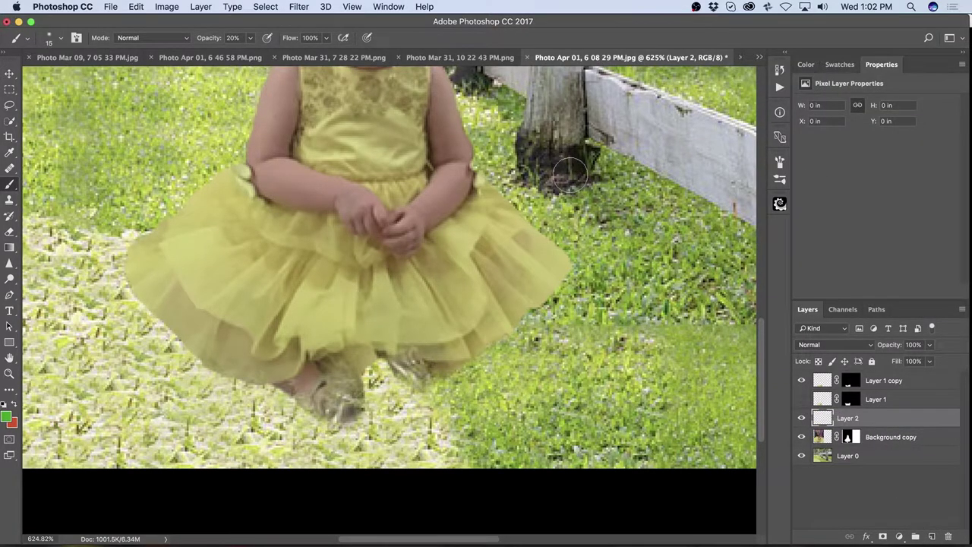
mouse_move(570, 174)
mouse_down()
mouse_move(556, 176)
mouse_move(570, 166)
mouse_move(561, 169)
mouse_up()
key(alt)
alt+click(572, 163)
drag(561, 284, 538, 310)
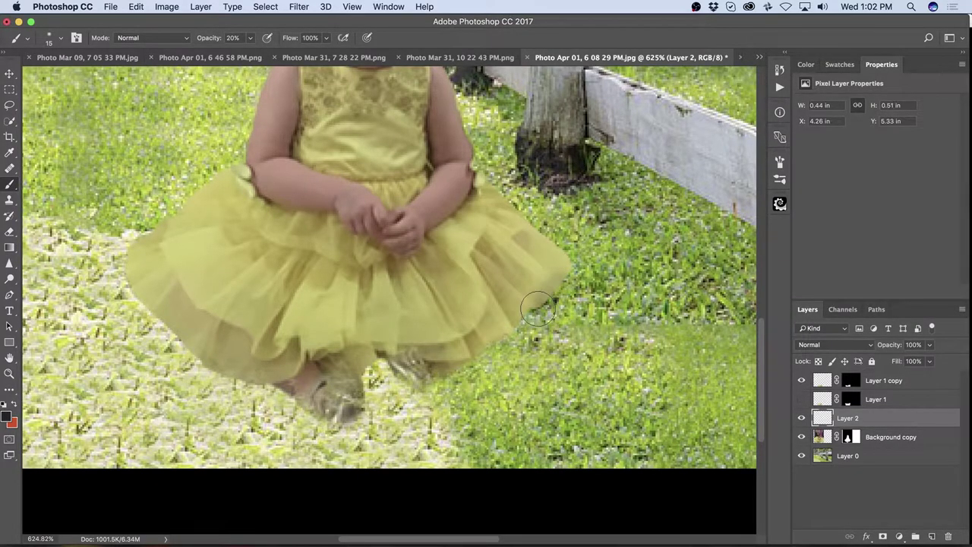
key(super+z)
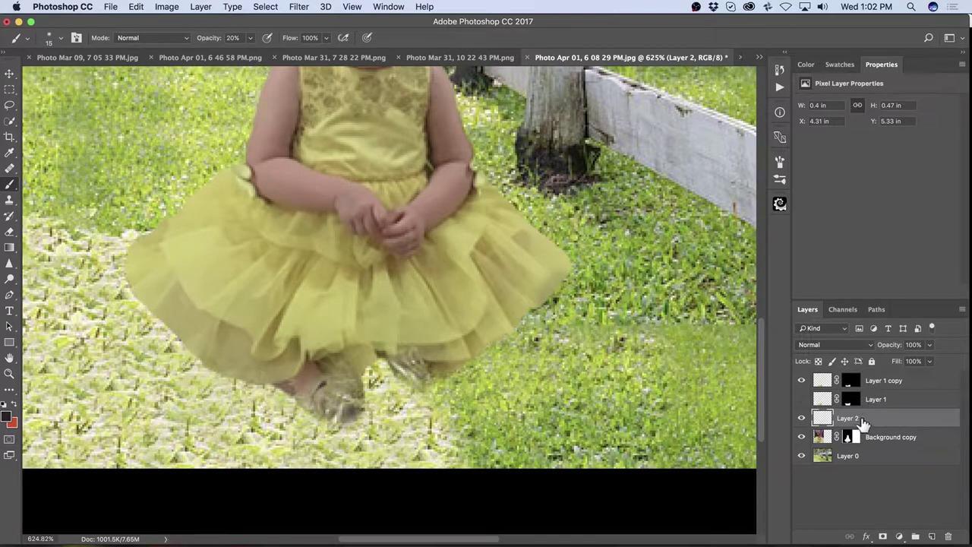
drag(857, 423, 868, 447)
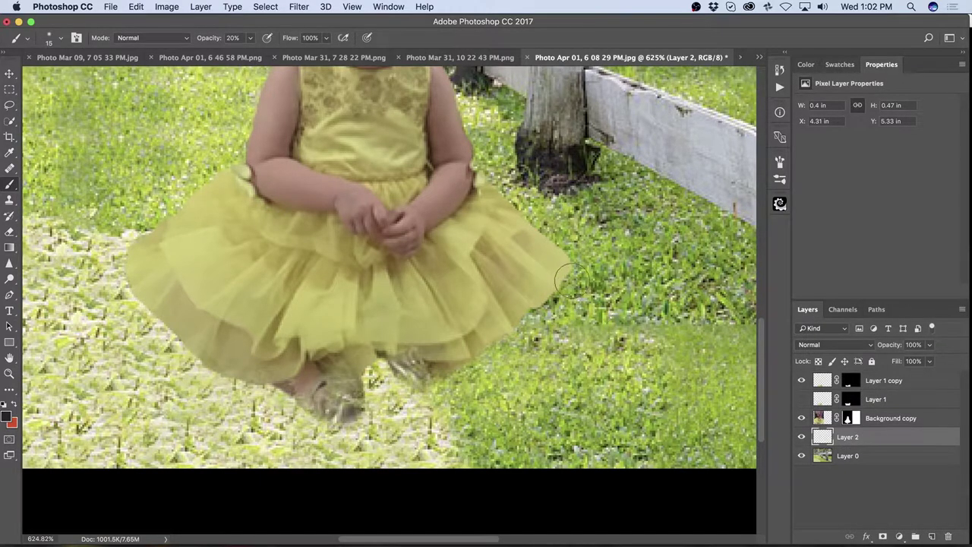
- Paint soft dark shadows on Layer 2 along both sides of the skirt hem and around the shoes, and set the layer's opacity to 60%
mouse_move(536, 319)
mouse_down()
mouse_move(482, 351)
mouse_move(542, 265)
mouse_up()
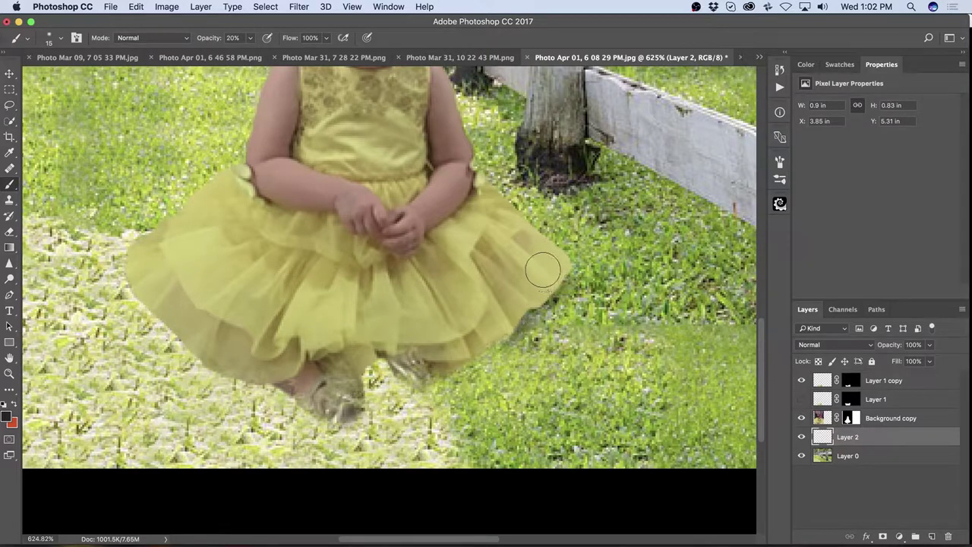
mouse_move(138, 286)
mouse_down()
mouse_move(151, 309)
mouse_move(129, 281)
mouse_move(185, 352)
mouse_move(177, 331)
mouse_move(228, 377)
mouse_up()
right_click(243, 376)
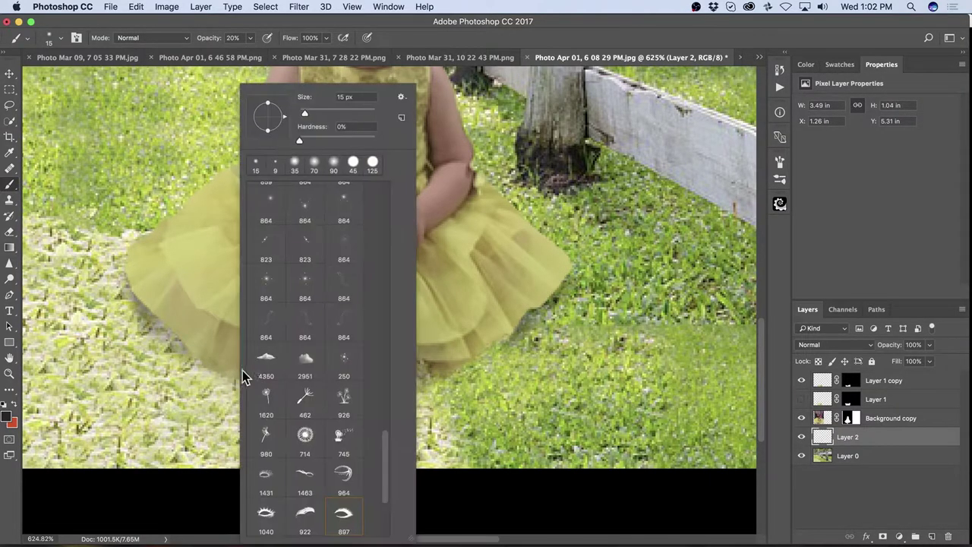
click(135, 268)
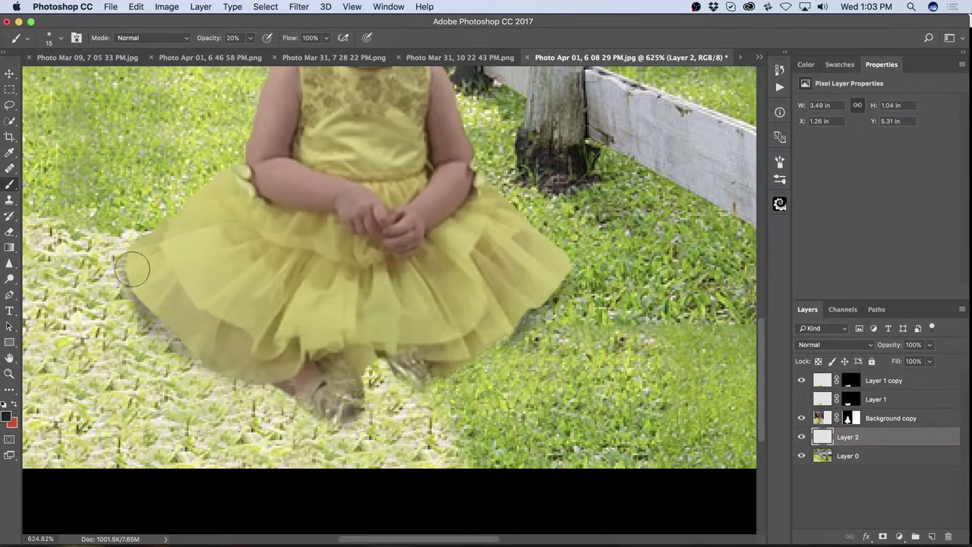
drag(135, 269, 137, 271)
mouse_move(152, 319)
mouse_down()
mouse_move(235, 379)
mouse_move(277, 382)
mouse_move(250, 374)
mouse_move(200, 331)
mouse_move(209, 360)
mouse_move(199, 355)
mouse_move(131, 255)
mouse_move(197, 342)
mouse_move(166, 328)
mouse_move(200, 365)
mouse_move(217, 382)
mouse_move(223, 366)
mouse_move(258, 377)
mouse_up()
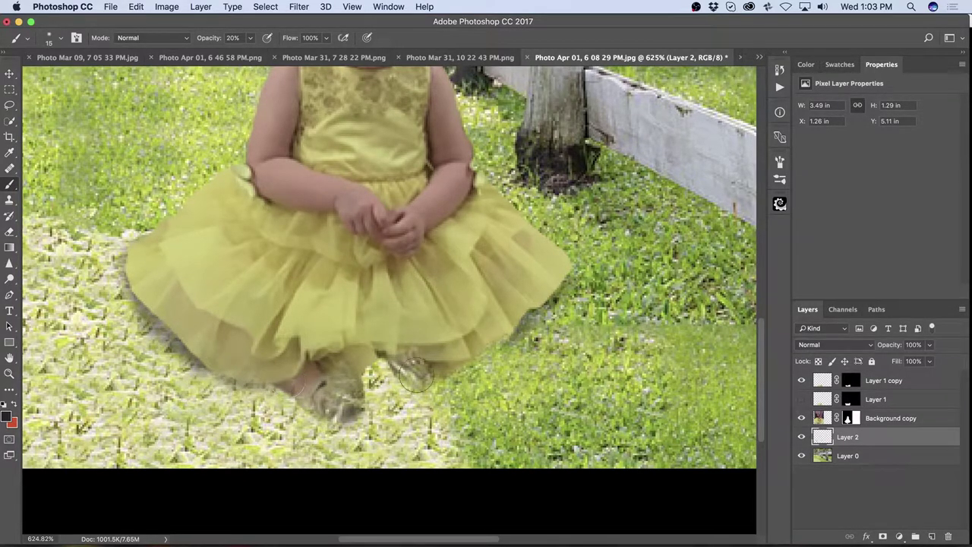
mouse_move(372, 364)
mouse_down()
mouse_move(351, 386)
mouse_move(381, 372)
mouse_move(411, 370)
mouse_up()
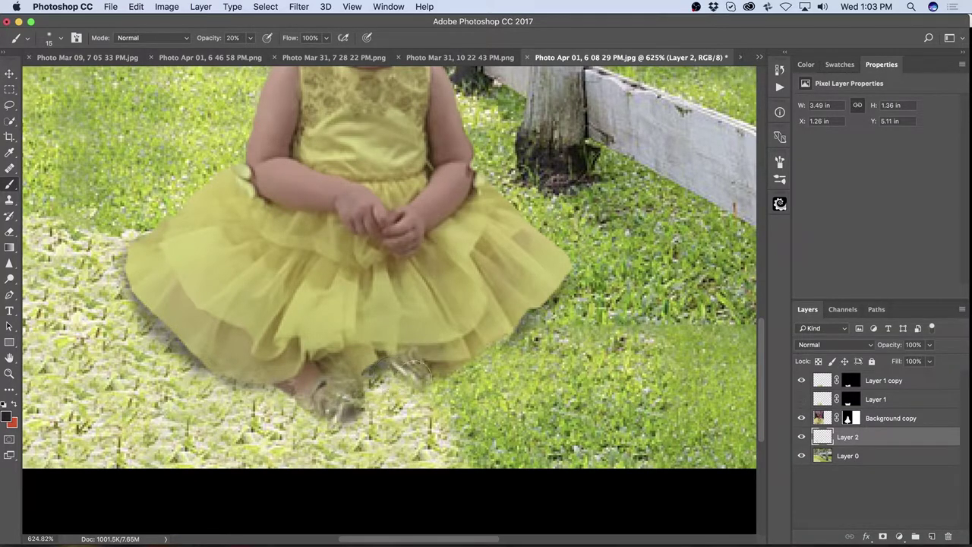
mouse_move(482, 352)
mouse_down()
mouse_move(512, 346)
mouse_move(477, 349)
mouse_move(517, 325)
mouse_move(559, 274)
mouse_move(555, 285)
mouse_move(564, 258)
mouse_up()
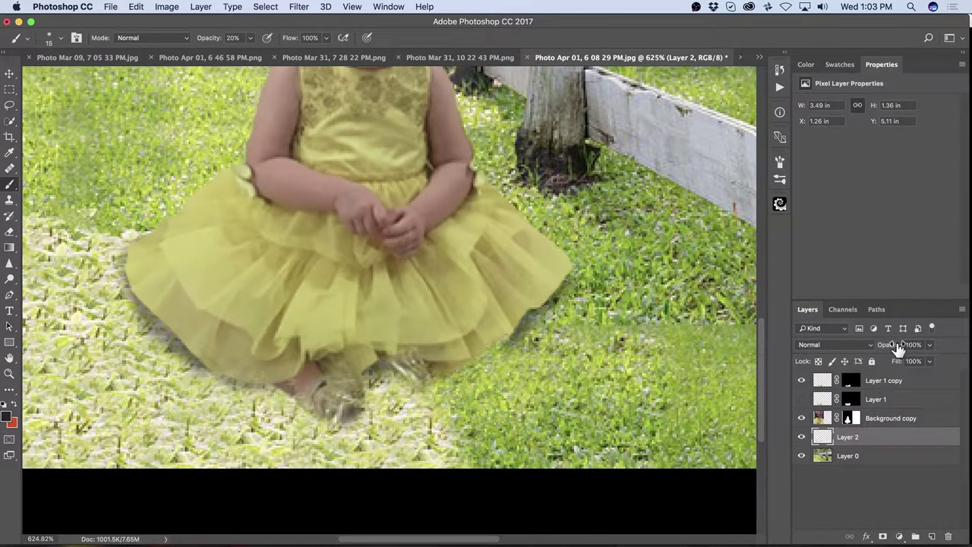
drag(898, 347, 871, 347)
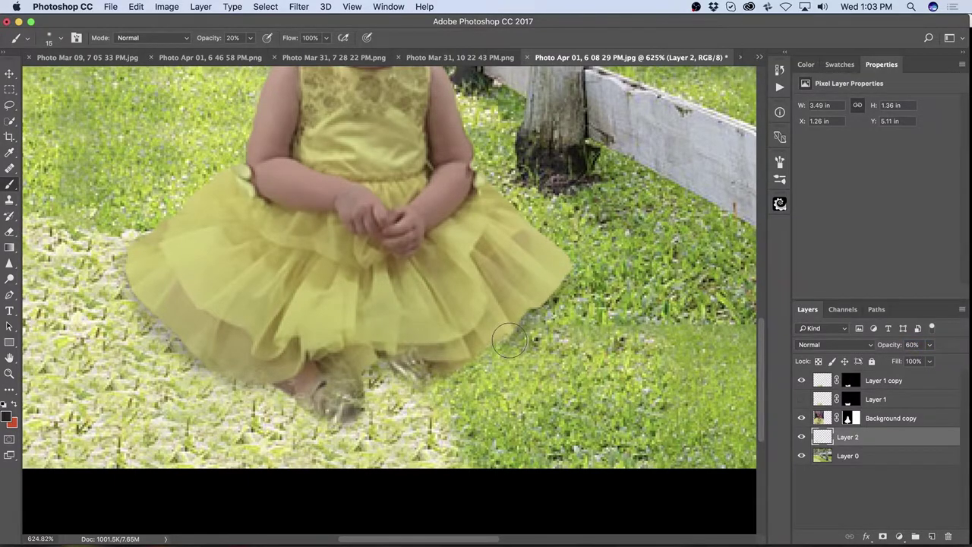
- Duplicate the girl's Background copy layer together with its mask and hide the original
key(super+0)
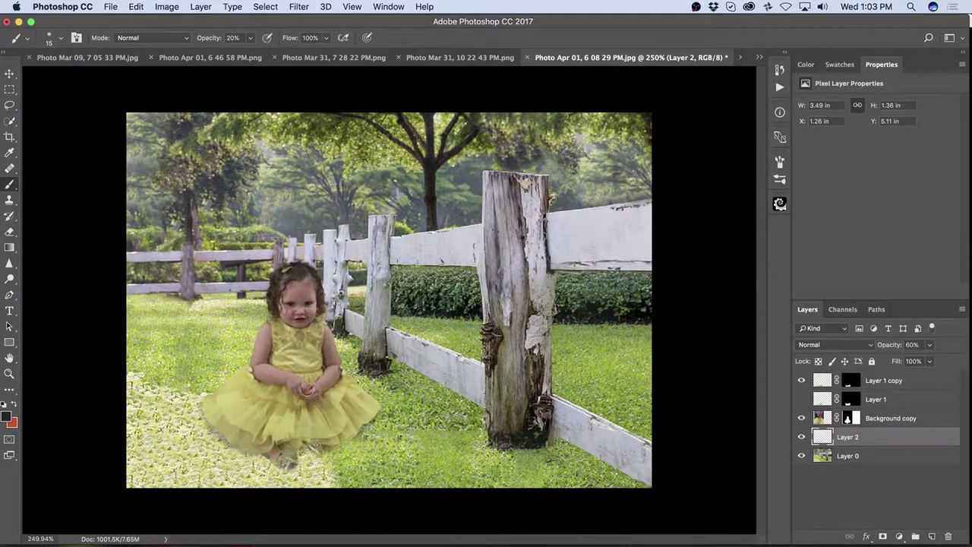
click(822, 418)
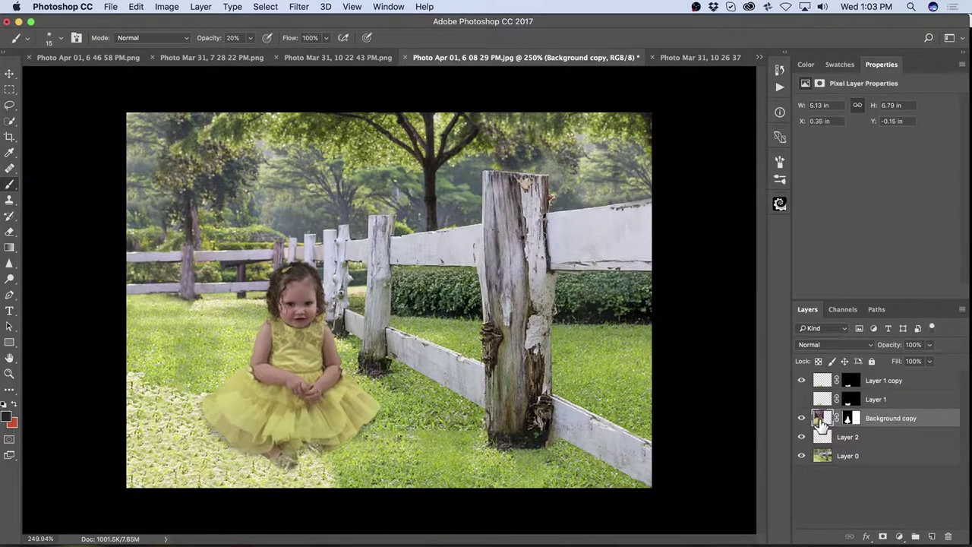
key(super+j)
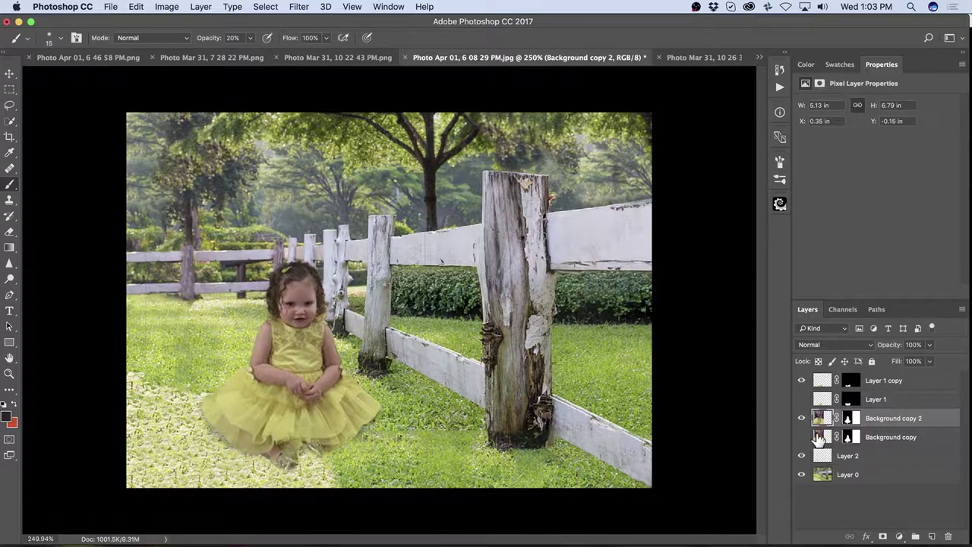
- Start Match Color on Background copy 2 with Layer 0 of Photo Apr 01, 6 08 29 PM.jpg as the source
click(169, 13)
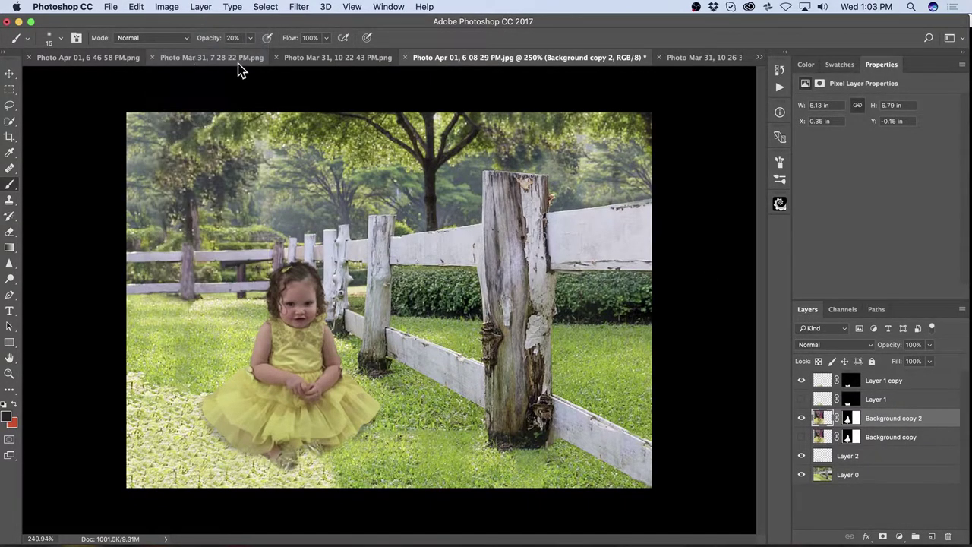
click(161, 9)
mouse_move(222, 44)
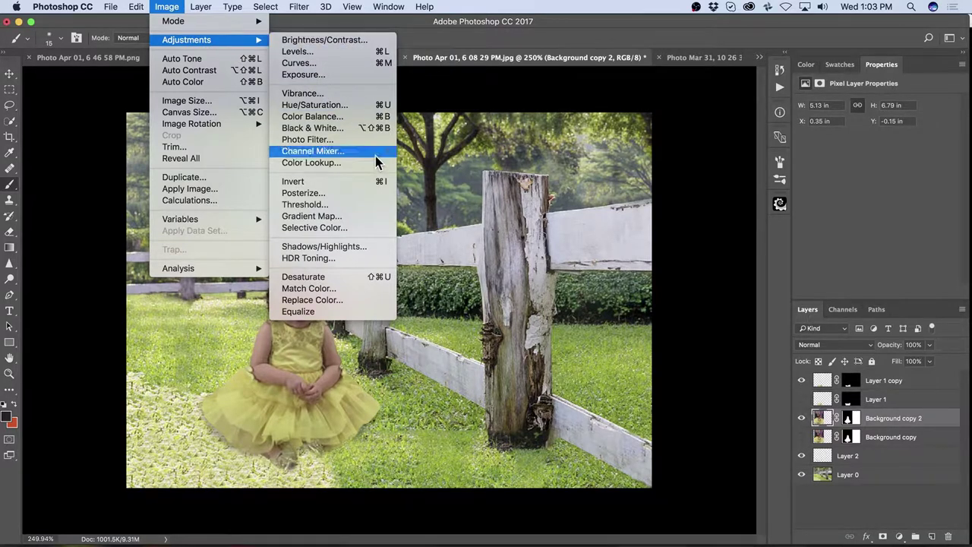
click(341, 289)
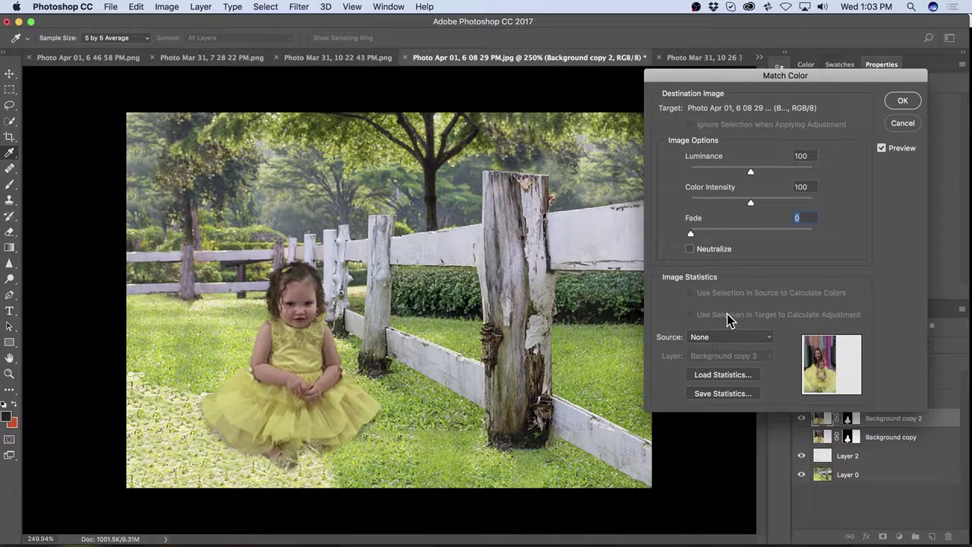
click(724, 339)
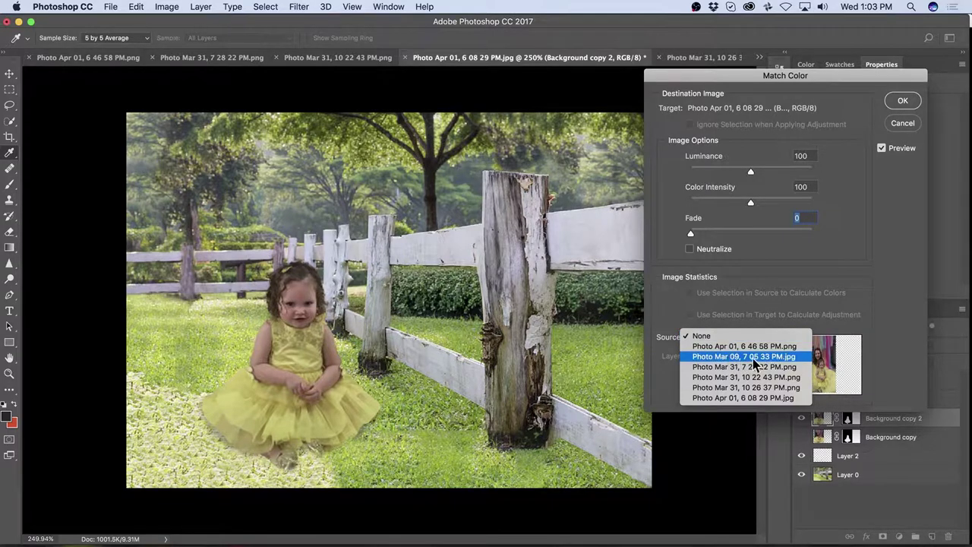
click(733, 345)
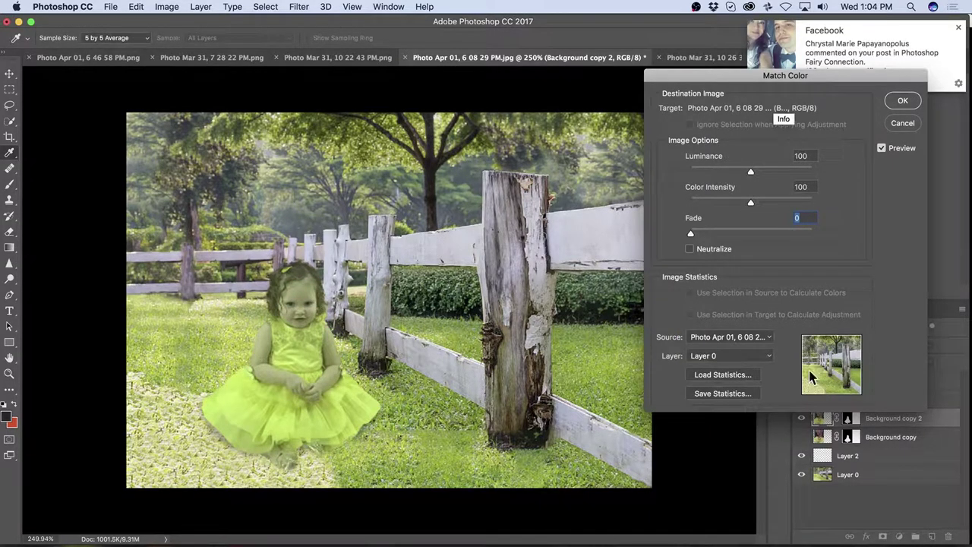
- Set the Match Color fade to 75 and apply the adjustment to the girl
click(750, 232)
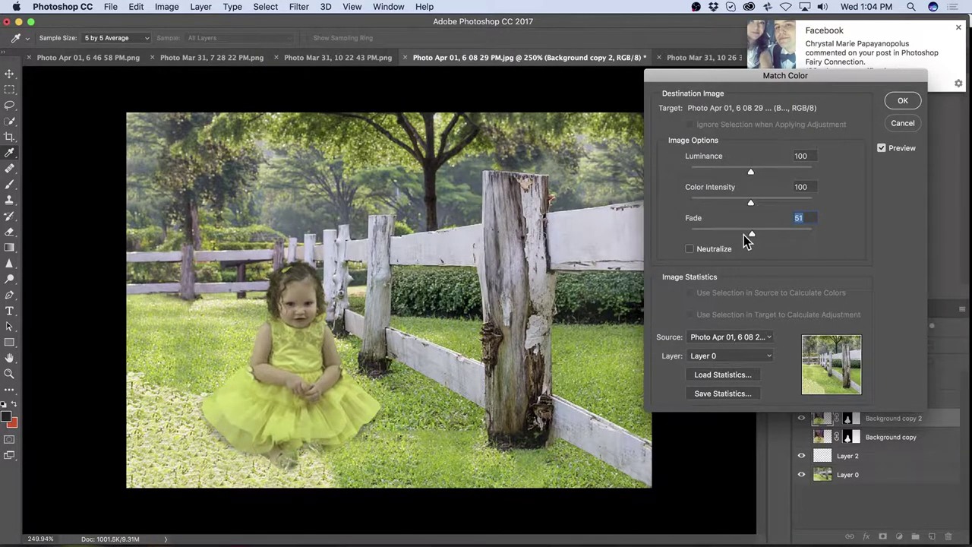
drag(752, 234, 655, 235)
drag(732, 230, 822, 236)
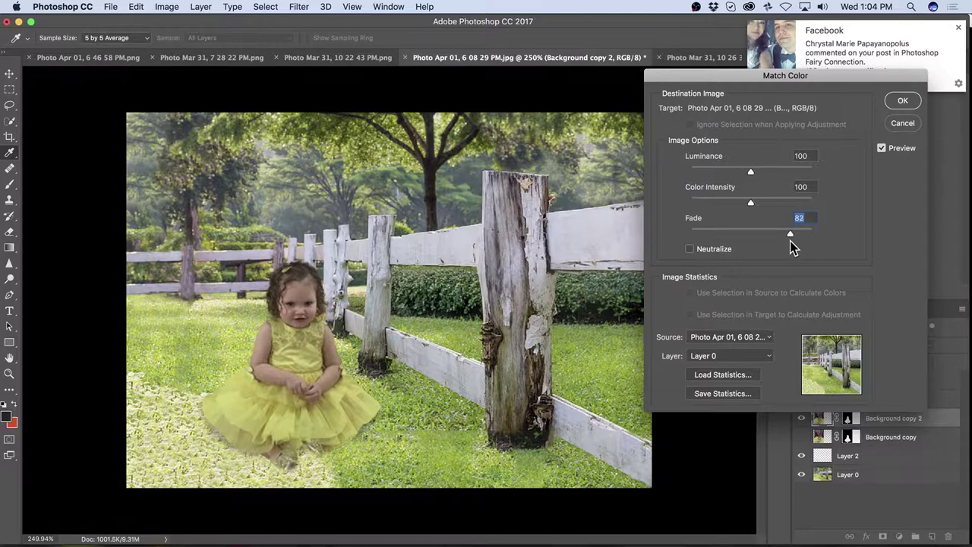
drag(784, 245, 782, 247)
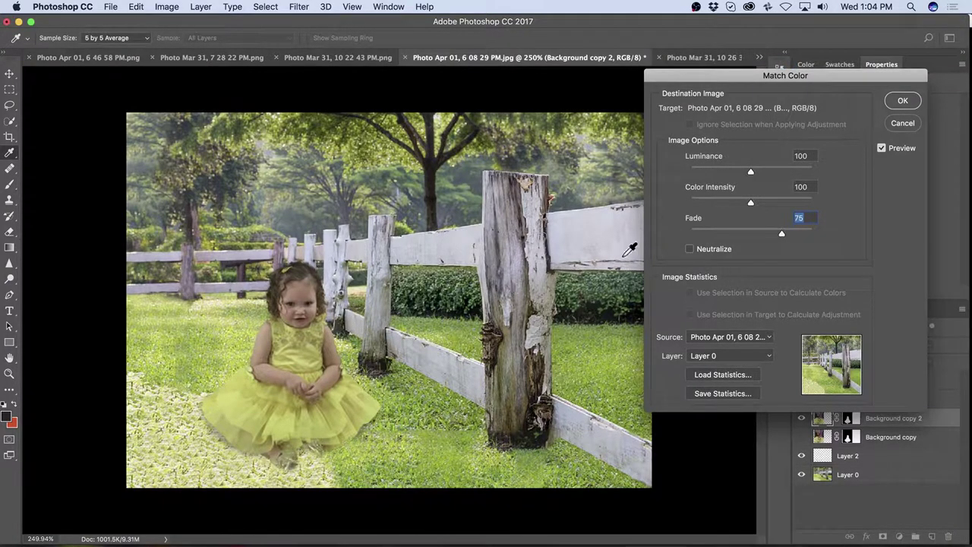
key(Return)
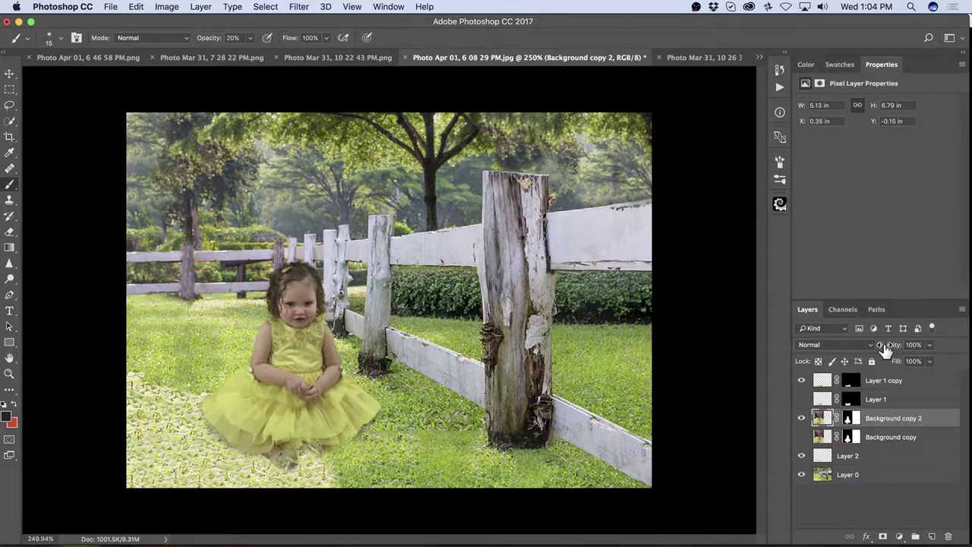
- Add a Curves adjustment layer above Background copy 2 and run the Create Test Group action, placing the group at the top of the layer stack
click(899, 536)
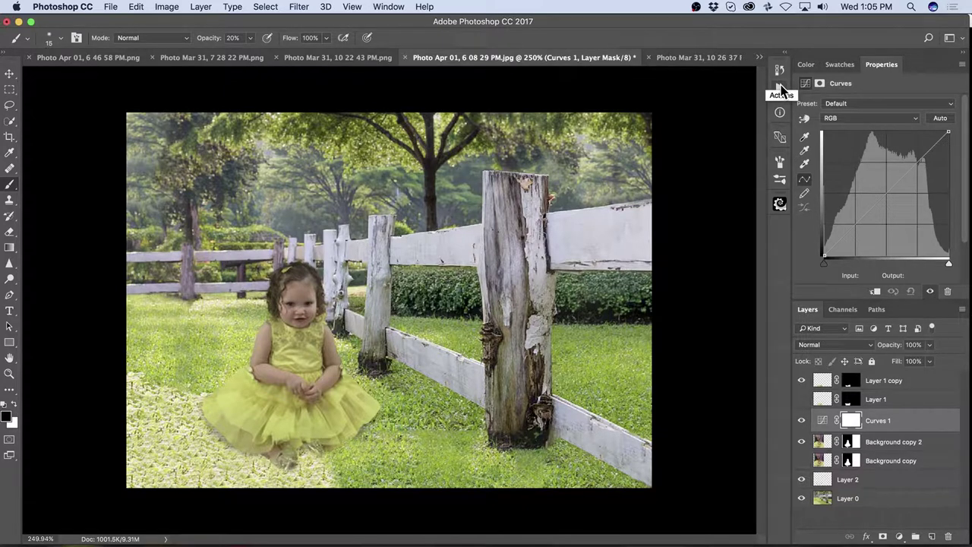
click(783, 88)
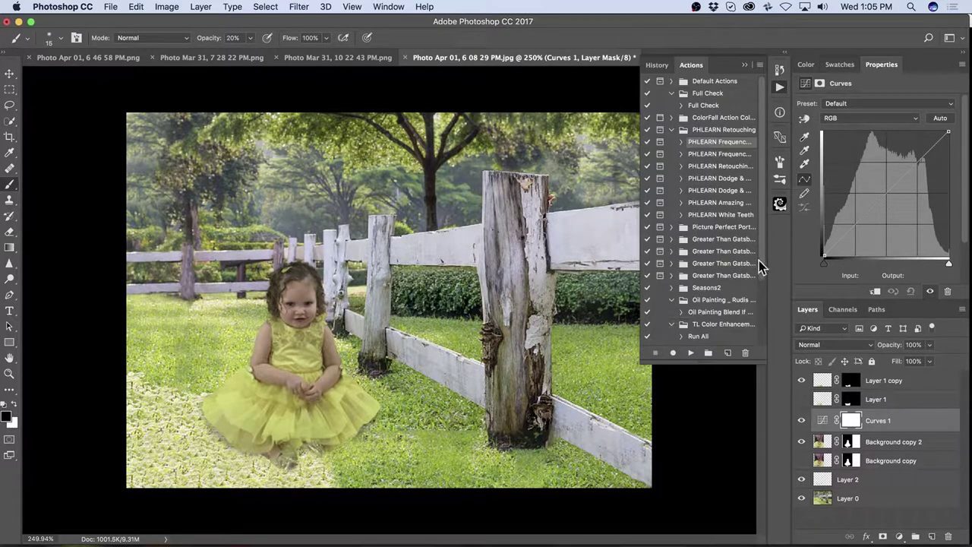
drag(759, 265, 759, 353)
click(725, 339)
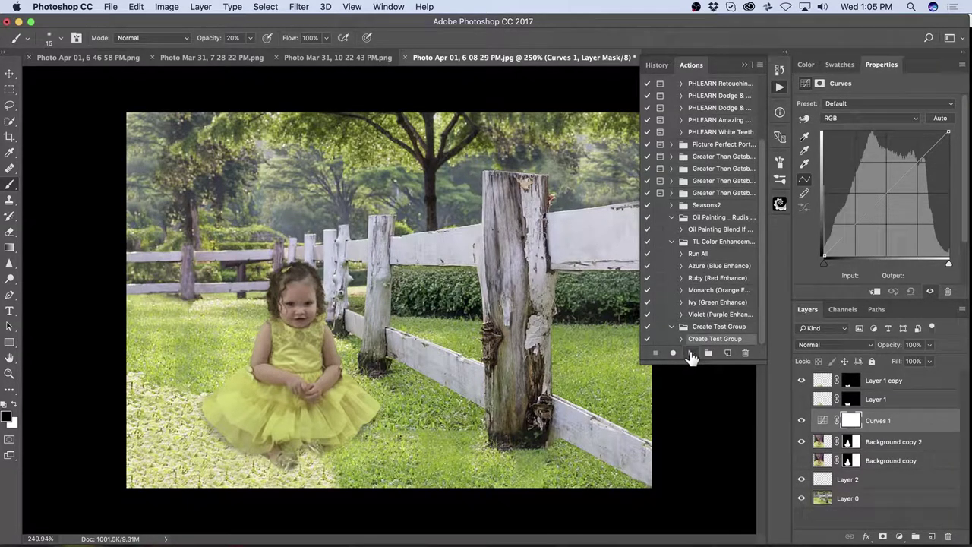
click(690, 354)
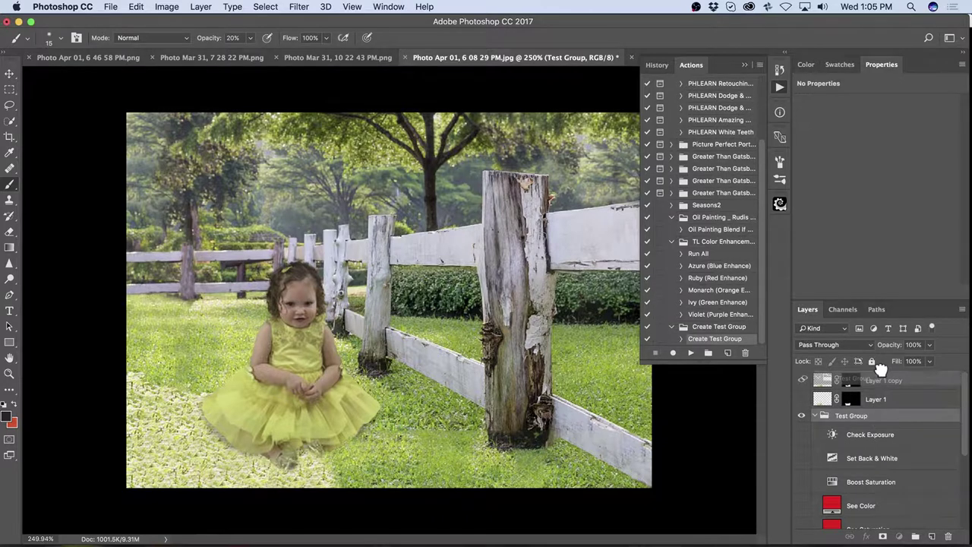
scroll(881, 382, down, 2)
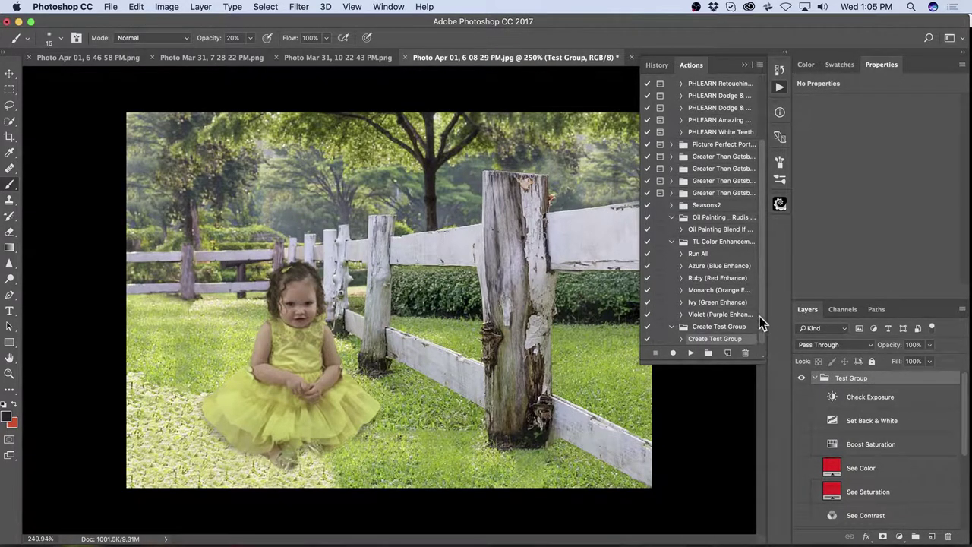
click(746, 65)
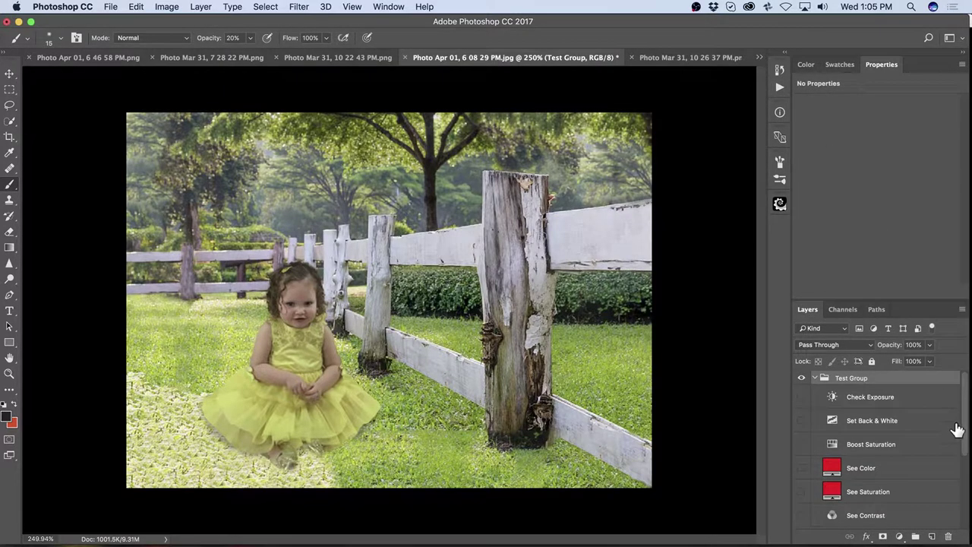
- Show the Set Back & White check layer and lower its threshold level to 1
mouse_move(963, 409)
mouse_down()
mouse_move(963, 434)
mouse_move(961, 404)
mouse_up()
click(802, 421)
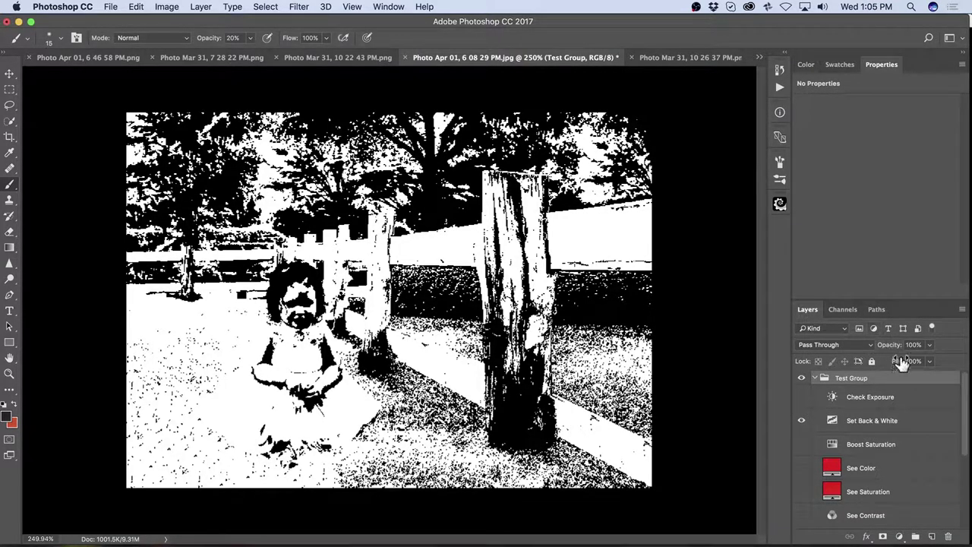
click(833, 422)
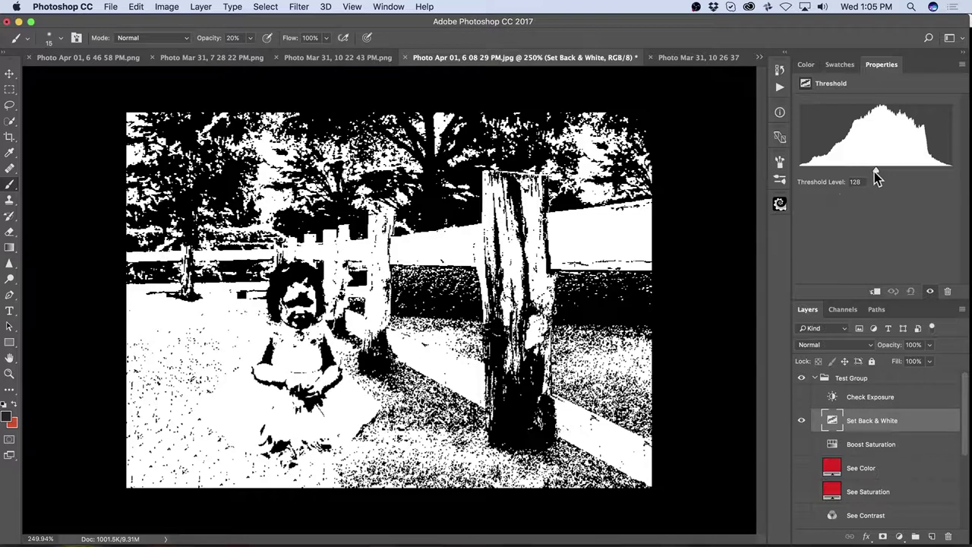
drag(872, 175, 797, 176)
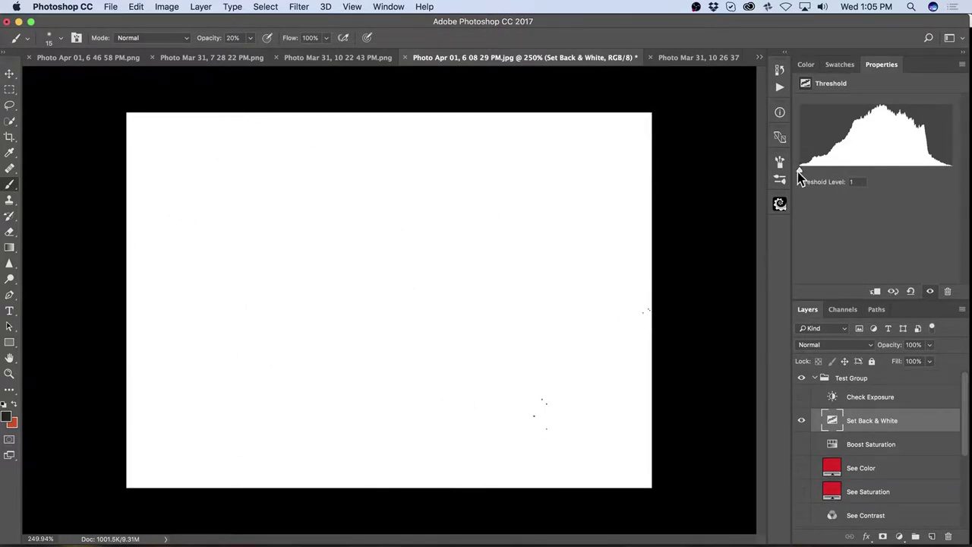
- Vary the threshold between low levels and 46 to compare where the darkest tones fall in the background and on the girl
drag(799, 168, 800, 171)
drag(799, 170, 803, 169)
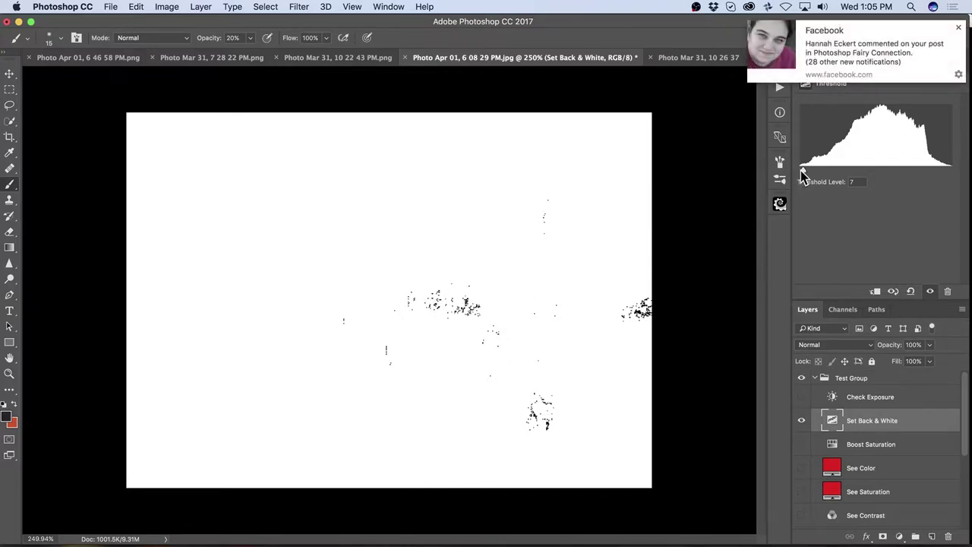
drag(805, 173, 802, 171)
click(958, 29)
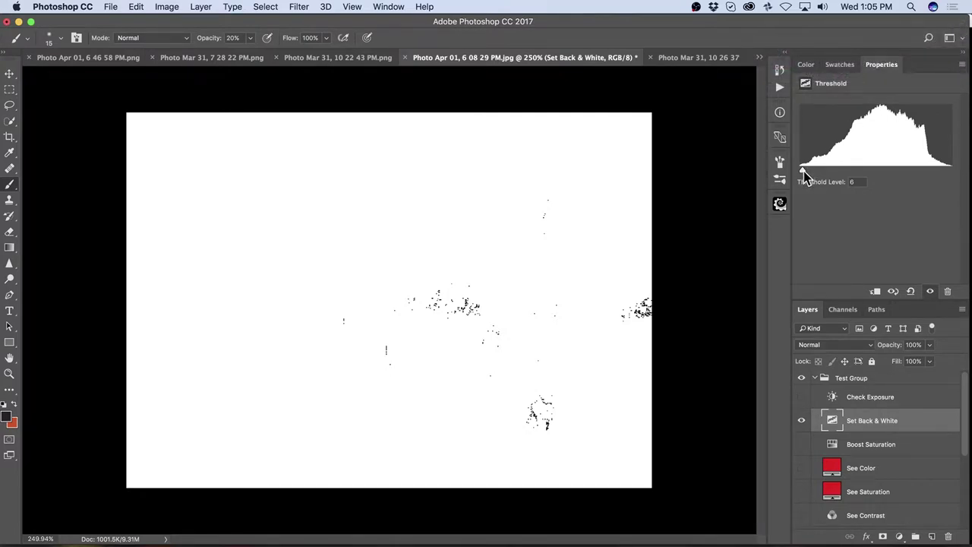
mouse_move(804, 171)
mouse_down()
mouse_move(839, 167)
mouse_move(818, 167)
mouse_up()
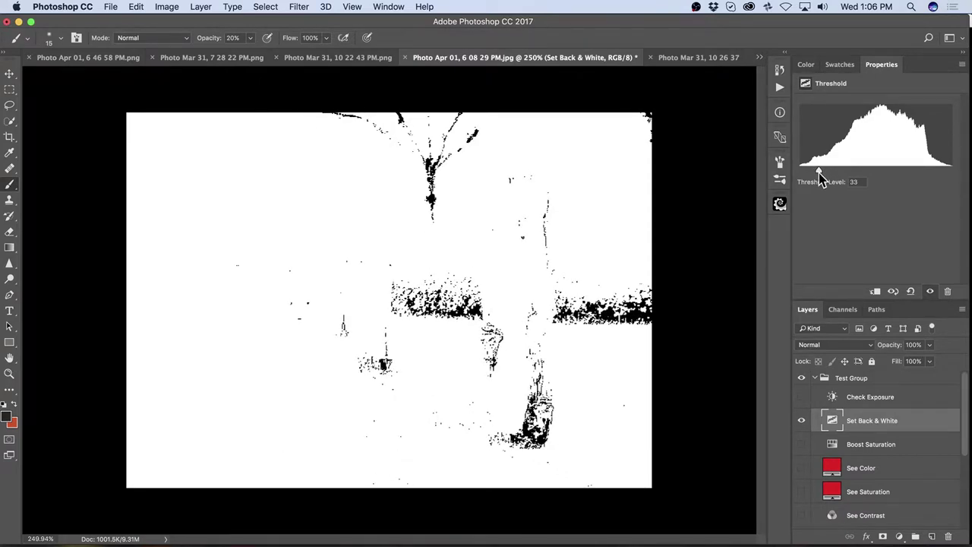
mouse_move(819, 173)
mouse_down()
mouse_move(779, 184)
mouse_move(800, 176)
mouse_up()
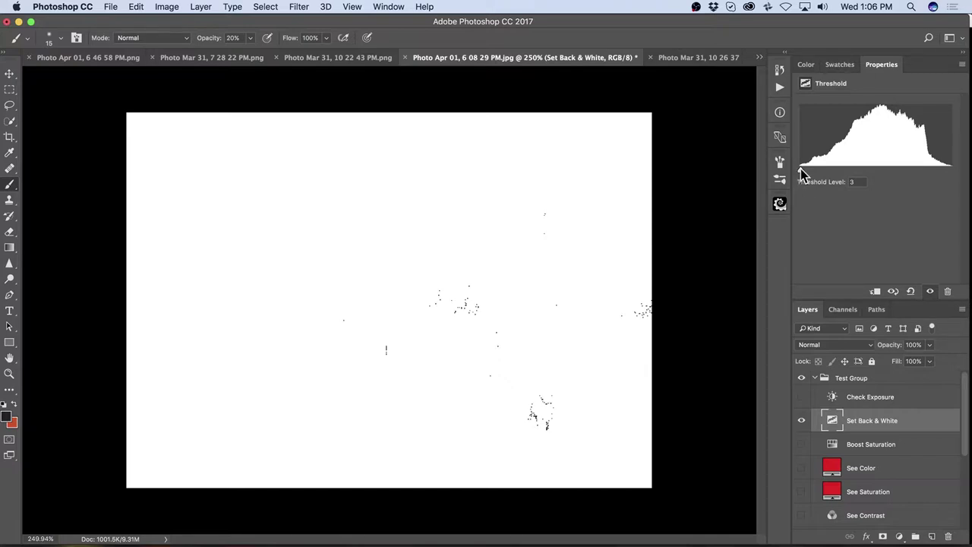
drag(801, 169, 826, 171)
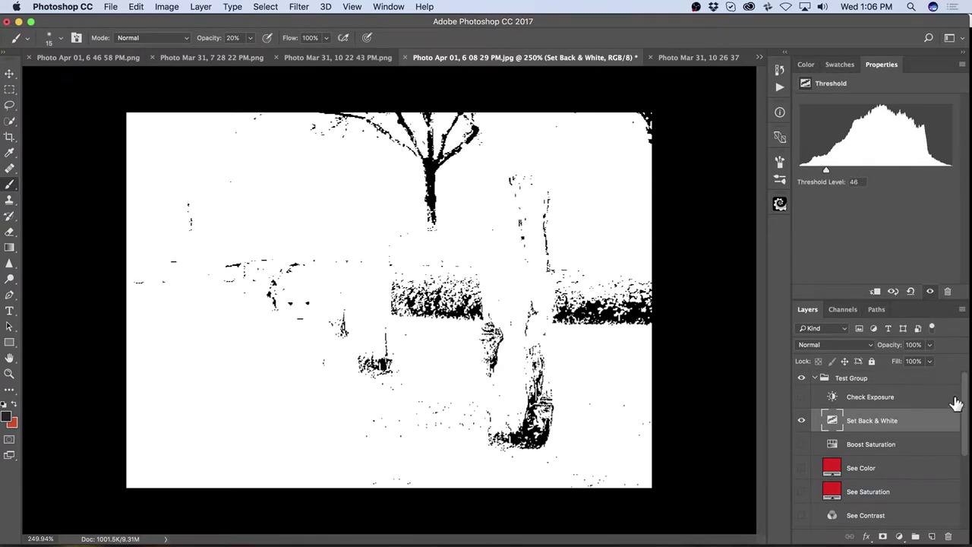
- Darken the shadows on Curves 1 by moving the black point to input 30, output 0
drag(966, 397, 963, 467)
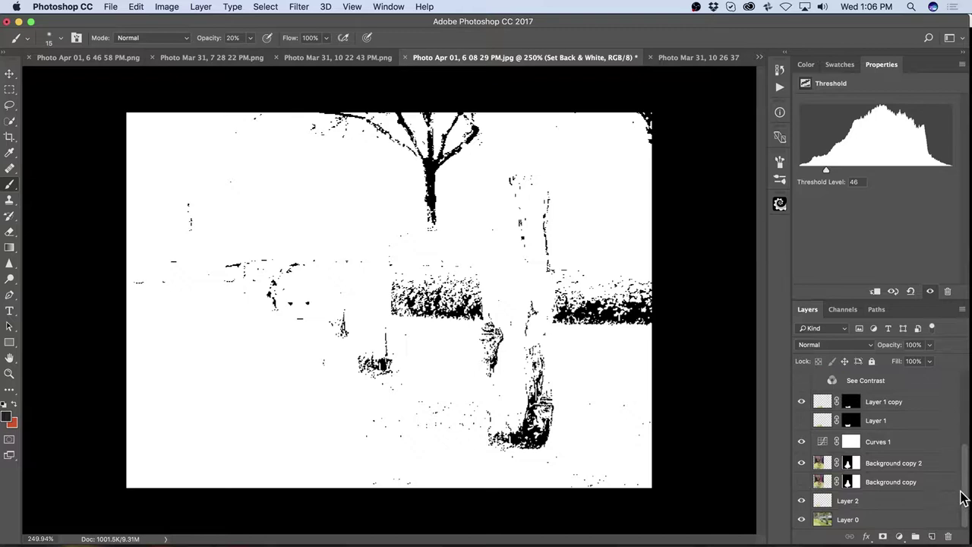
click(819, 441)
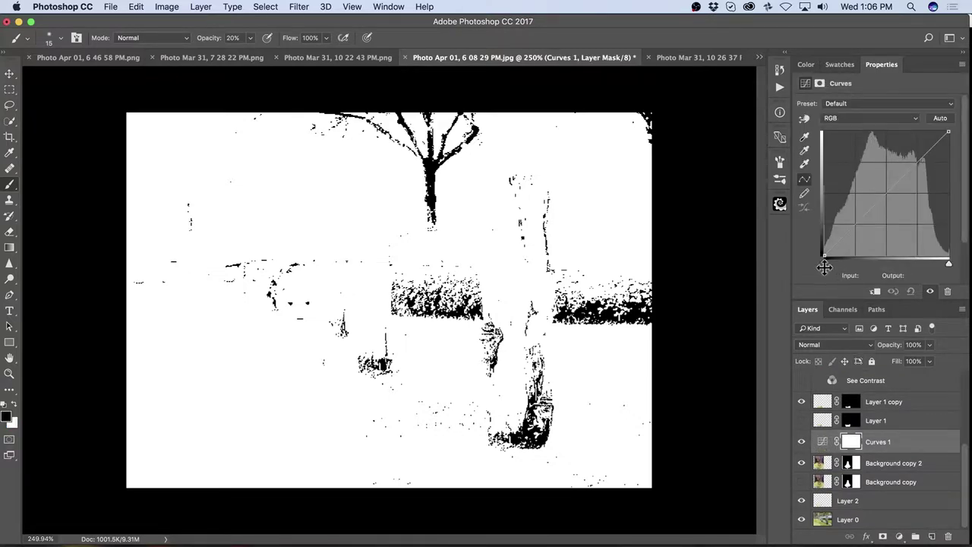
drag(826, 264, 839, 267)
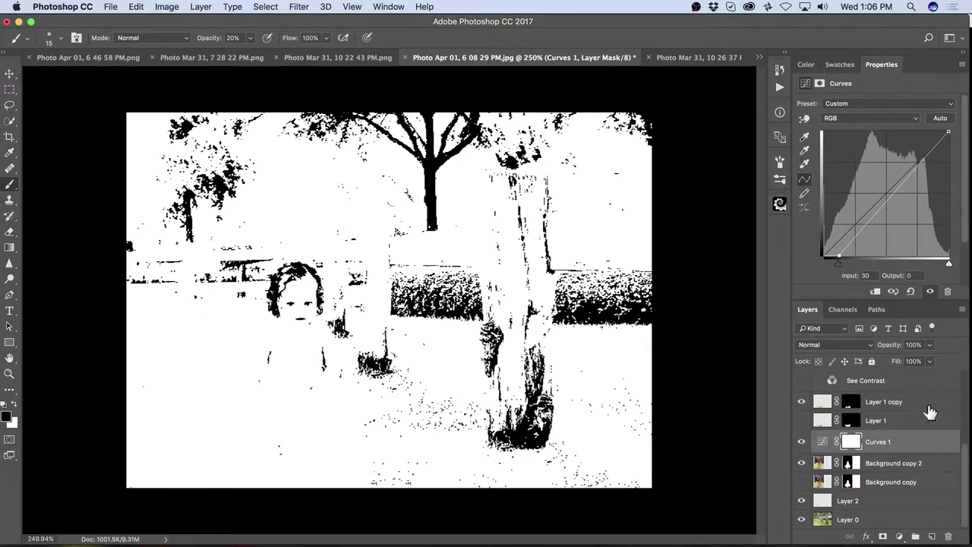
- Set the Set Back & White threshold level to 1 to check the image's darkest tones
drag(963, 460, 963, 383)
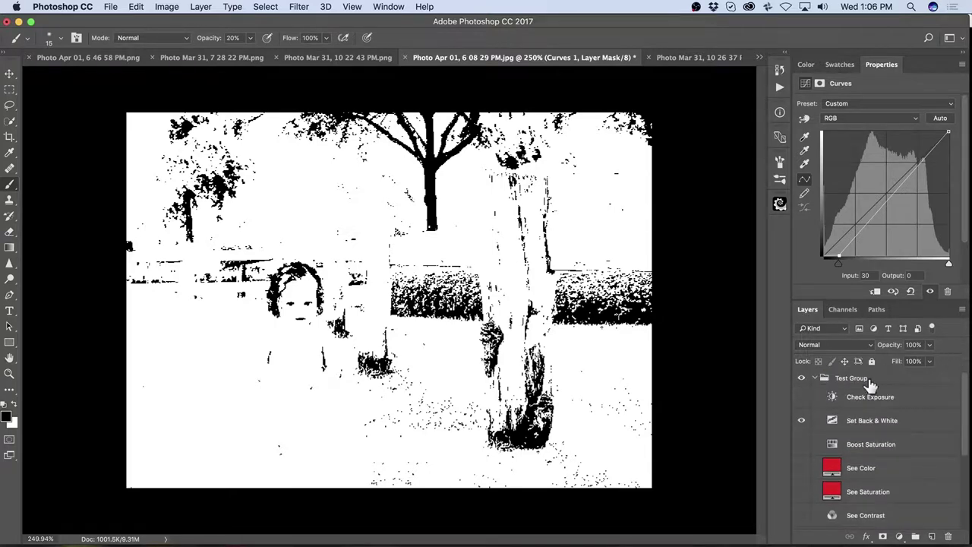
click(828, 424)
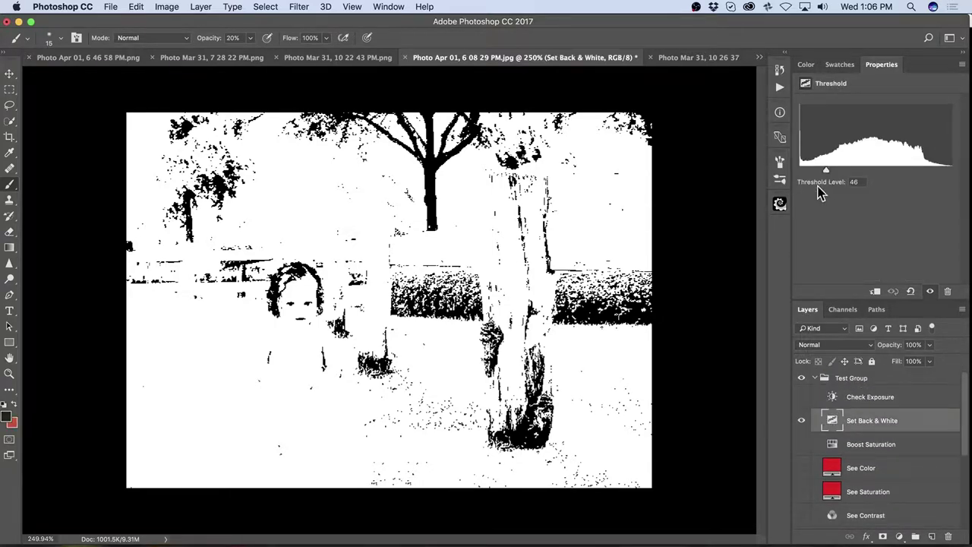
drag(826, 171, 787, 173)
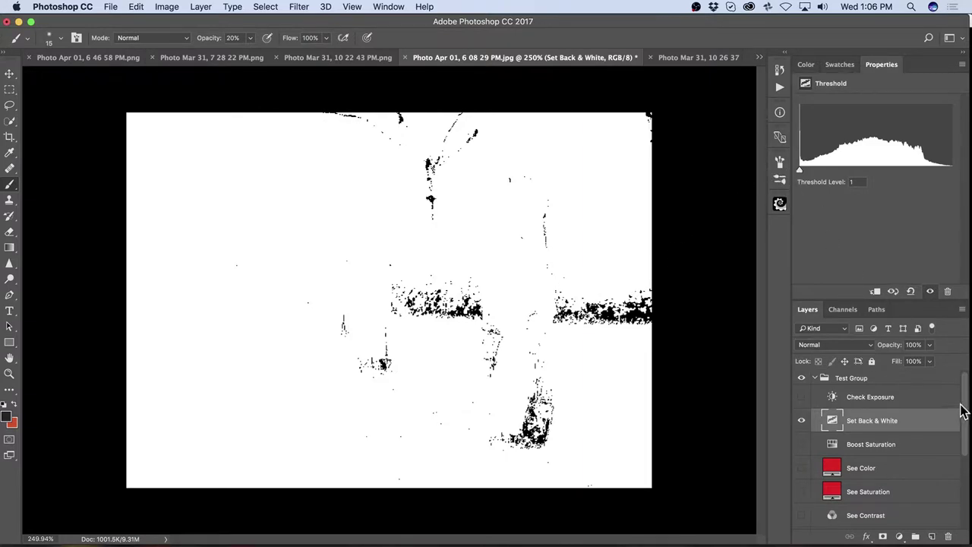
- Clip the Curves 1 adjustment to Background copy 2 so it affects only the girl
drag(960, 404, 962, 465)
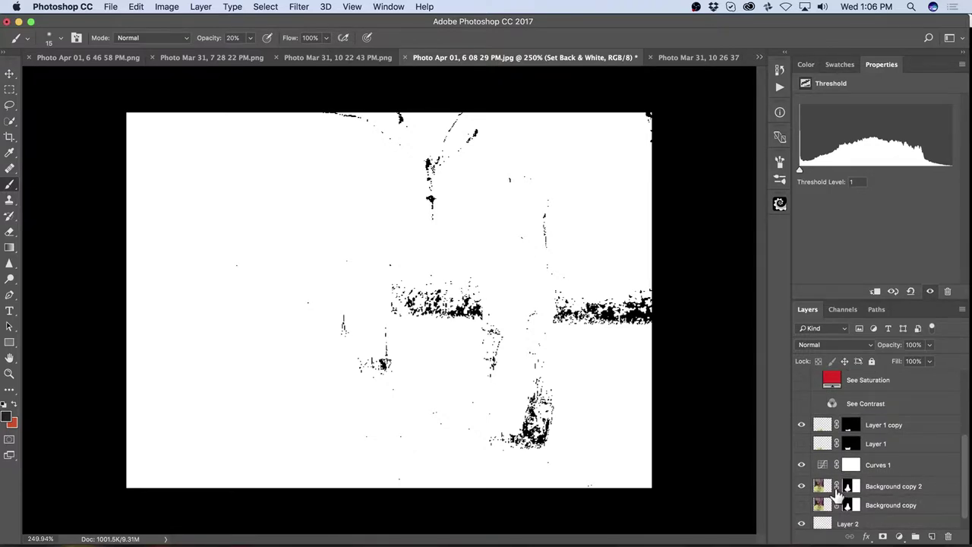
click(825, 465)
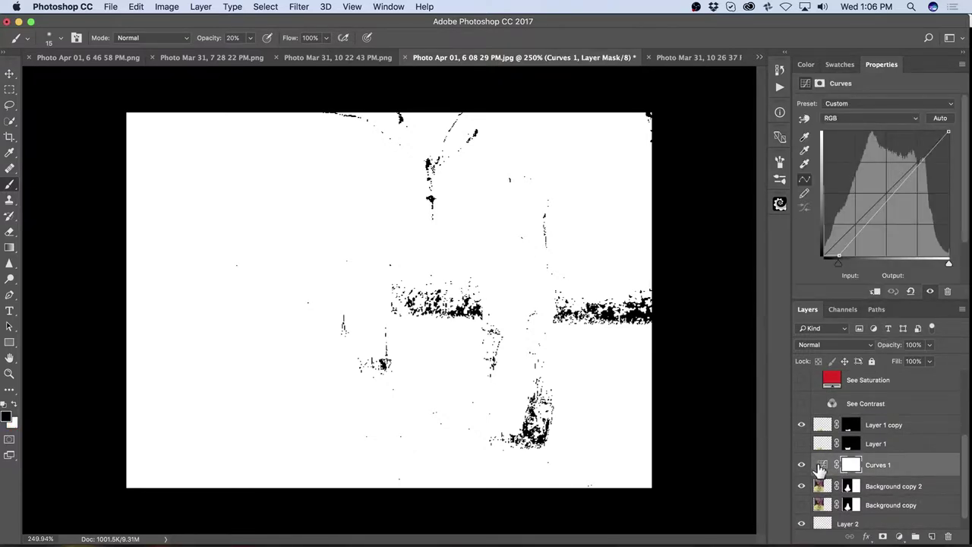
click(875, 292)
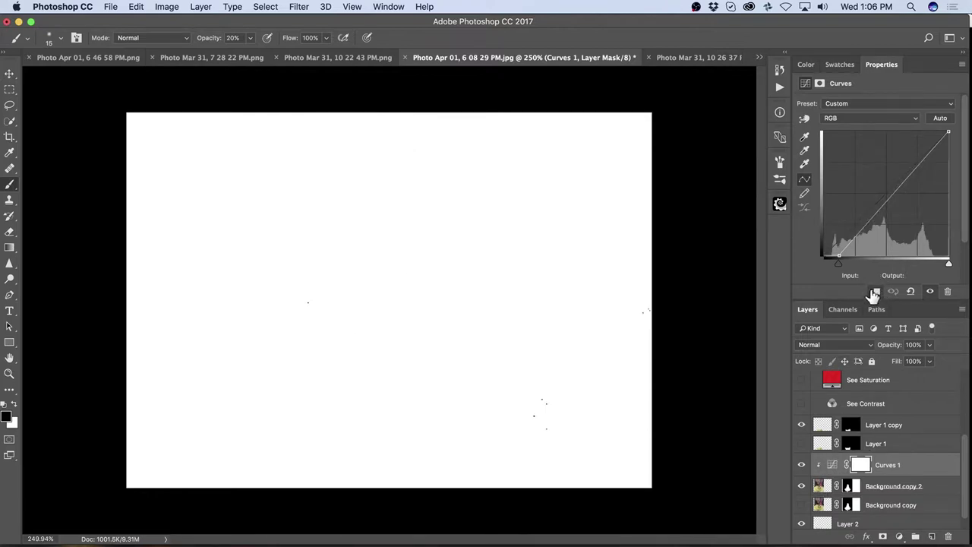
- Move the Set Back & White threshold level from 1 up to 255 to check where the image's brightest tones fall
scroll(964, 452, up, 4)
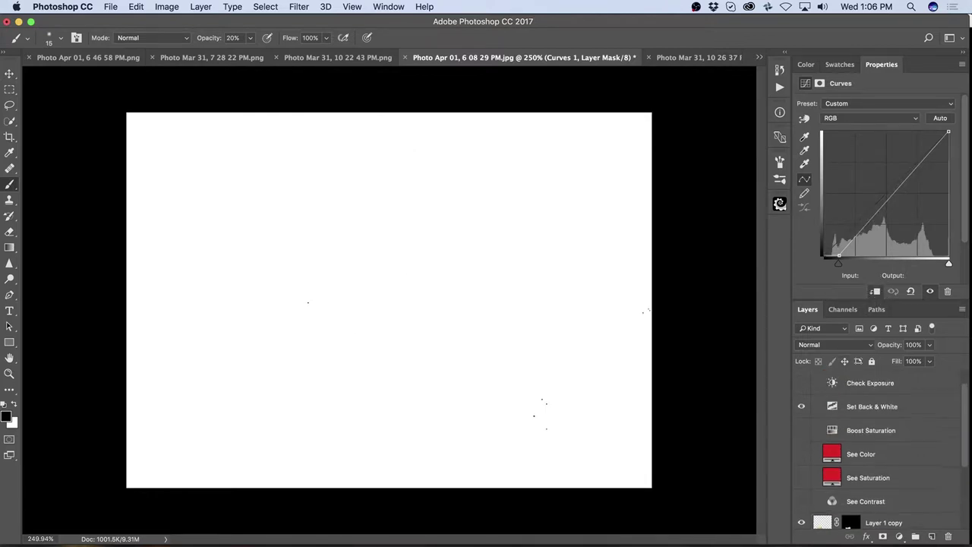
scroll(881, 448, up, 1)
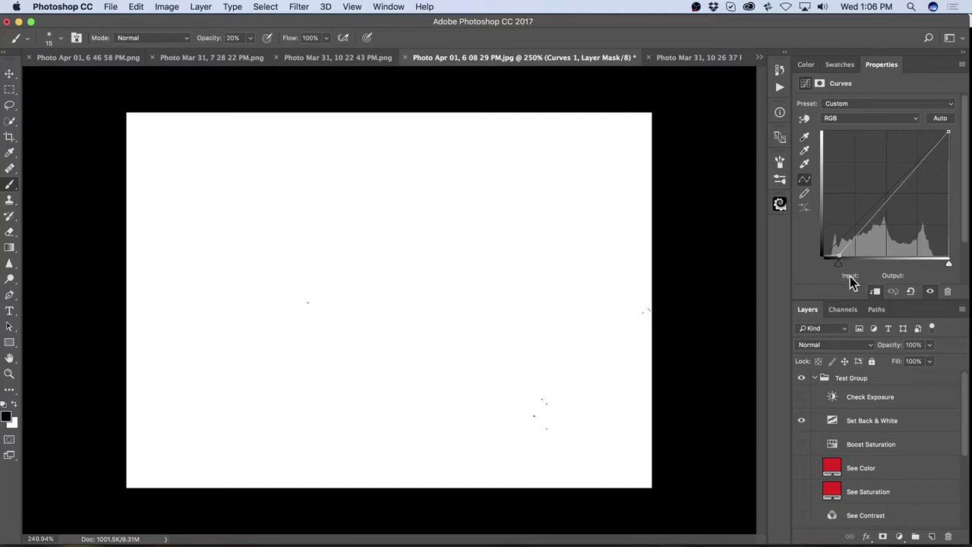
click(831, 425)
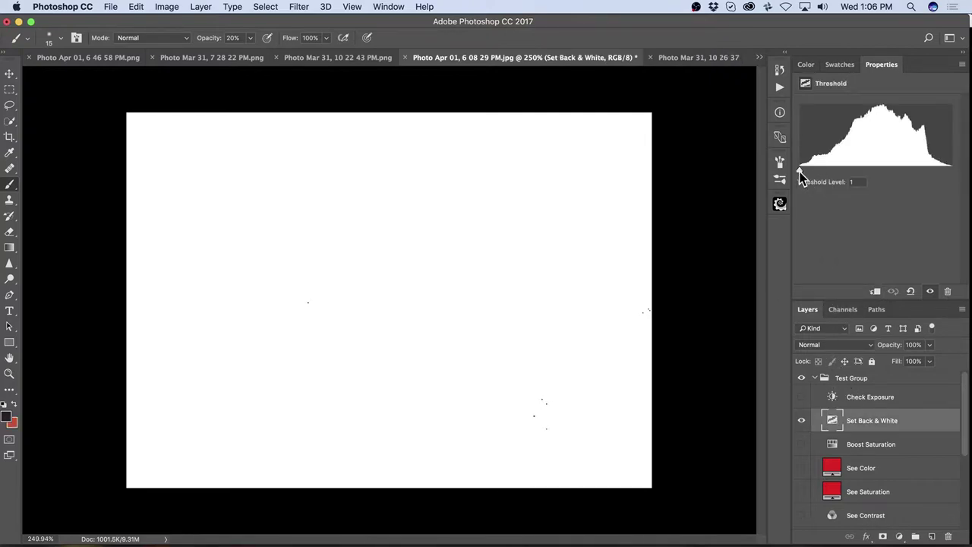
drag(796, 171, 792, 174)
drag(797, 171, 785, 172)
drag(801, 171, 968, 176)
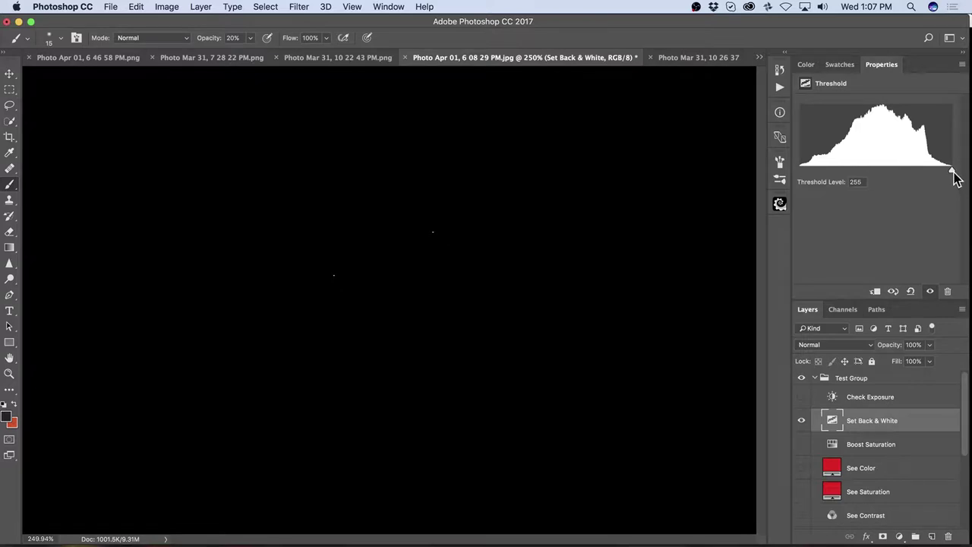
drag(952, 178, 967, 207)
- Brighten the girl's highlights on Curves 1 by moving the white point to input 218, output 255
drag(965, 410, 969, 486)
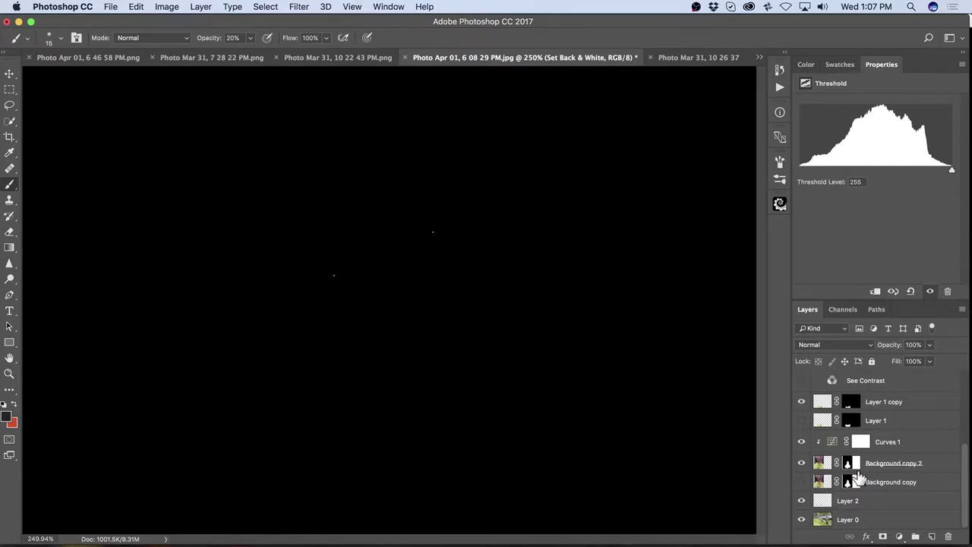
click(831, 443)
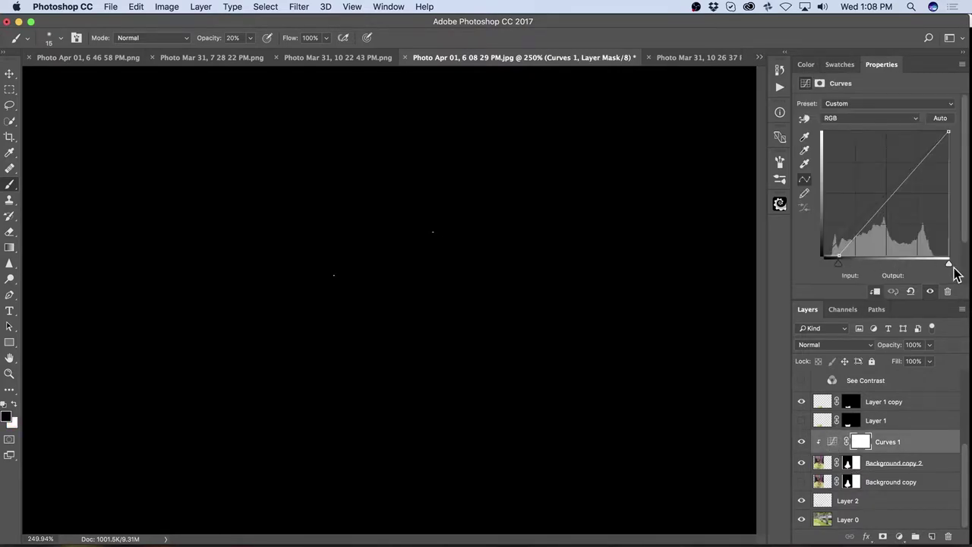
mouse_move(950, 264)
mouse_down()
mouse_move(928, 277)
mouse_move(934, 271)
mouse_up()
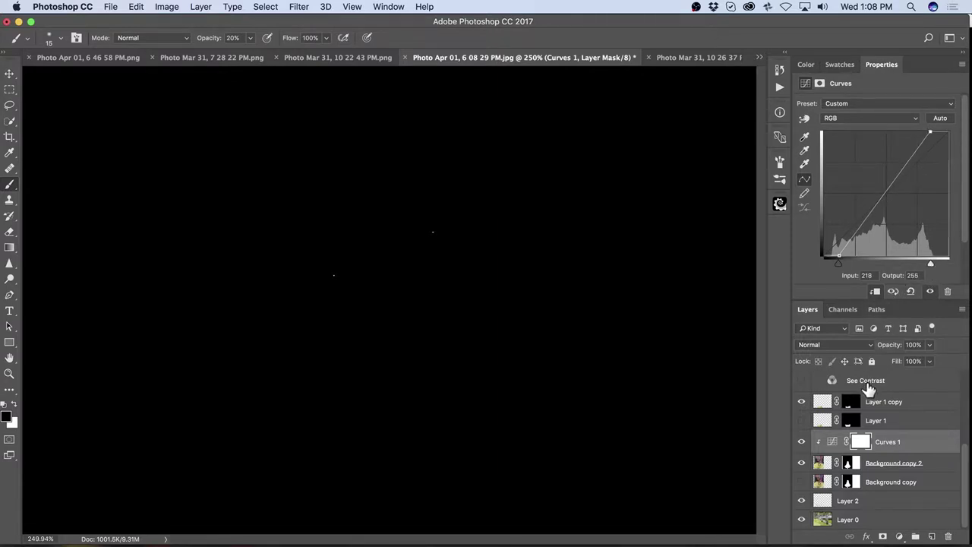
- Lower the Set Back & White threshold level to 138 to compare the girl's bright tones with the background's
scroll(965, 461, up, 5)
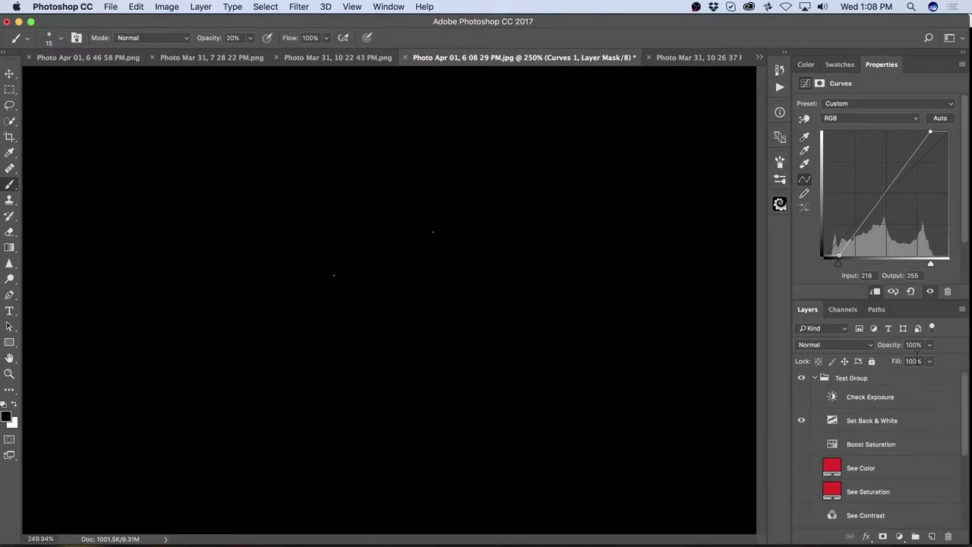
click(829, 422)
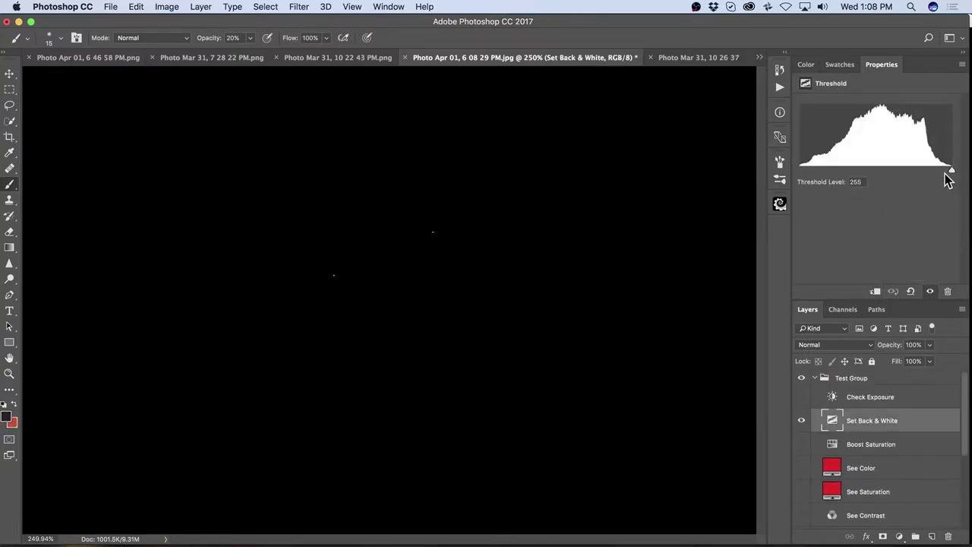
mouse_move(953, 170)
mouse_down()
mouse_move(928, 173)
mouse_move(964, 171)
mouse_move(944, 172)
mouse_up()
drag(948, 177, 881, 180)
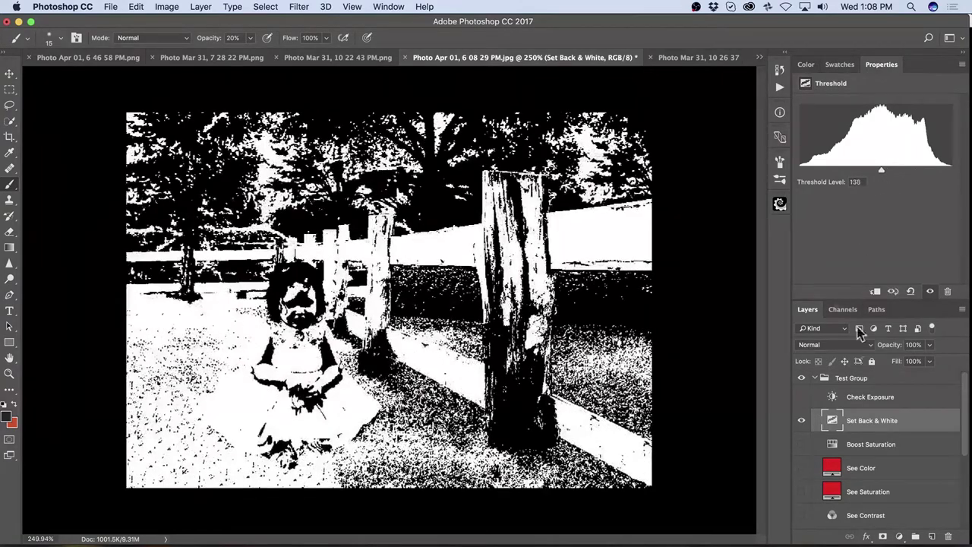
- Hide the Set Back & White check layer and inspect the girl against the background up close
click(801, 422)
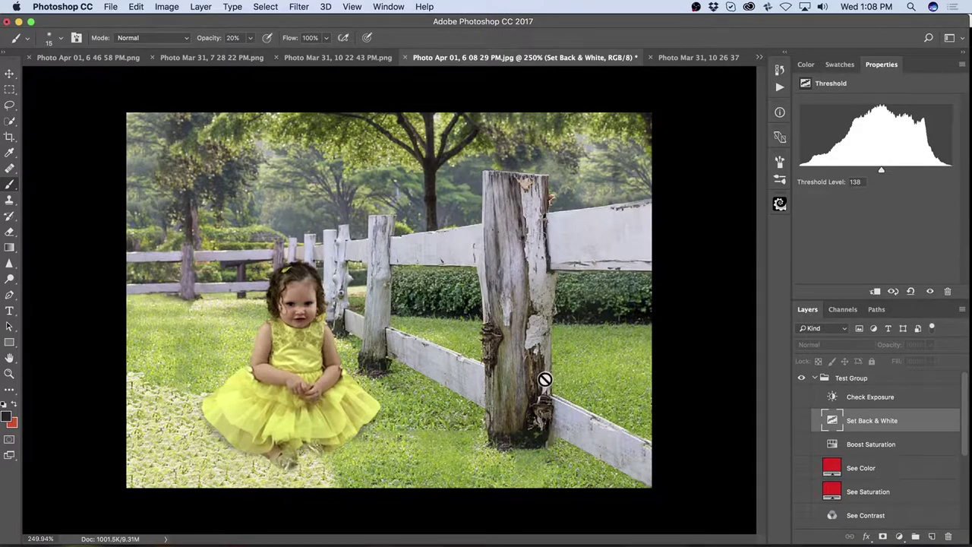
key(z)
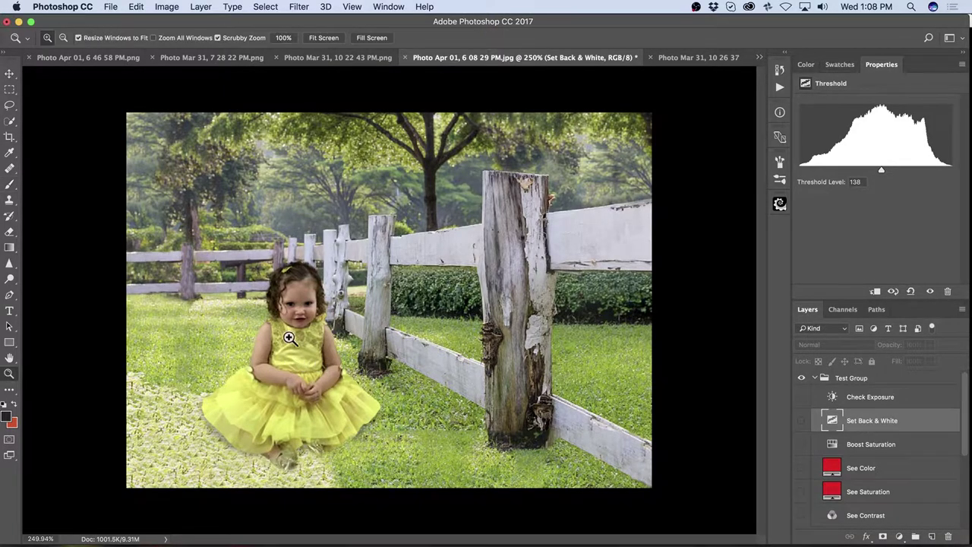
mouse_move(290, 337)
mouse_down()
mouse_move(315, 326)
mouse_move(354, 337)
mouse_move(306, 341)
mouse_up()
key(b)
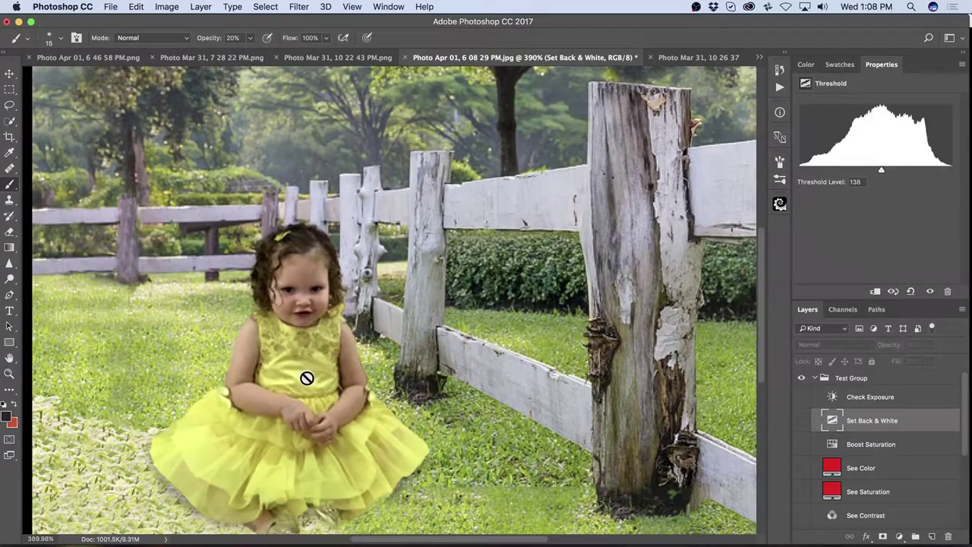
drag(307, 379, 316, 293)
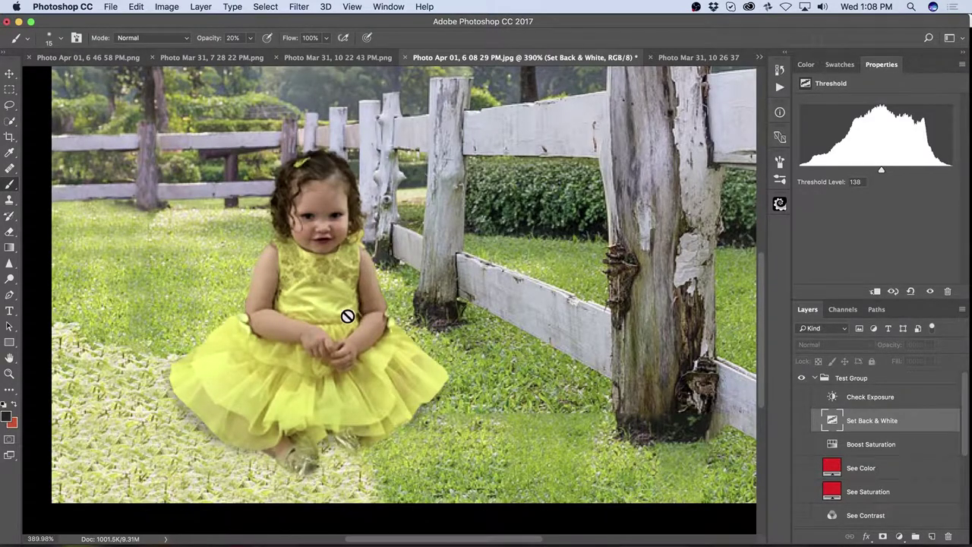
- Soften the girl's shadows on Curves 1 by moving the black point to input 26, output 0
key(z)
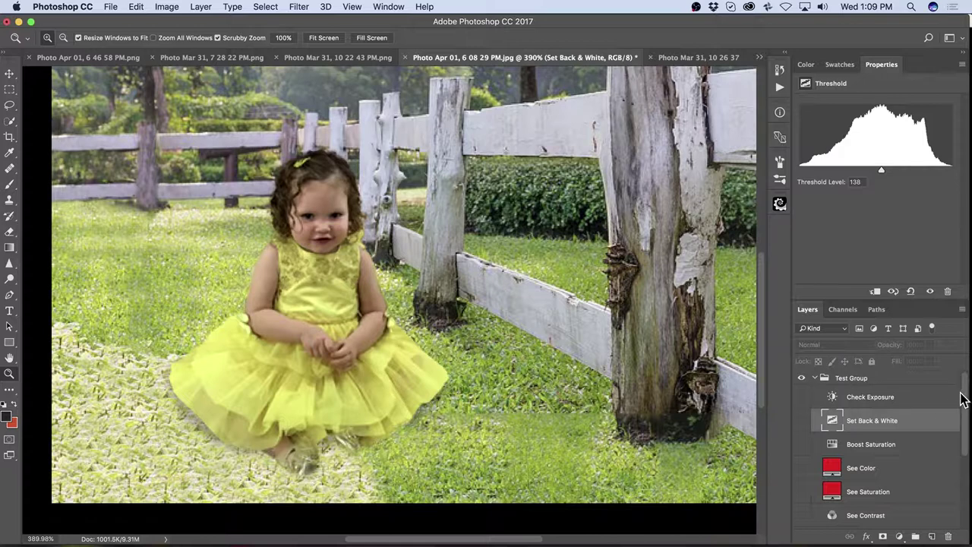
drag(963, 398, 955, 509)
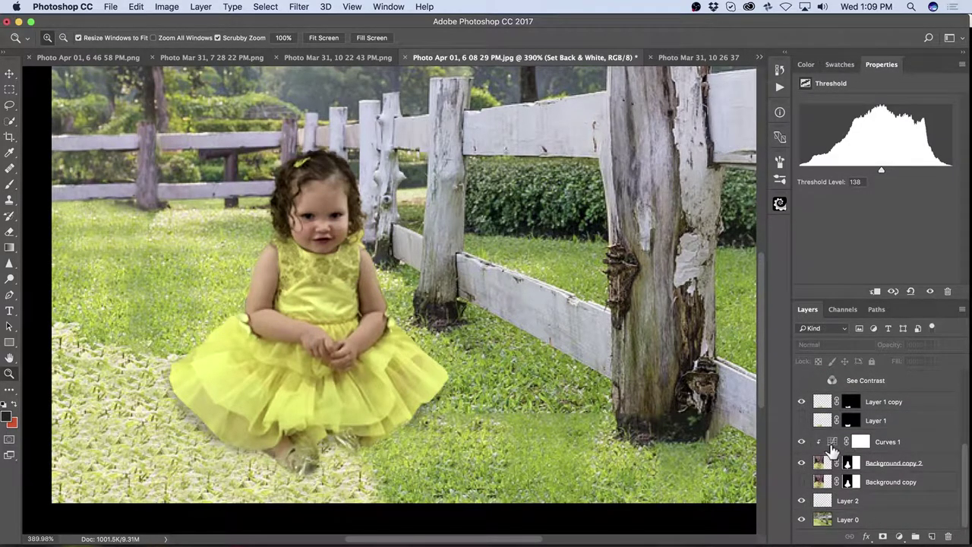
click(831, 445)
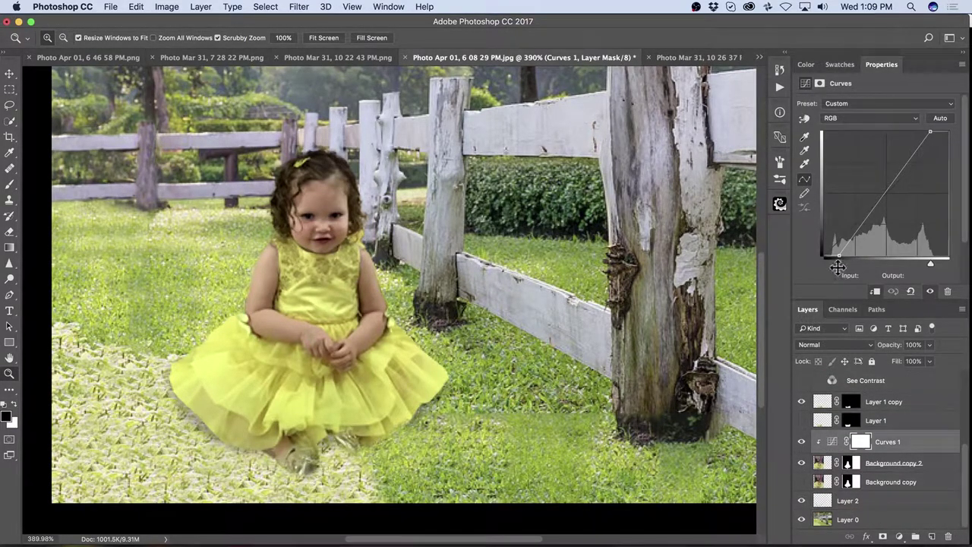
mouse_move(840, 265)
mouse_down()
mouse_move(811, 280)
mouse_move(835, 278)
mouse_up()
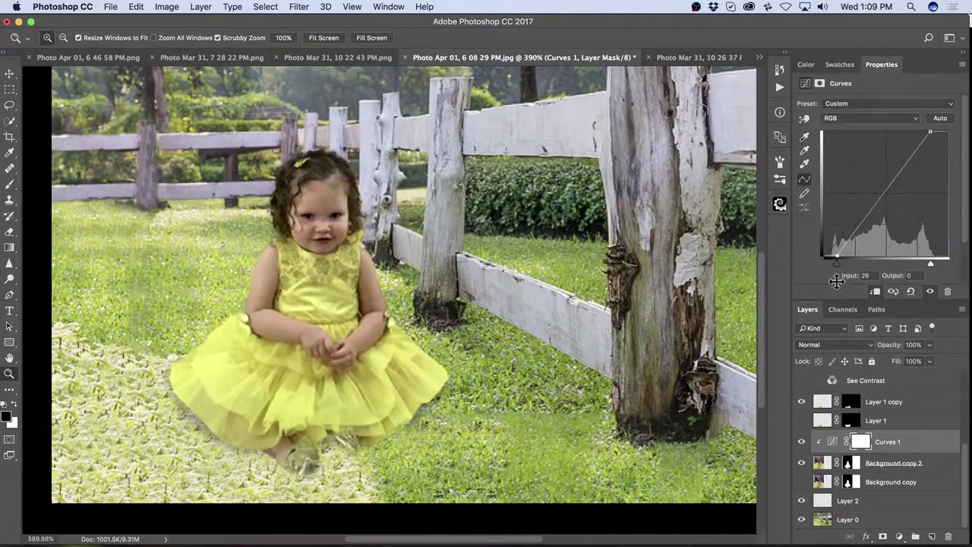
- Brighten the girl's midtones by adding a Curves 1 point at input 111, output 139
alt+click(412, 325)
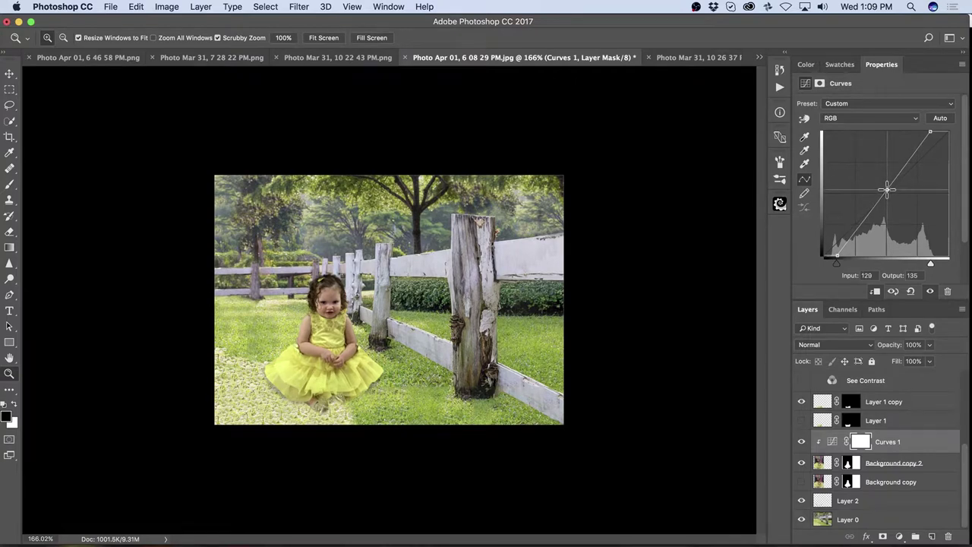
click(881, 188)
drag(881, 188, 874, 189)
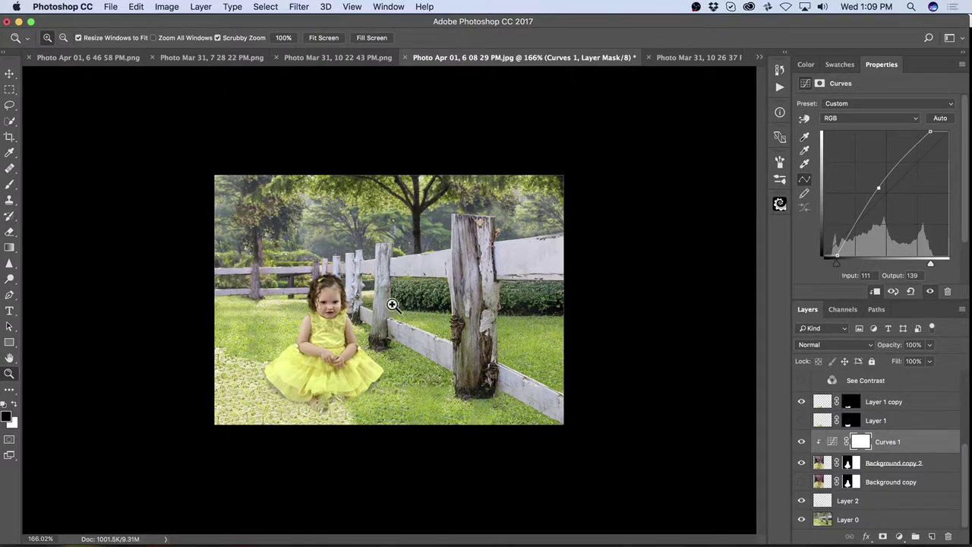
- Add a new layer above Curves 1 and set its blend mode to Soft Light
scroll(352, 334, up, 1)
scroll(351, 333, up, 10)
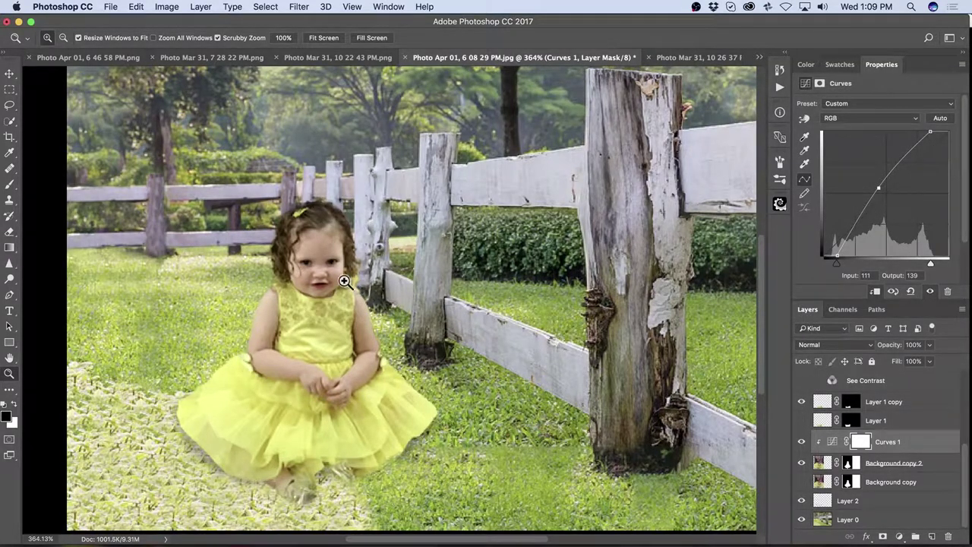
drag(297, 252, 367, 222)
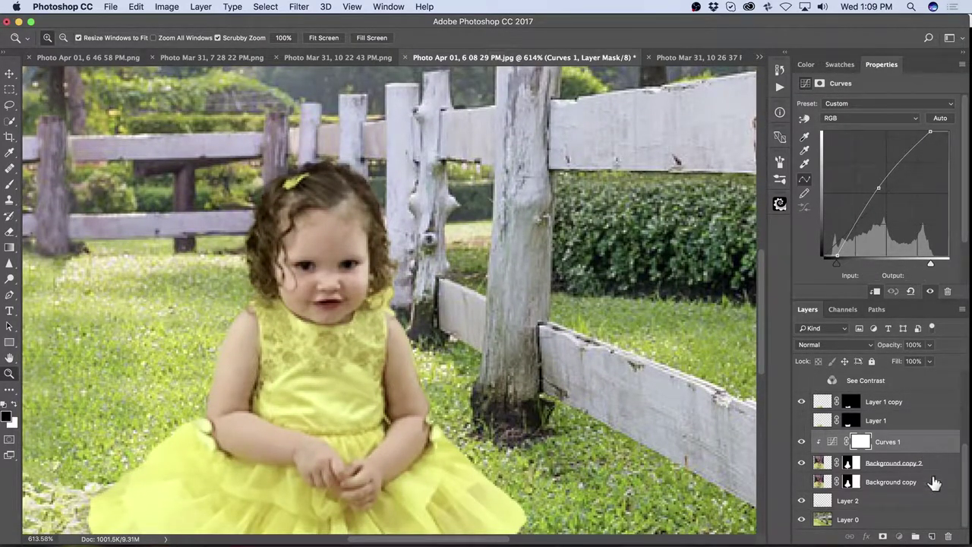
click(932, 537)
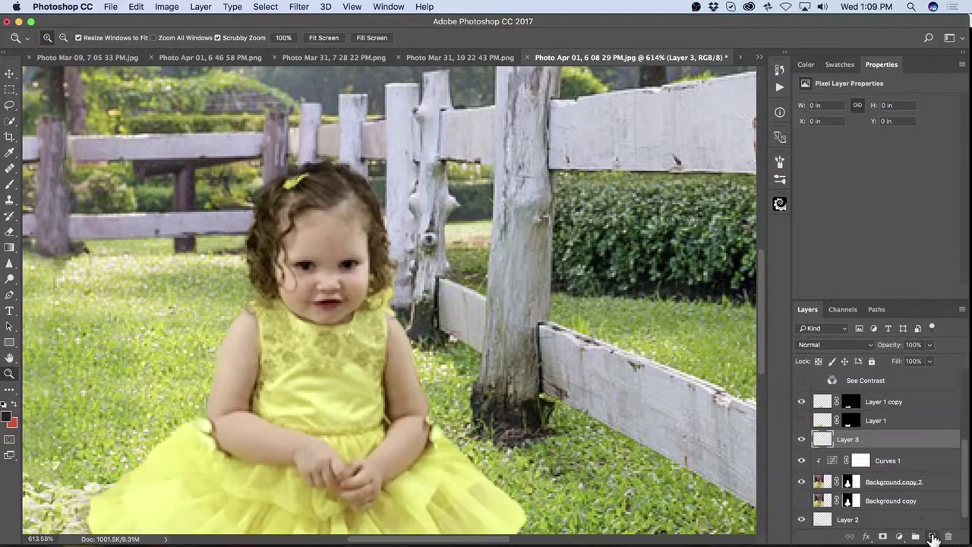
click(833, 346)
click(838, 490)
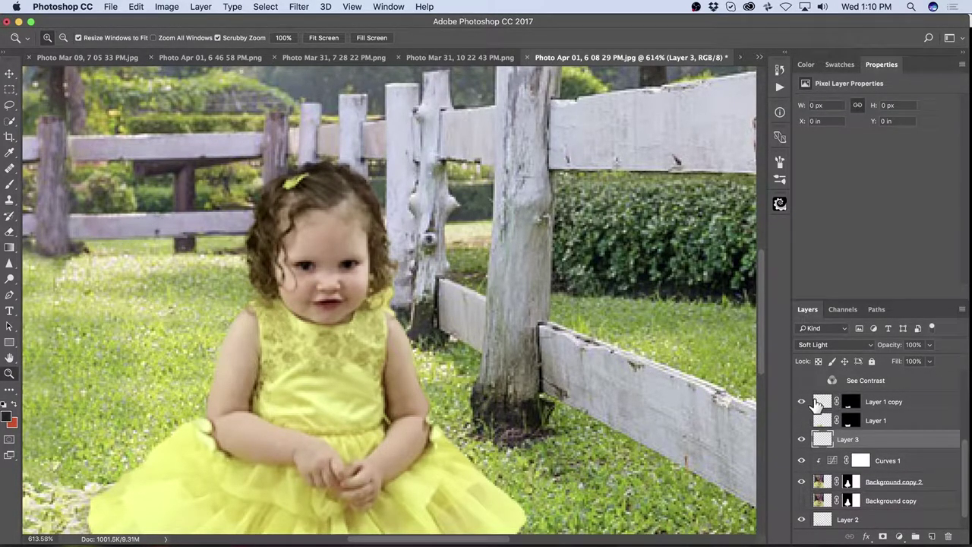
key(shift+BackSpace)
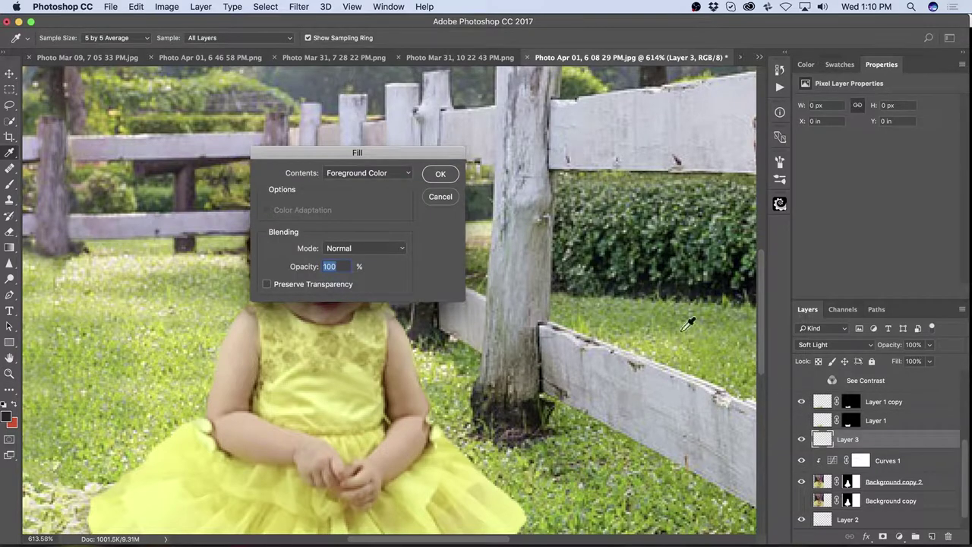
click(440, 199)
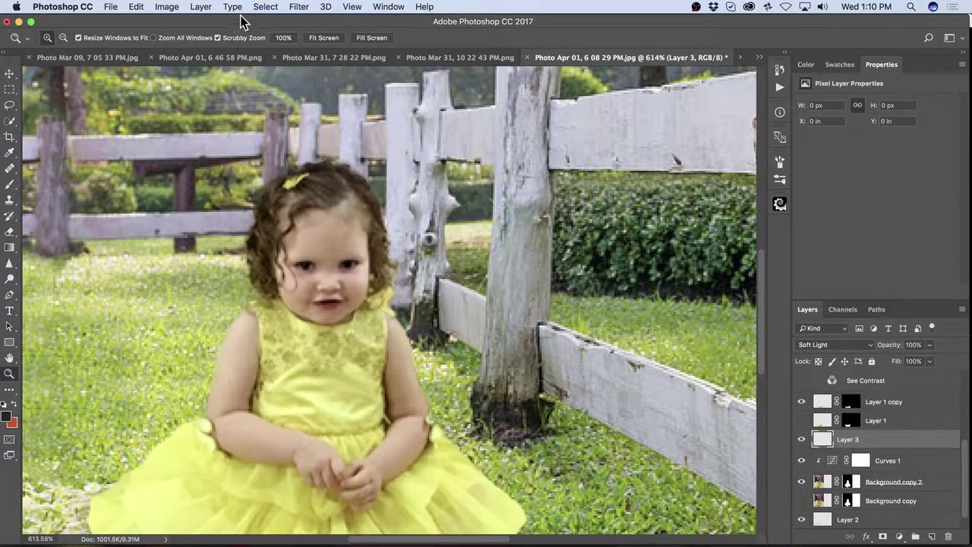
click(136, 7)
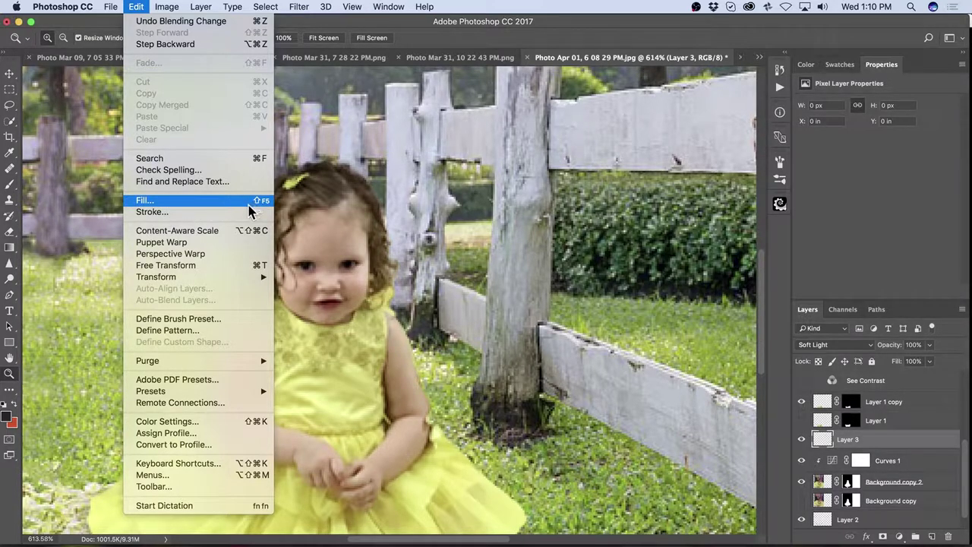
click(524, 19)
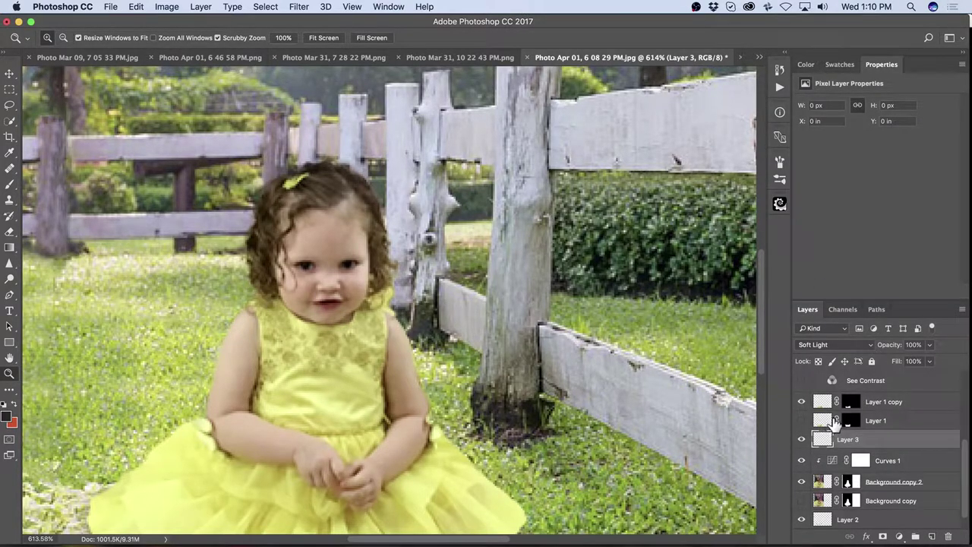
- Fill the Soft Light layer with 50% Gray in Normal mode at 100% opacity
key(shift+BackSpace)
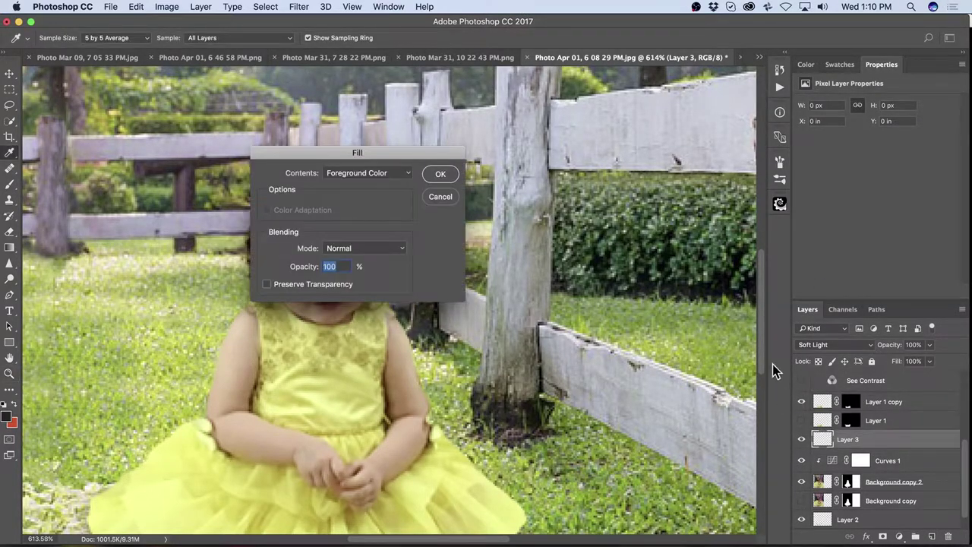
click(411, 179)
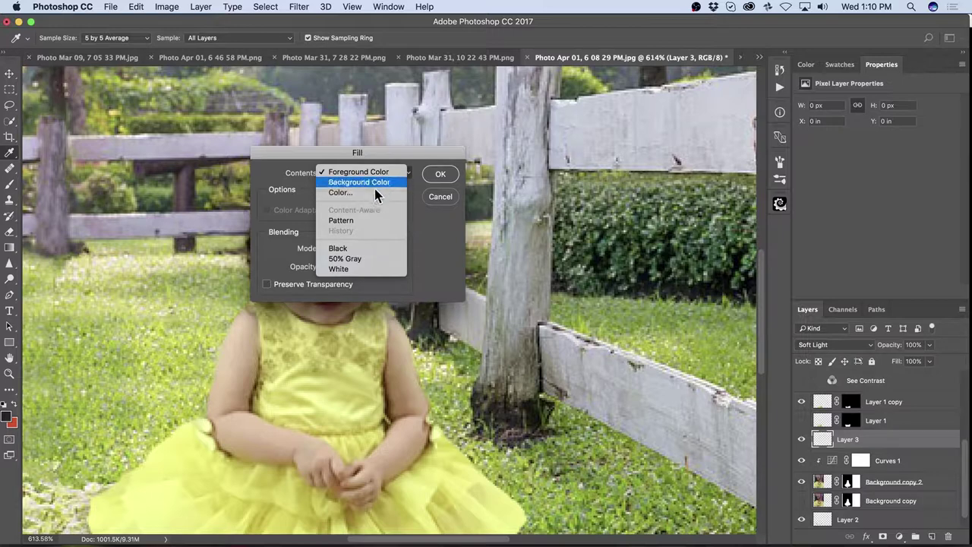
click(378, 261)
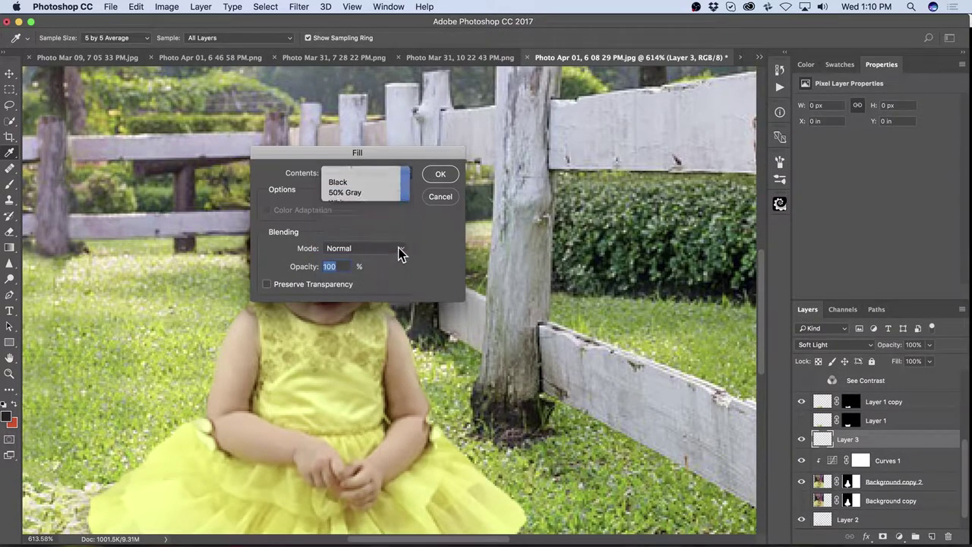
click(441, 175)
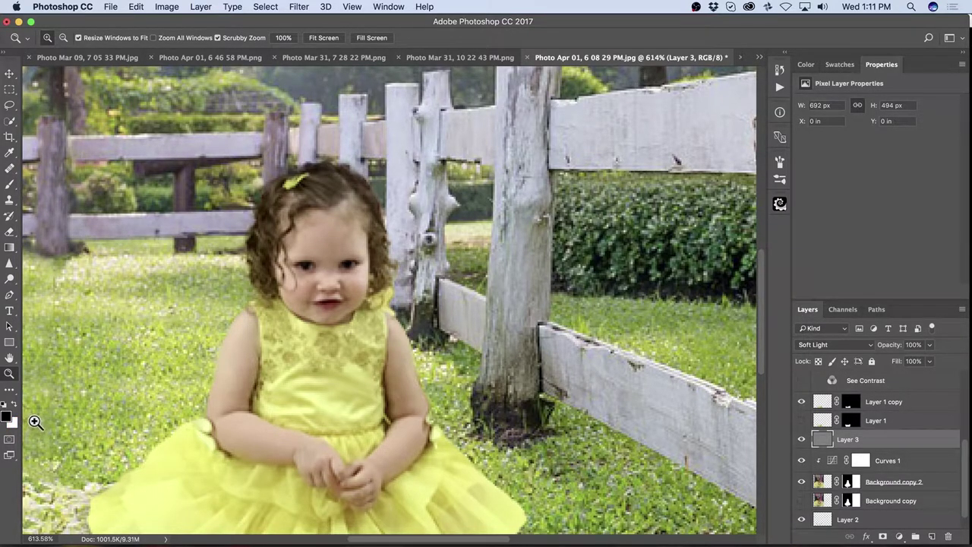
- Dodge the girl's face on the gray Soft Light layer with a white size 15 brush at 20% opacity
key(x)
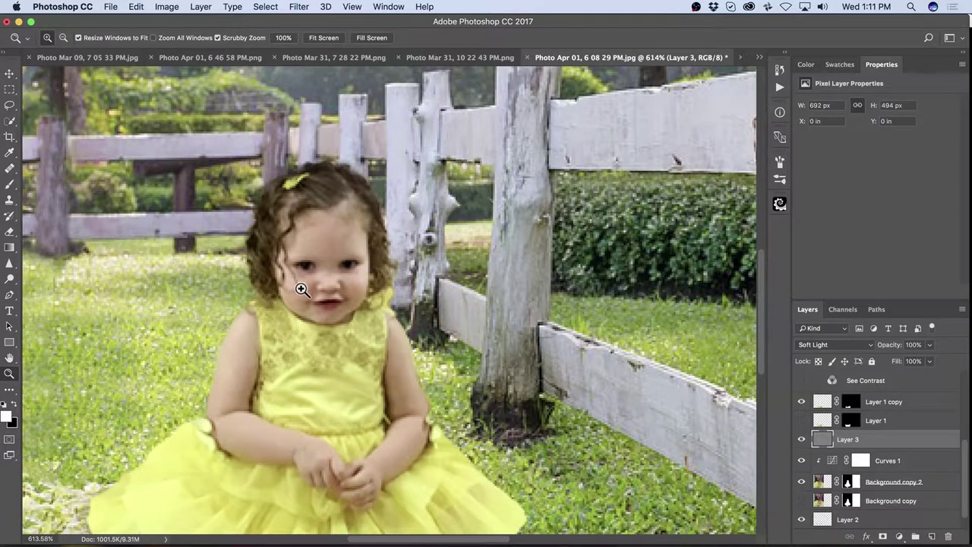
key(b)
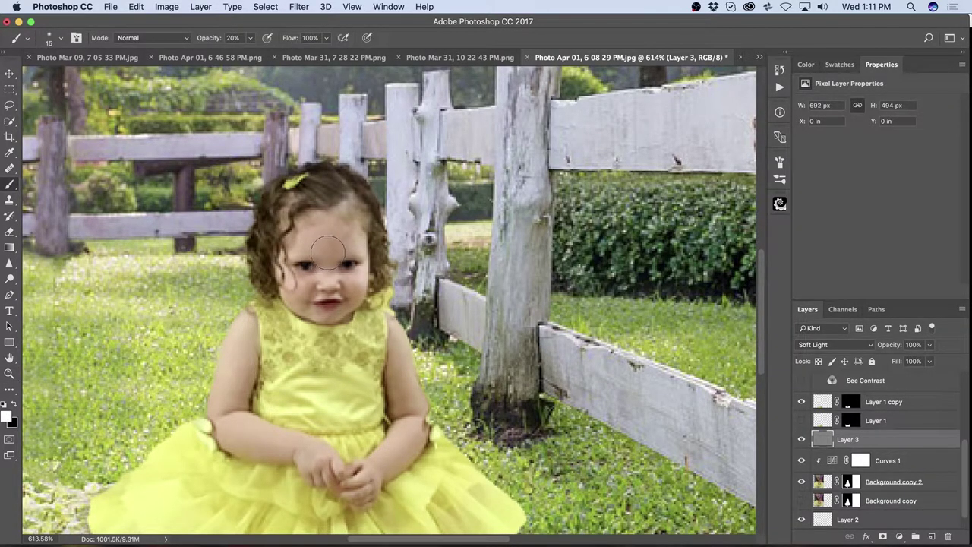
key(bracketright)
key(bracketright)
key(bracketright)
mouse_move(303, 228)
mouse_down()
mouse_move(335, 243)
mouse_move(342, 235)
mouse_move(319, 231)
mouse_move(346, 255)
mouse_move(338, 236)
mouse_move(345, 281)
mouse_move(300, 304)
mouse_move(296, 289)
mouse_move(345, 285)
mouse_move(320, 298)
mouse_move(332, 278)
mouse_move(347, 315)
mouse_move(325, 402)
mouse_move(331, 272)
mouse_up()
key(bracketleft)
key(bracketleft)
key(bracketleft)
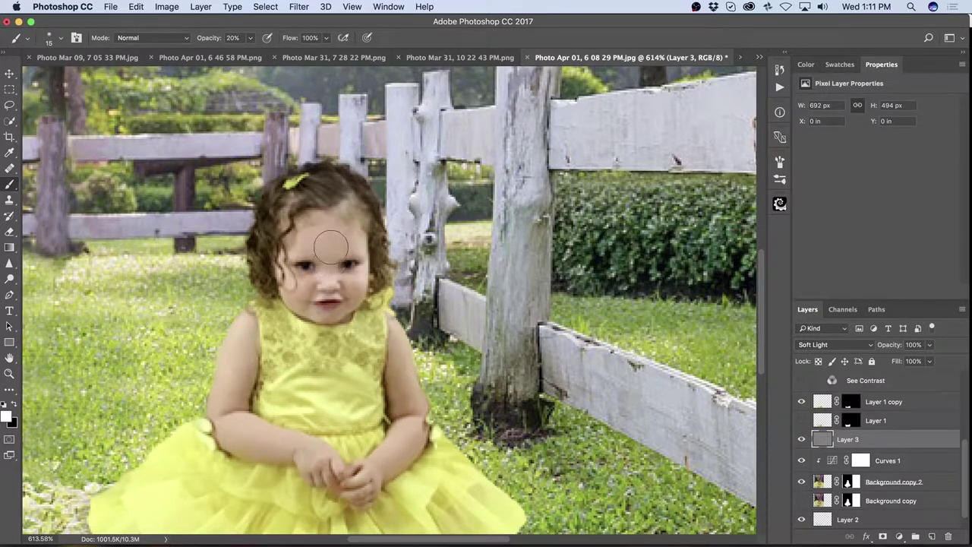
mouse_move(330, 247)
mouse_down()
mouse_move(321, 238)
mouse_move(339, 233)
mouse_move(320, 247)
mouse_move(345, 239)
mouse_move(357, 290)
mouse_move(294, 286)
mouse_move(325, 342)
mouse_move(323, 365)
mouse_move(332, 320)
mouse_move(316, 428)
mouse_move(340, 257)
mouse_move(327, 257)
mouse_move(321, 243)
mouse_move(327, 228)
mouse_move(354, 228)
mouse_up()
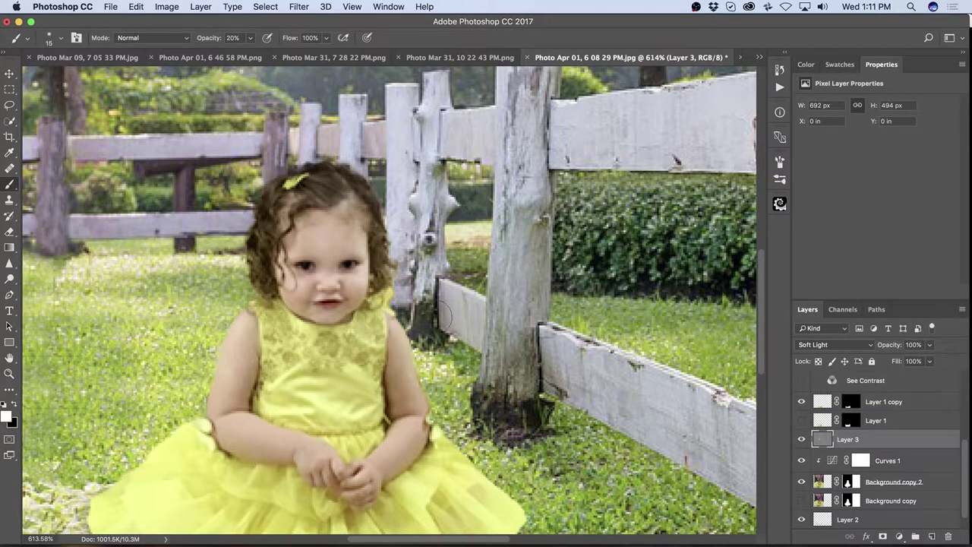
- Clip the gray Soft Light layer to the girl and brush white along her shoulders, arms and dress edges
mouse_move(274, 318)
mouse_down()
mouse_move(239, 336)
mouse_move(297, 330)
mouse_move(256, 323)
mouse_move(245, 336)
mouse_up()
alt+click(823, 443)
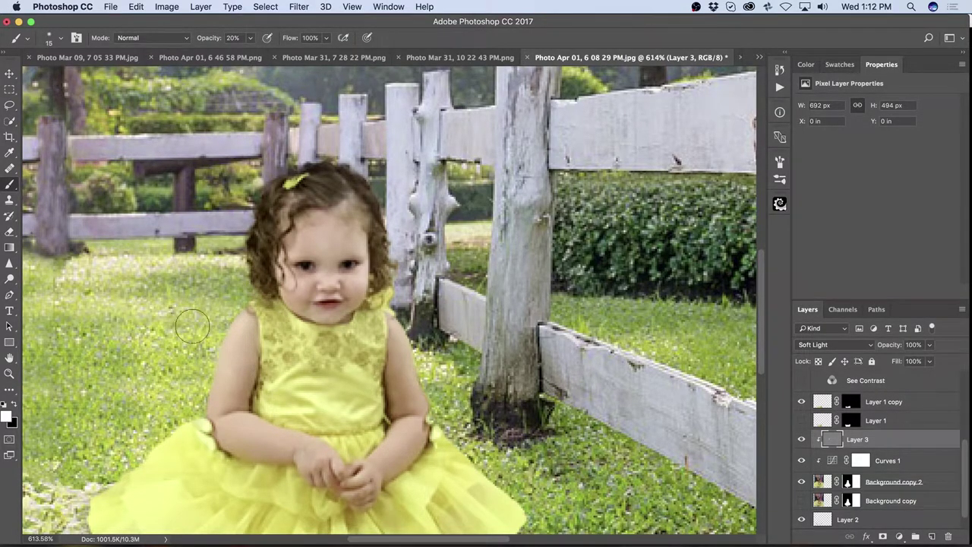
mouse_move(238, 306)
mouse_down()
mouse_move(204, 362)
mouse_move(209, 342)
mouse_move(197, 403)
mouse_move(237, 302)
mouse_move(201, 367)
mouse_move(192, 408)
mouse_move(117, 468)
mouse_move(133, 446)
mouse_move(153, 445)
mouse_move(189, 415)
mouse_move(92, 492)
mouse_move(180, 396)
mouse_move(192, 411)
mouse_move(196, 391)
mouse_move(196, 406)
mouse_move(217, 317)
mouse_move(246, 292)
mouse_move(233, 259)
mouse_move(247, 190)
mouse_move(306, 146)
mouse_move(368, 163)
mouse_move(383, 179)
mouse_move(414, 304)
mouse_move(396, 307)
mouse_move(417, 315)
mouse_move(441, 414)
mouse_move(514, 440)
mouse_move(460, 433)
mouse_move(465, 454)
mouse_move(459, 444)
mouse_move(517, 489)
mouse_move(491, 471)
mouse_up()
- Add a new clipped layer directly above Background copy 2 and sample arm skin near the girl's elbow with the Clone Stamp at size 3
key(0)
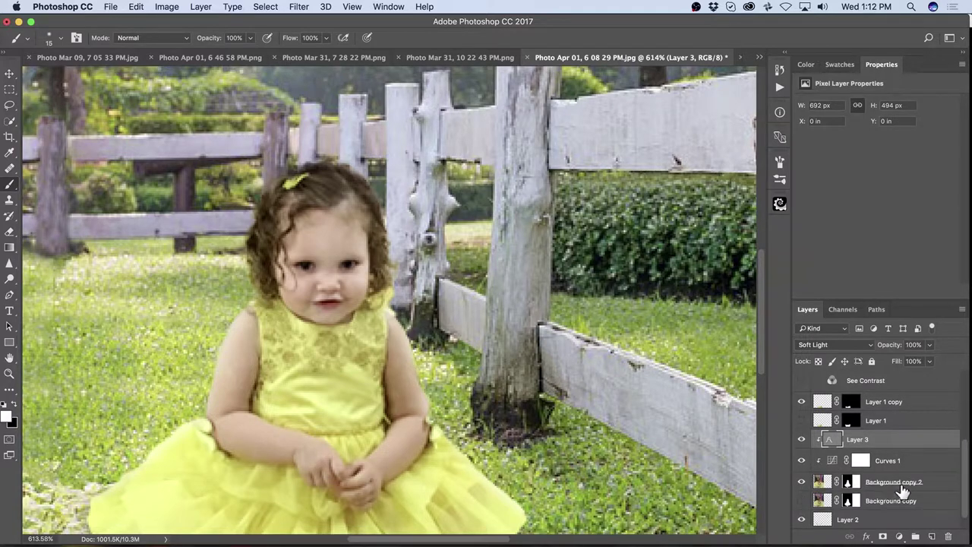
click(936, 487)
click(933, 537)
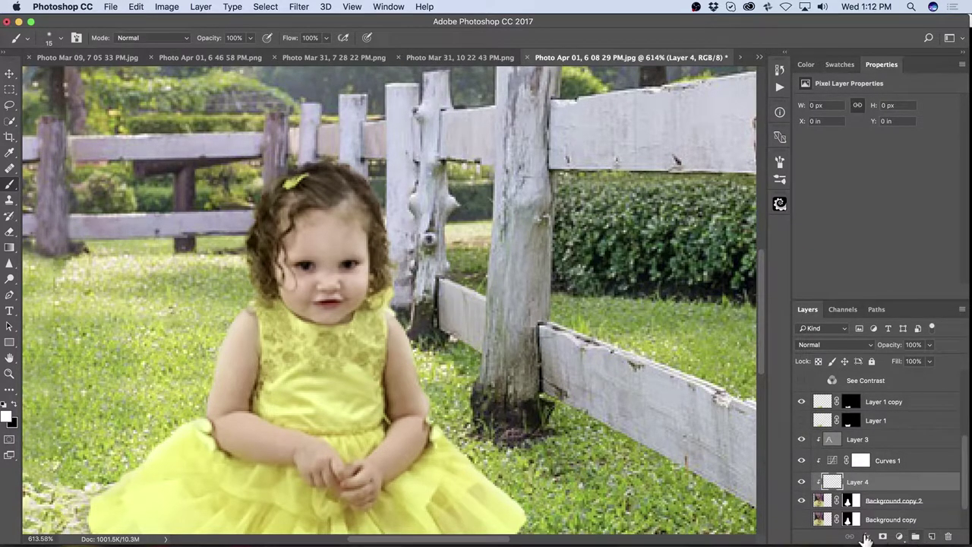
key(bracketleft)
key(bracketleft)
key(bracketleft)
key(s)
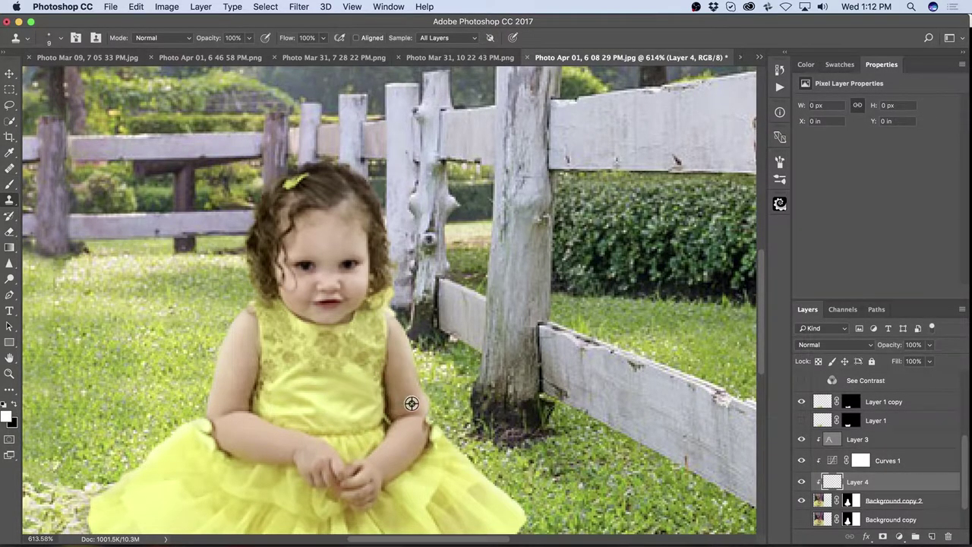
alt+click(411, 403)
key(z)
drag(421, 395, 435, 391)
key(s)
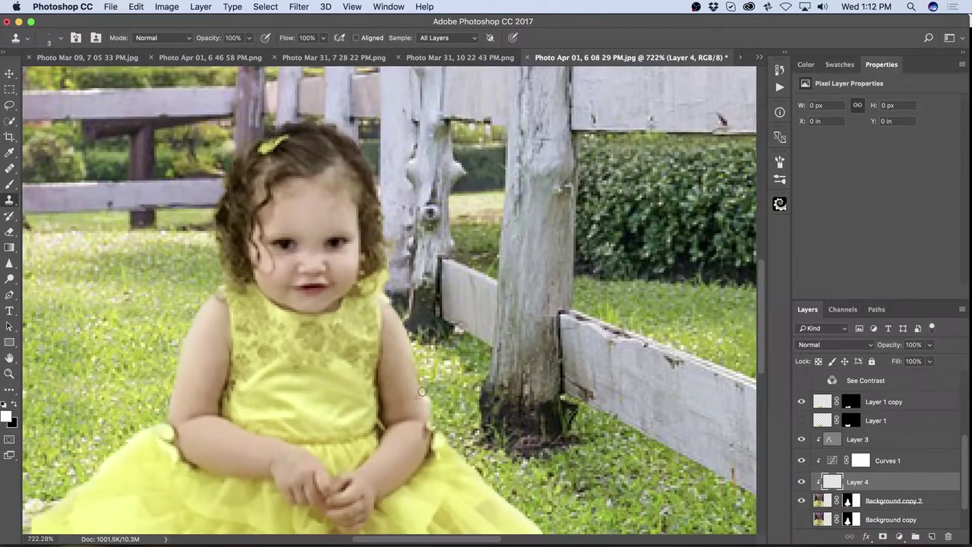
- Try to clone skin over the notched elbow edge beside the fence on the clipped layer
click(423, 392)
mouse_move(423, 388)
mouse_down()
mouse_move(406, 397)
mouse_move(432, 385)
mouse_up()
key(super+z)
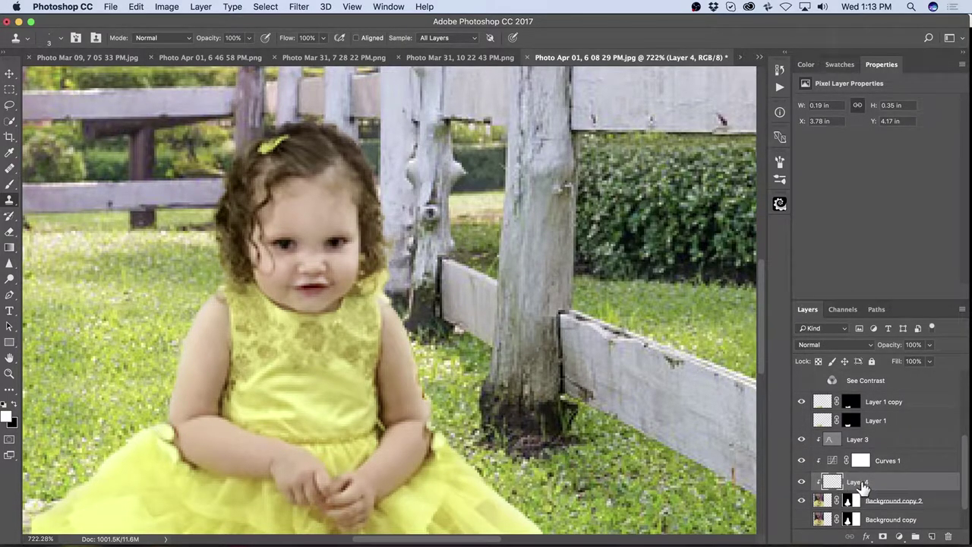
- Try the cloned layer above the gray layer, unclipped and clipped, then return it below Curves 1 and undo the cloning
drag(864, 484, 896, 435)
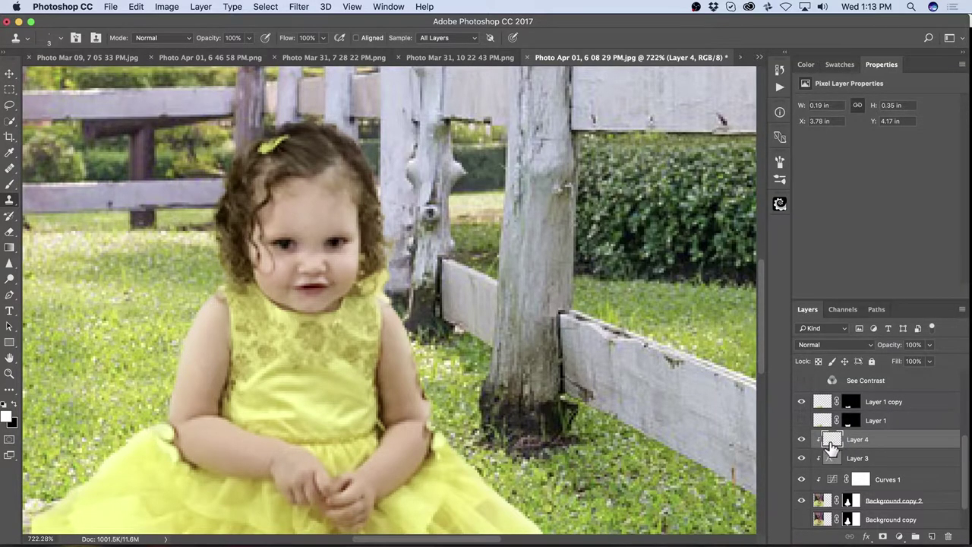
alt+click(833, 448)
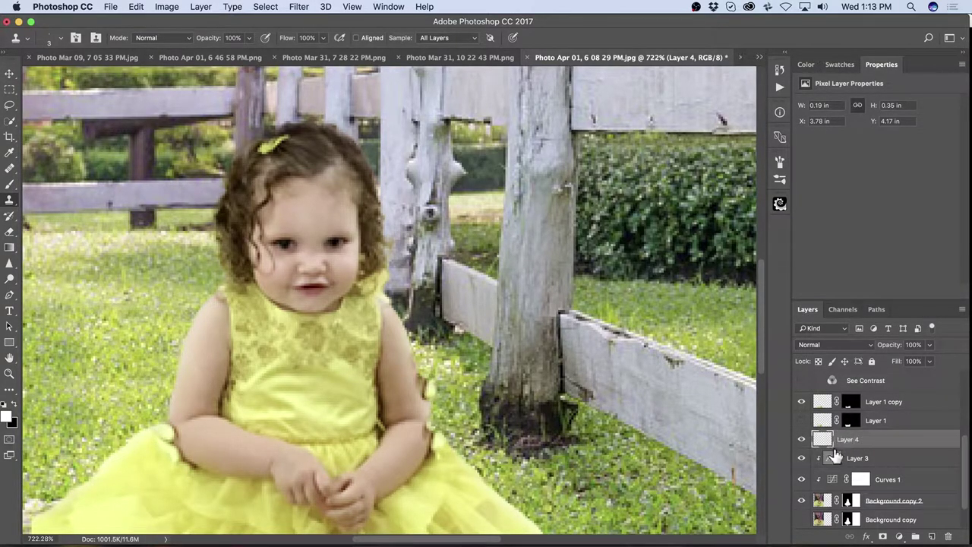
key(super+alt+g)
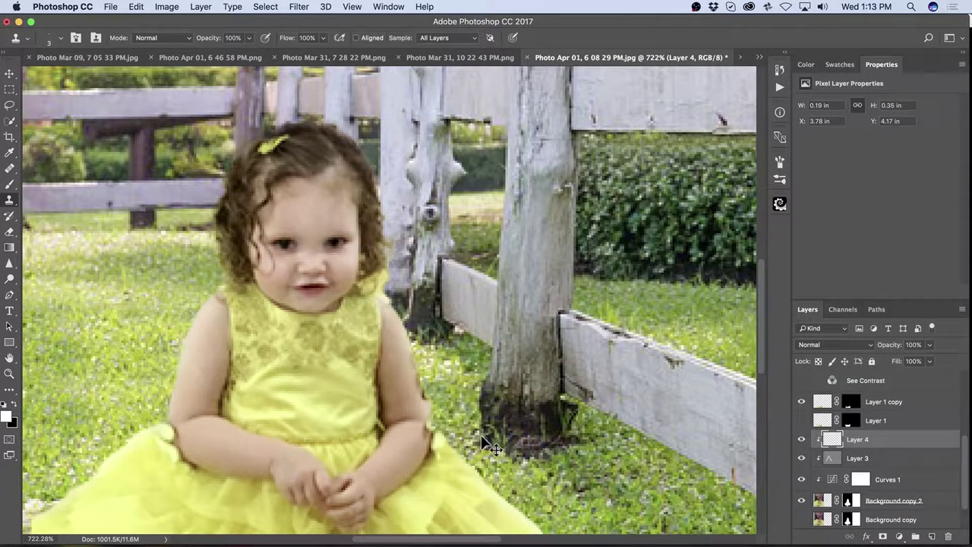
key(super+bracketleft)
key(super+bracketleft)
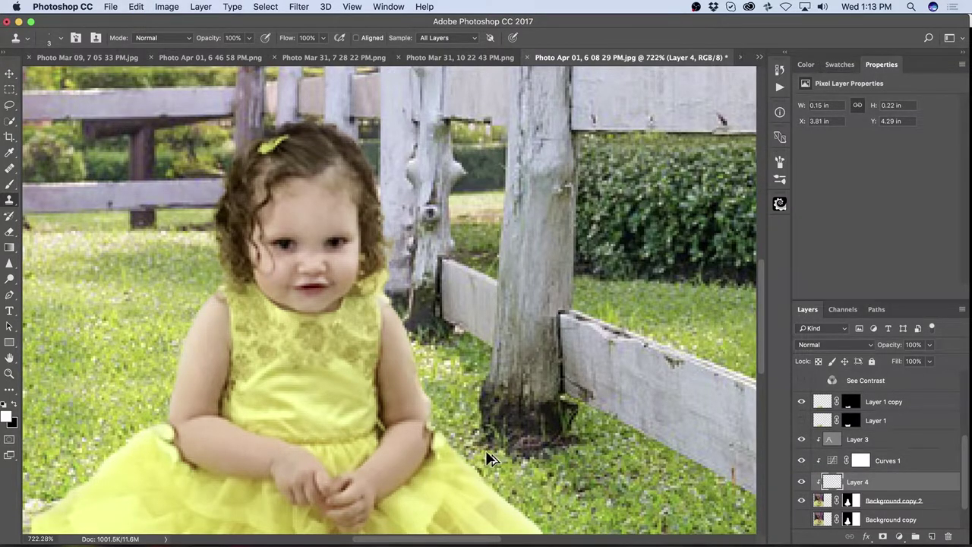
key(super+z)
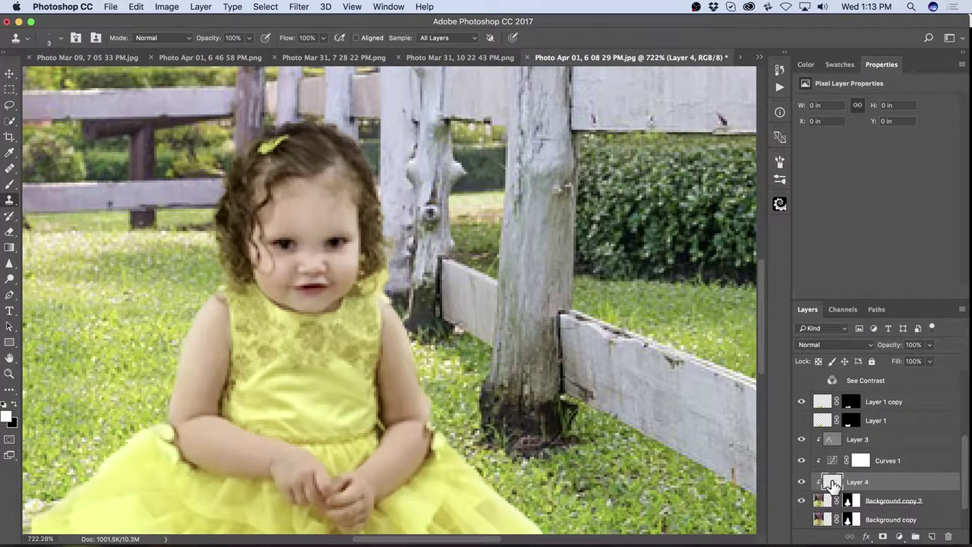
- Move Layer 4 unclipped above the gray layer and clone skin over the notched elbow edge beside the fence
drag(833, 484, 819, 453)
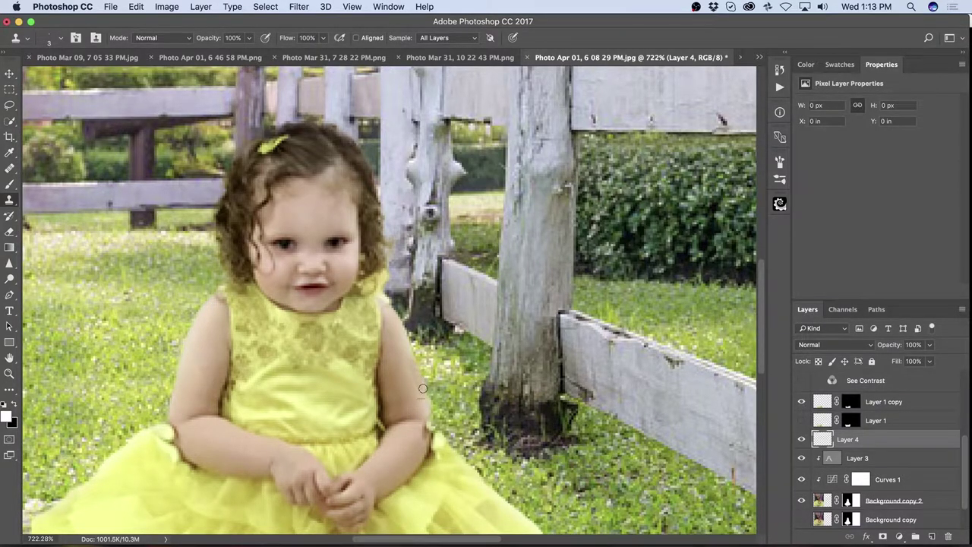
mouse_move(422, 386)
mouse_down()
mouse_move(420, 450)
mouse_move(423, 433)
mouse_up()
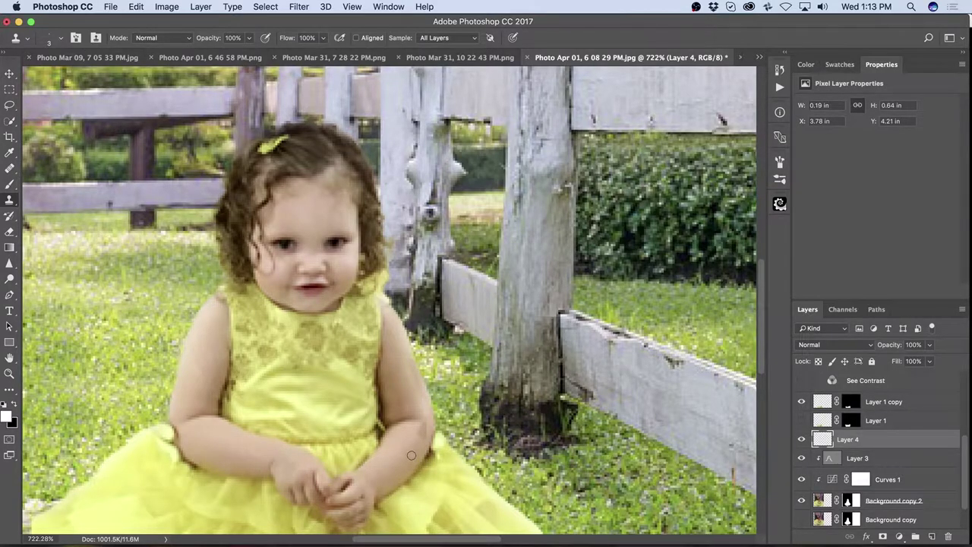
- Blend the cloned elbow skin with the Healing Brush at size 7, sampling clean skin from the forearm
key(j)
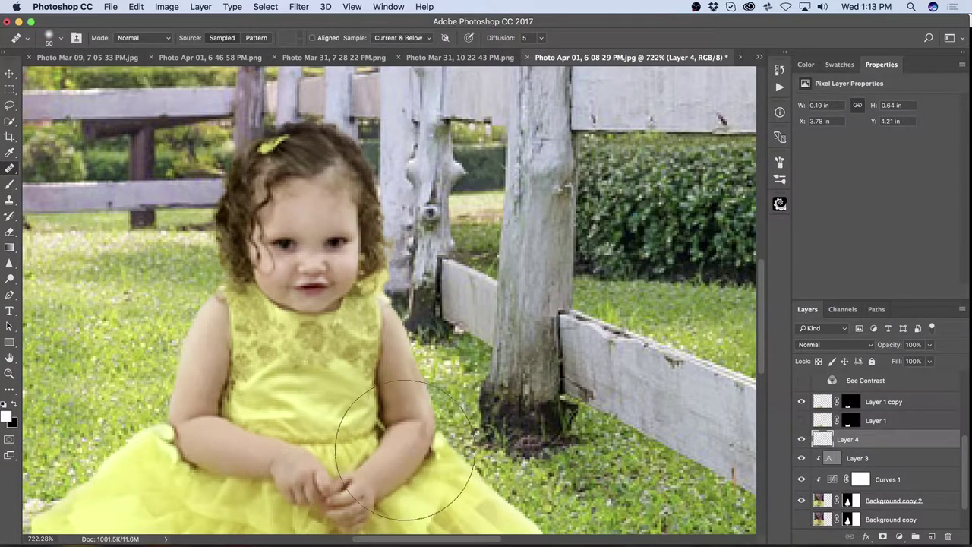
key(bracketleft)
key(bracketleft)
key(bracketleft)
key(bracketleft)
key(bracketleft)
key(bracketleft)
key(bracketleft)
key(bracketleft)
key(bracketleft)
key(bracketleft)
key(bracketleft)
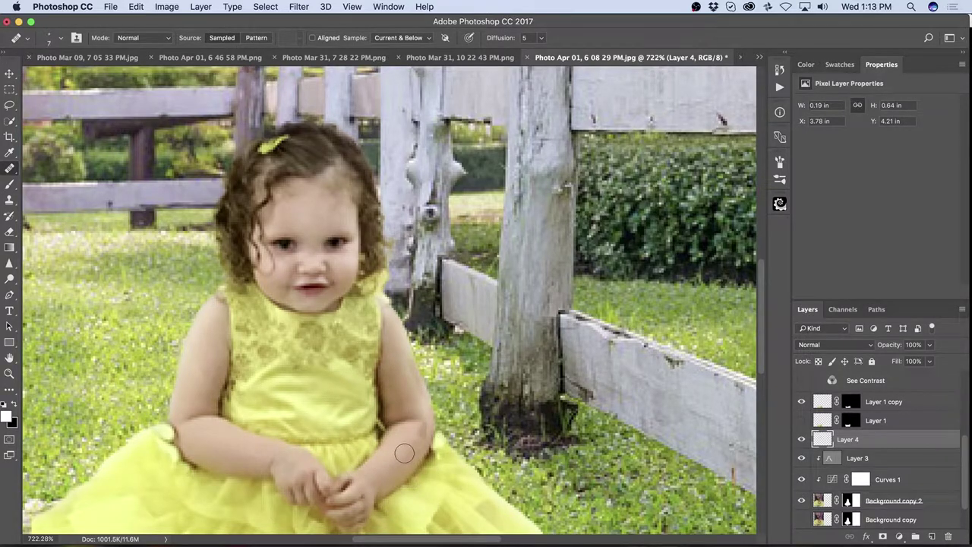
alt+click(404, 453)
mouse_move(418, 434)
mouse_down()
mouse_move(421, 400)
mouse_move(408, 369)
mouse_move(417, 403)
mouse_move(409, 388)
mouse_up()
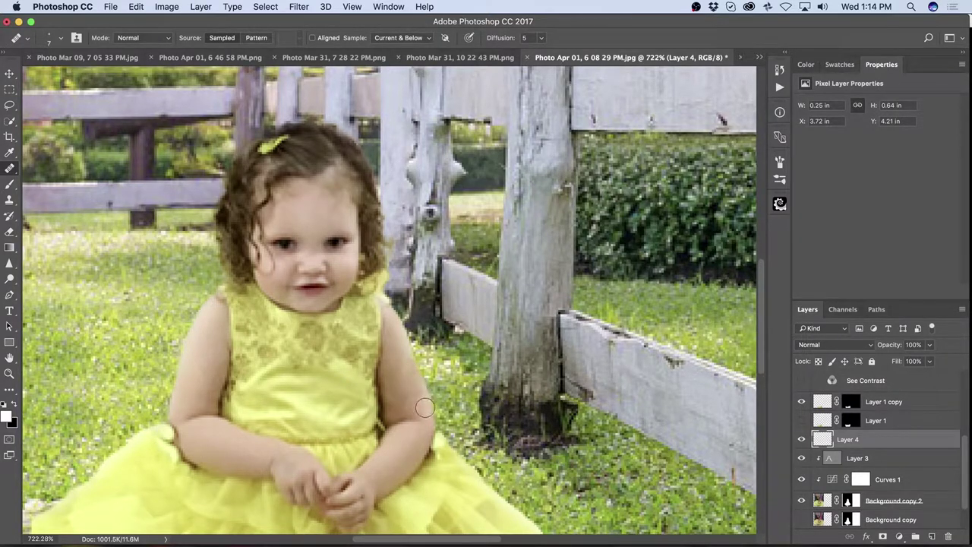
- Heal the dress edges beside both elbows, sampling clean yellow fabric near the fence-side elbow
alt+click(452, 463)
drag(441, 450, 445, 473)
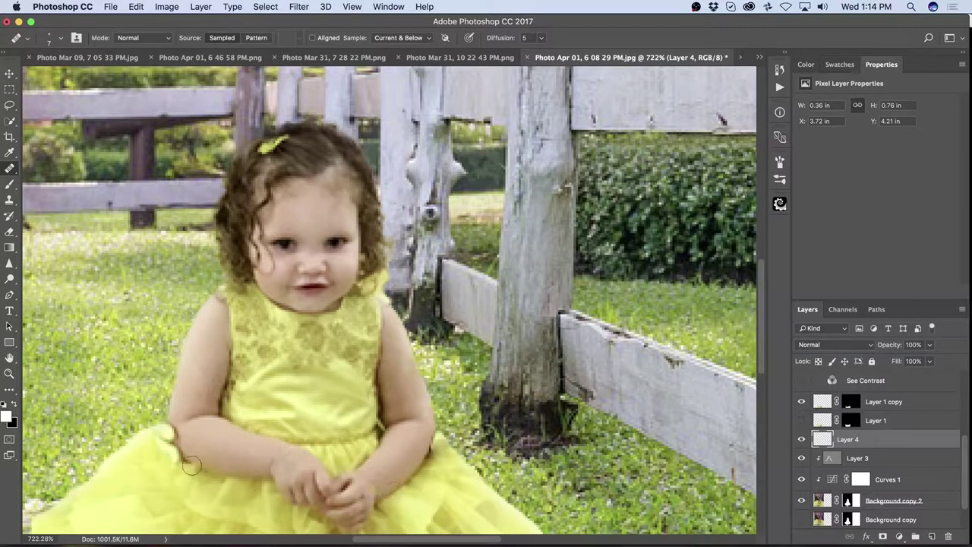
mouse_move(149, 469)
mouse_down()
mouse_move(165, 438)
mouse_move(176, 477)
mouse_move(246, 468)
mouse_move(278, 459)
mouse_move(233, 460)
mouse_move(211, 442)
mouse_move(360, 415)
mouse_up()
- Clean up the edge of the girl's other elbow with the Clone Stamp and Healing Brush, sampling nearby forearm skin
key(s)
key(z)
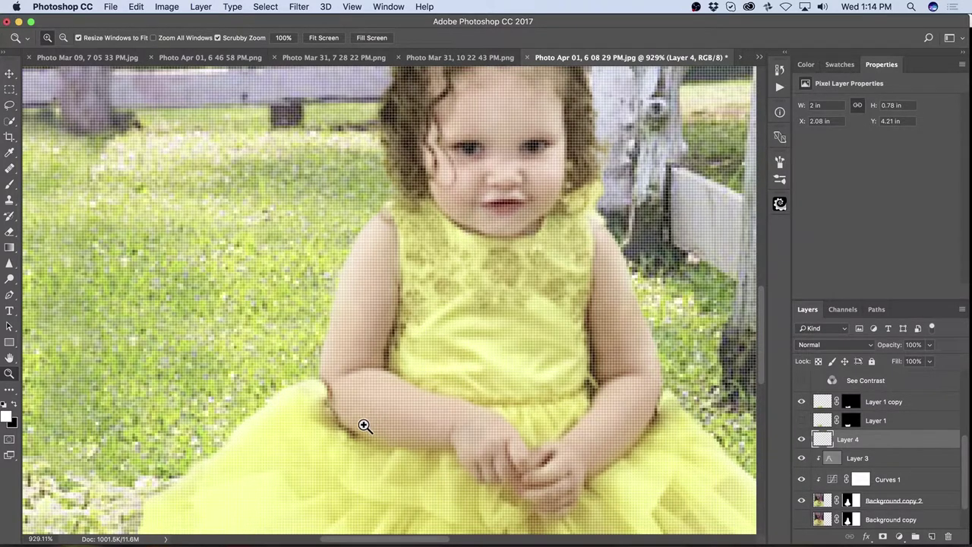
drag(363, 426, 391, 420)
key(s)
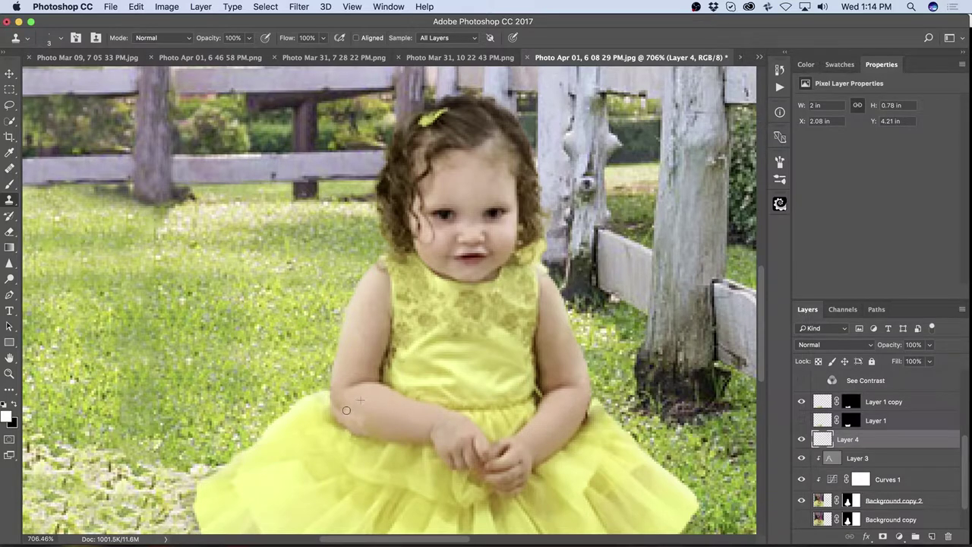
alt+click(382, 422)
key(j)
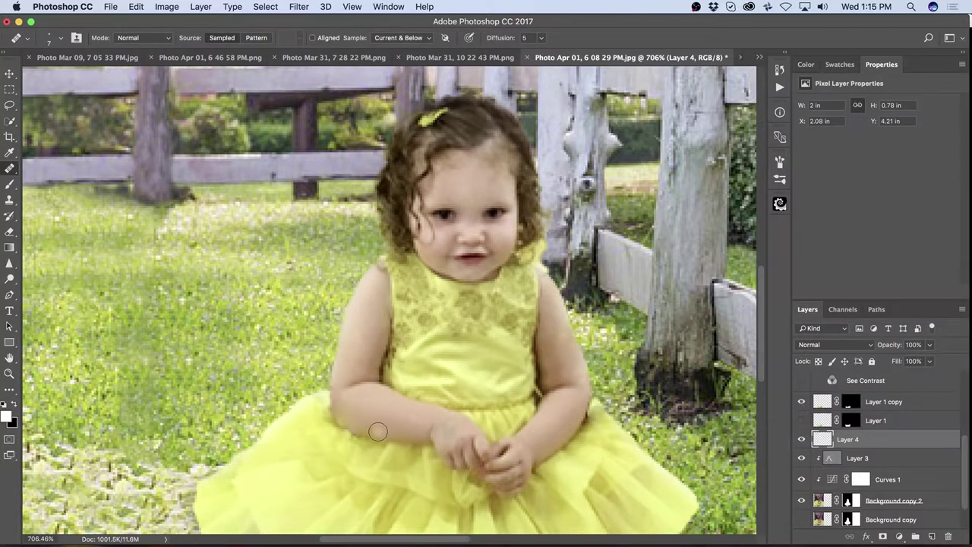
- Copy the masked sheep layer from Photo Apr 01, 6 46 58 PM.png into the fence photo
scroll(378, 431, down, 5)
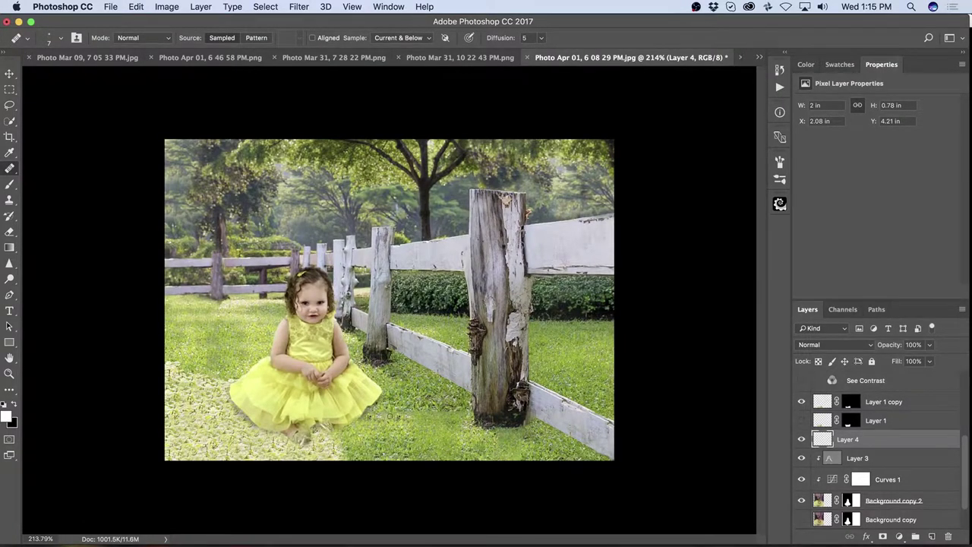
click(111, 59)
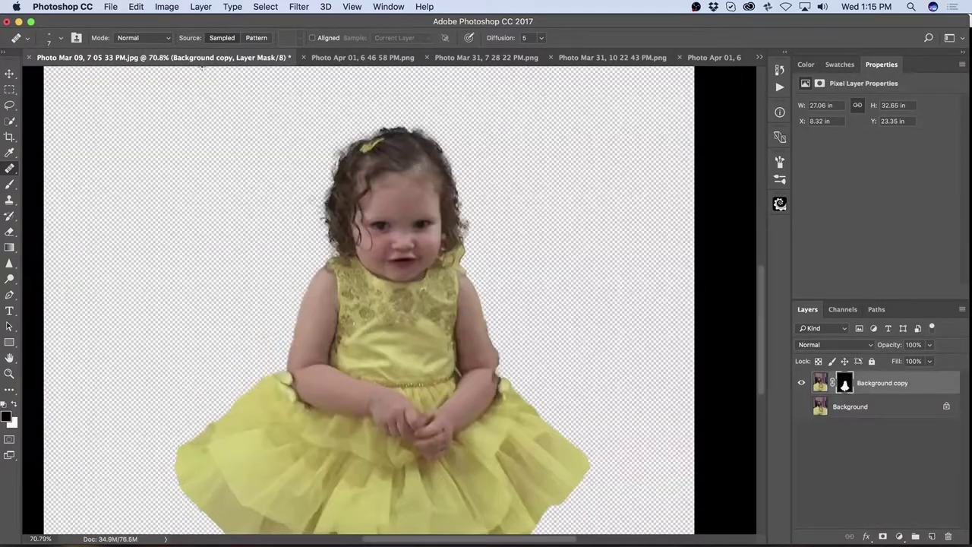
click(345, 59)
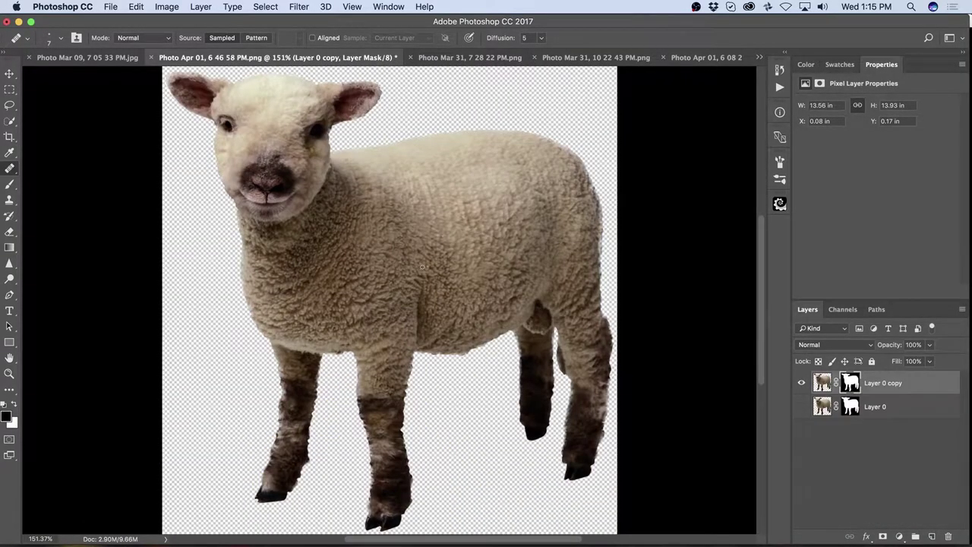
key(v)
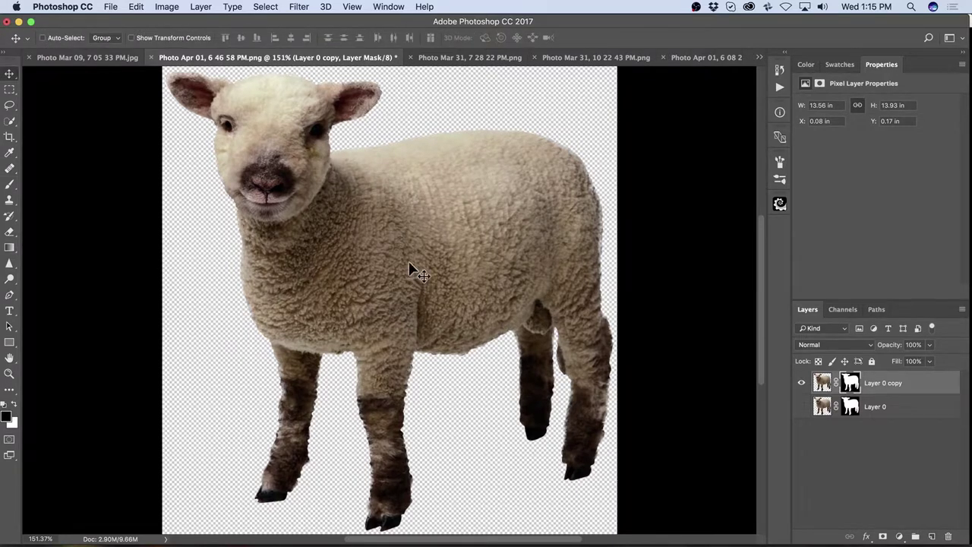
drag(404, 245, 711, 60)
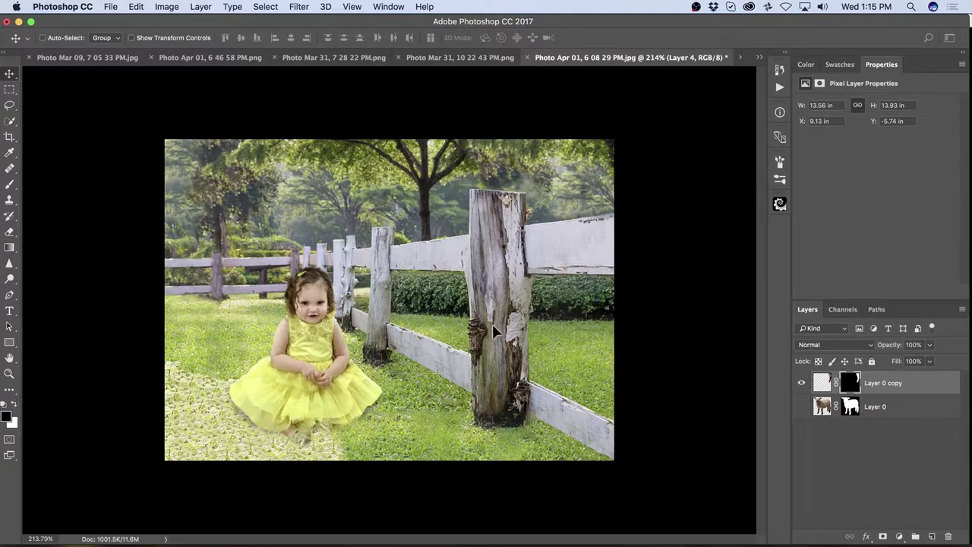
drag(493, 326, 586, 293)
- Start a free transform of the sheep layer
key(super+t)
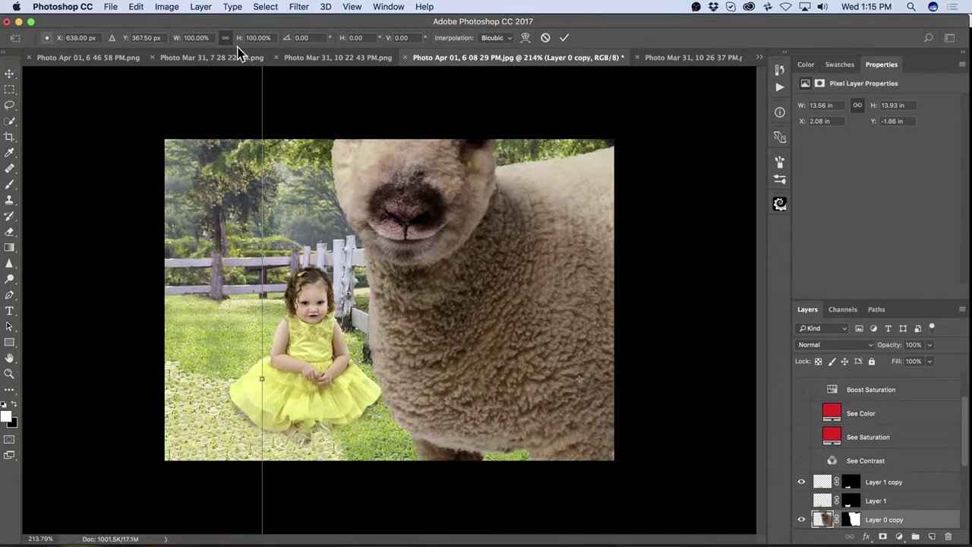
- Scale the lamb layer down to about 24% and position it over the large fence post to the girl's side
drag(240, 39, 213, 39)
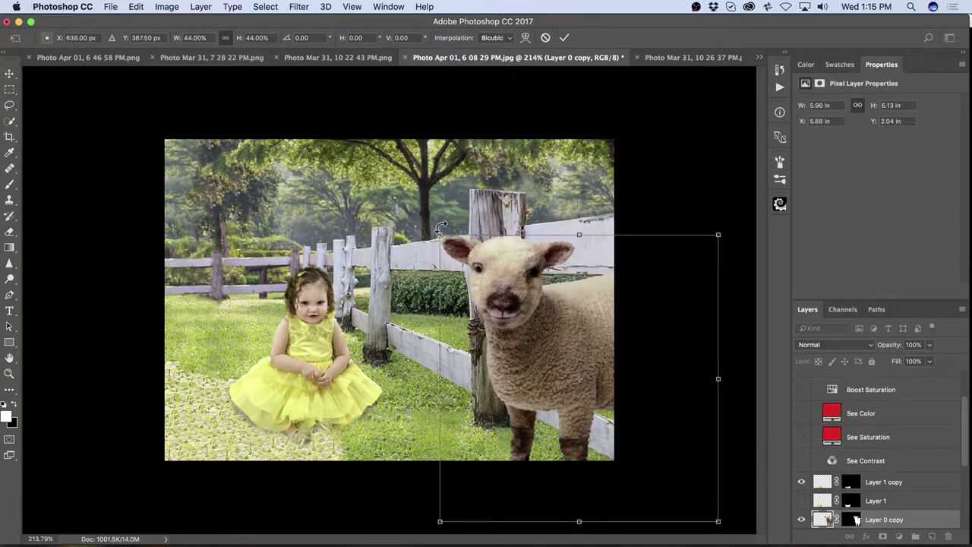
drag(553, 345, 467, 297)
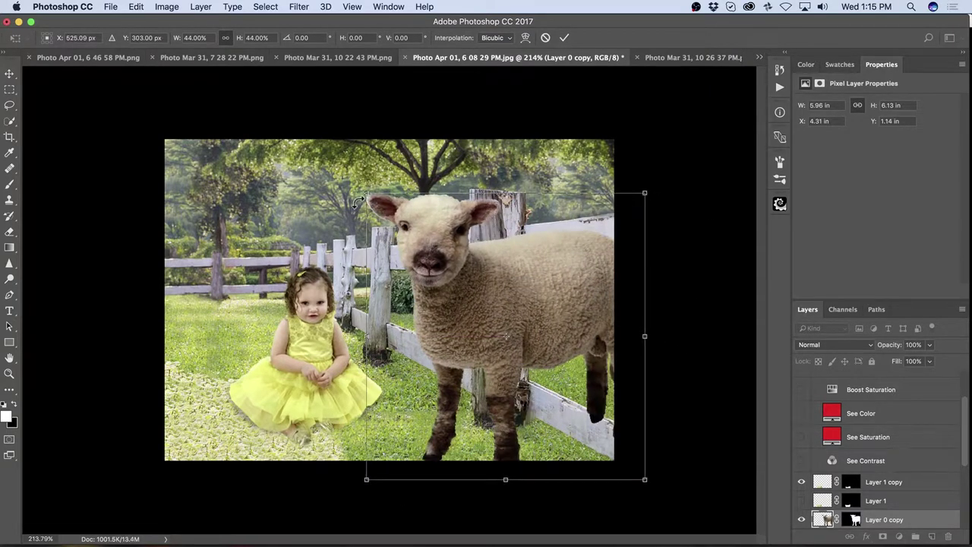
drag(367, 193, 449, 281)
drag(560, 355, 521, 312)
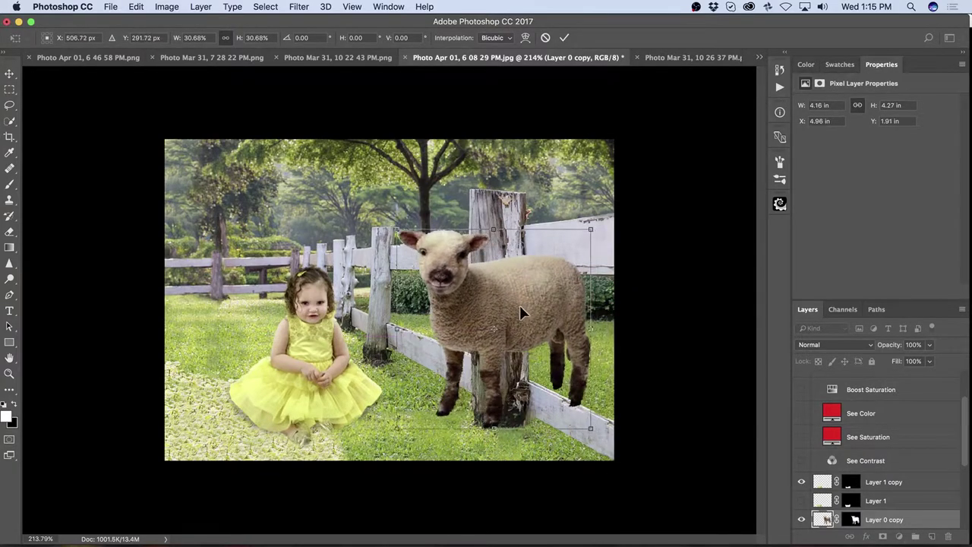
drag(394, 229, 448, 283)
drag(556, 340, 525, 342)
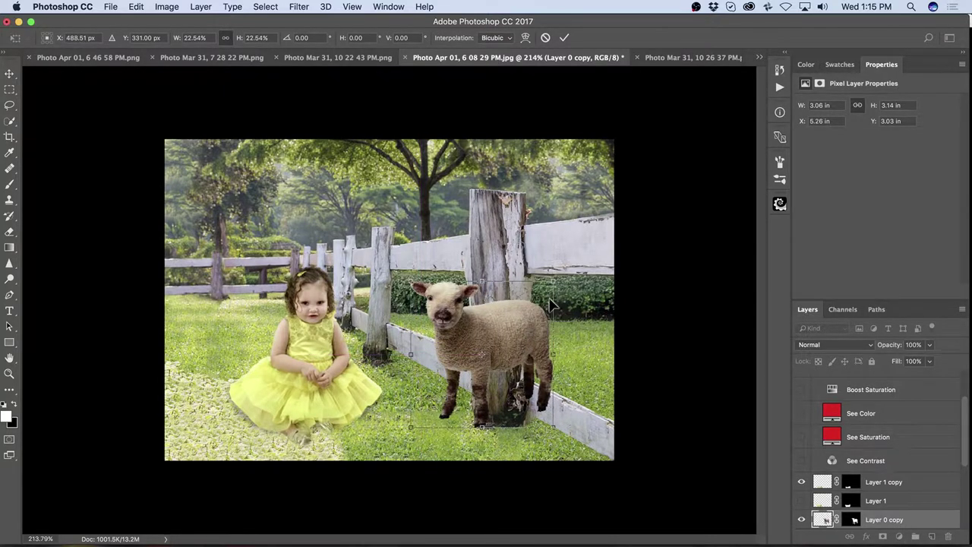
mouse_move(557, 282)
mouse_down()
mouse_move(575, 262)
mouse_move(563, 275)
mouse_up()
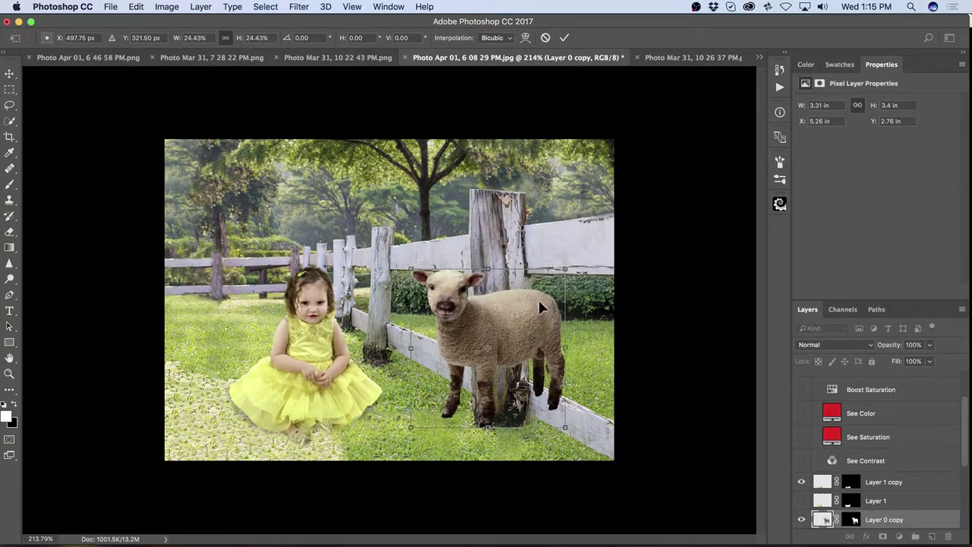
mouse_move(518, 344)
mouse_down()
mouse_move(514, 322)
mouse_move(532, 329)
mouse_move(503, 330)
mouse_move(518, 335)
mouse_up()
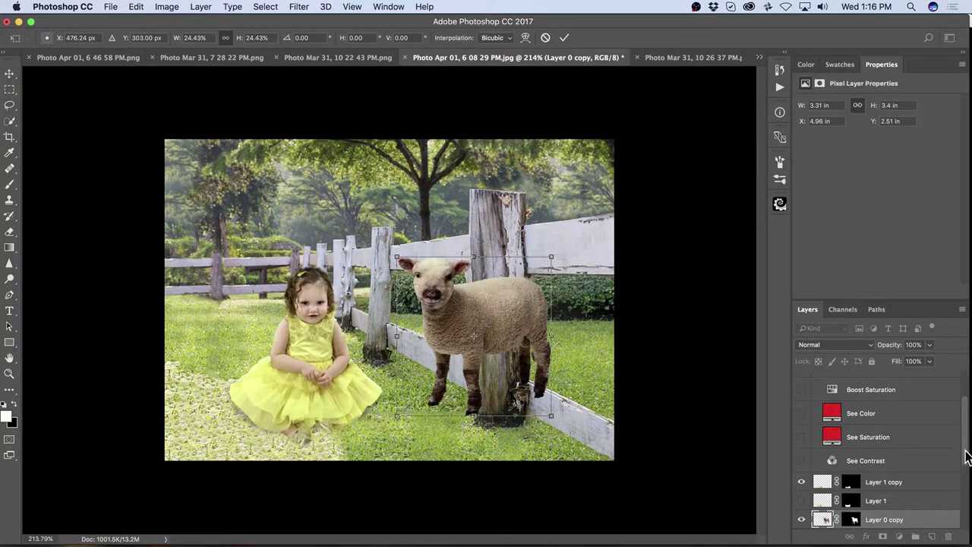
scroll(959, 461, down, 4)
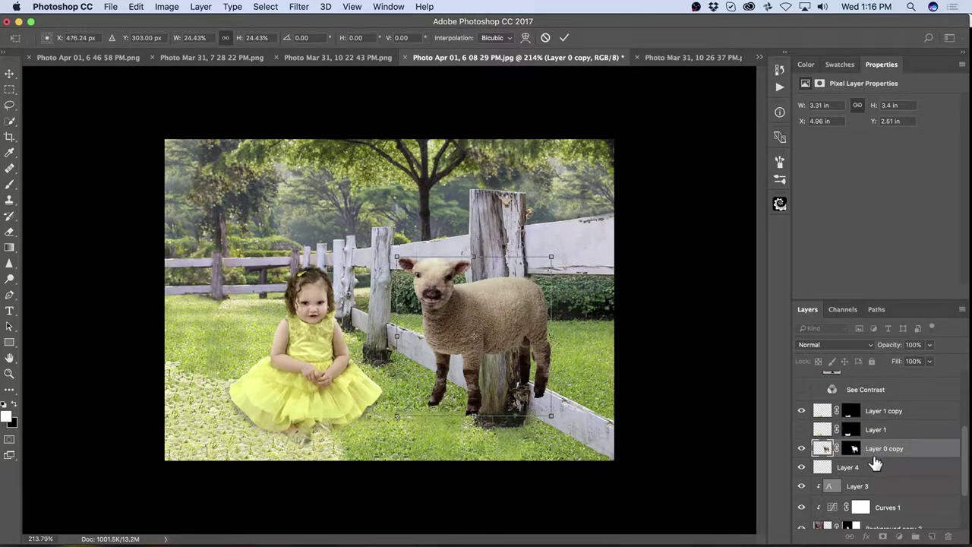
key(Return)
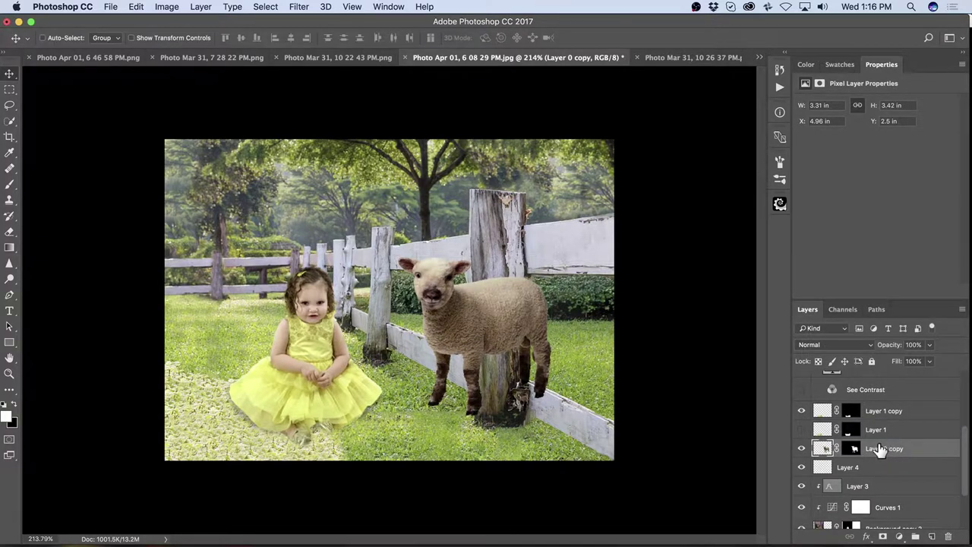
- Put the lamb's Layer 0 copy into a group and add a layer mask to that group
key(super+g)
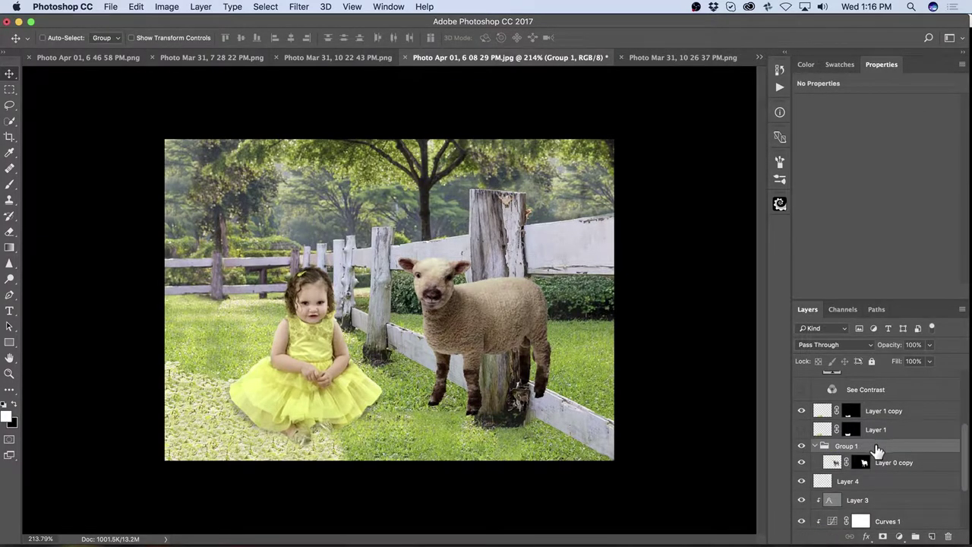
click(883, 537)
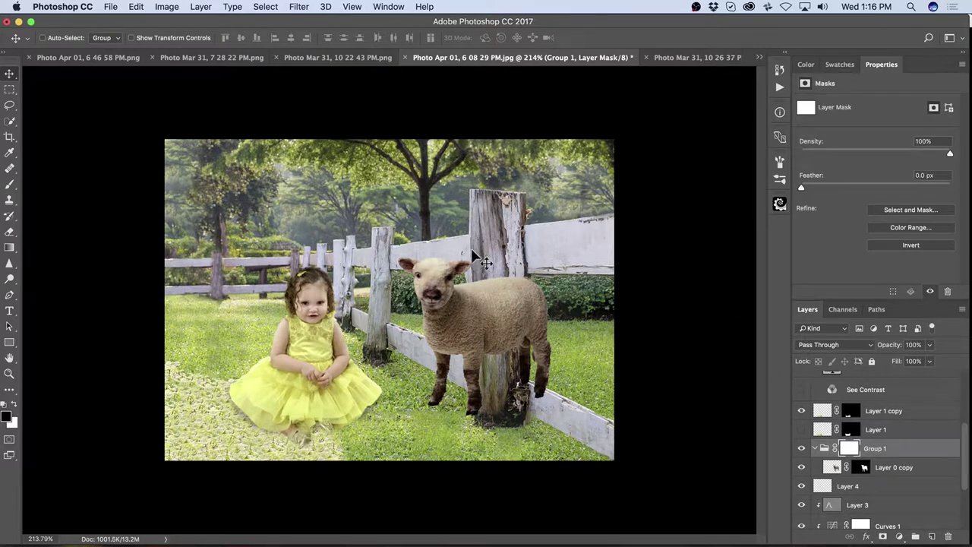
- Paint the group mask black with a 50 px brush where the lamb covers the large fence post
key(b)
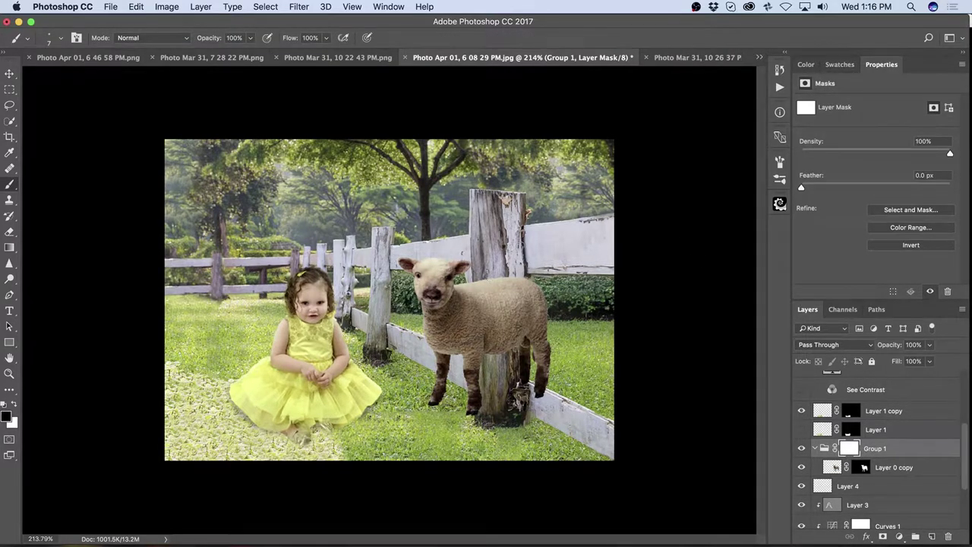
key(bracketright)
key(bracketright)
key(bracketright)
mouse_move(494, 275)
mouse_down()
mouse_move(502, 357)
mouse_move(518, 365)
mouse_move(492, 325)
mouse_move(486, 351)
mouse_move(519, 328)
mouse_up()
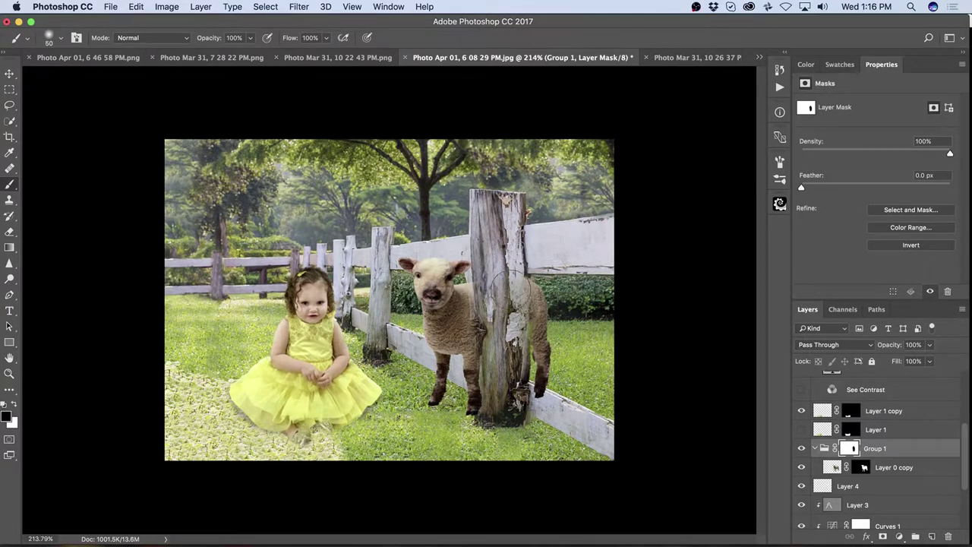
- Refine the group mask with a 20 px brush along the post's edge at the lamb's hindquarters, restoring the rump in white
scroll(494, 293, up, 5)
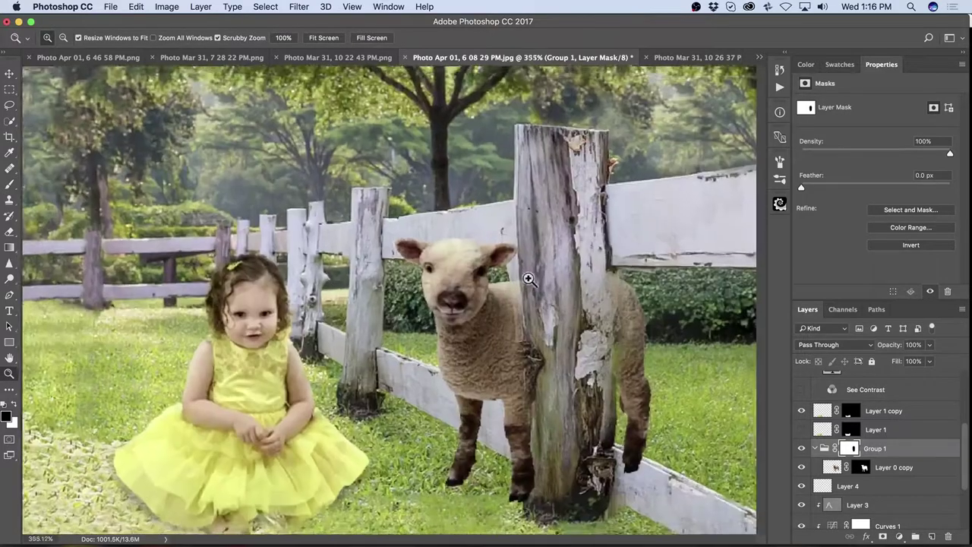
key(bracketleft)
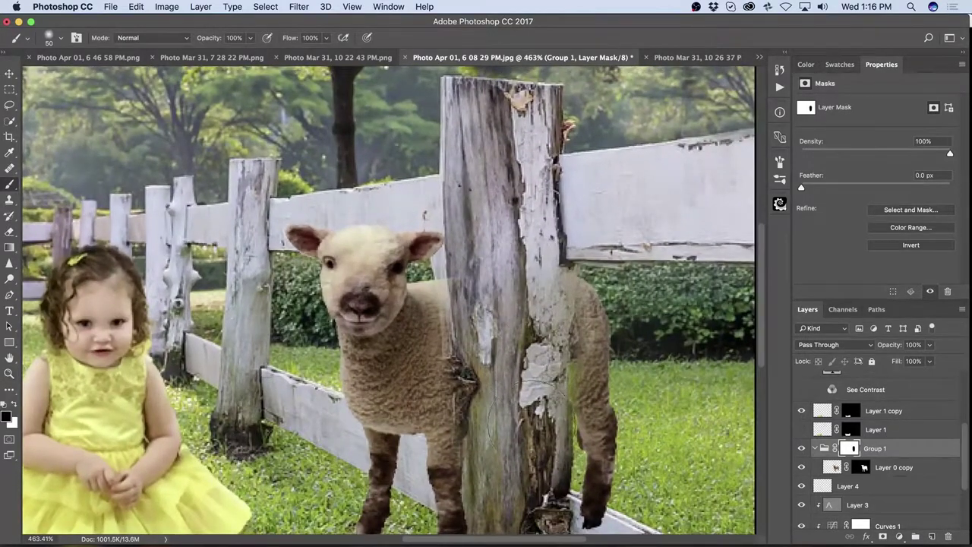
key(bracketleft)
key(bracketleft)
key(bracketleft)
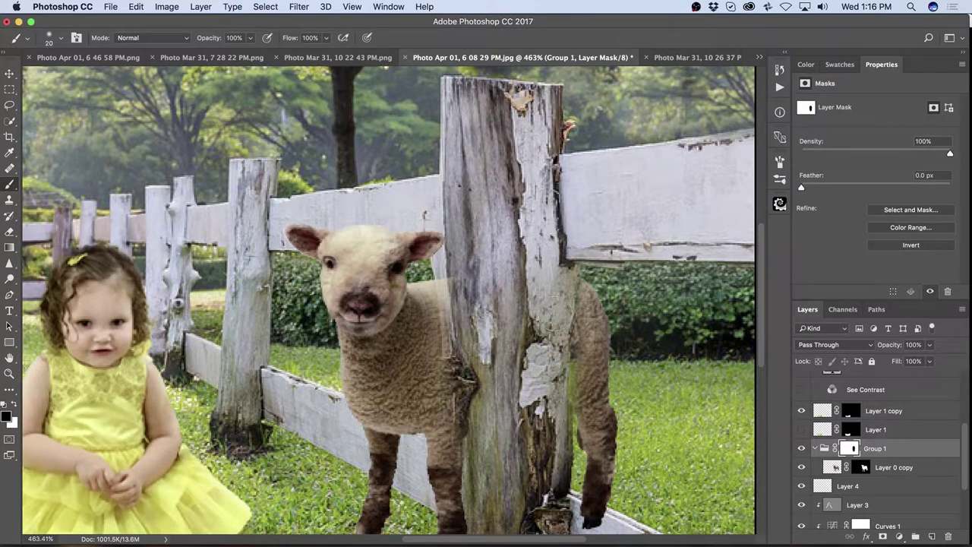
drag(582, 286, 566, 302)
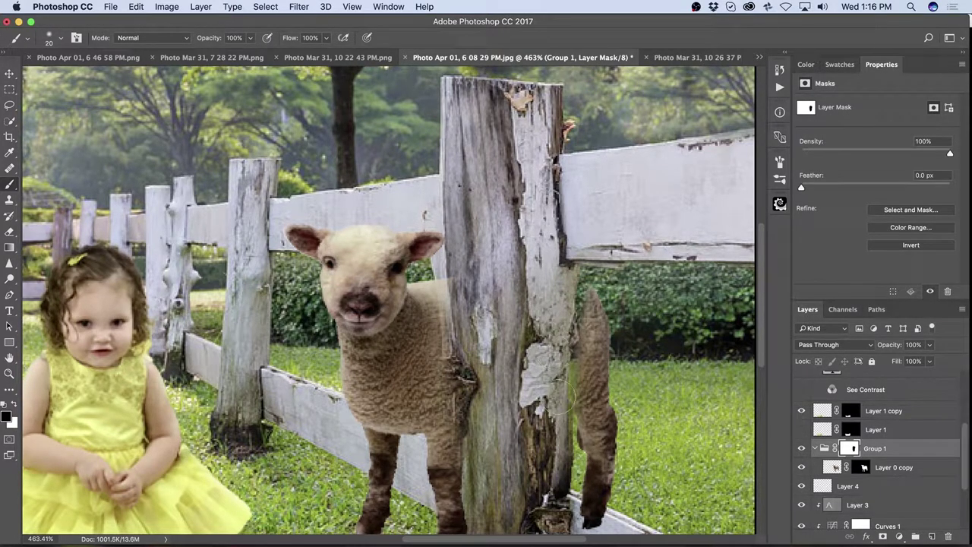
mouse_move(563, 393)
mouse_down()
mouse_move(550, 475)
mouse_move(540, 466)
mouse_move(543, 447)
mouse_up()
key(x)
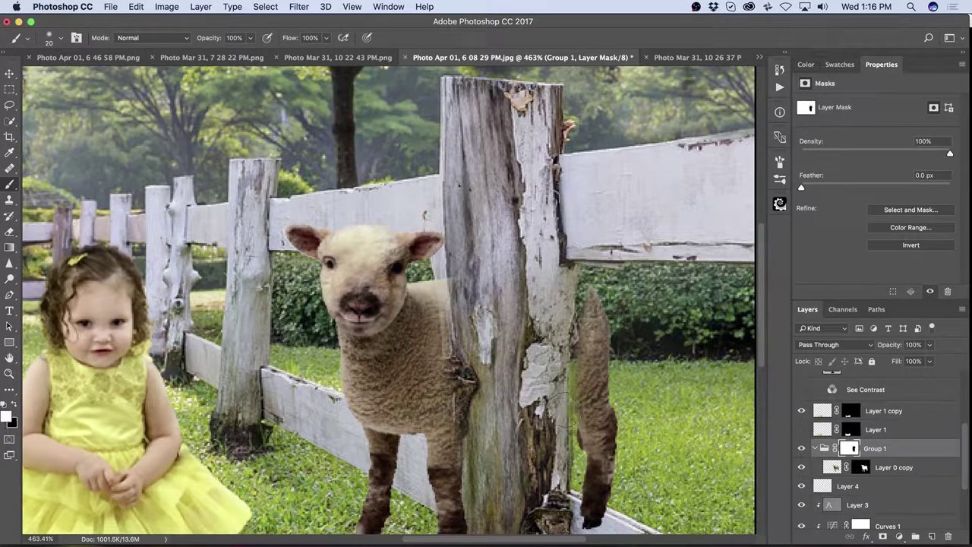
mouse_move(569, 391)
mouse_down()
mouse_move(592, 433)
mouse_move(580, 278)
mouse_move(584, 298)
mouse_move(585, 287)
mouse_move(574, 304)
mouse_move(555, 290)
mouse_move(559, 280)
mouse_move(566, 294)
mouse_move(556, 326)
mouse_move(558, 277)
mouse_move(550, 348)
mouse_up()
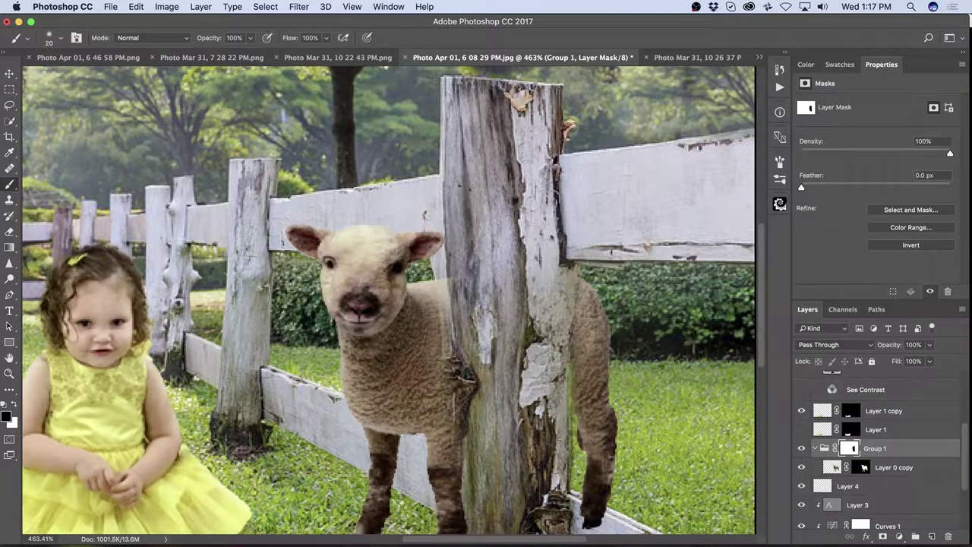
- Mask out the hind hoof over the lower fence rail and the front leg crossing the rail beside the post
scroll(651, 445, down, 5)
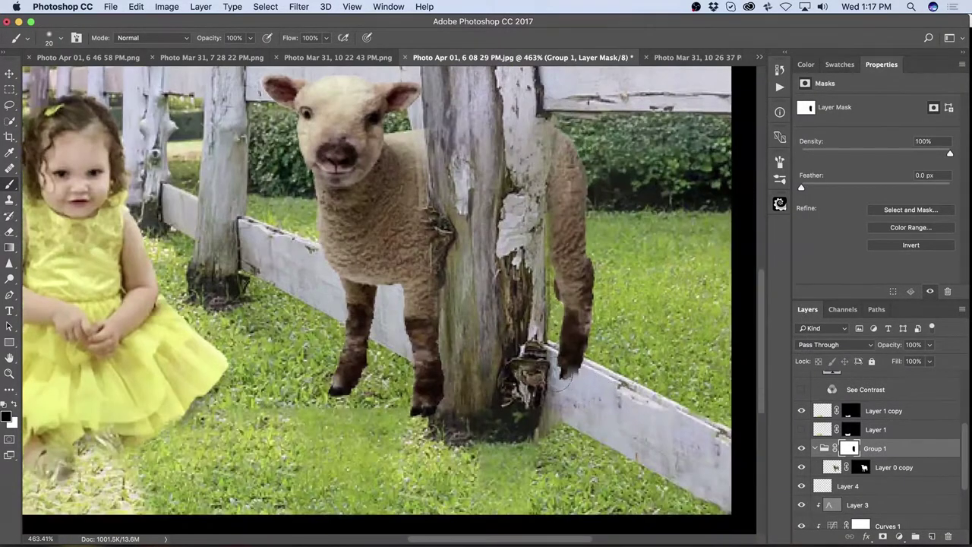
mouse_move(563, 378)
mouse_down()
mouse_move(574, 389)
mouse_move(564, 371)
mouse_move(575, 373)
mouse_up()
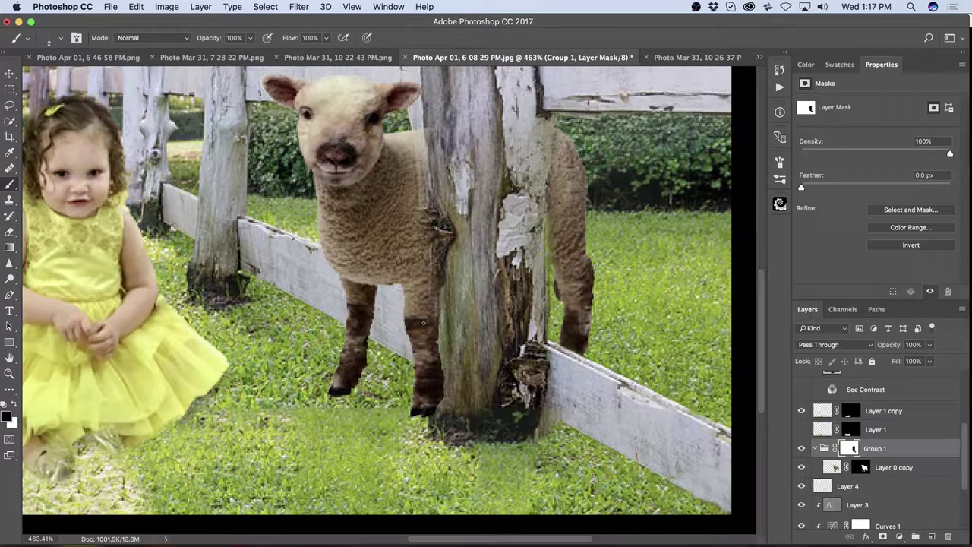
key(bracketright)
key(bracketright)
key(bracketright)
key(bracketright)
mouse_move(410, 314)
mouse_down()
mouse_move(419, 308)
mouse_move(440, 365)
mouse_move(414, 349)
mouse_up()
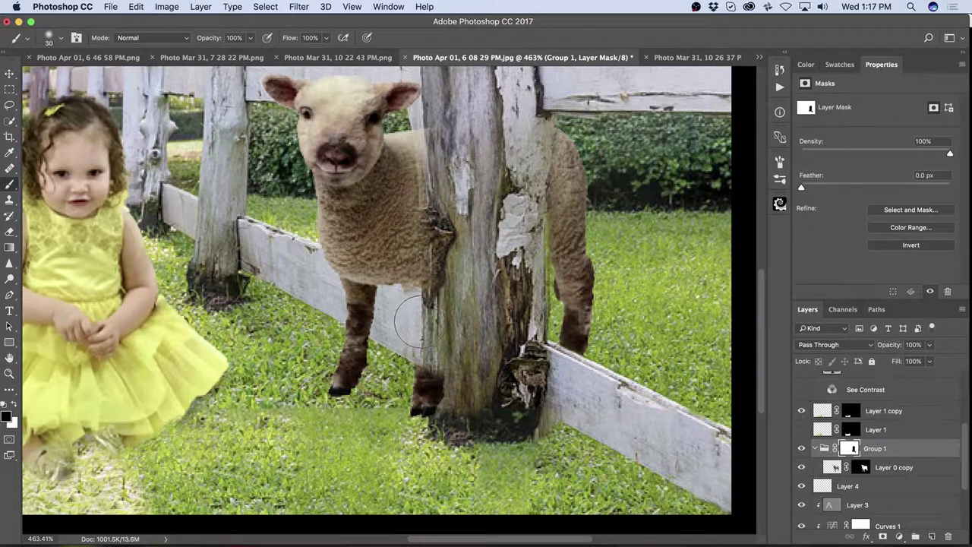
mouse_move(428, 322)
mouse_down()
mouse_move(443, 334)
mouse_move(438, 327)
mouse_move(513, 341)
mouse_move(494, 354)
mouse_move(462, 216)
mouse_move(453, 223)
mouse_move(458, 176)
mouse_up()
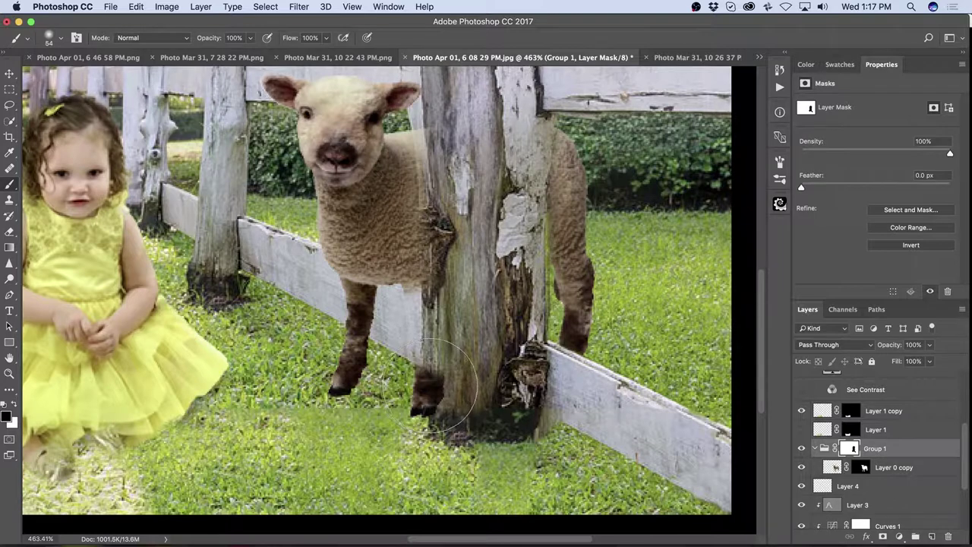
- Rework the mask at the front hoof beside the post, restoring it and hiding only the part that overlaps the post
drag(426, 388, 419, 384)
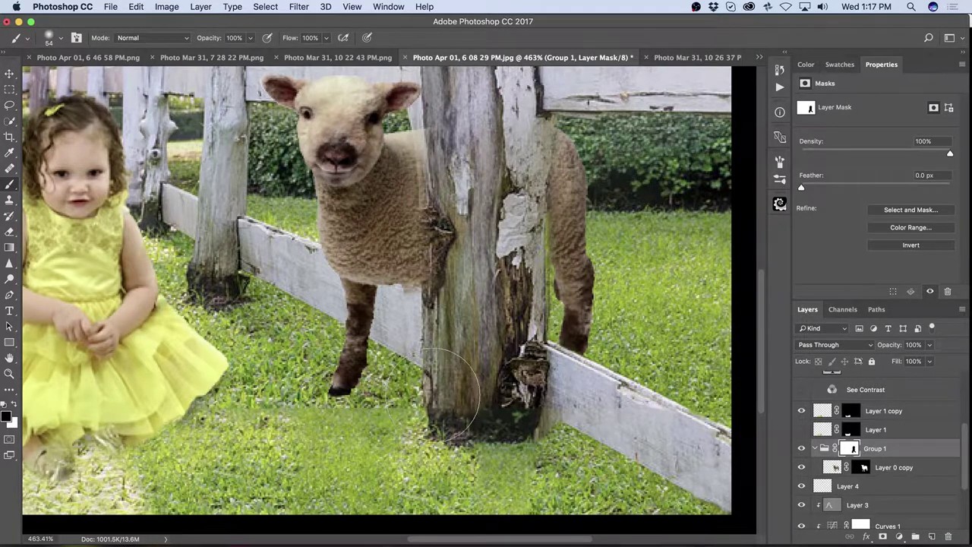
key(x)
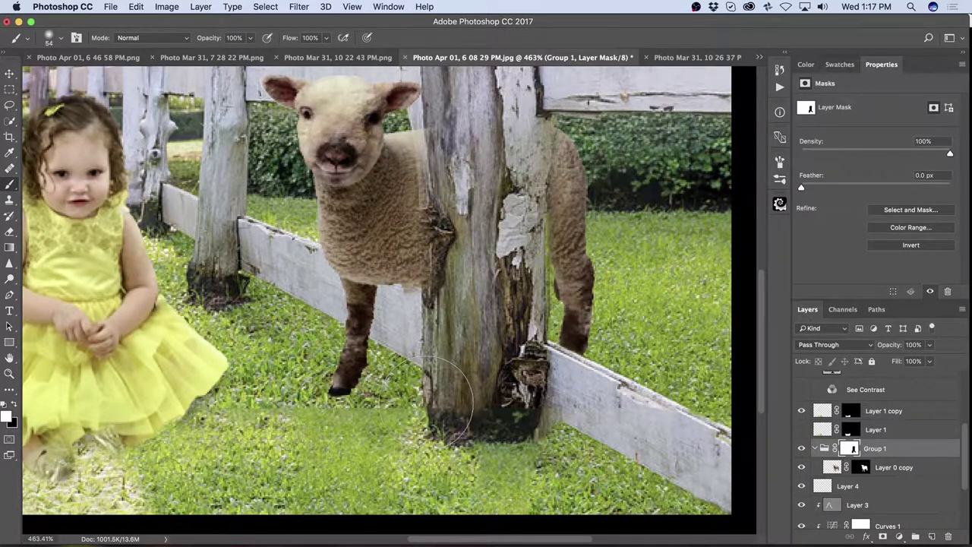
drag(445, 401, 422, 402)
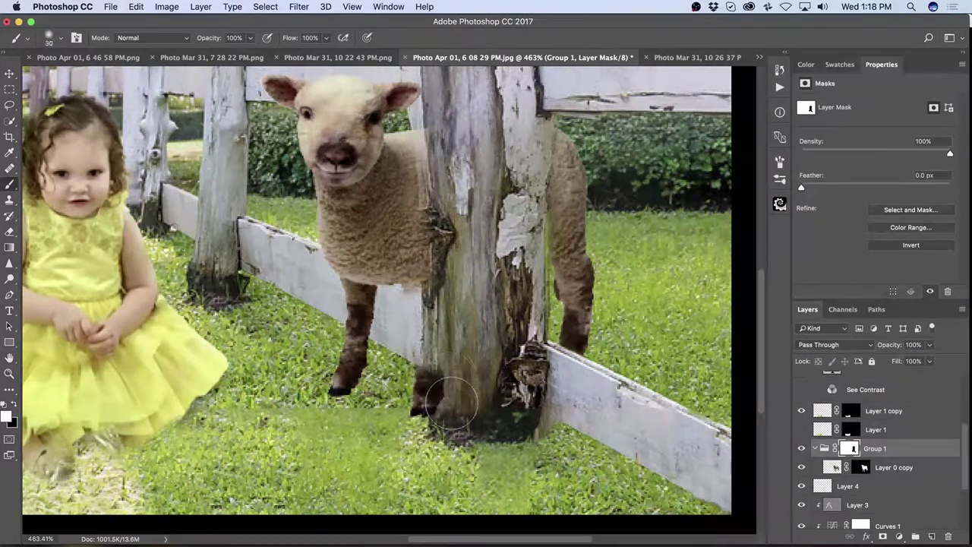
key(x)
drag(442, 392, 446, 419)
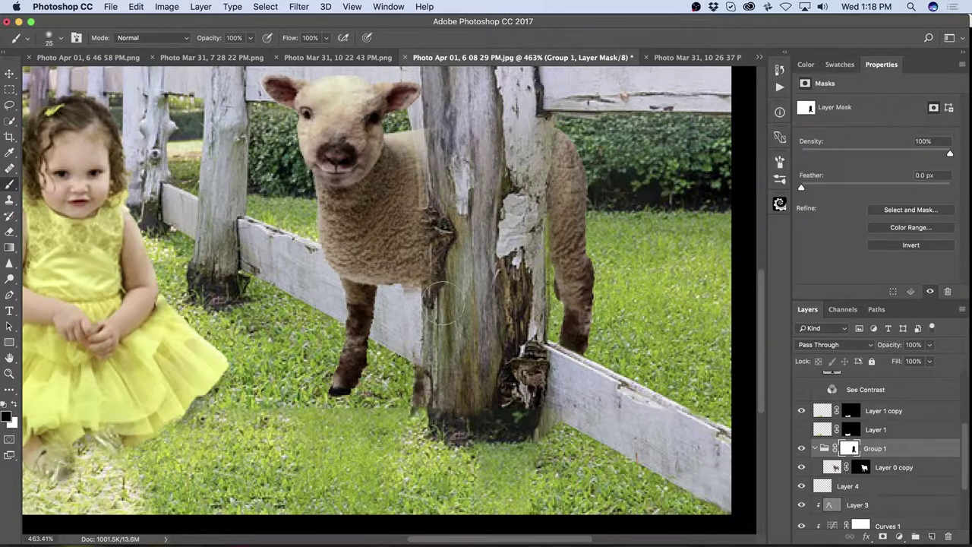
- Mask out the lamb's belly and leg over the lower rail, and restore the wool along the rail's upper edge with a small brush
mouse_move(404, 313)
mouse_down()
mouse_move(387, 291)
mouse_move(412, 304)
mouse_move(324, 262)
mouse_up()
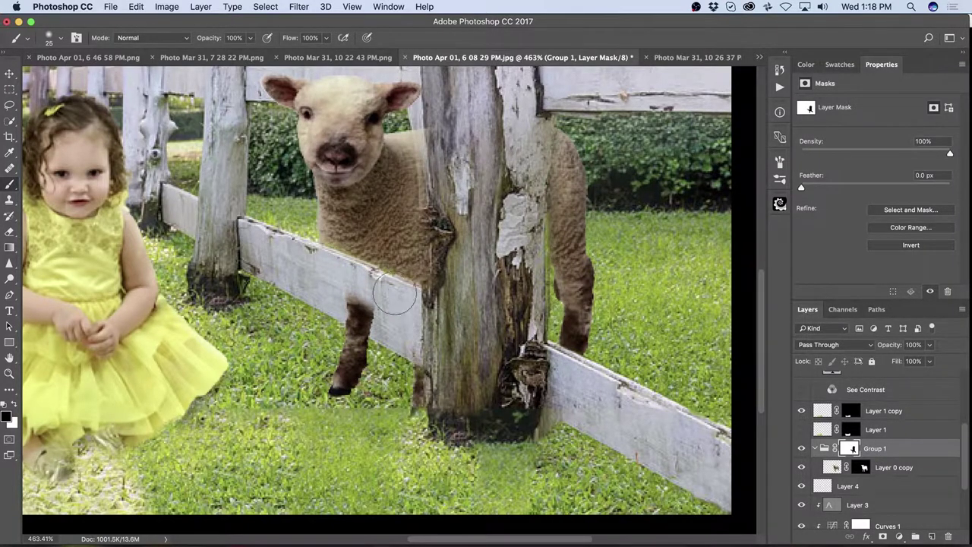
key(z)
drag(396, 271, 405, 271)
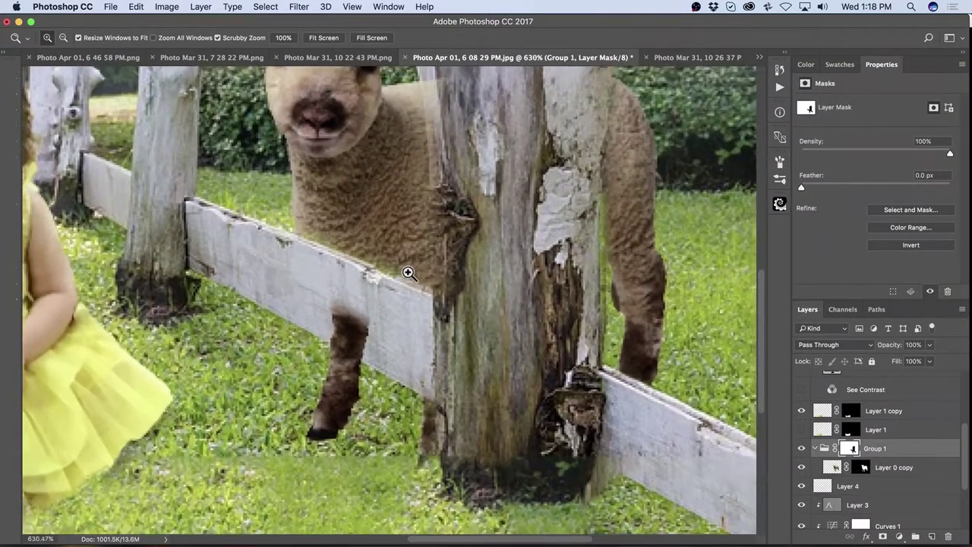
key(b)
key(bracketleft)
key(bracketleft)
key(bracketleft)
key(bracketleft)
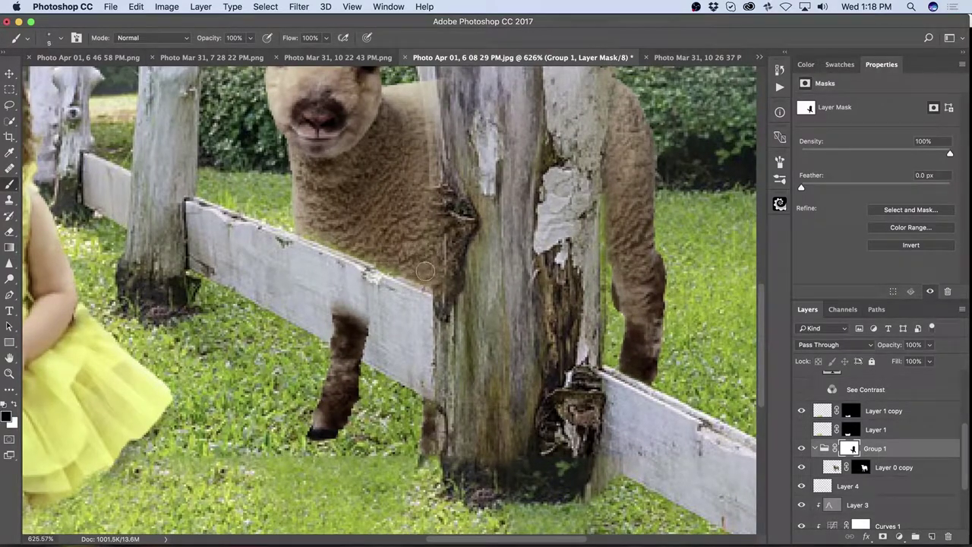
key(x)
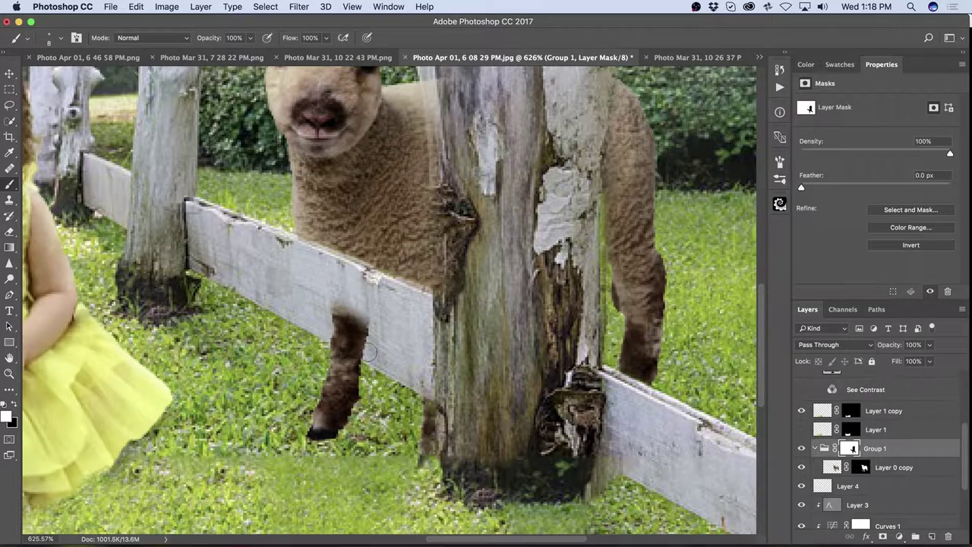
- Paint out the remaining piece of the other front leg over the lower rail with an 8 px black brush
key(x)
mouse_move(347, 337)
mouse_down()
mouse_move(351, 322)
mouse_move(345, 350)
mouse_up()
drag(348, 317, 361, 319)
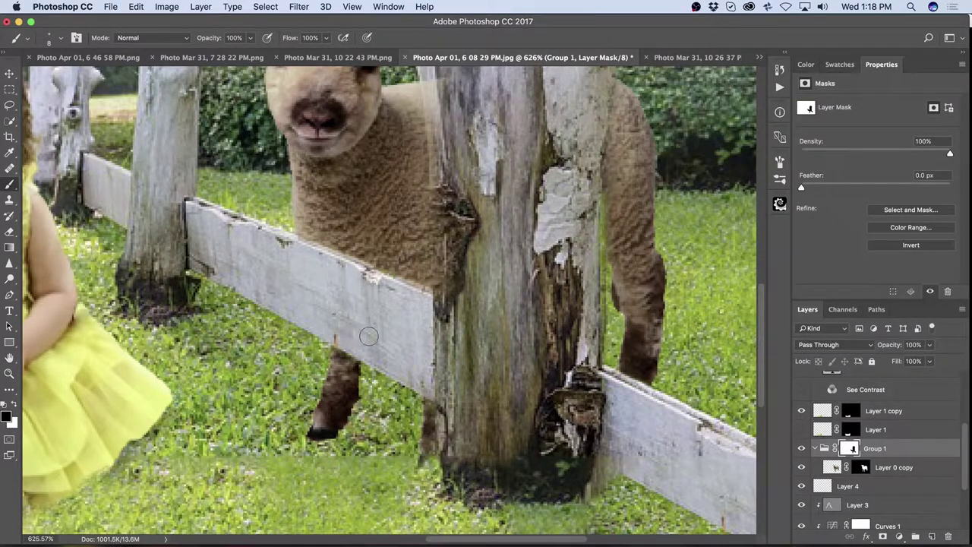
- Touch up the group mask along the post's front edge, alternating white and black so the lamb's back and shoulder meet the wood cleanly
drag(382, 341, 410, 425)
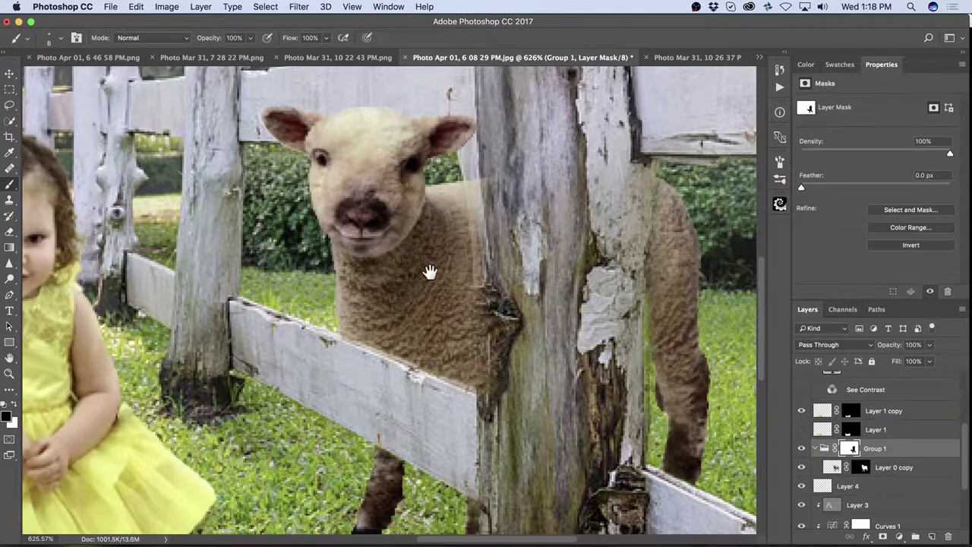
drag(429, 272, 428, 409)
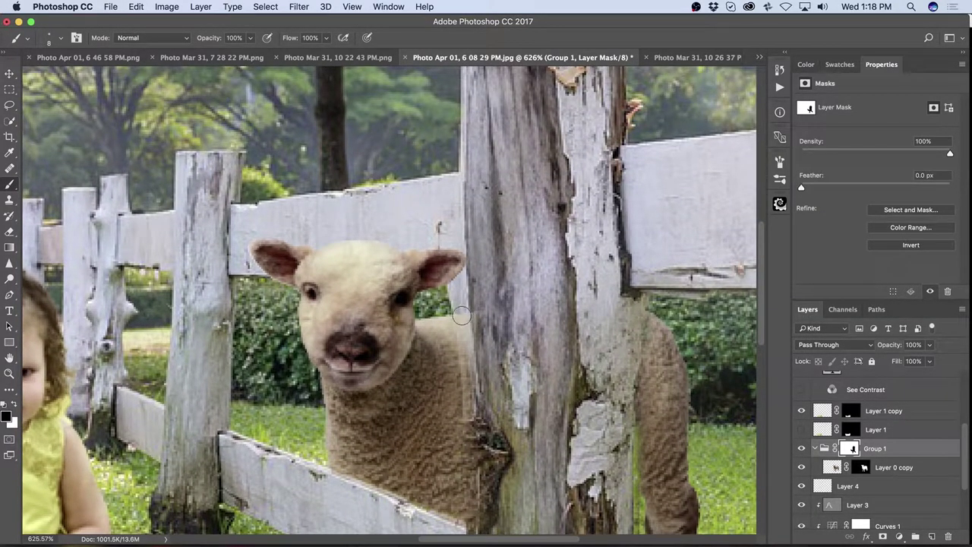
key(x)
mouse_move(466, 351)
mouse_down()
mouse_move(458, 411)
mouse_move(469, 428)
mouse_move(457, 404)
mouse_up()
key(x)
key(x)
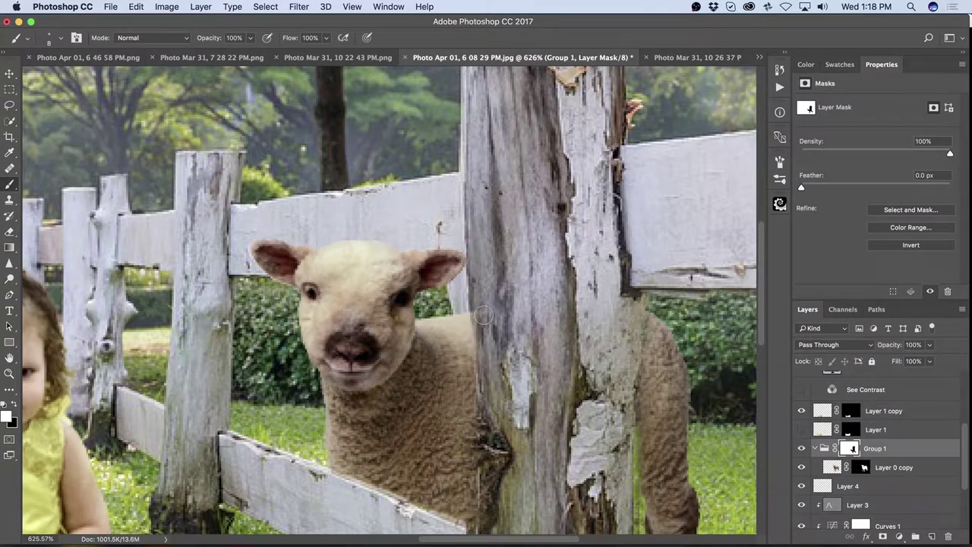
key(x)
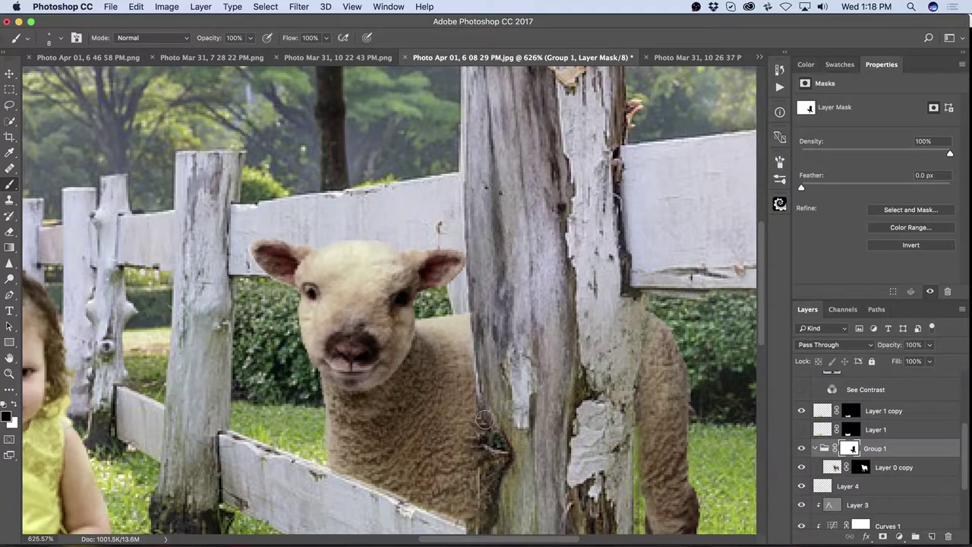
- Touch up the group mask where the lamb meets the lower rail and post, restoring its rear edge beside the post with white
drag(483, 502, 475, 502)
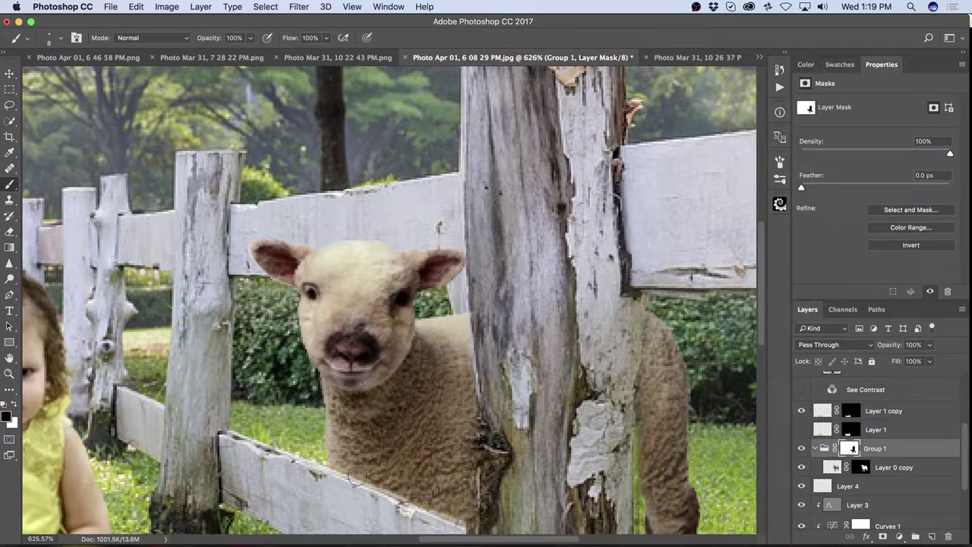
scroll(356, 476, down, 4)
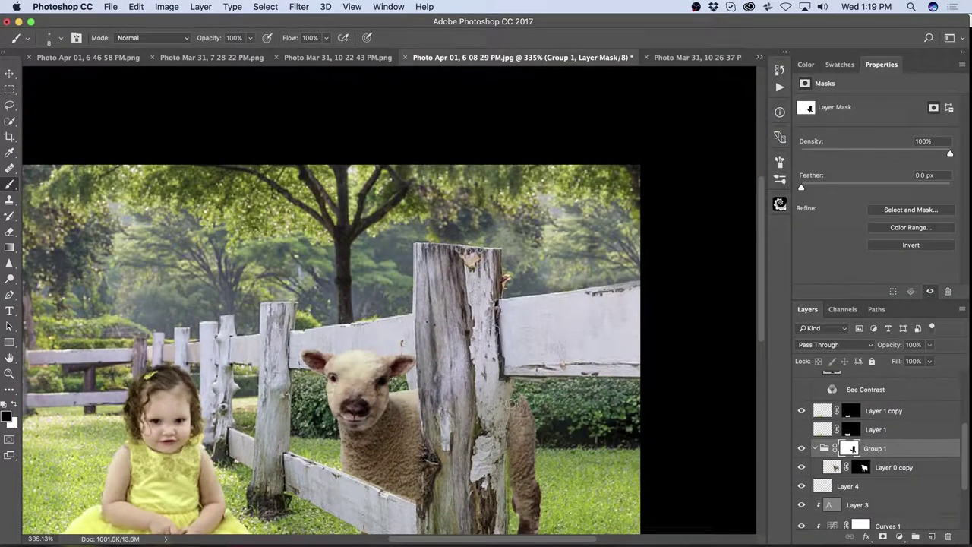
key(z)
key(x)
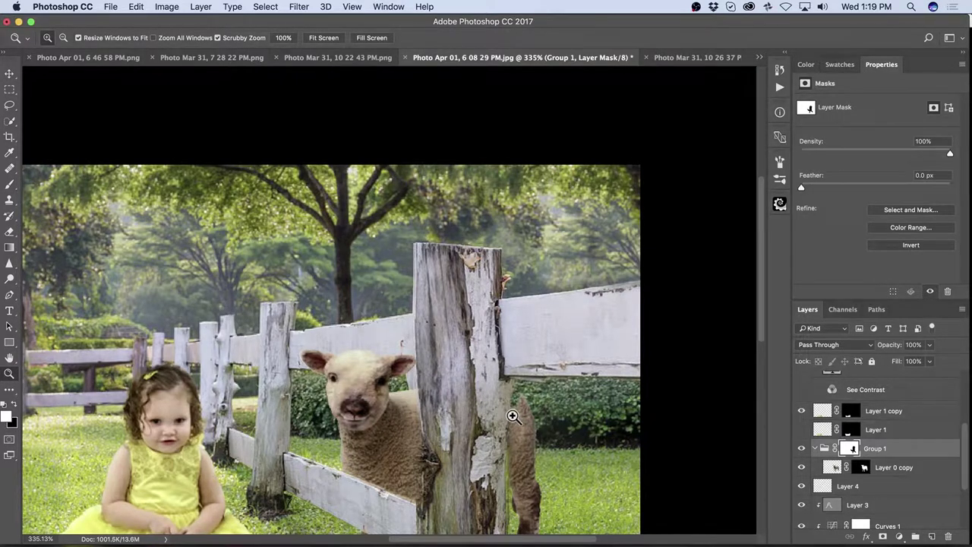
key(b)
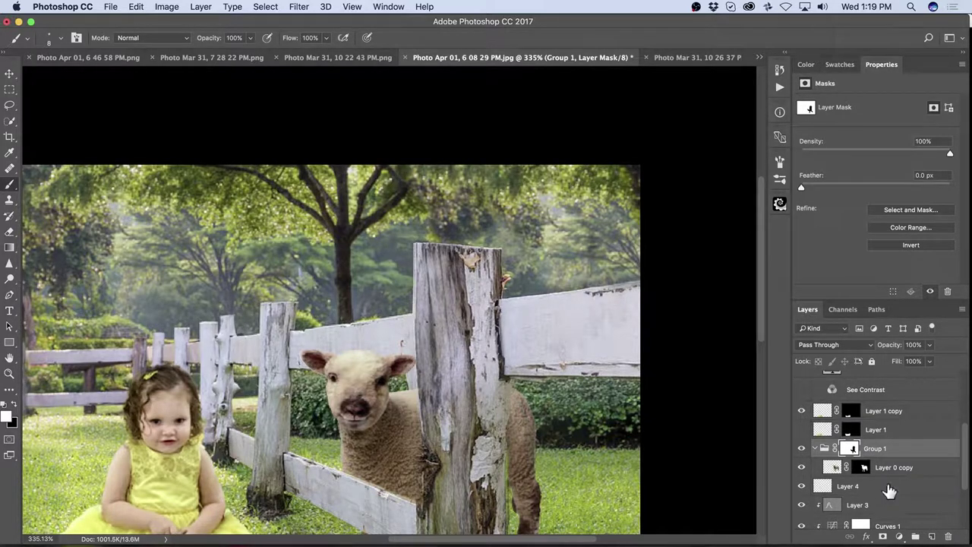
- Reposition the lamb layer inside the group so its head and body sit naturally behind the post and lower rail
click(835, 467)
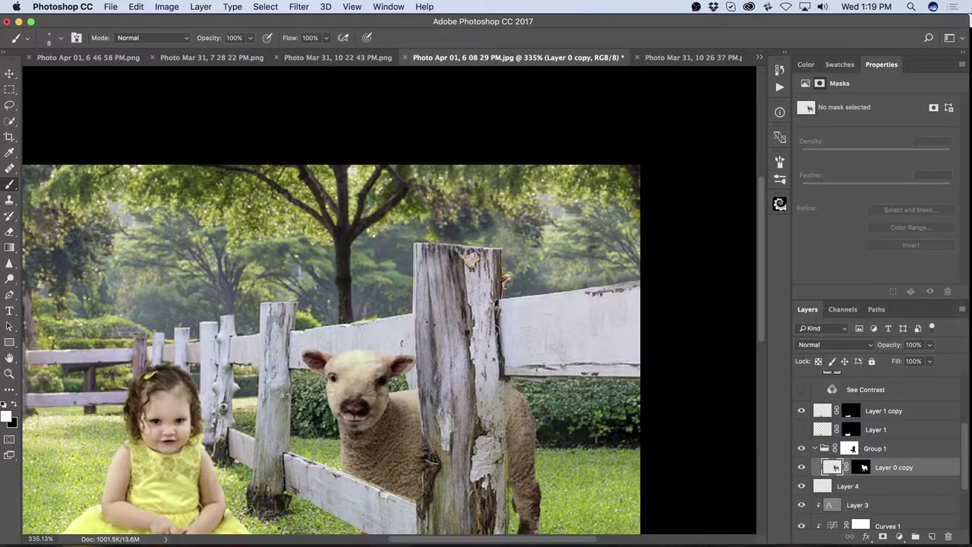
key(v)
mouse_move(403, 457)
mouse_down()
mouse_move(446, 460)
mouse_move(318, 431)
mouse_move(434, 448)
mouse_move(410, 461)
mouse_move(410, 448)
mouse_up()
drag(471, 372, 466, 270)
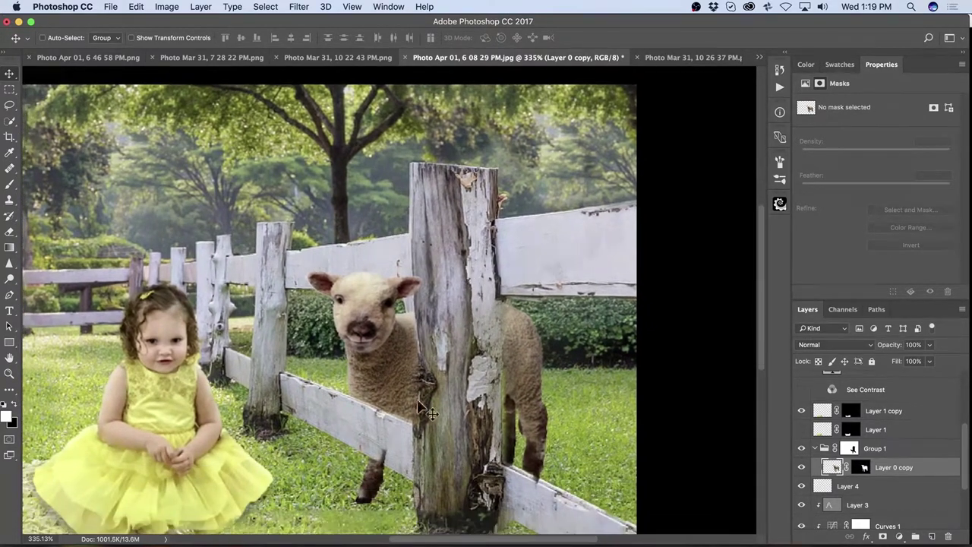
drag(385, 358, 380, 393)
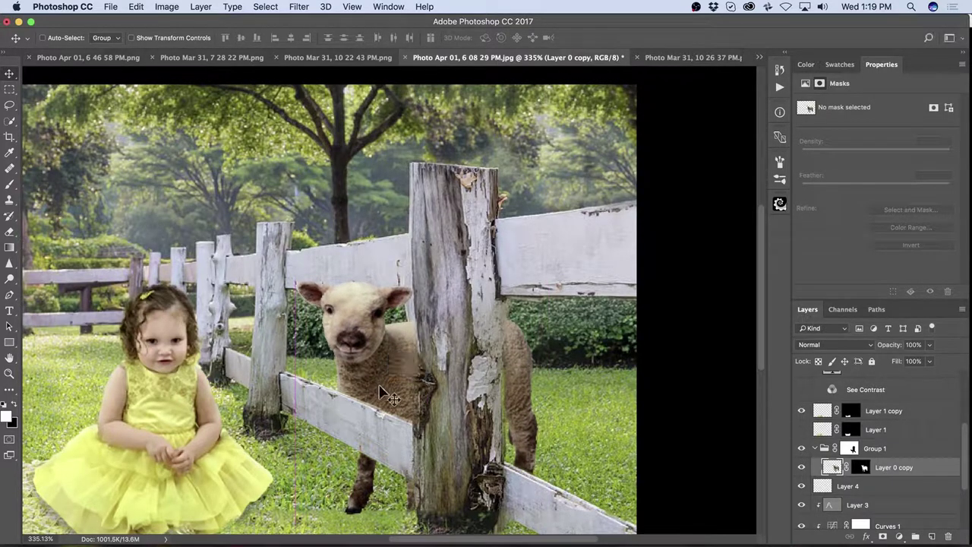
drag(451, 357, 460, 313)
mouse_move(410, 334)
mouse_down()
mouse_move(393, 333)
mouse_move(398, 307)
mouse_move(423, 302)
mouse_move(416, 327)
mouse_move(404, 328)
mouse_up()
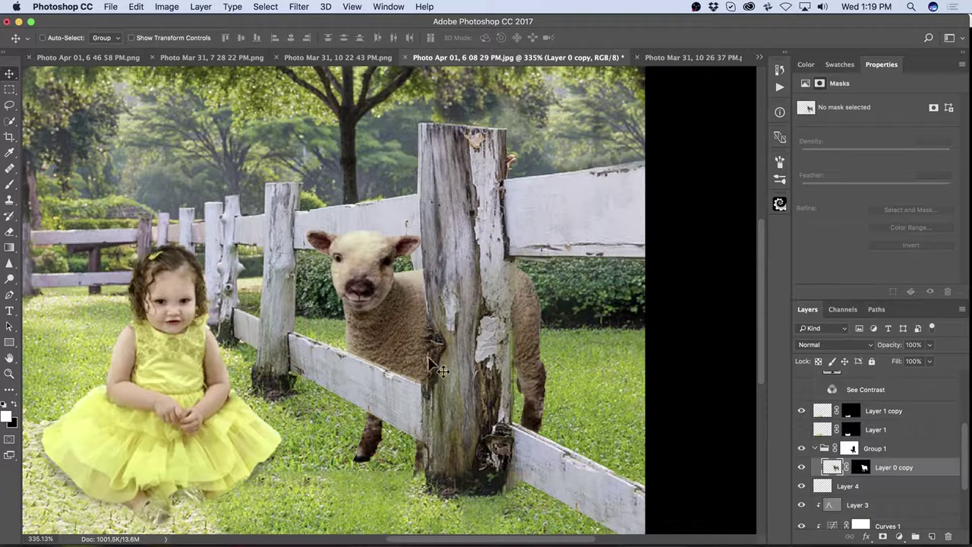
- Nudge the lamb slightly downward behind the fence in small increments
key(Down)
key(Down)
key(Down)
key(Down)
key(Down)
key(Down)
key(Down)
key(Down)
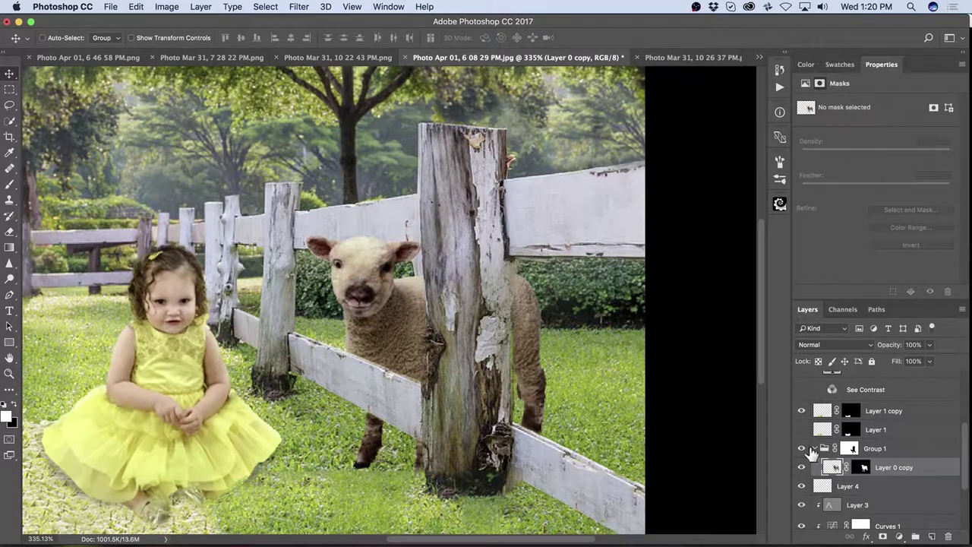
- Lasso the lamb's visible front leg below the rail with a 5 px feather and copy it to a new layer
key(l)
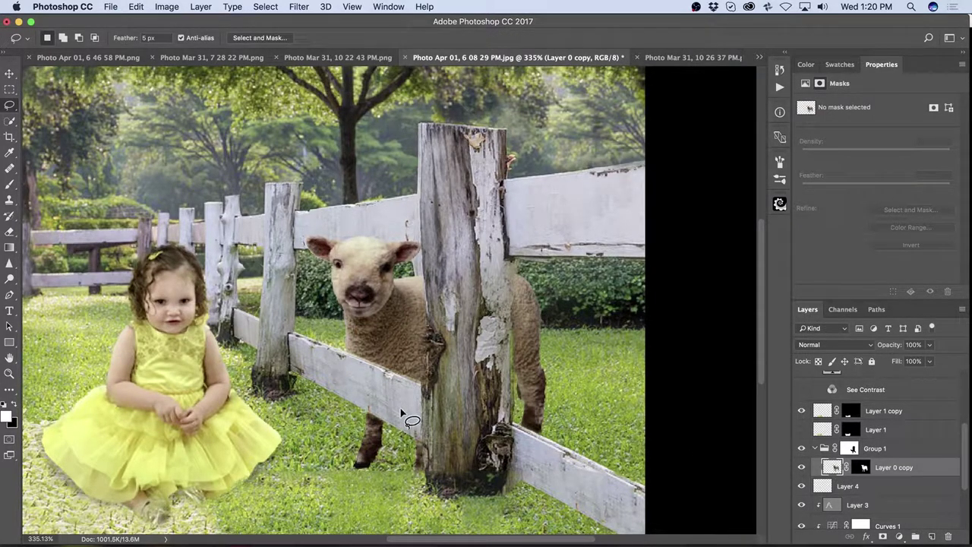
mouse_move(366, 391)
mouse_down()
mouse_move(328, 468)
mouse_move(348, 489)
mouse_move(378, 483)
mouse_move(398, 460)
mouse_move(396, 410)
mouse_up()
key(ctrl+j)
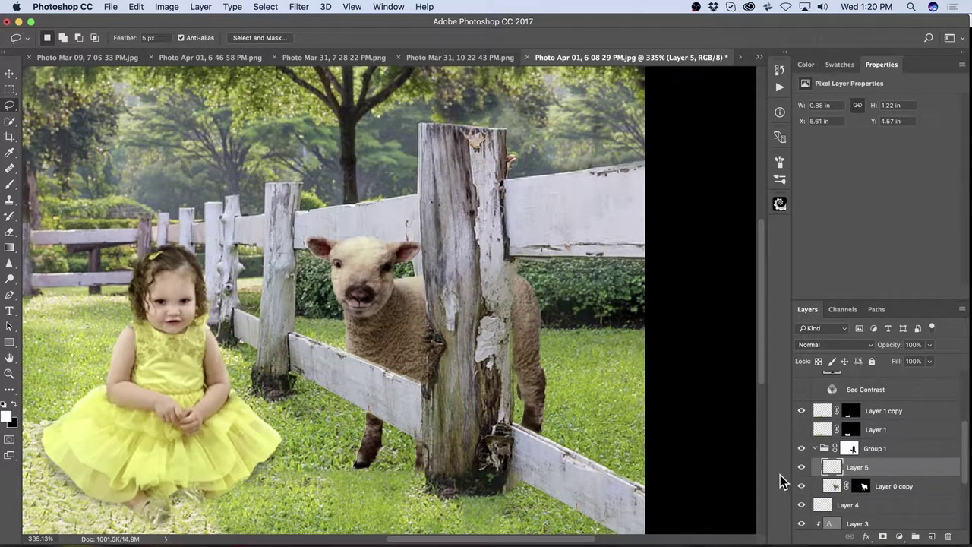
- Hide the original front leg on the Layer 0 copy mask with a soft 40 px black brush
click(834, 489)
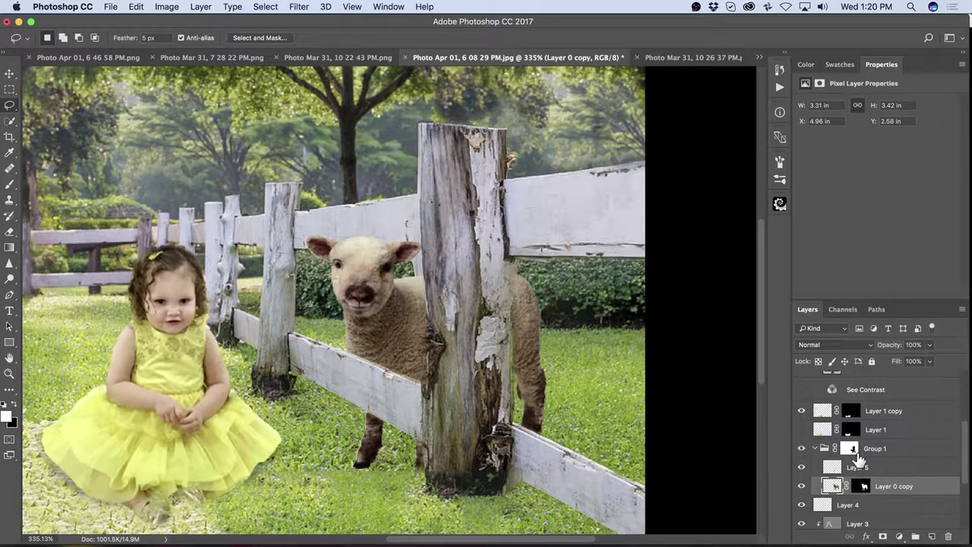
click(865, 487)
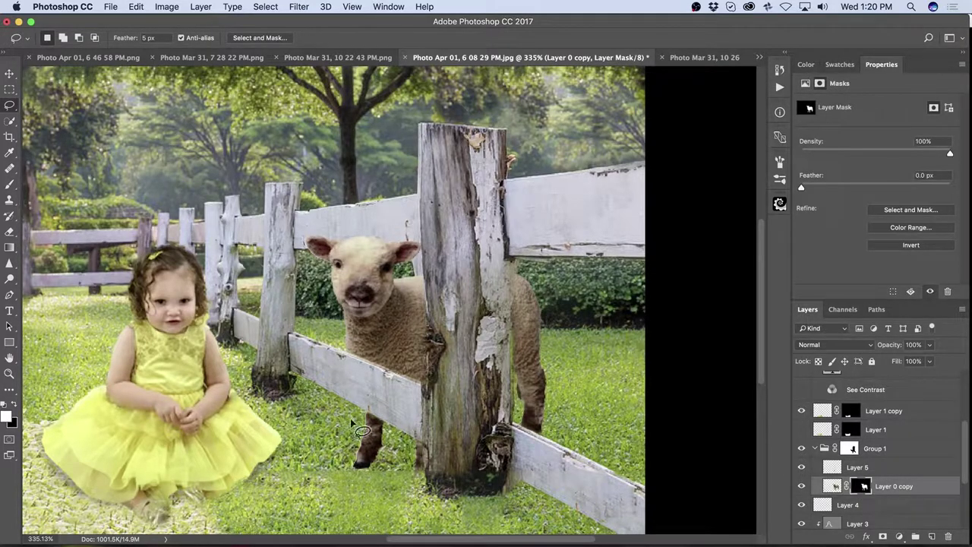
key(b)
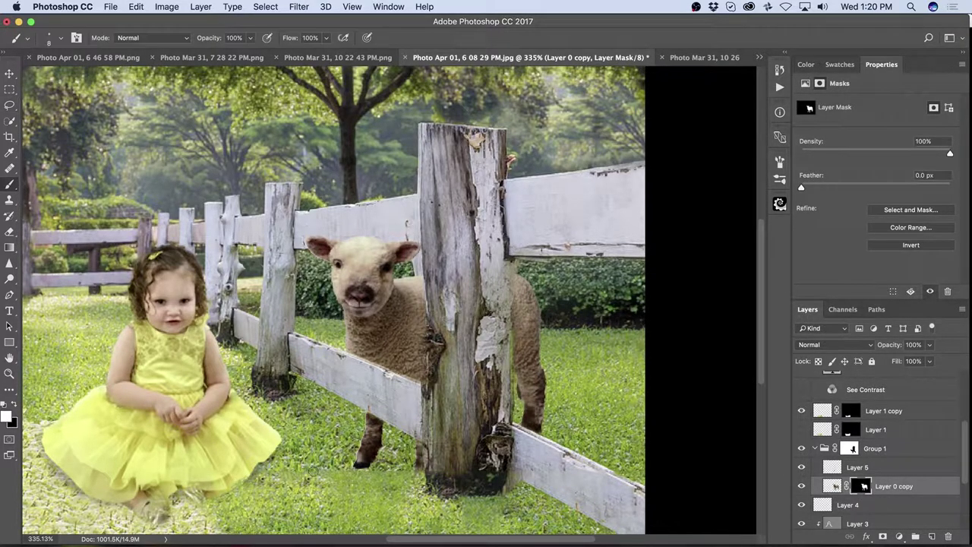
key(bracketright)
key(bracketright)
key(bracketright)
key(bracketright)
key(bracketright)
key(x)
- Select the copied leg on Layer 5 and nudge it a little to the right and up
click(832, 468)
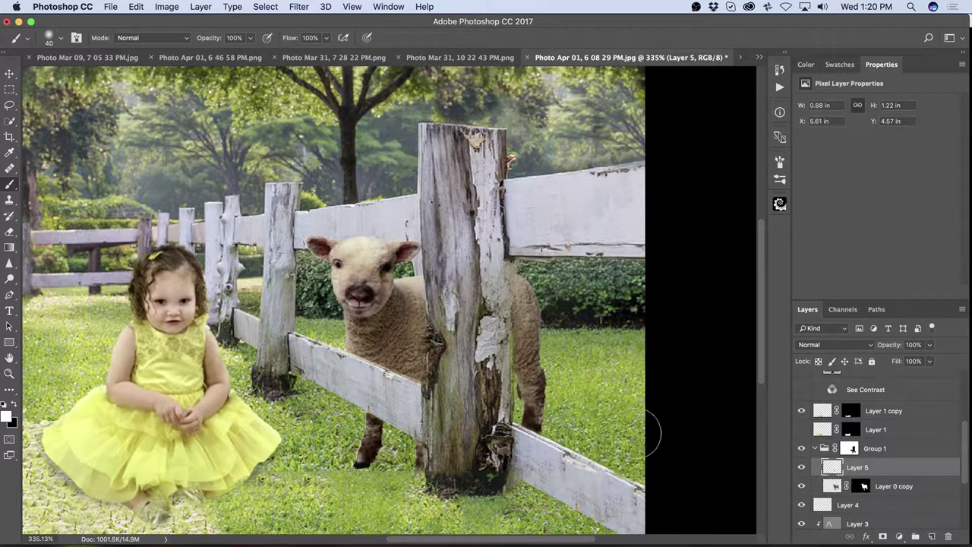
key(v)
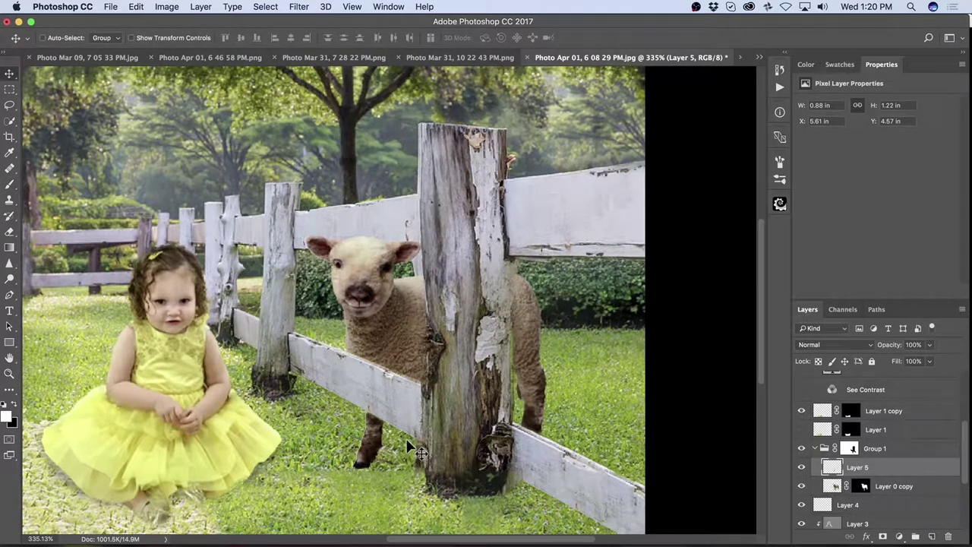
key(Right)
key(Right)
key(Right)
key(Up)
key(Up)
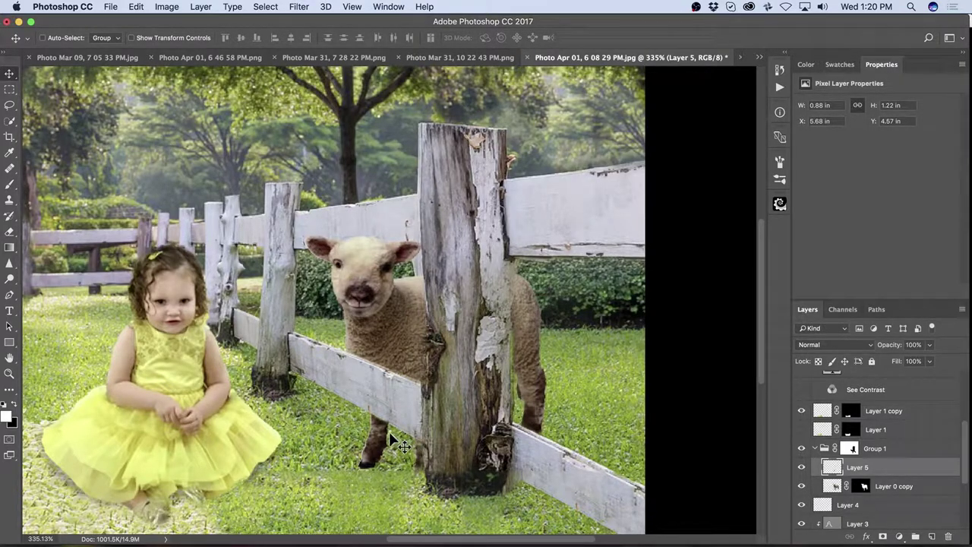
- Free-transform the copied front leg, rotating it and moving it up so only its lower part shows beneath the rail
key(super+t)
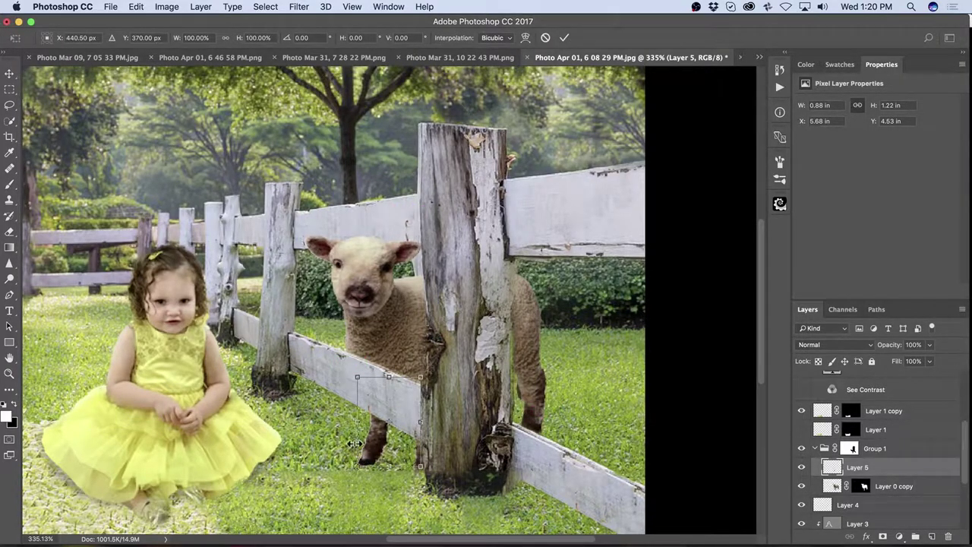
drag(451, 480, 461, 467)
mouse_move(394, 445)
mouse_down()
mouse_move(408, 443)
mouse_move(389, 429)
mouse_up()
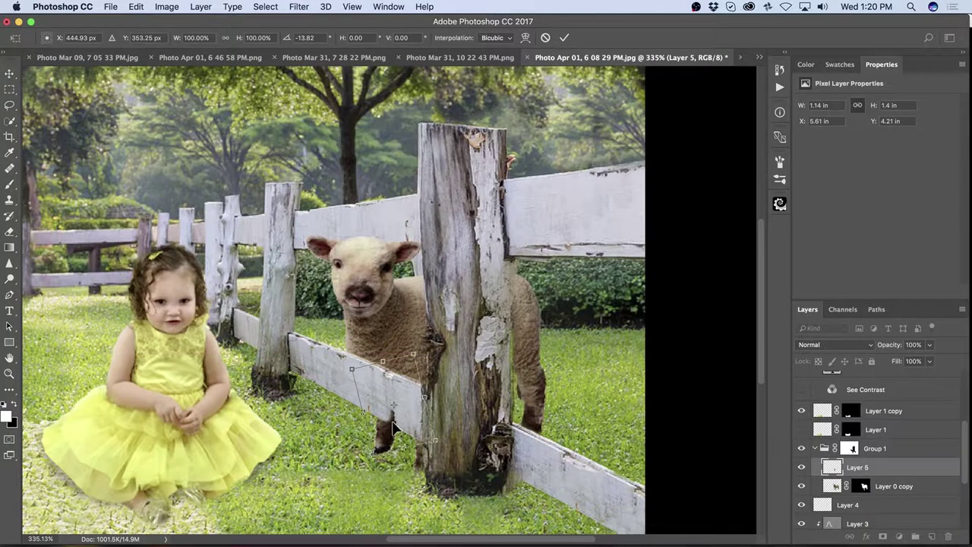
key(Left)
key(Left)
key(Left)
key(Left)
key(Down)
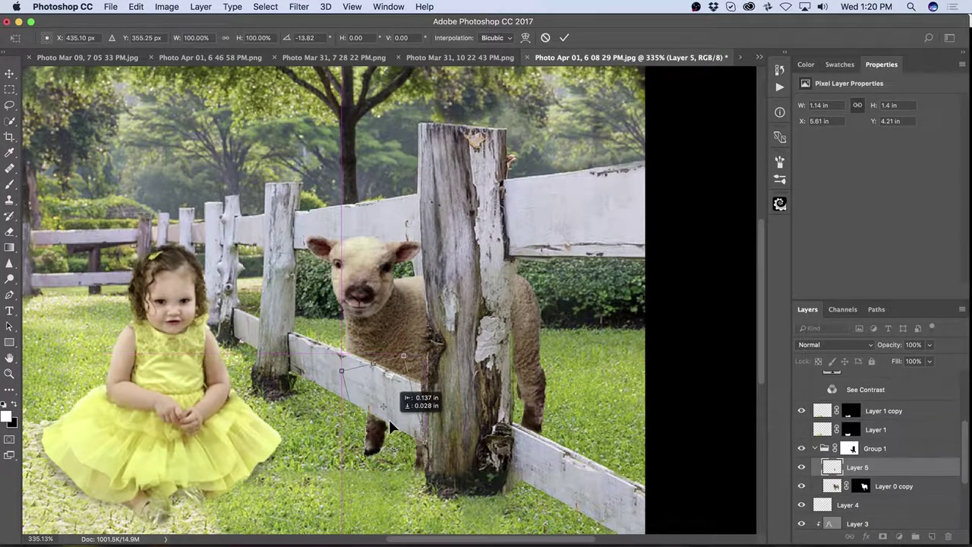
key(Up)
key(Up)
key(Up)
key(Up)
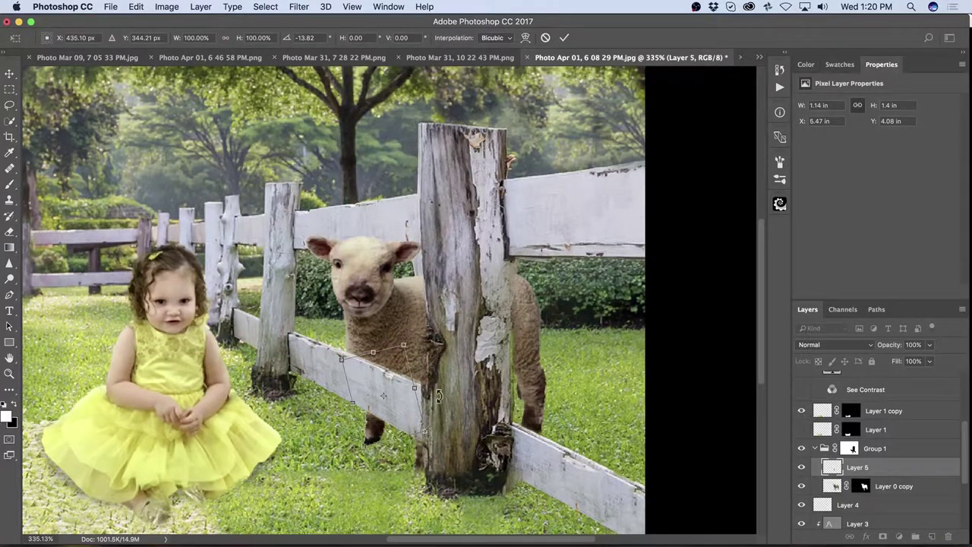
drag(446, 399, 454, 424)
key(Return)
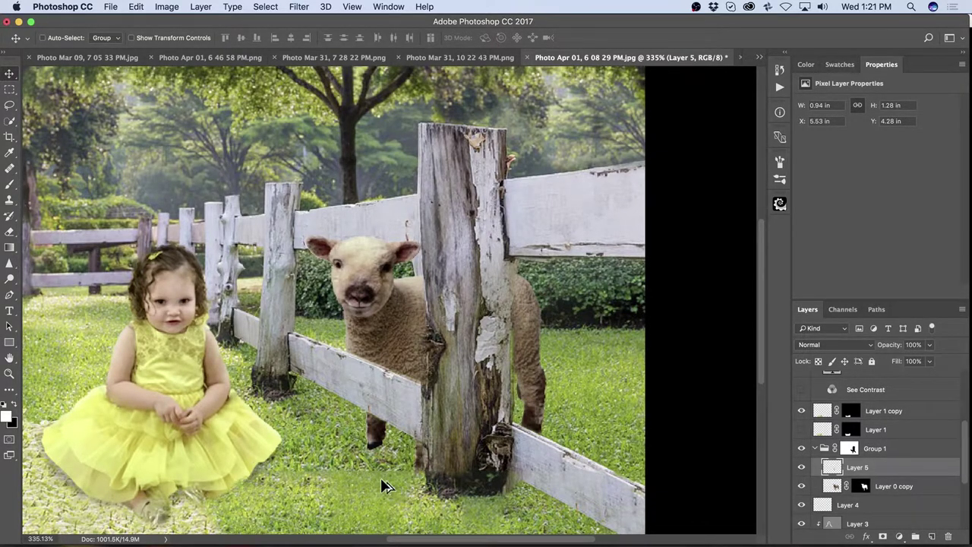
- Check the composite's blacks and whites with the Set Back & White threshold layer, sweeping the level to 1 and 148, and hide the layer
scroll(382, 483, down, 5)
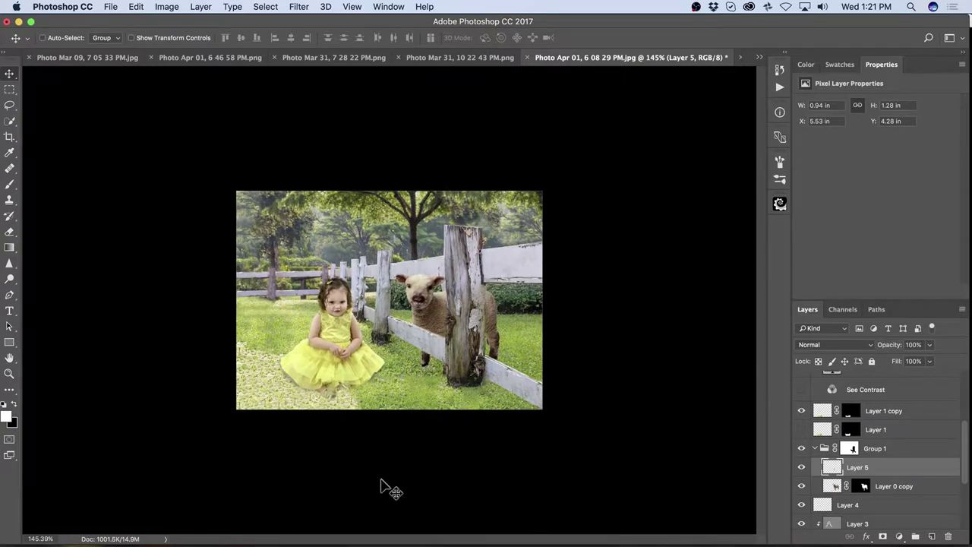
scroll(382, 484, down, 2)
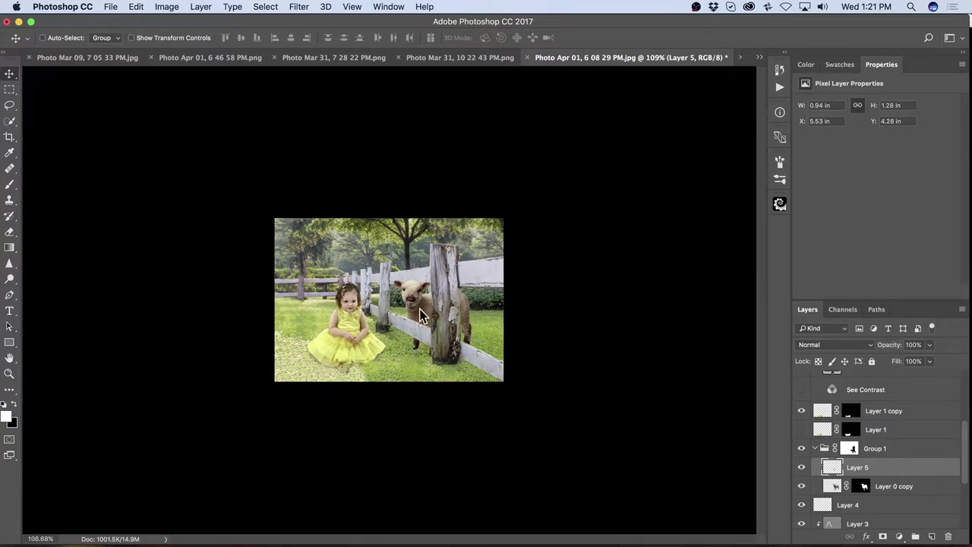
key(z)
drag(435, 314, 496, 311)
key(v)
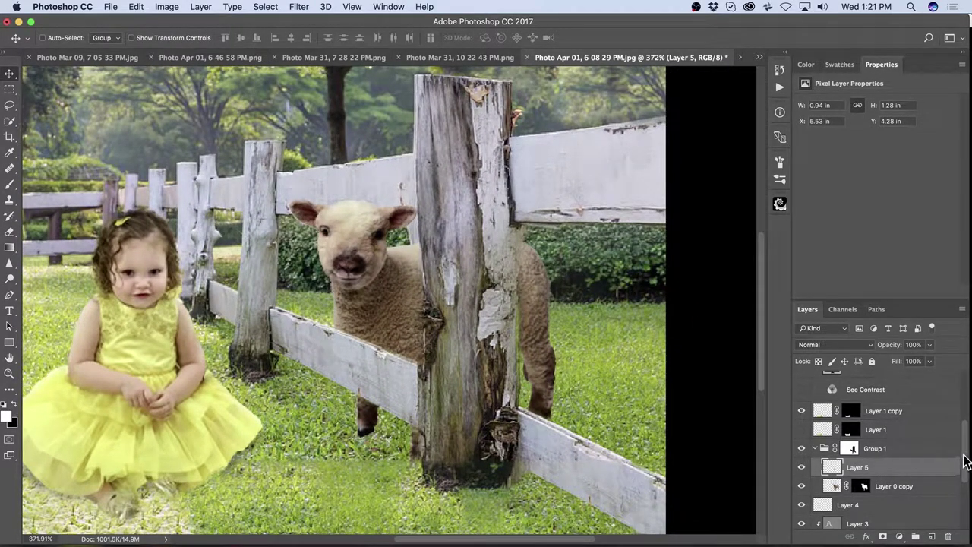
drag(964, 461, 968, 363)
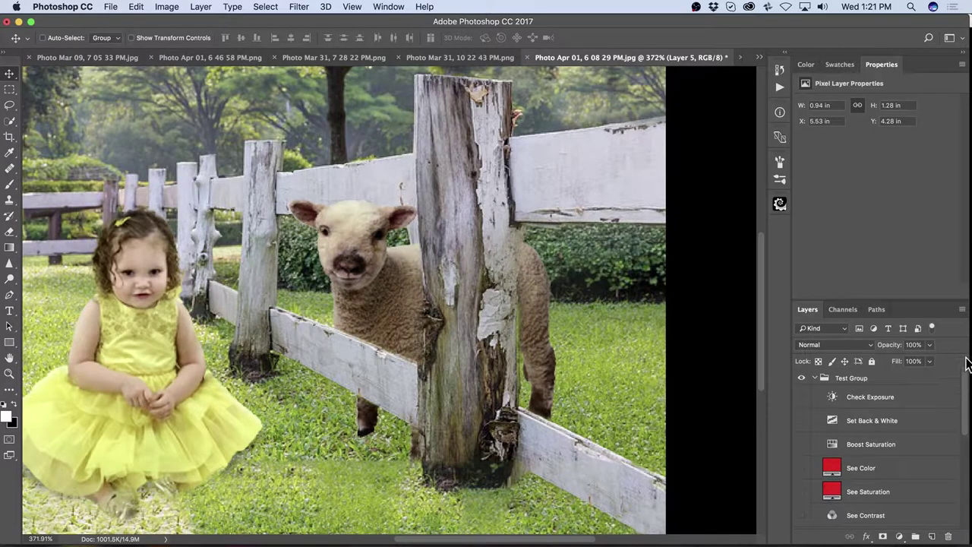
click(801, 420)
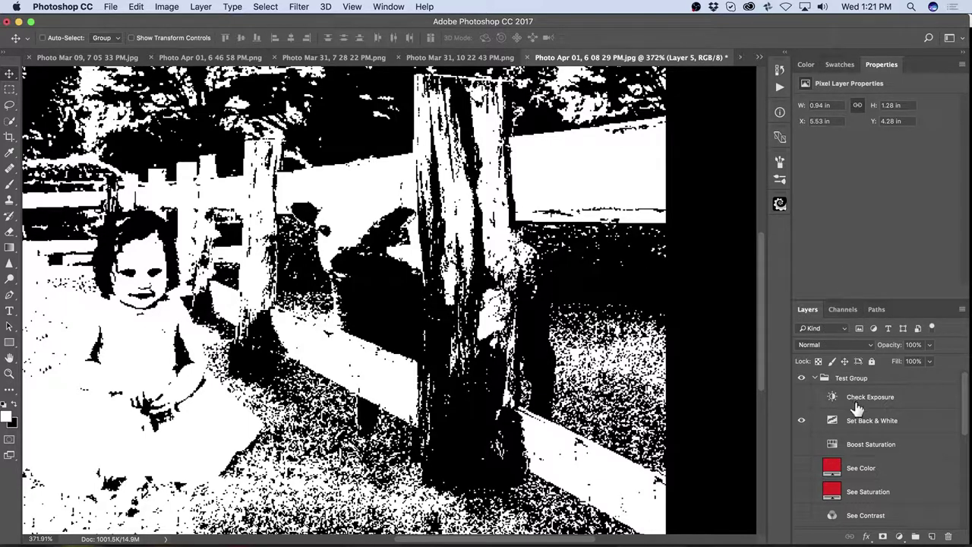
click(832, 423)
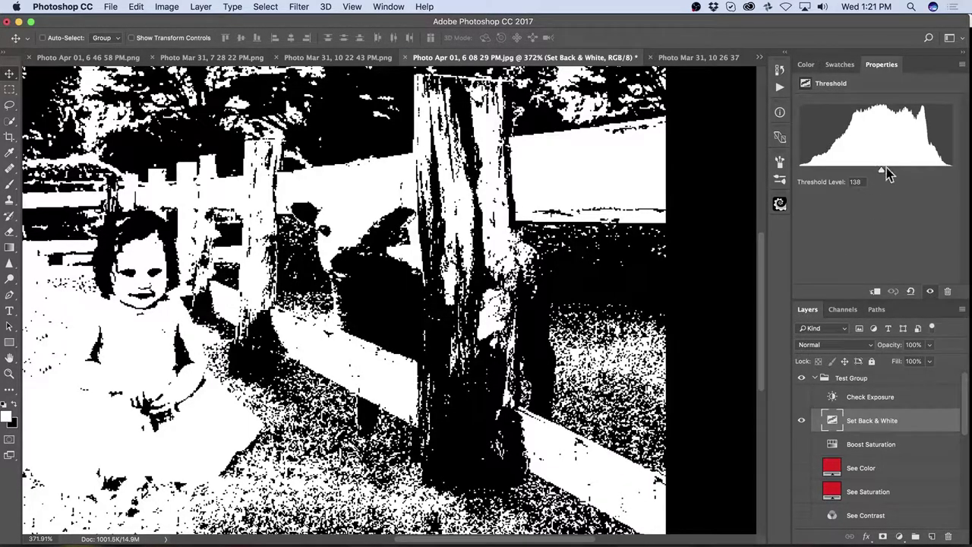
drag(882, 171, 787, 177)
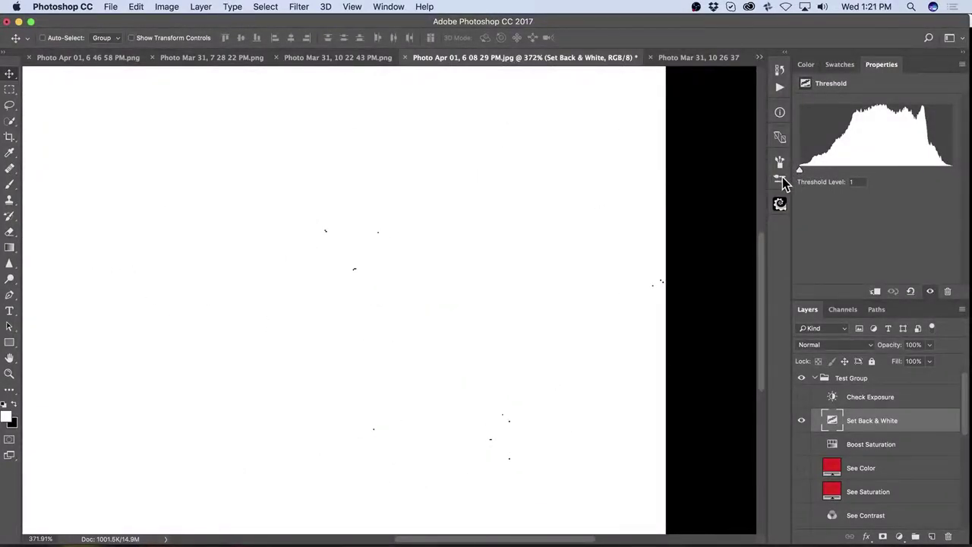
drag(799, 171, 887, 182)
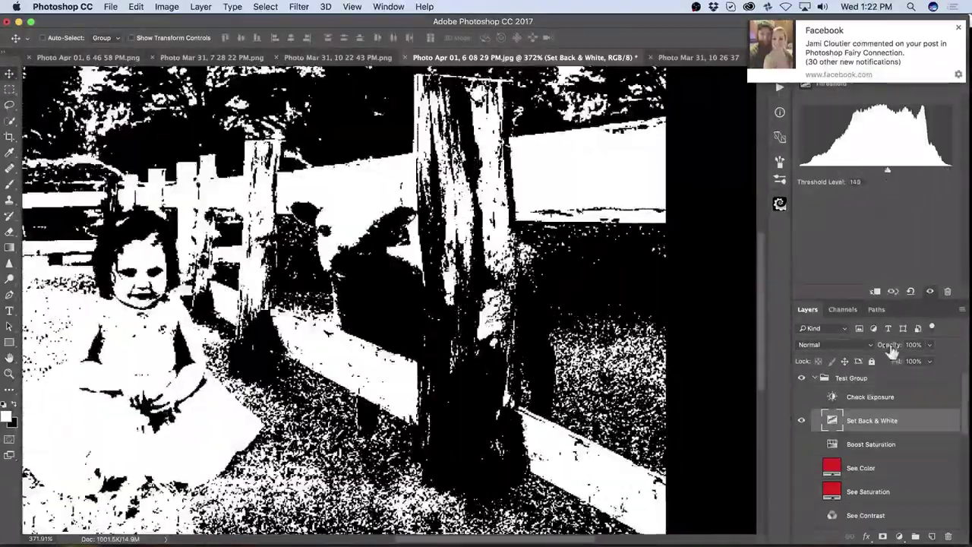
click(801, 420)
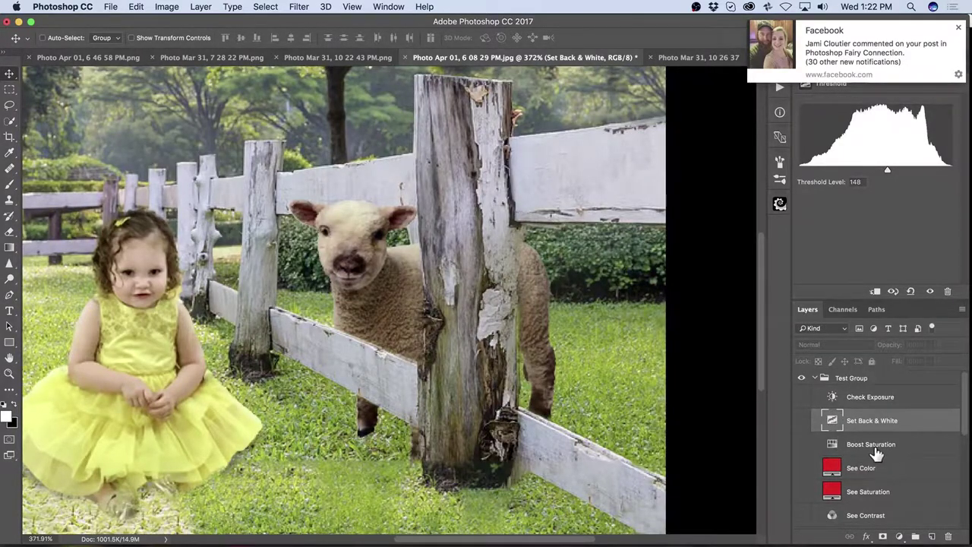
- Collapse Group 1 and add a Curves adjustment layer above it, clipped so it affects only the lamb group
drag(968, 424, 966, 503)
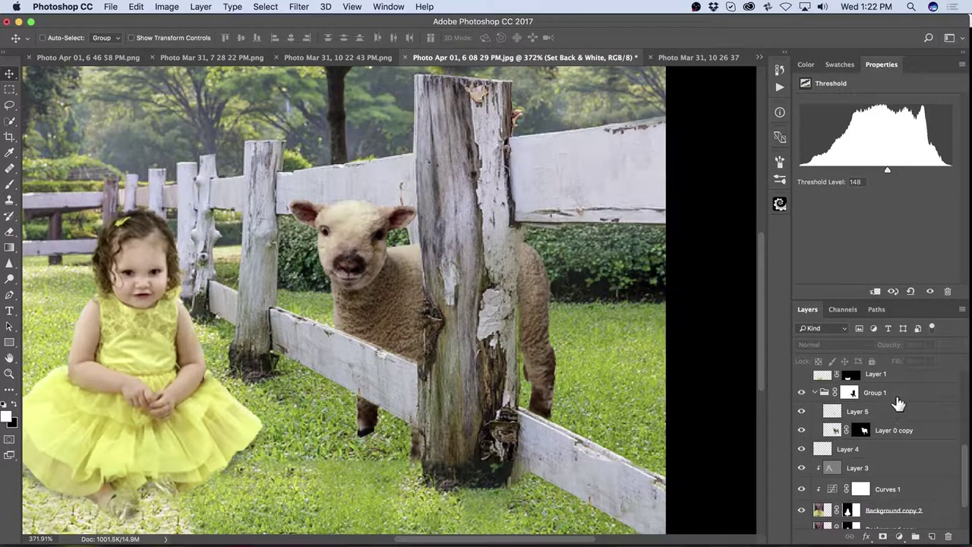
click(901, 398)
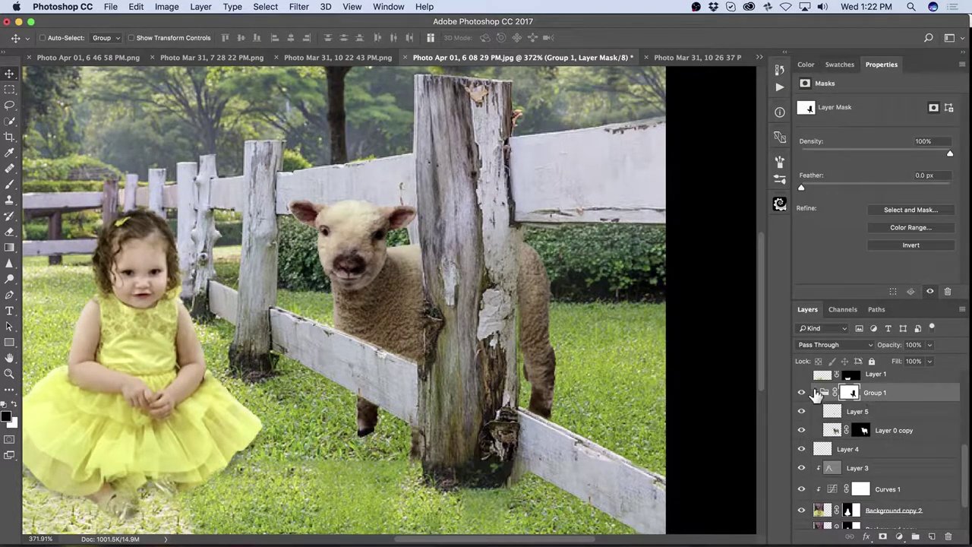
click(814, 393)
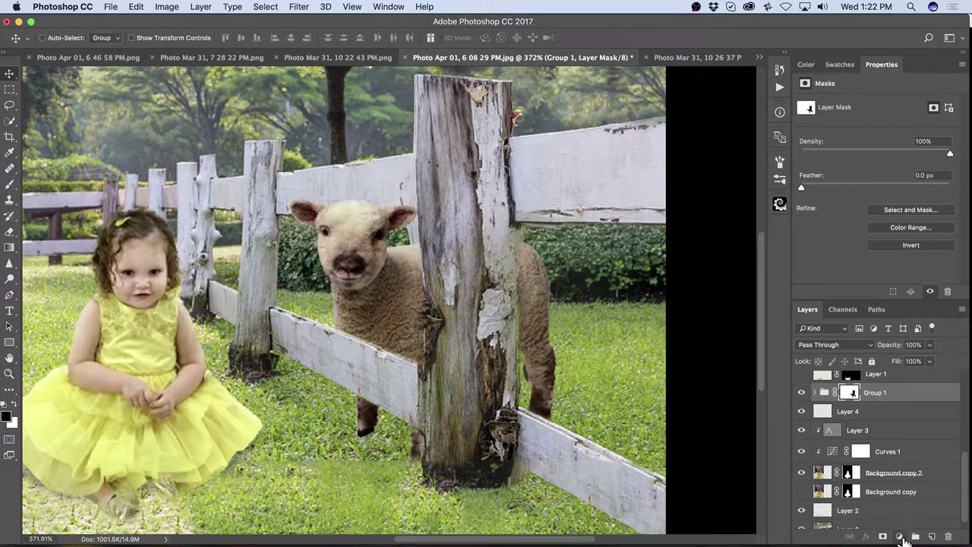
click(899, 537)
click(899, 537)
click(899, 536)
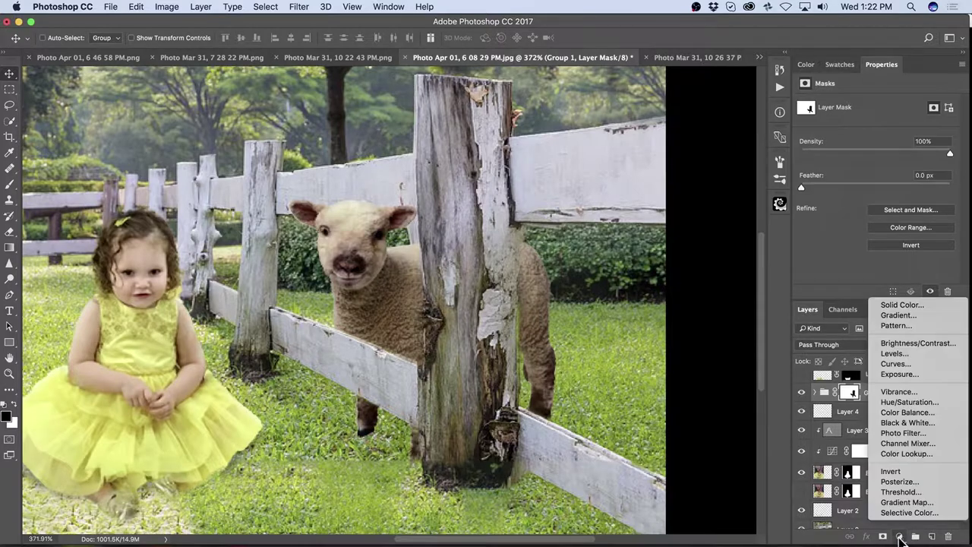
click(901, 363)
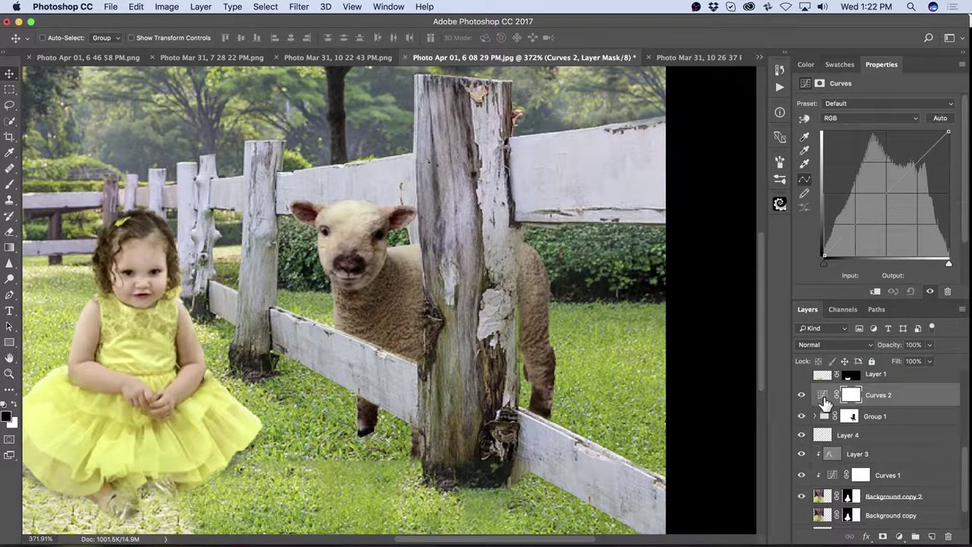
click(822, 403)
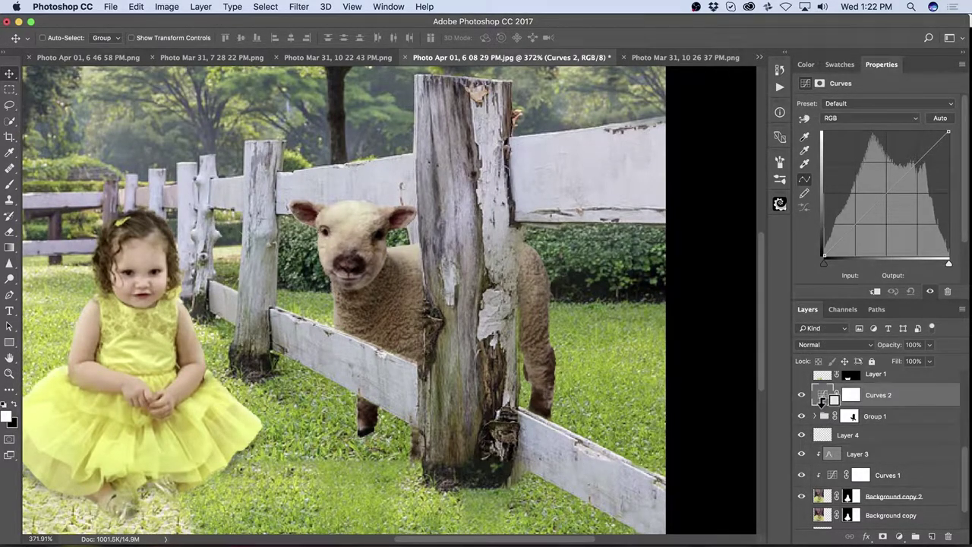
drag(824, 398, 846, 414)
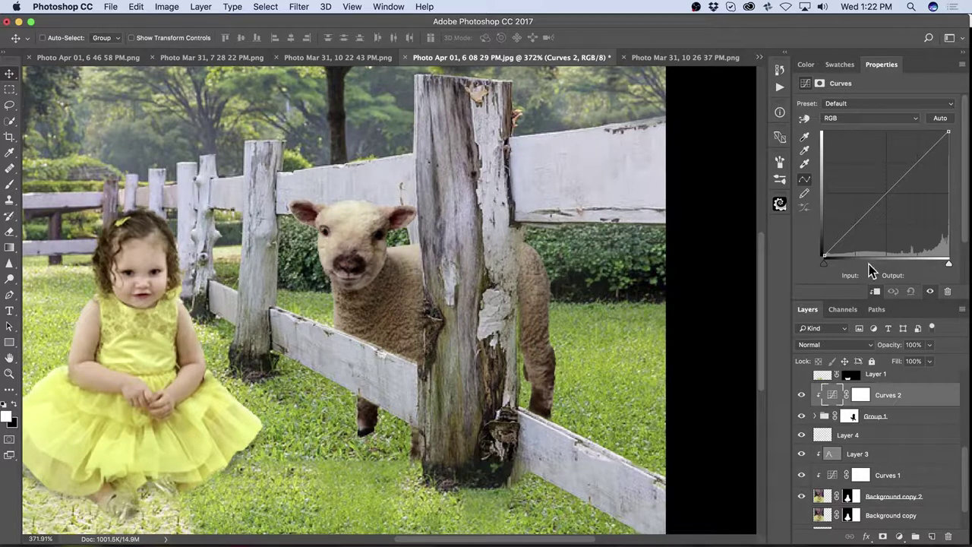
- Brighten the lamb with the clipped curve, raising the midtones from input 117 to output 147 and the shadows from 33 to 50
click(888, 186)
drag(888, 187, 875, 183)
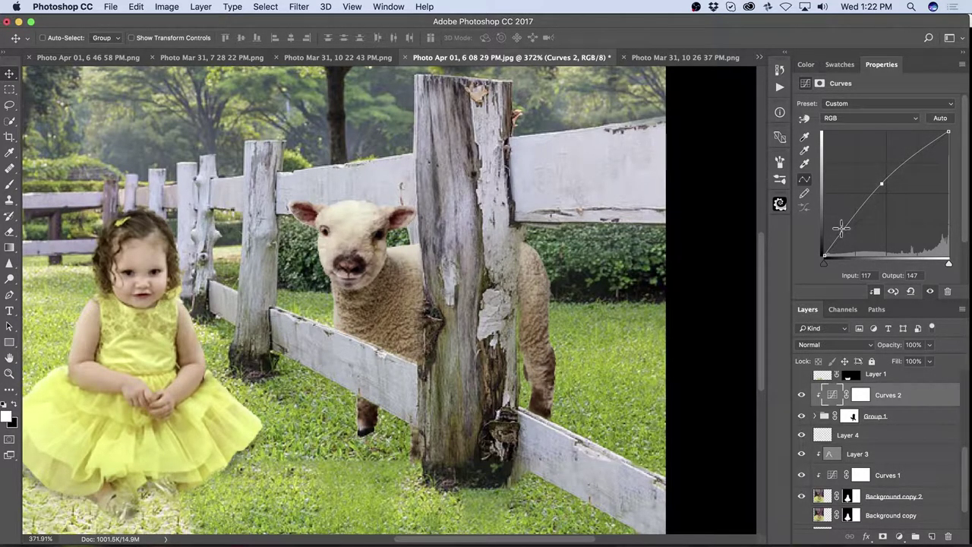
drag(842, 228, 840, 230)
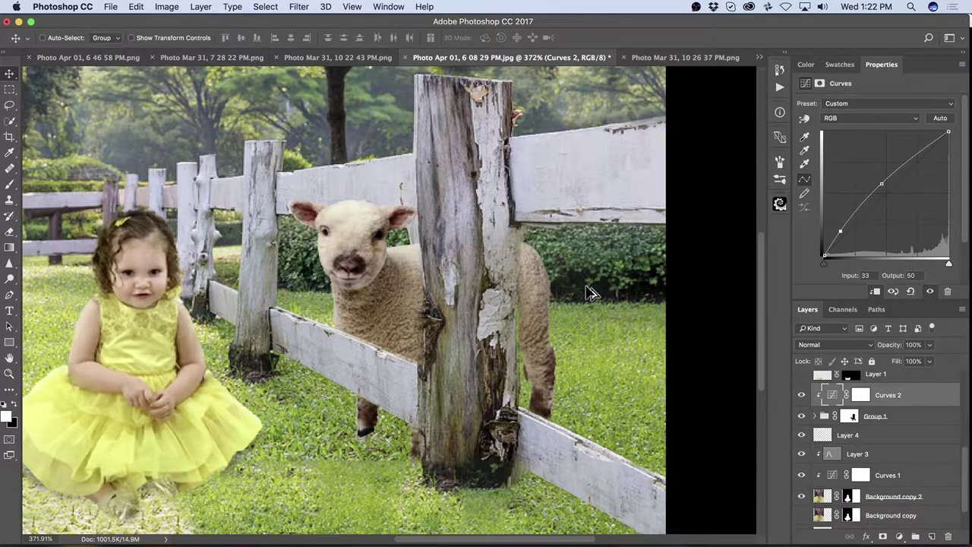
scroll(589, 292, down, 5)
scroll(591, 293, down, 2)
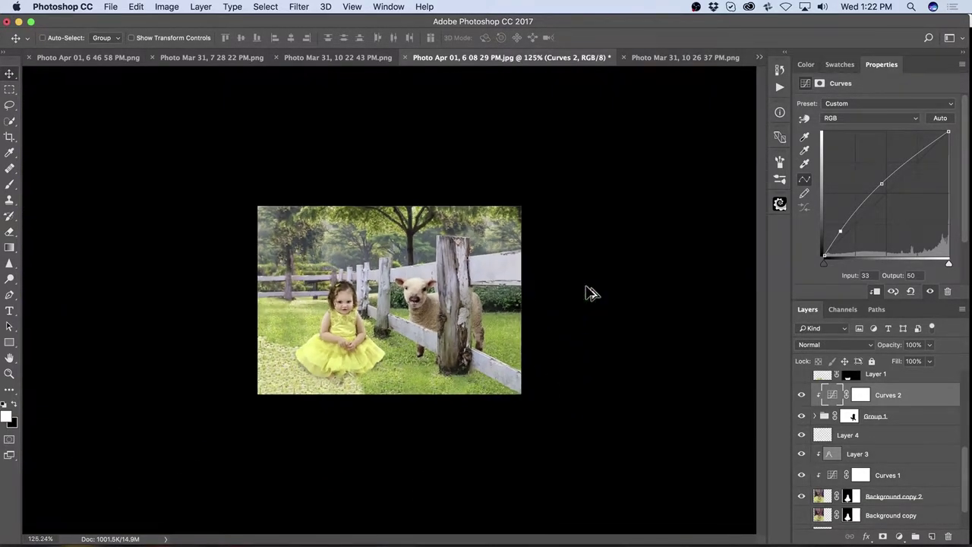
scroll(591, 293, up, 5)
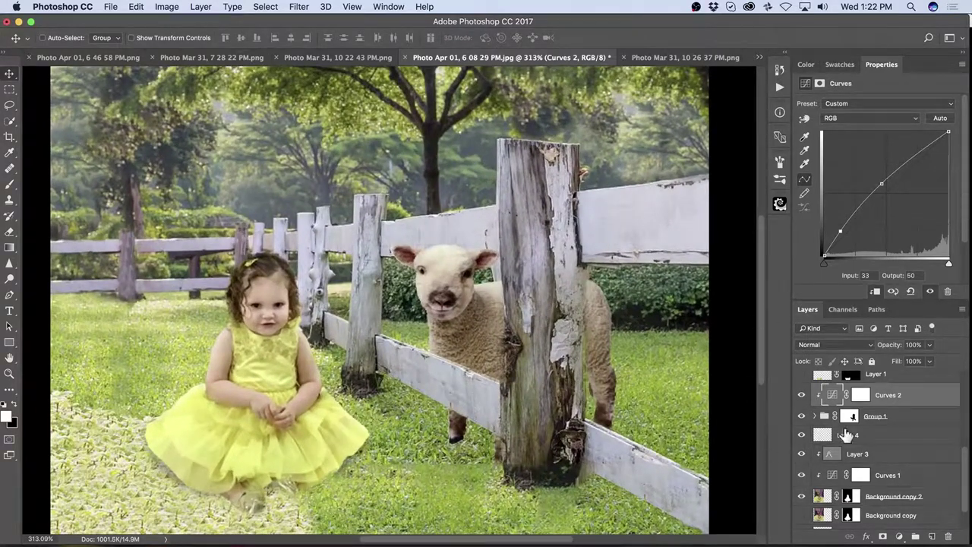
- Expand Group 1 and duplicate the lamb's Layer 0 copy inside it
scroll(968, 475, down, 2)
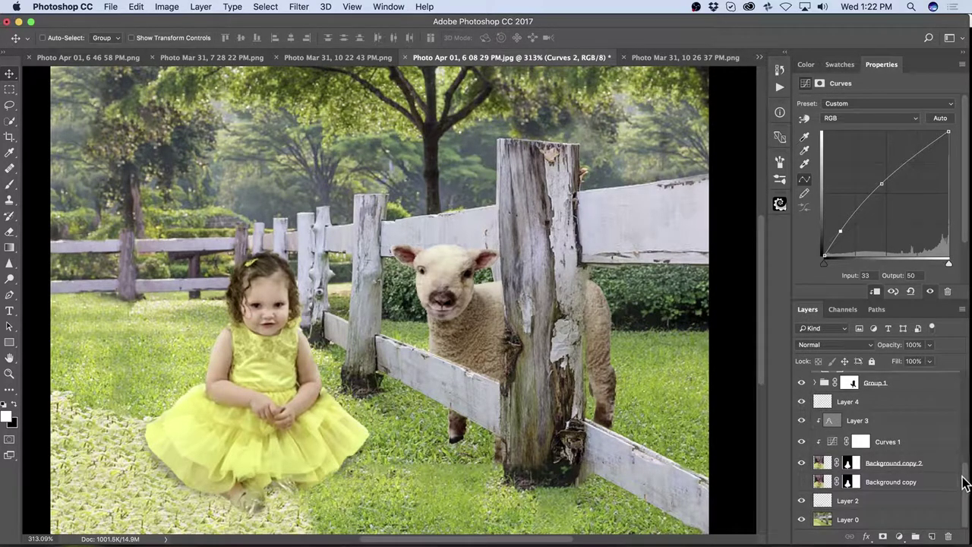
scroll(967, 467, up, 3)
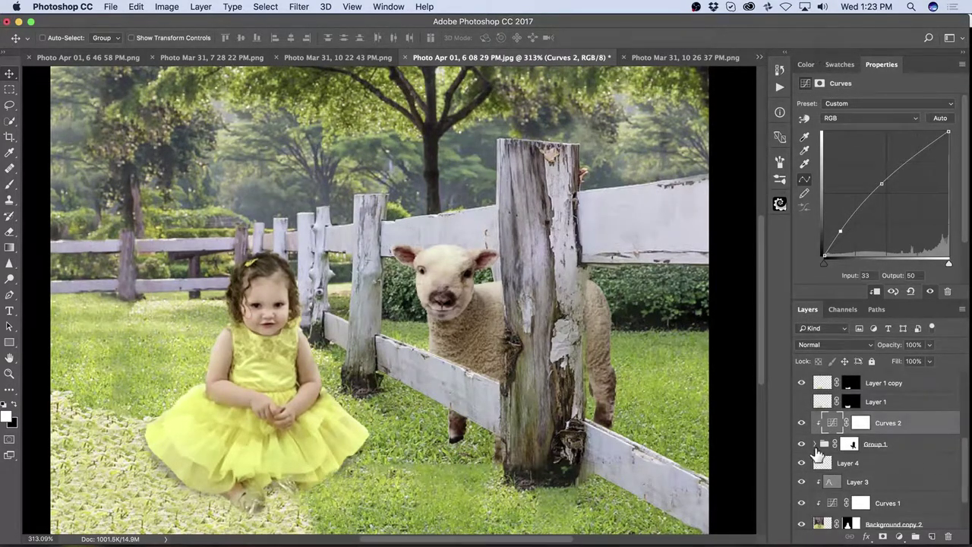
click(817, 445)
click(835, 487)
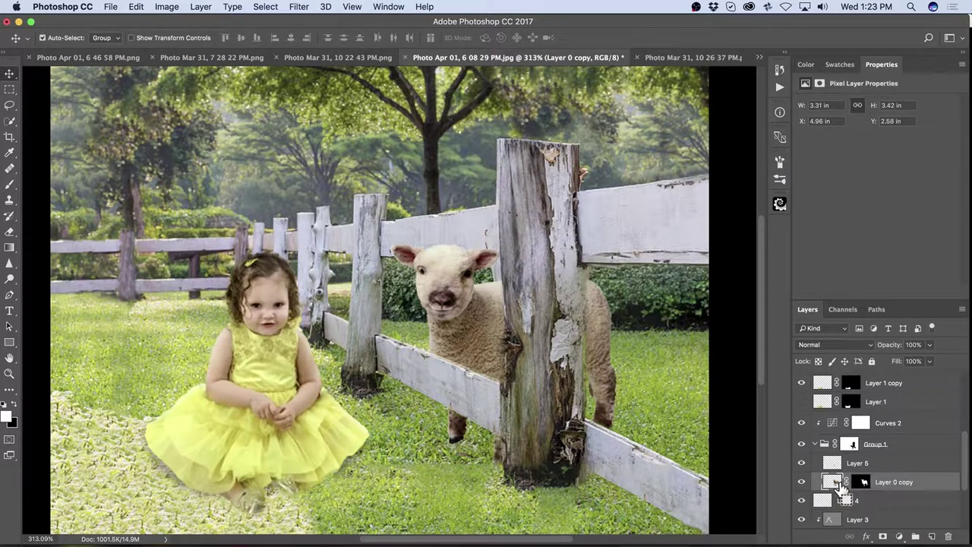
key(super+j)
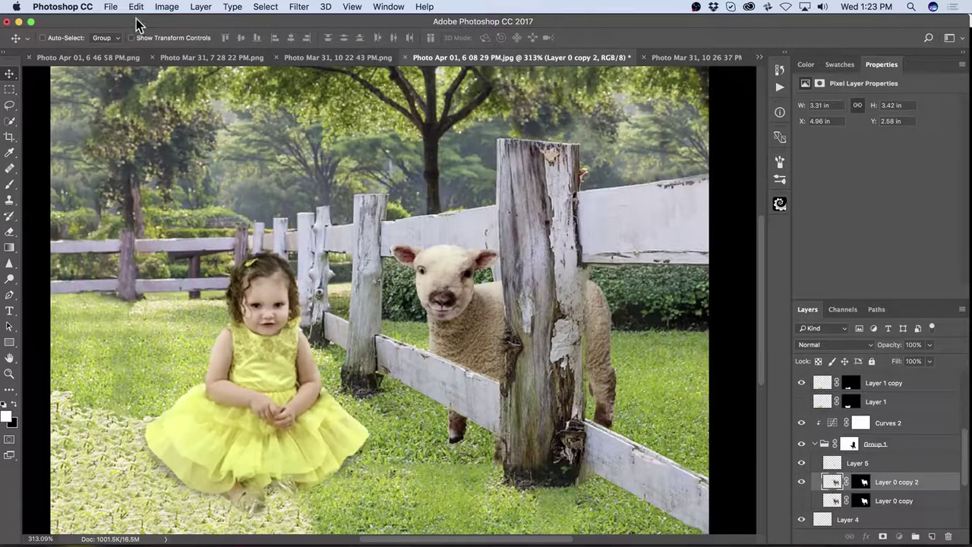
- Apply Match Color to the duplicated lamb layer, using Layer 0 of Photo Apr 01, 6 08 29 PM.jpg as source with Fade 70
click(165, 8)
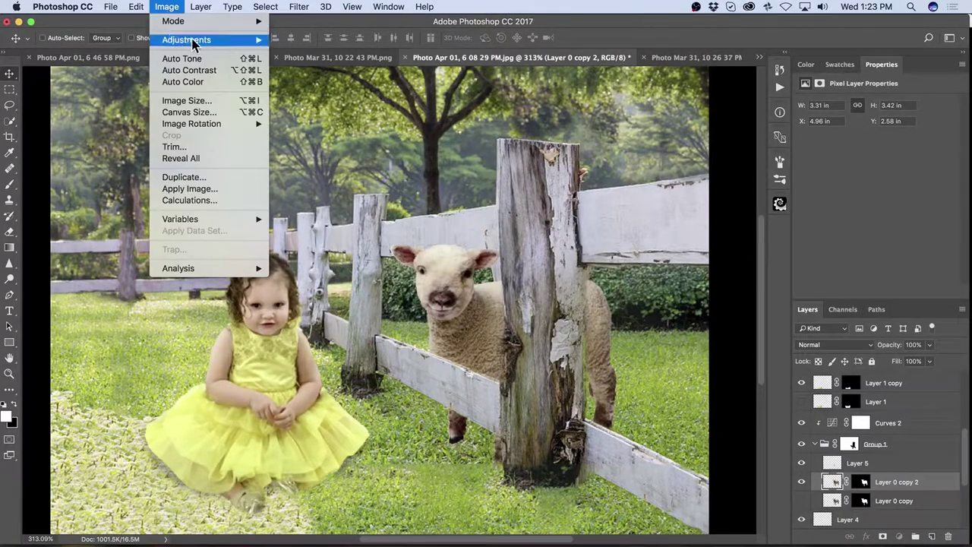
mouse_move(199, 40)
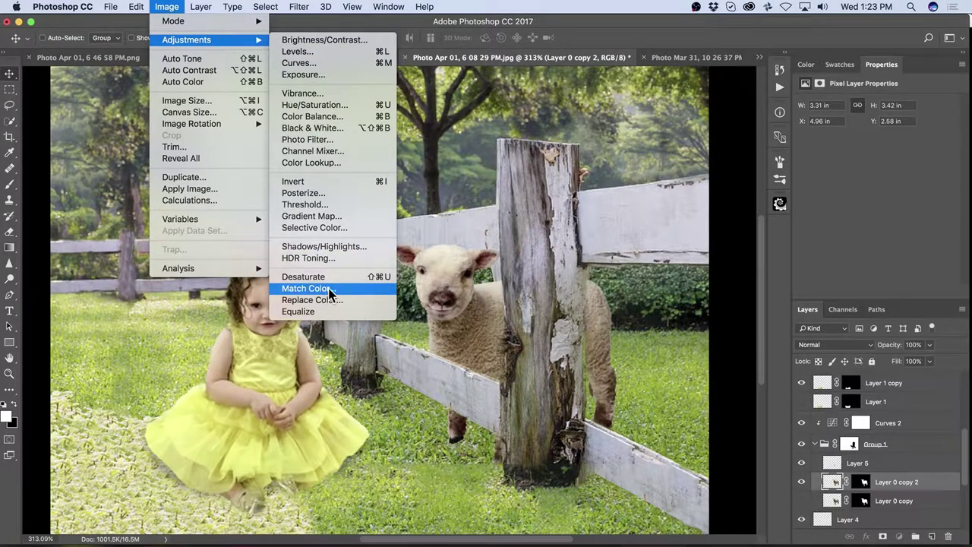
click(308, 288)
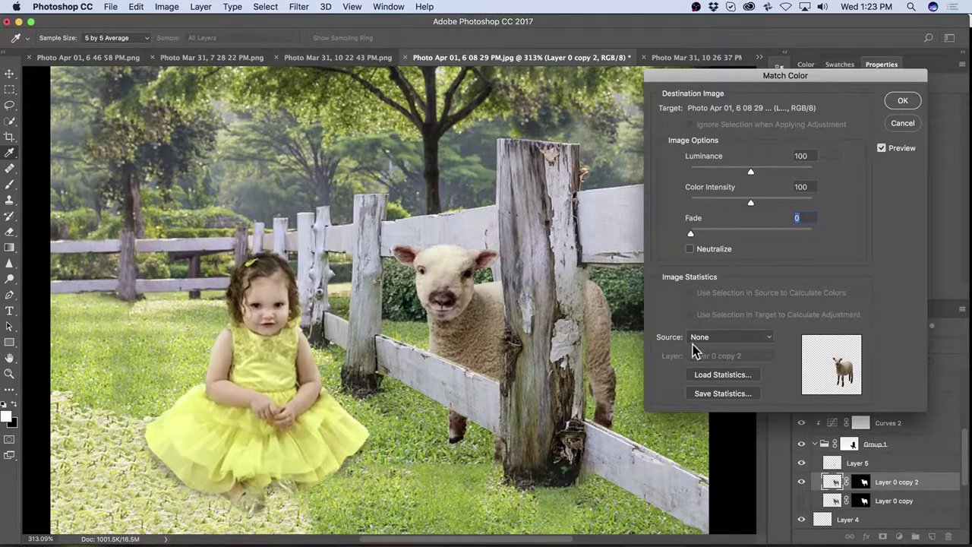
click(715, 339)
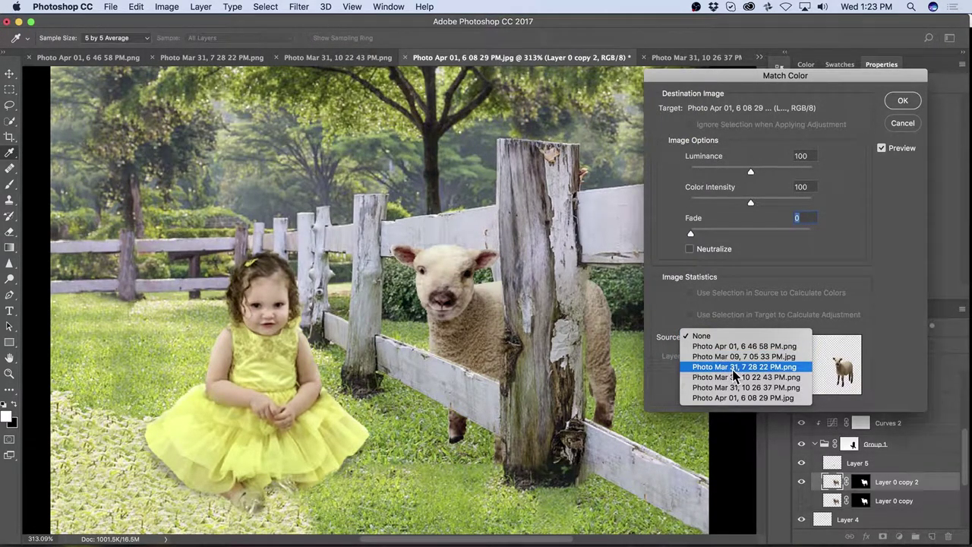
click(742, 395)
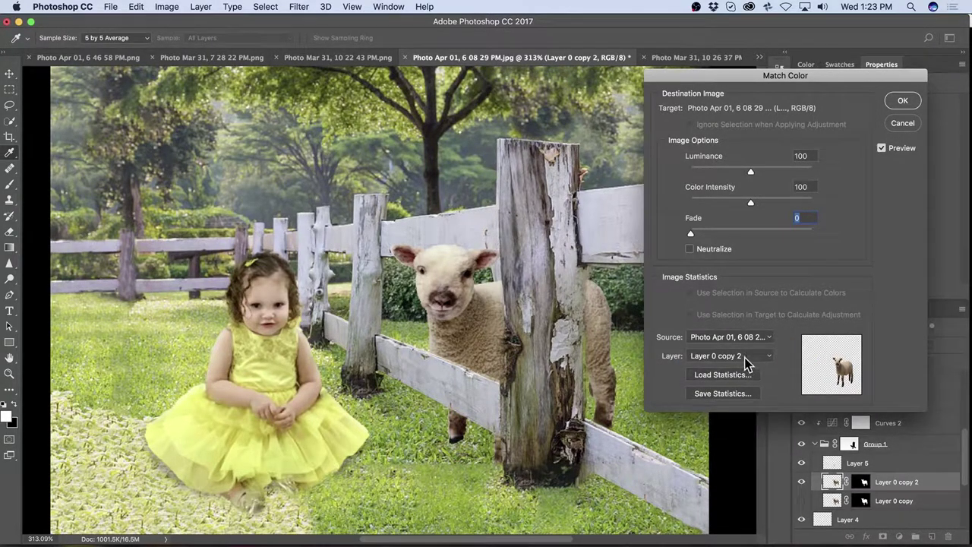
click(744, 357)
click(731, 427)
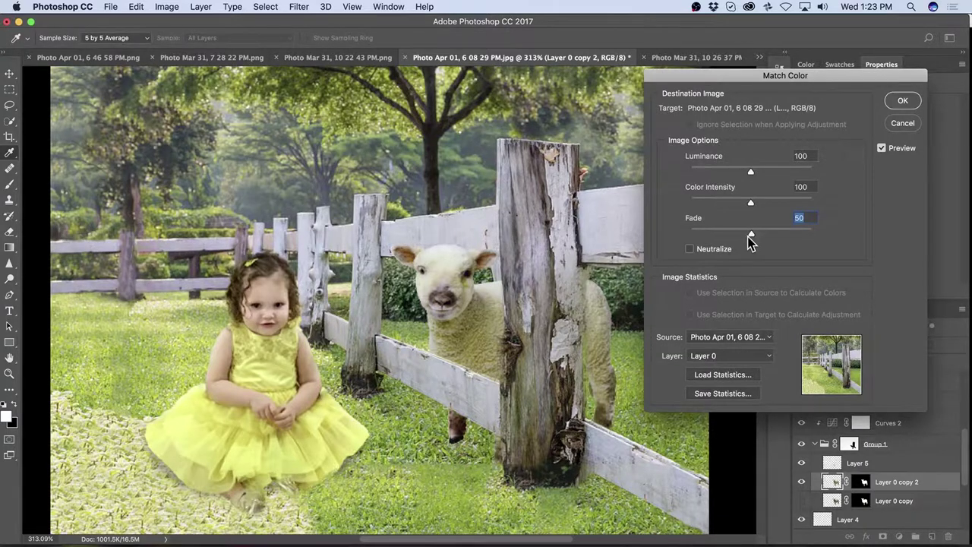
drag(752, 234, 755, 231)
mouse_move(788, 236)
mouse_down()
mouse_move(824, 235)
mouse_move(785, 239)
mouse_up()
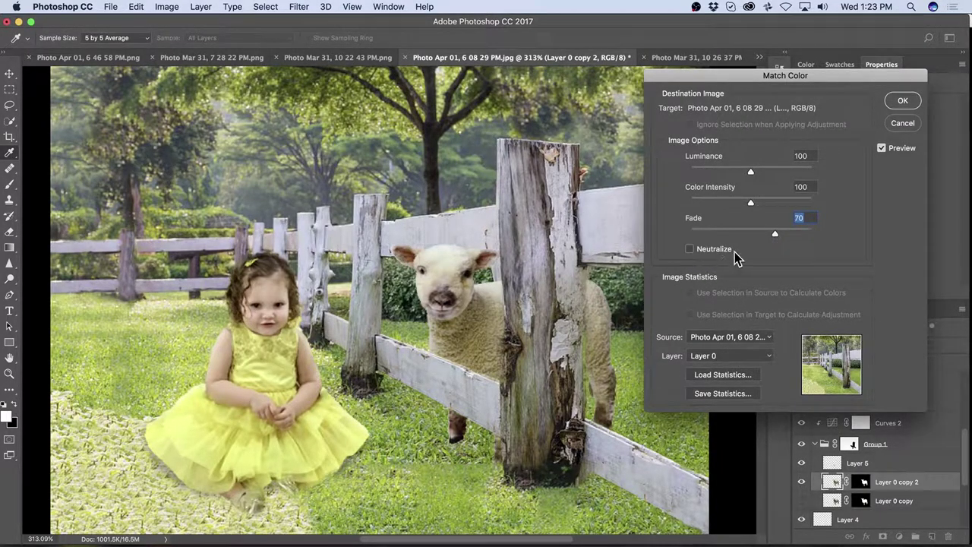
click(902, 102)
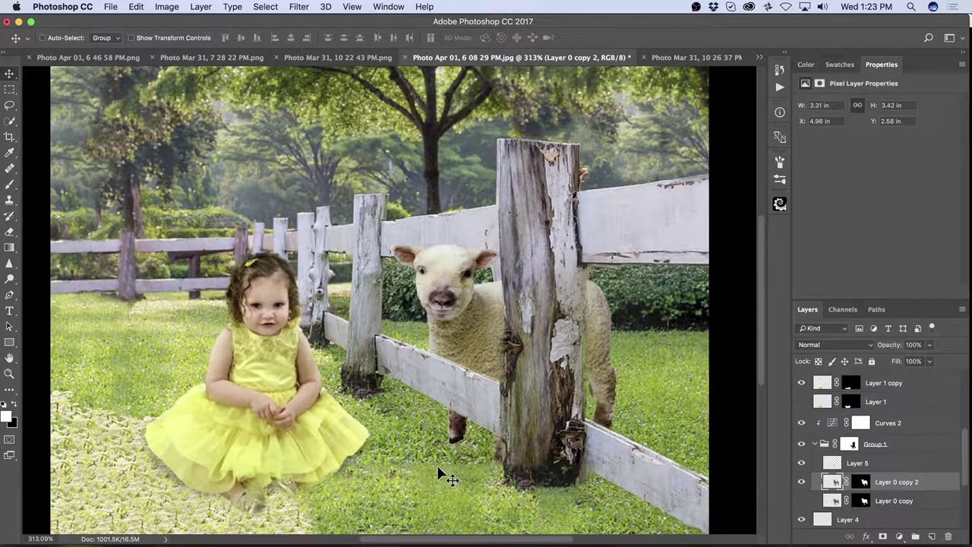
- Close the lamb and girl source documents without saving their changes
click(106, 58)
click(28, 59)
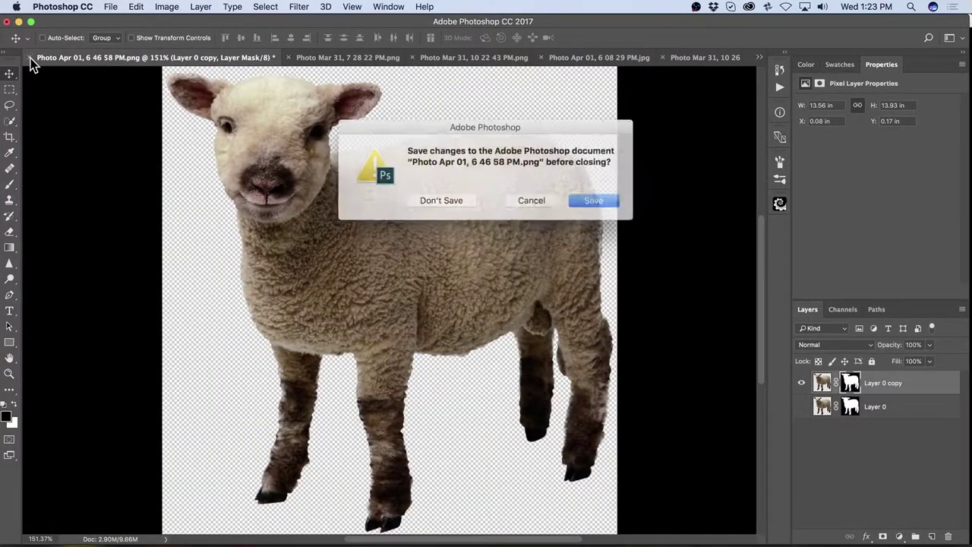
click(445, 198)
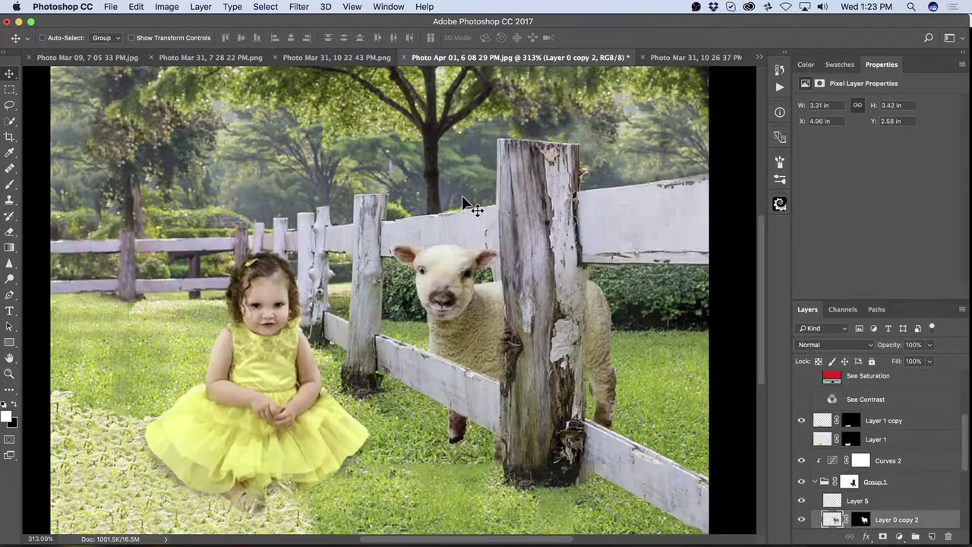
click(94, 59)
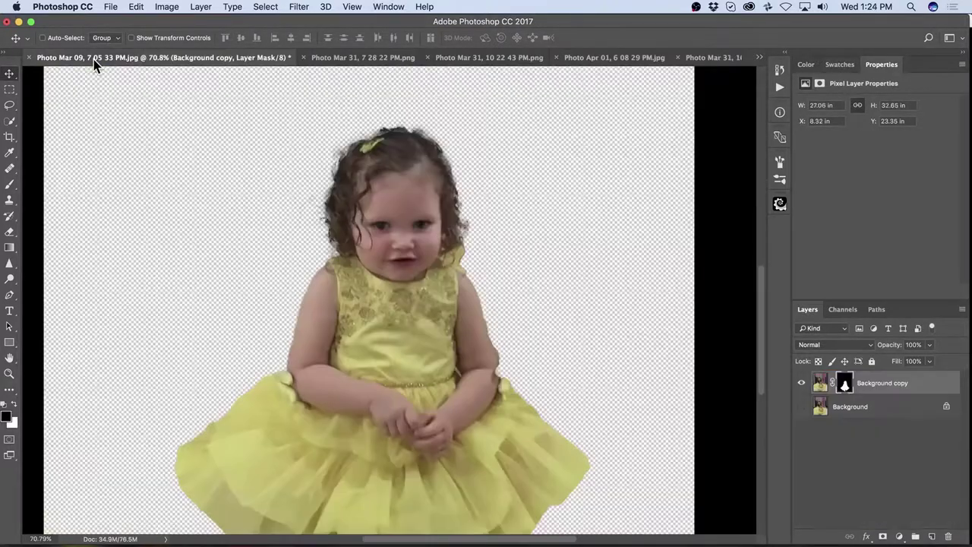
click(30, 57)
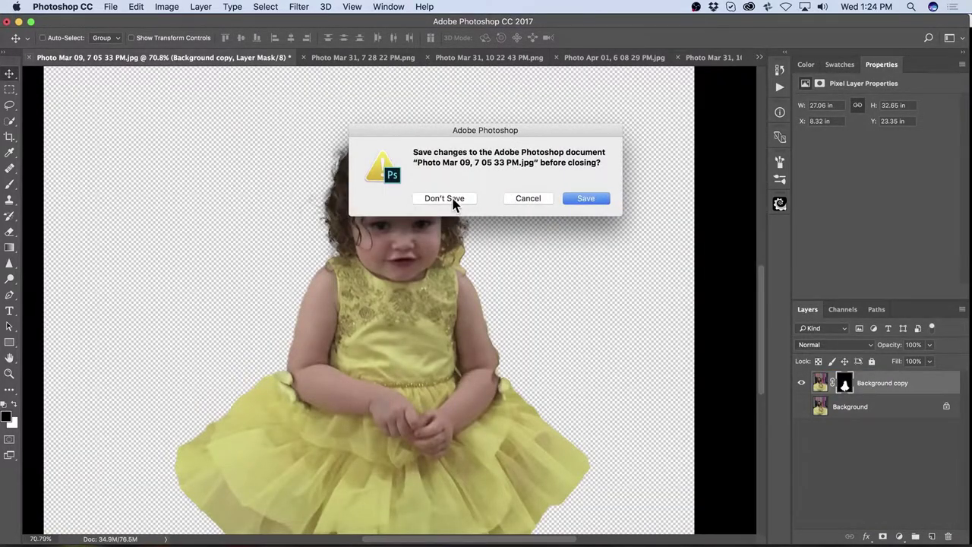
click(452, 201)
- Bring the masked rabbit from Photo Mar 31, 7 28 22 PM.png into the composite and place it in front of the girl
click(117, 57)
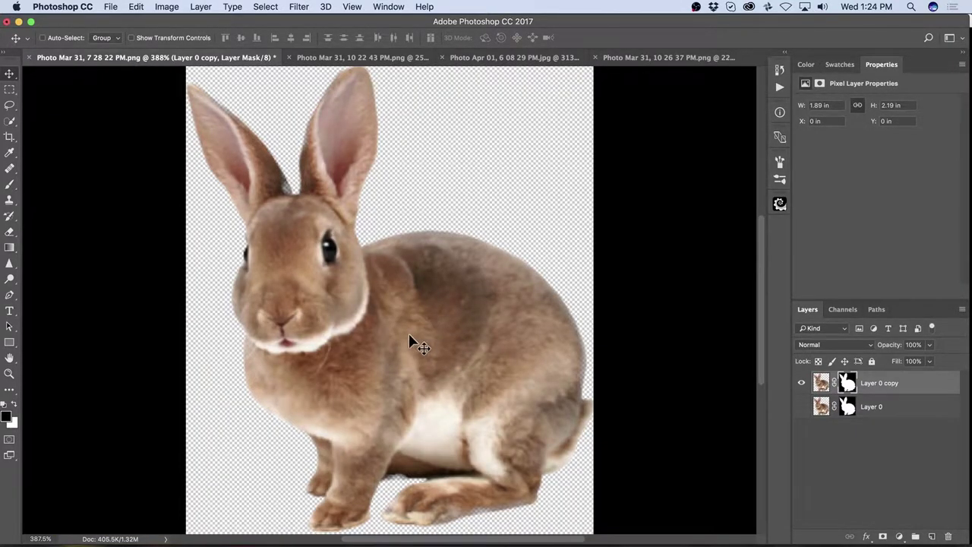
drag(386, 341, 588, 57)
drag(446, 57, 350, 303)
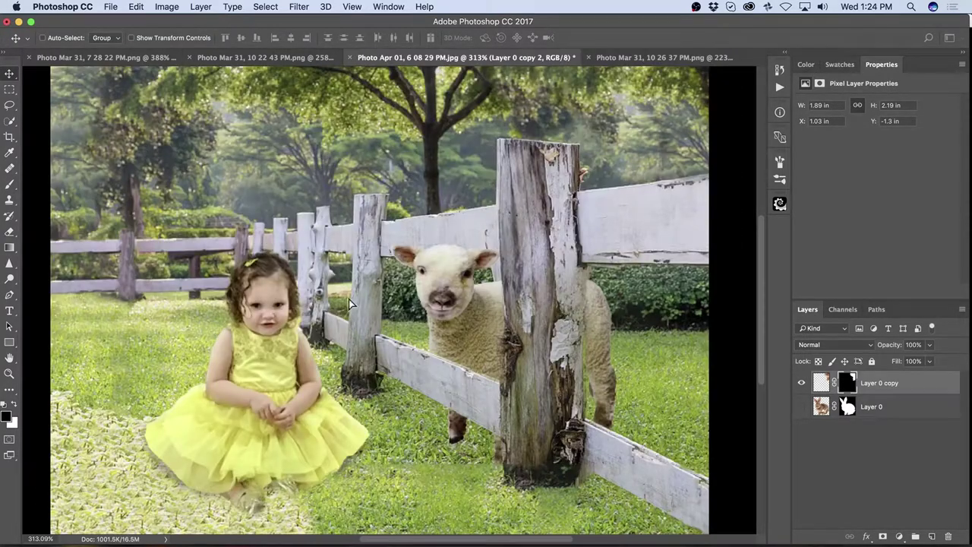
drag(368, 434, 382, 427)
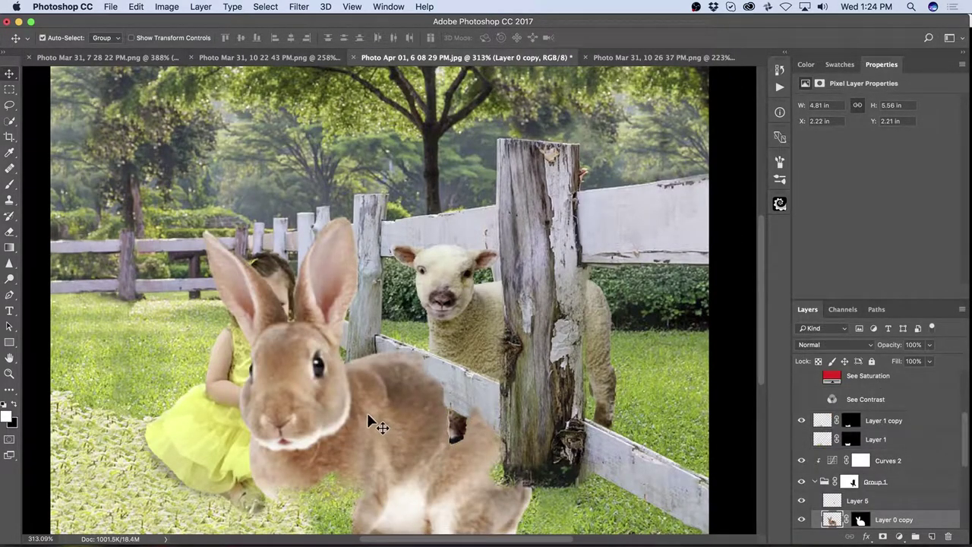
- Scale the rabbit proportionally to about 32% and place it on the grass beside the girl's skirt
key(ctrl+t)
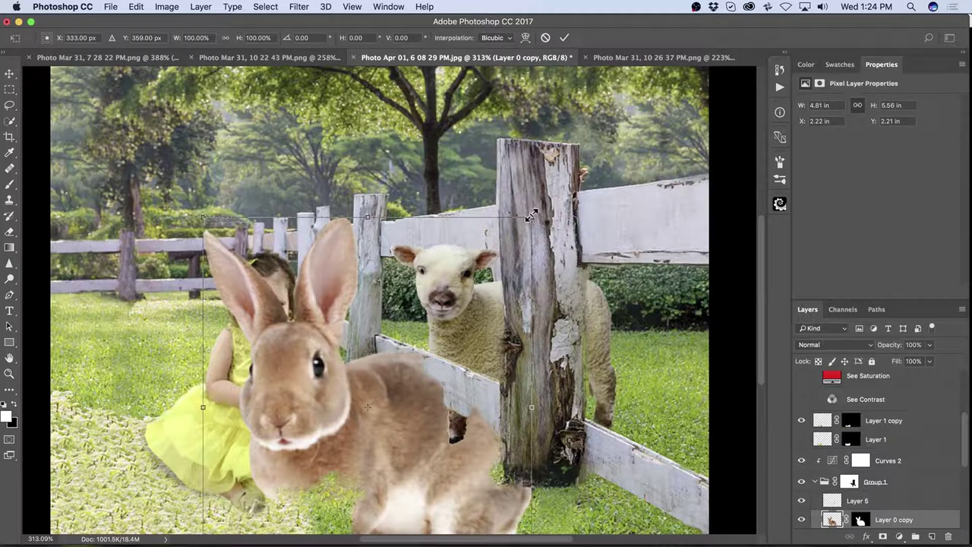
drag(531, 217, 494, 259)
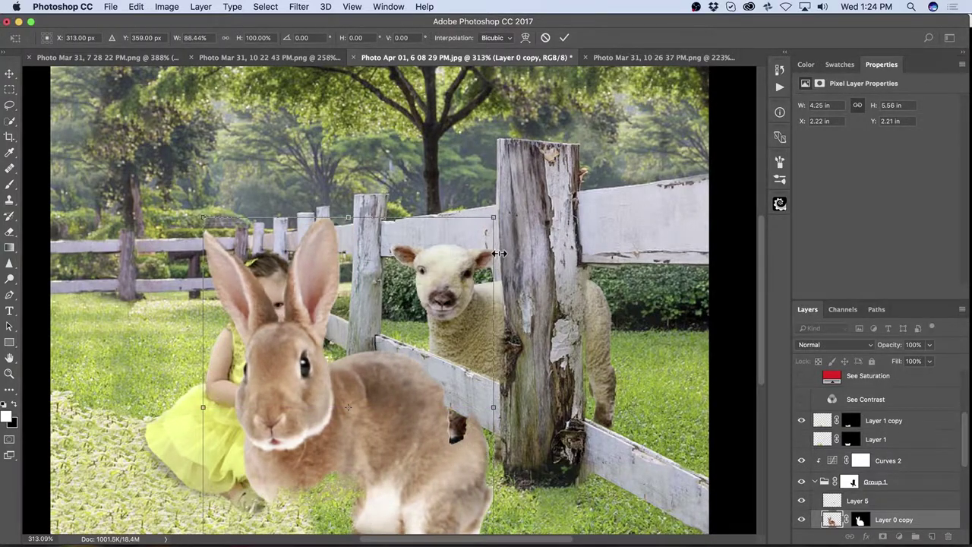
key(super+z)
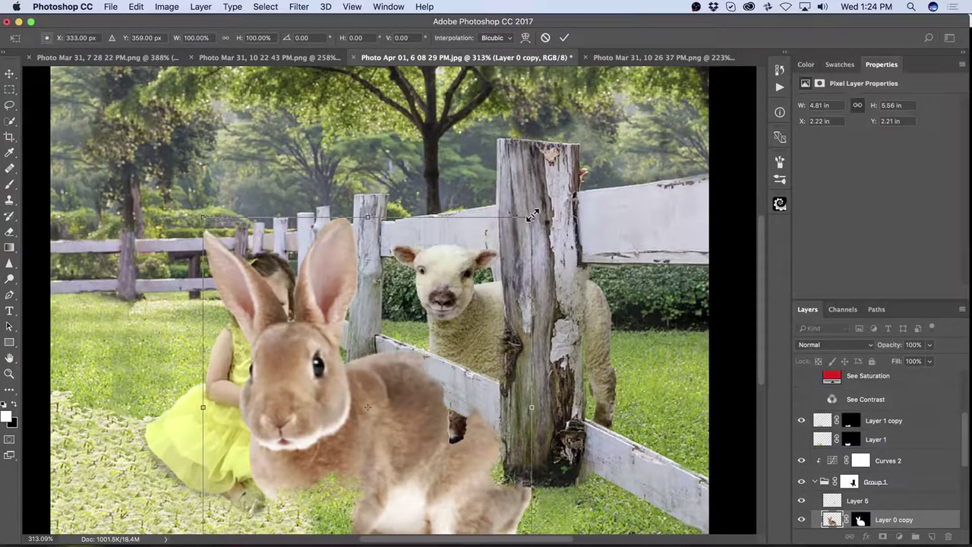
drag(532, 217, 380, 393)
drag(272, 438, 359, 400)
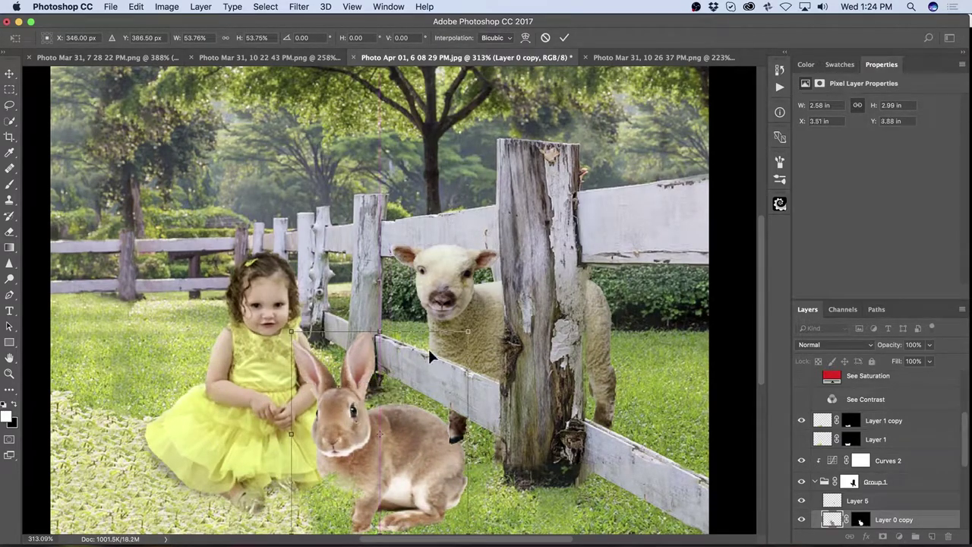
drag(468, 331, 425, 382)
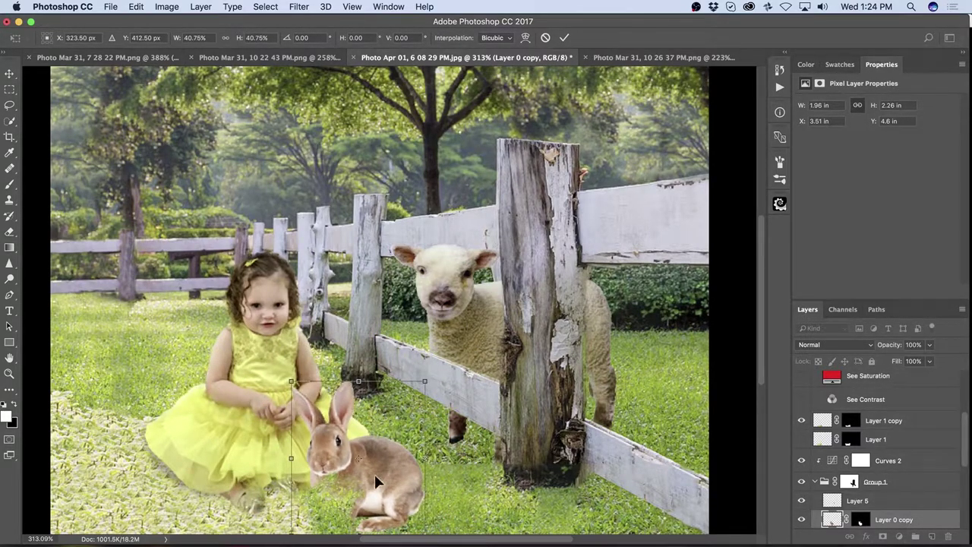
drag(374, 474, 396, 452)
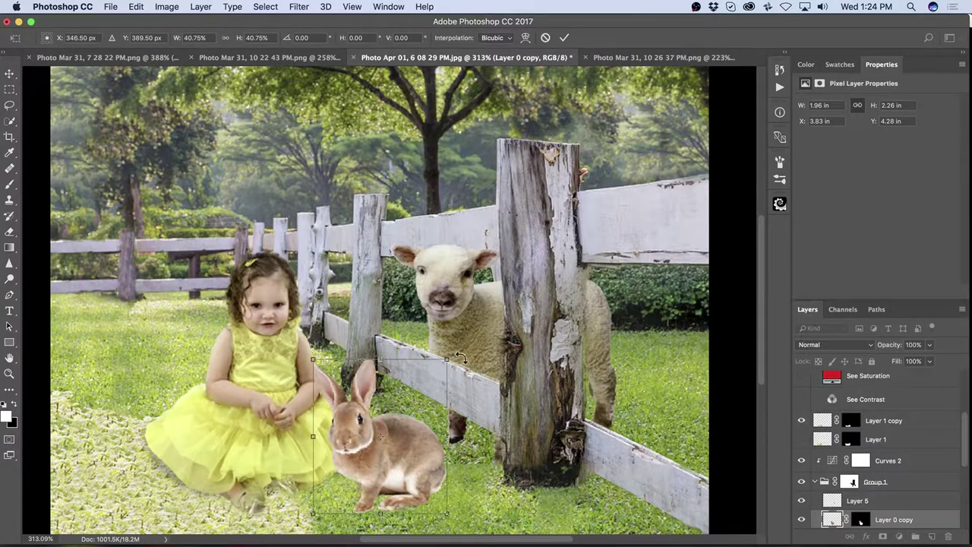
drag(450, 360, 435, 372)
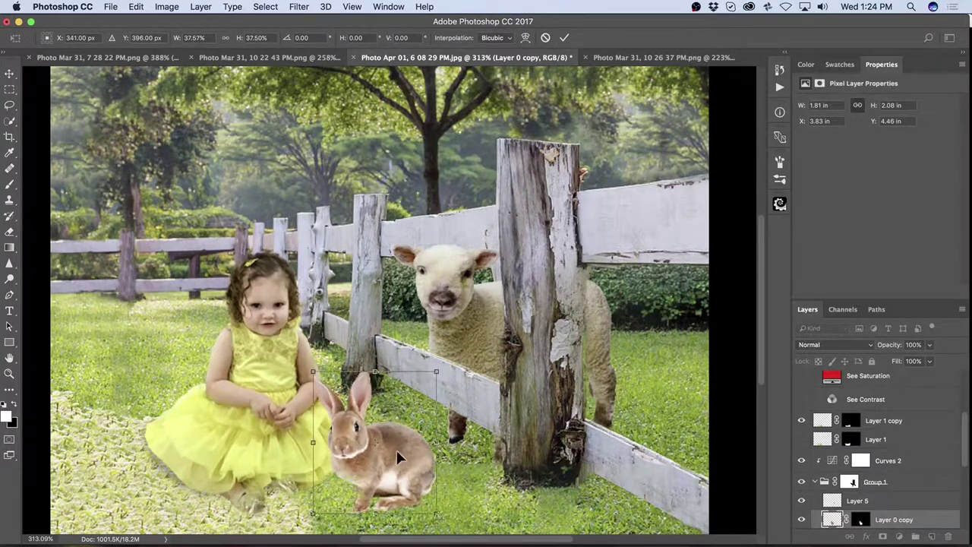
drag(396, 450, 386, 445)
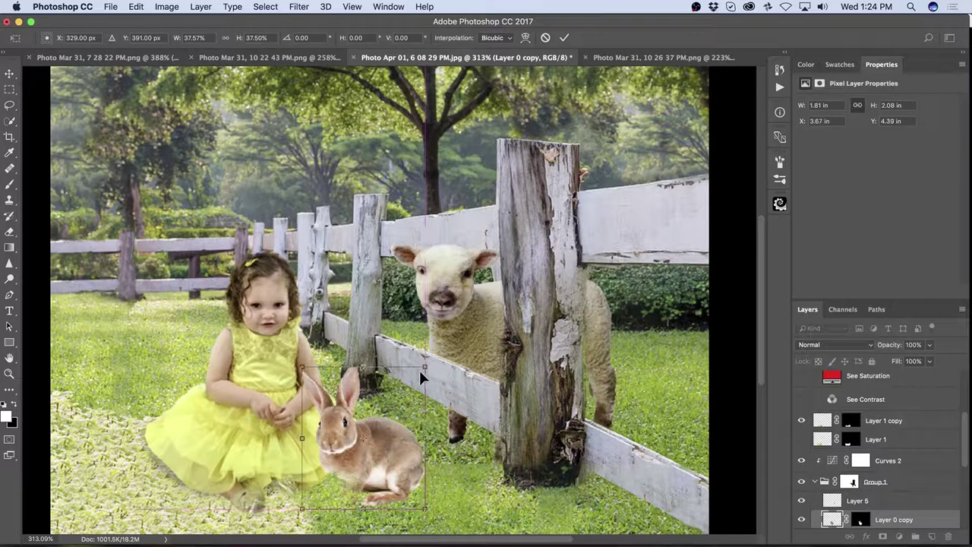
drag(422, 375, 405, 389)
drag(368, 475, 385, 451)
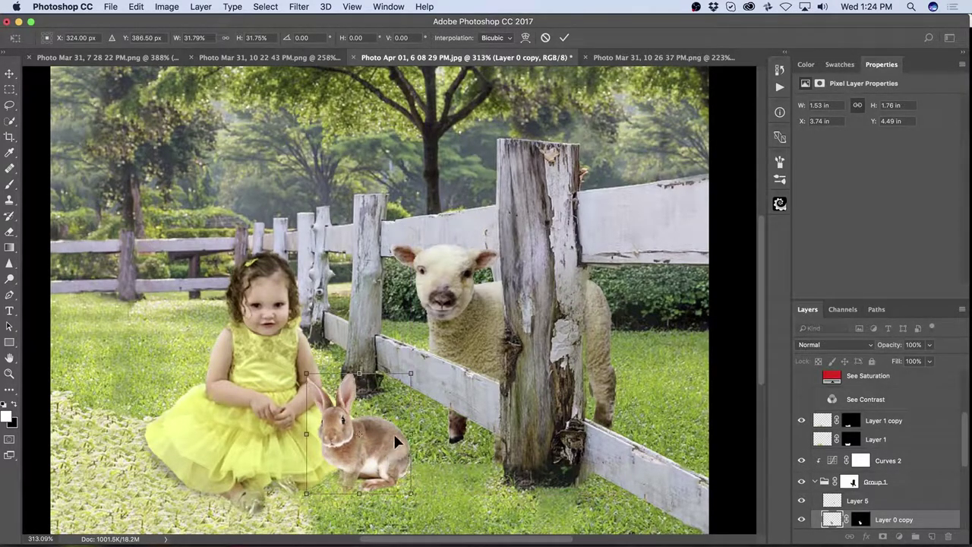
key(Return)
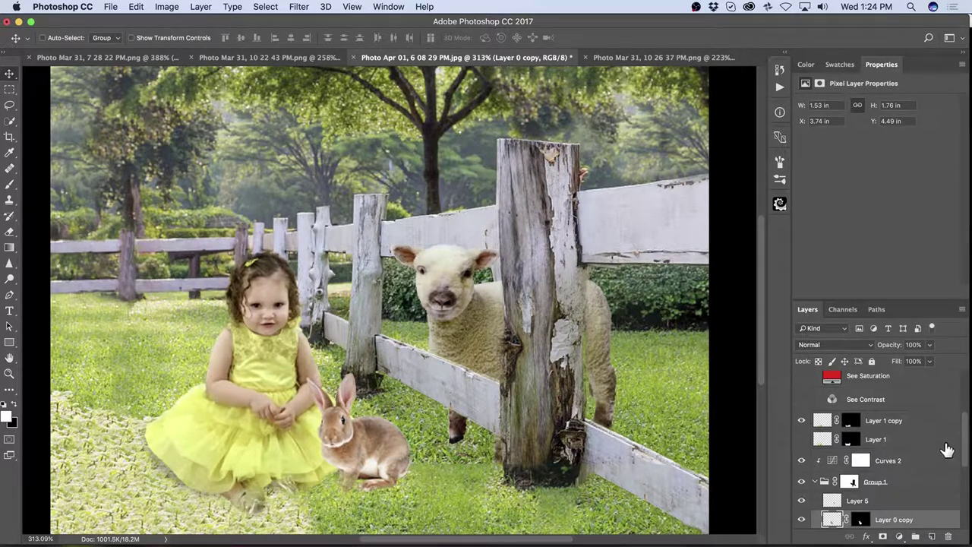
- Duplicate the masked grass layer and put Layer 1 copy inside Group 1, directly above the rabbit's Layer 0 copy
drag(965, 448, 966, 465)
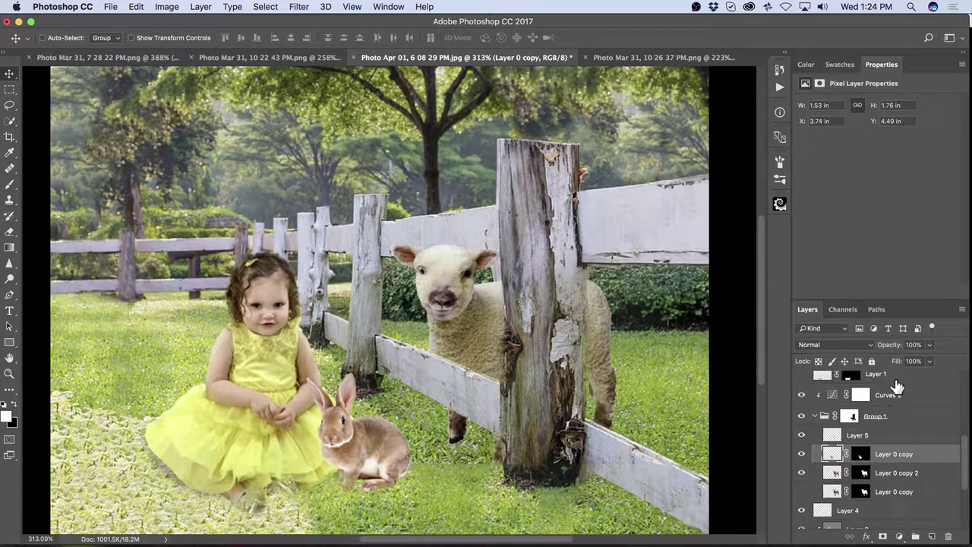
click(879, 375)
key(super+j)
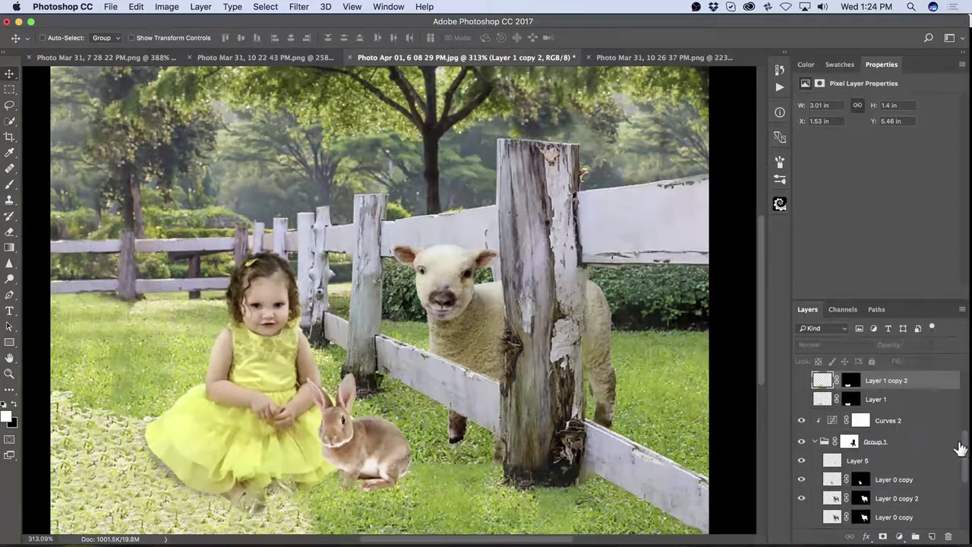
scroll(896, 436, up, 2)
shift+click(896, 434)
key(super+e)
drag(884, 398, 888, 480)
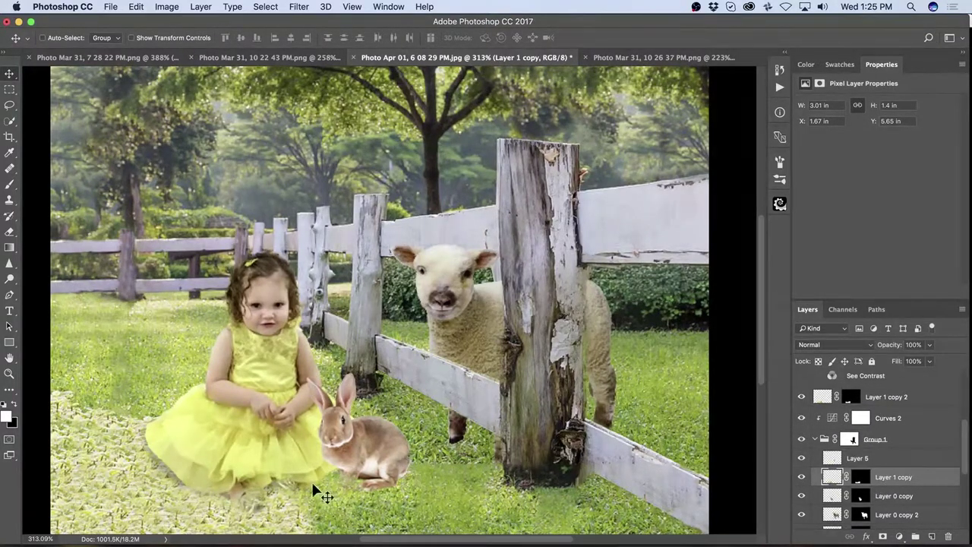
- Widen the grass copy to 3.97 in across the rabbit's feet and mask it off the girl's feet
drag(315, 494, 403, 518)
key(super+t)
key(Return)
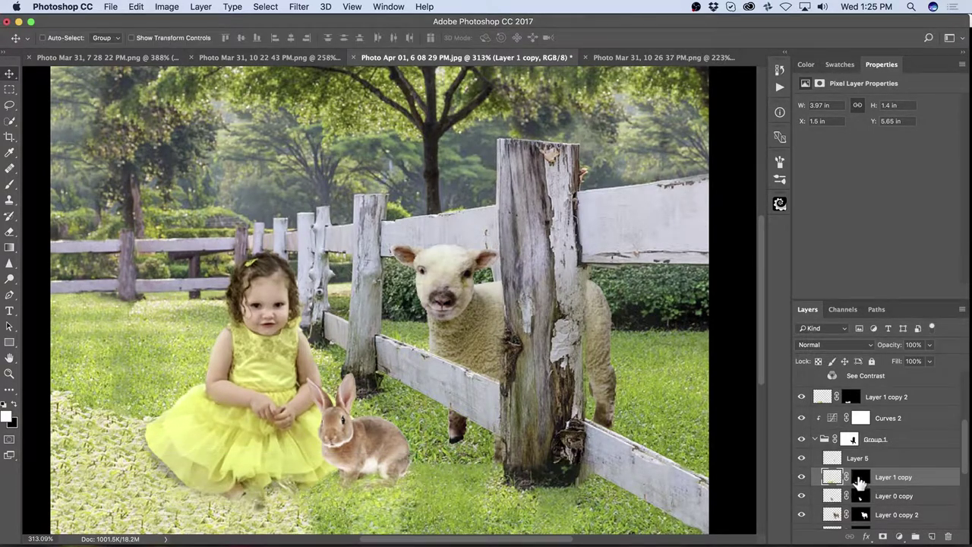
key(super+backslash)
key(b)
mouse_move(221, 505)
mouse_down()
mouse_move(342, 530)
mouse_move(313, 515)
mouse_up()
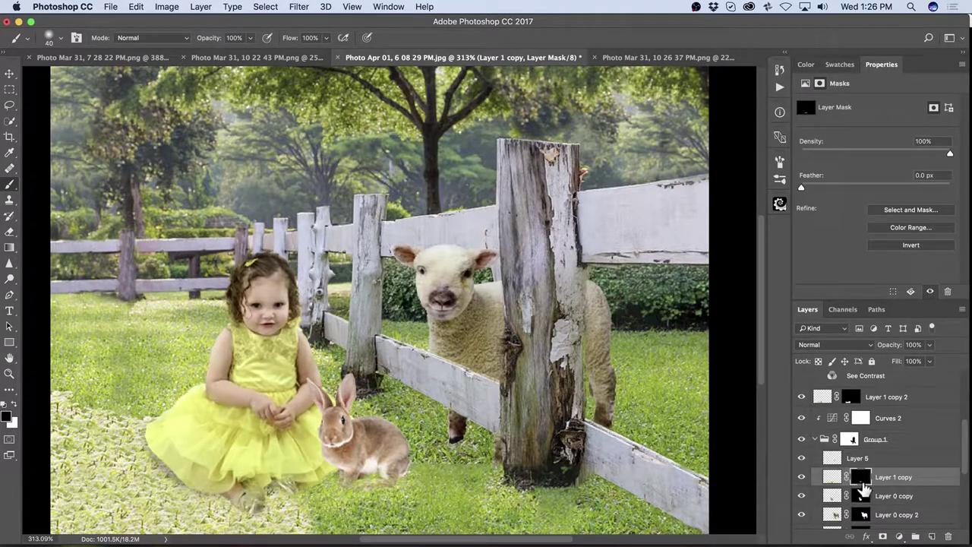
- Move the rabbit layer and its grass copy out of Group 1 to above Curves 2, and release their clipping
click(912, 515)
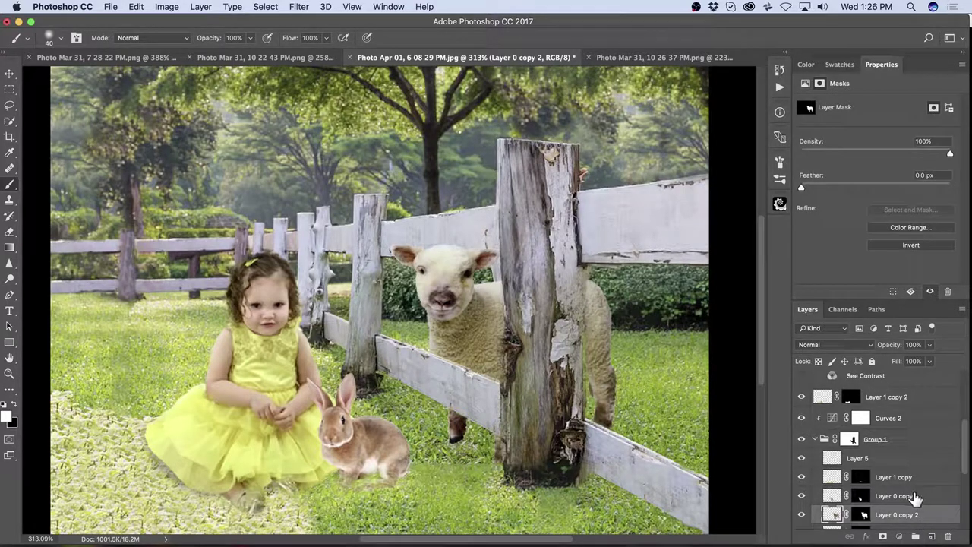
click(916, 497)
shift+click(918, 479)
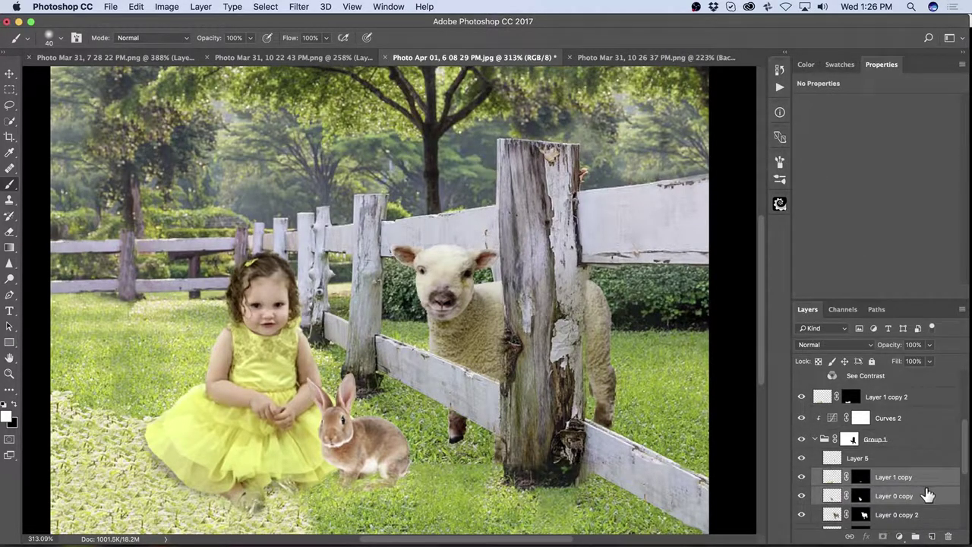
drag(928, 495, 914, 414)
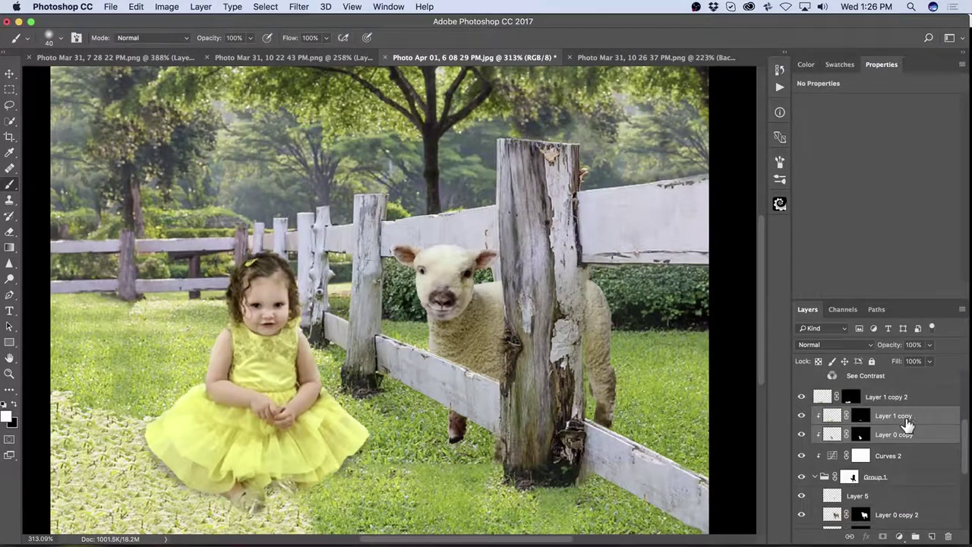
alt+click(818, 440)
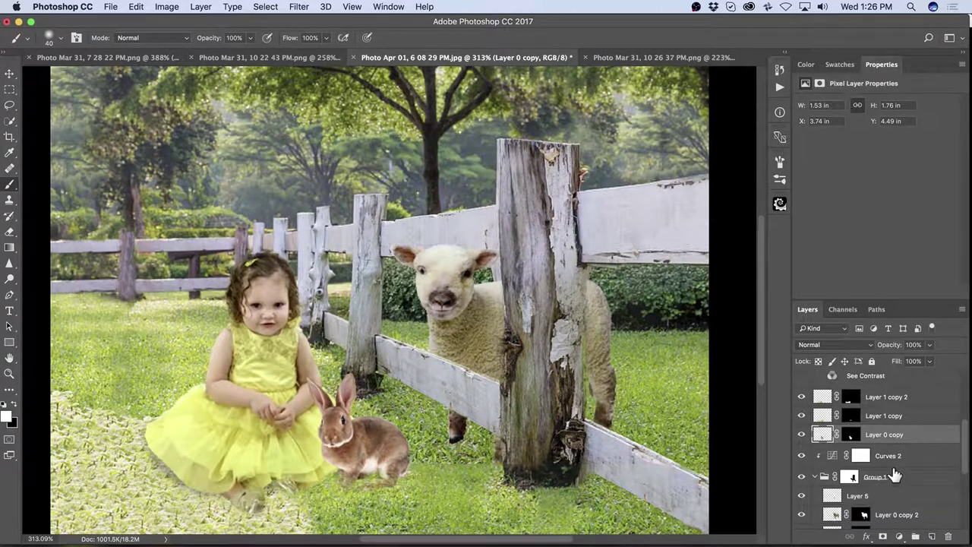
- Add a new layer below the rabbit's layer and prepare a size 10 brush with a dark colour sampled from the fence post's base
click(932, 537)
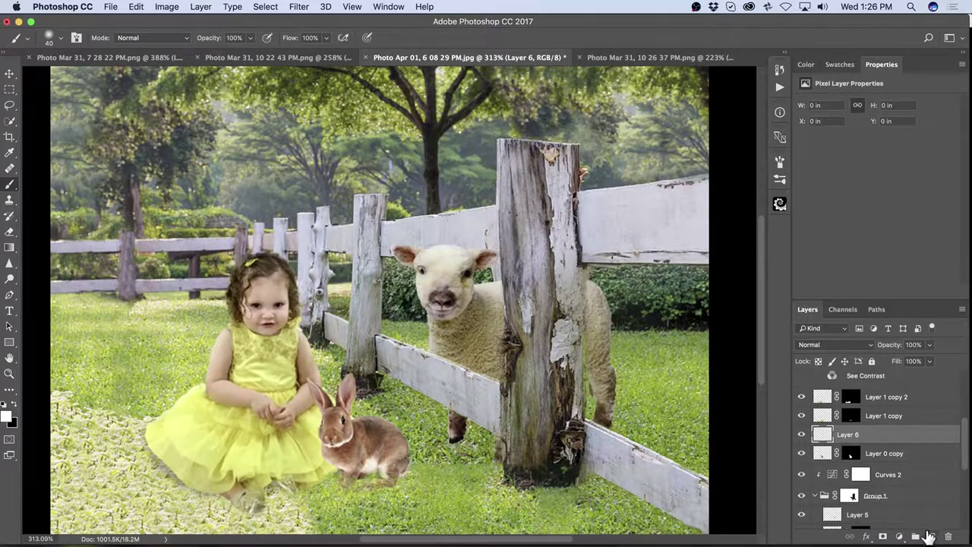
drag(922, 434, 920, 460)
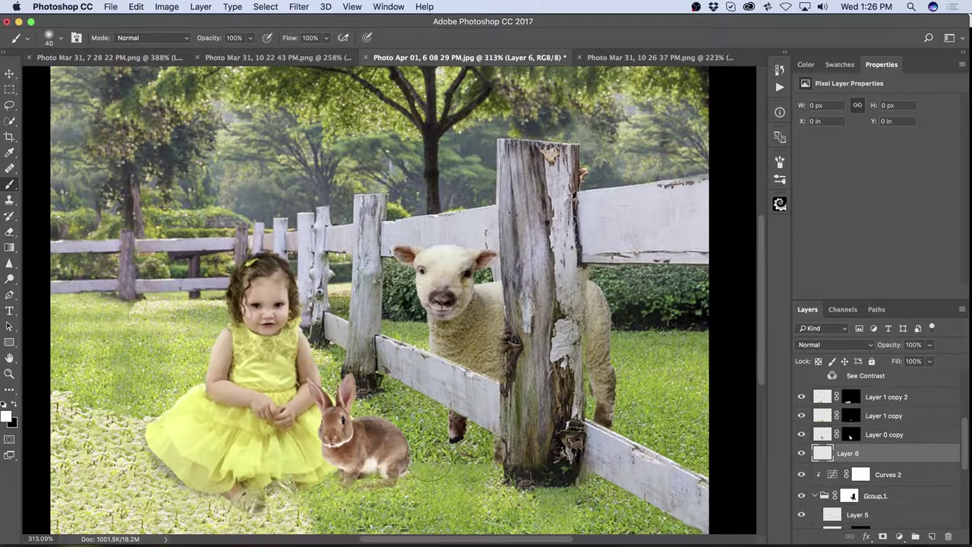
alt+click(537, 468)
key(bracketleft)
key(bracketleft)
key(bracketleft)
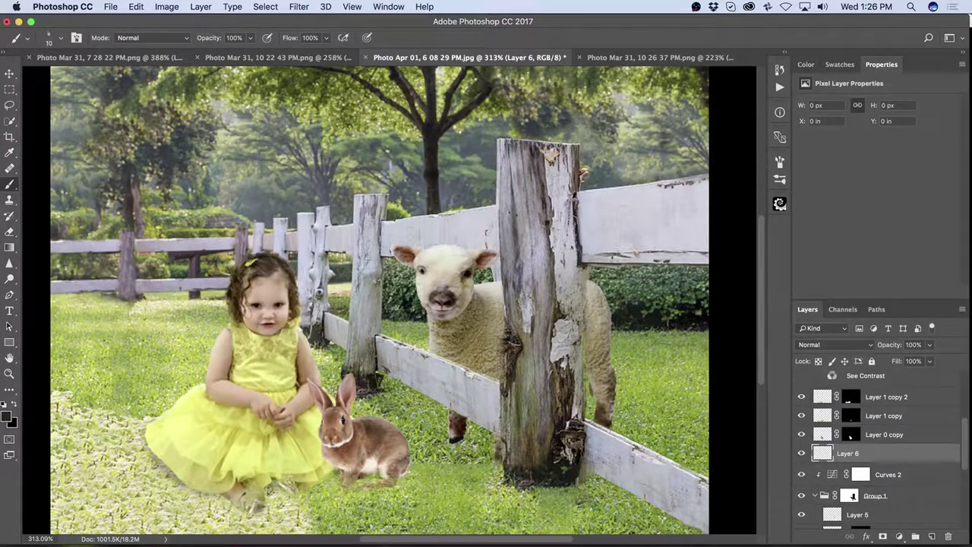
mouse_move(333, 481)
mouse_down()
mouse_move(312, 478)
mouse_move(384, 486)
mouse_move(438, 466)
mouse_up()
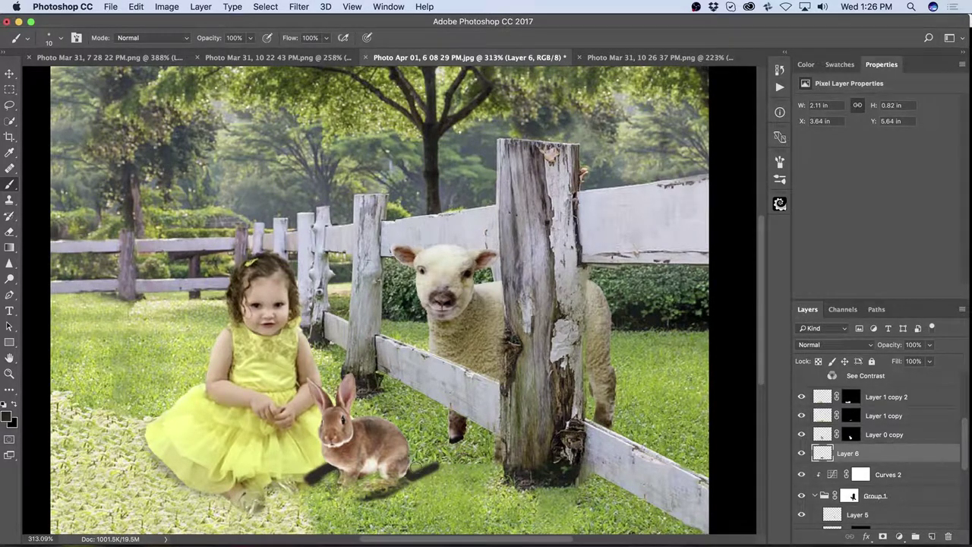
key(super+alt+z)
key(super+alt+z)
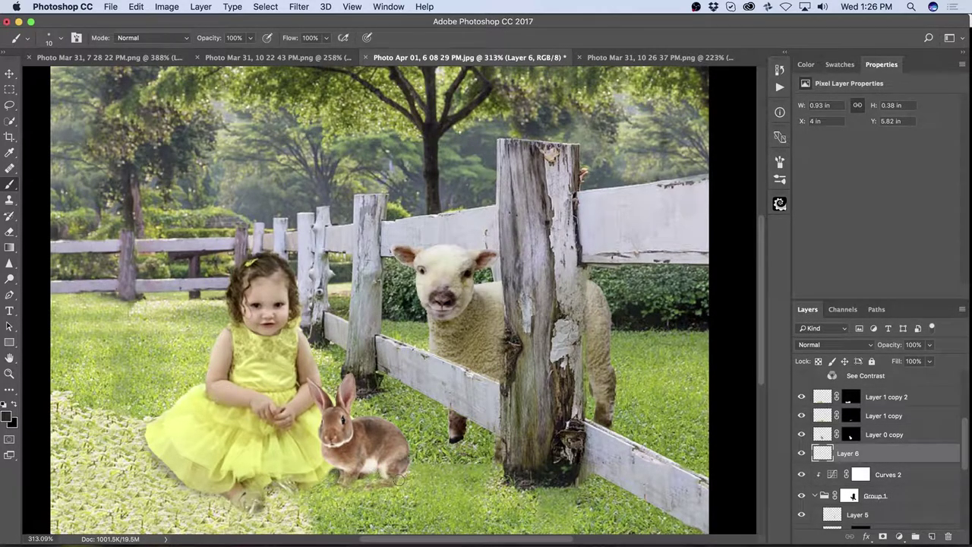
- Paint a dark contact shadow under the rabbit's body and feet, and set the shadow layer's opacity to 52%
drag(396, 479, 362, 489)
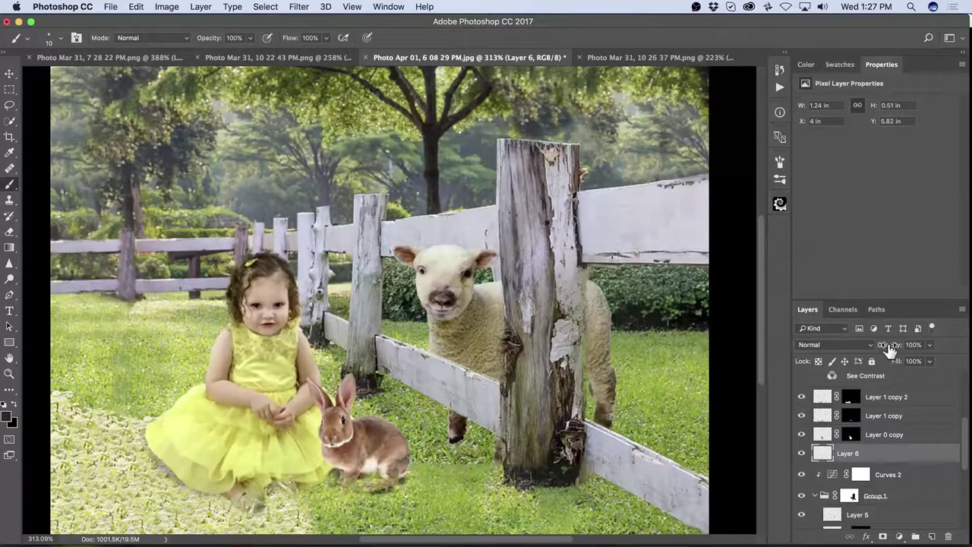
mouse_move(887, 345)
mouse_down()
mouse_move(859, 355)
mouse_move(868, 353)
mouse_up()
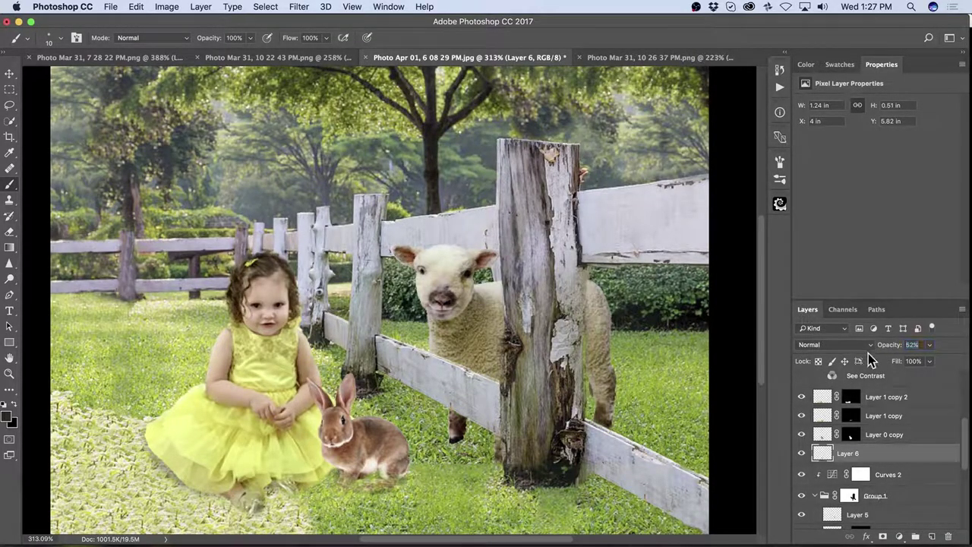
scroll(673, 478, down, 3)
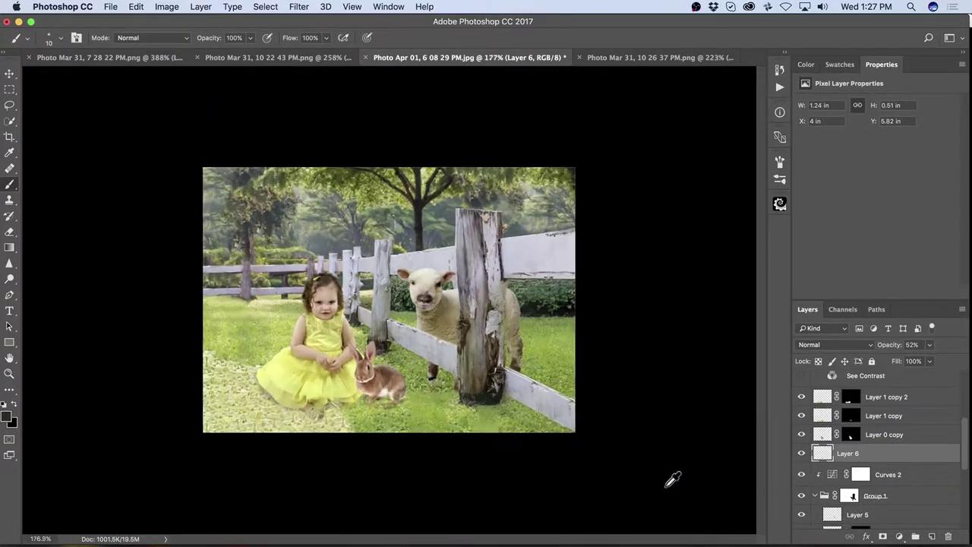
- Blend the lamb's front hoof into the grass by painting black on Group 1's mask with a size 10 brush at 50% and 20% opacity
scroll(673, 479, up, 5)
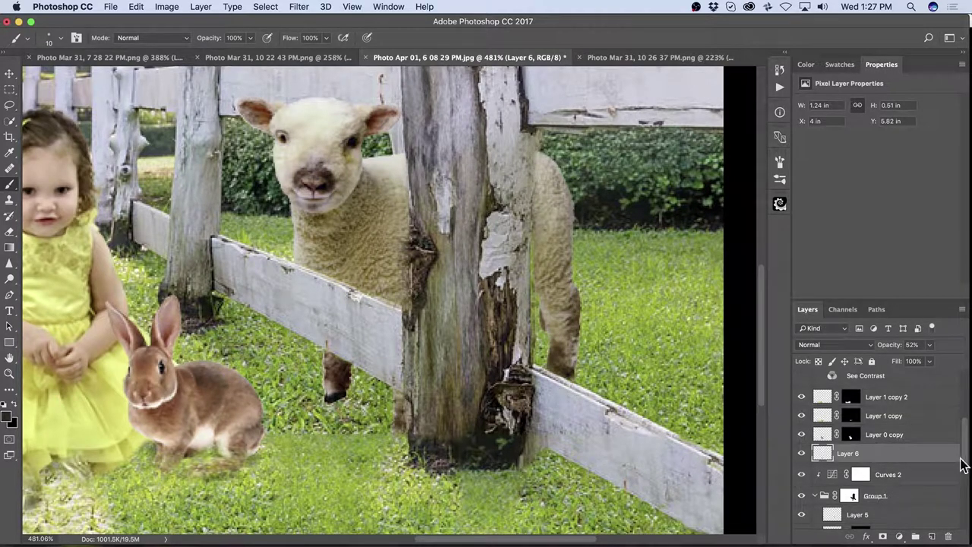
drag(964, 452, 944, 469)
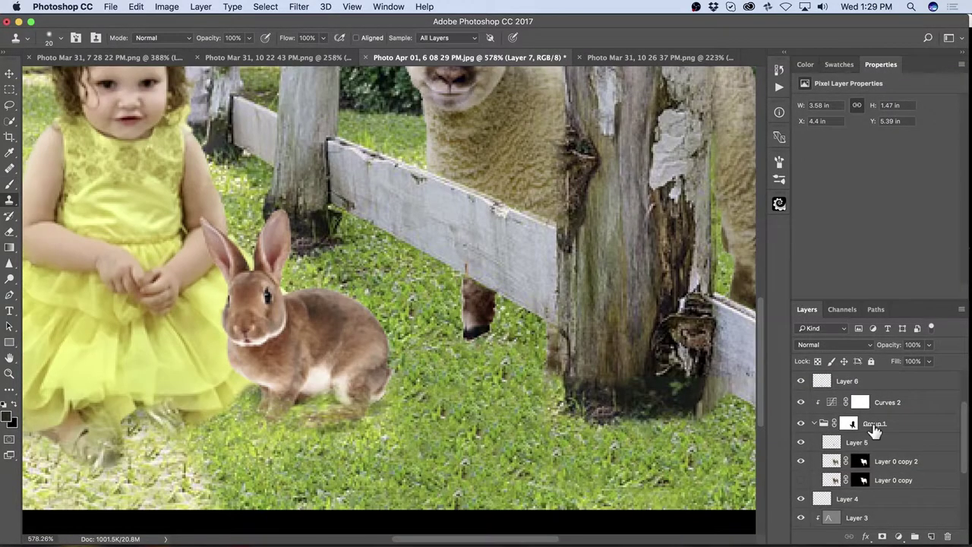
click(852, 423)
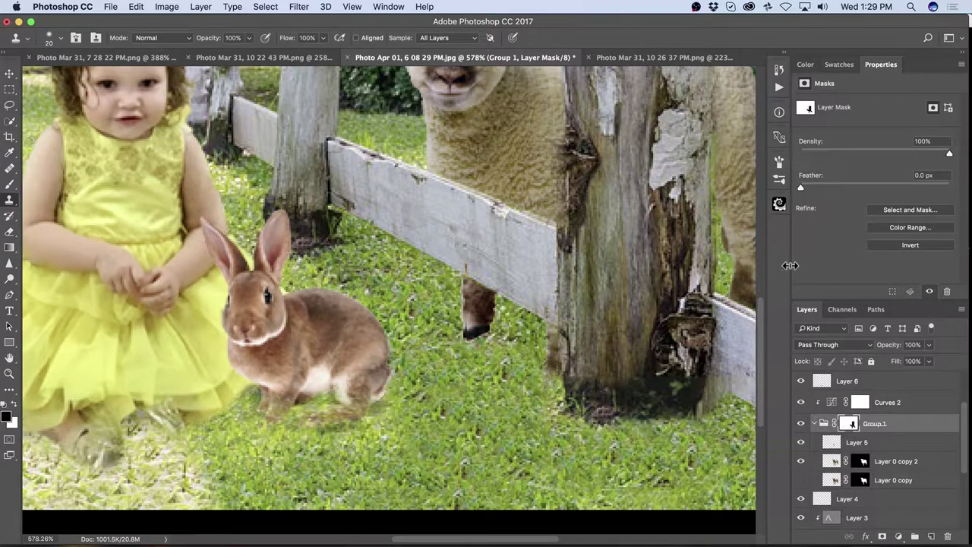
key(b)
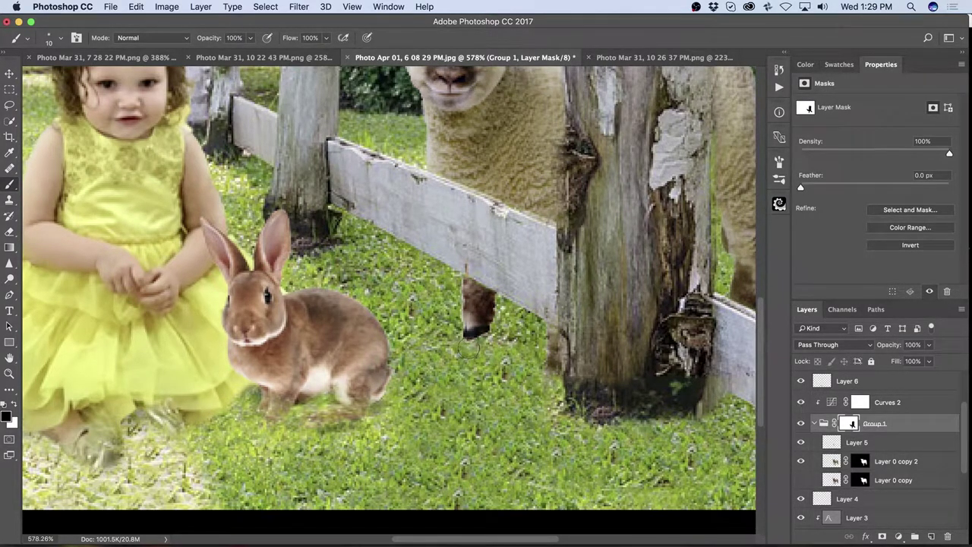
key(5)
drag(477, 318, 494, 330)
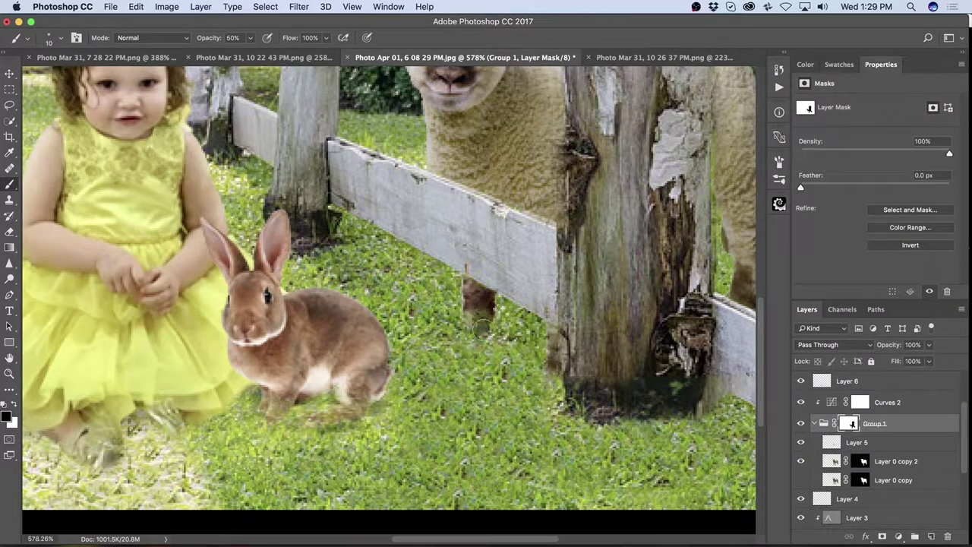
key(x)
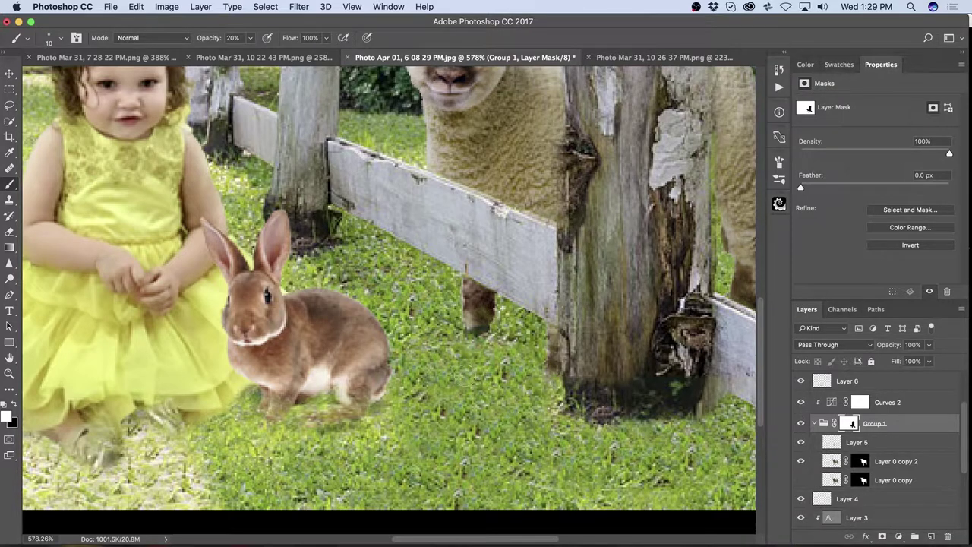
key(x)
drag(470, 313, 456, 298)
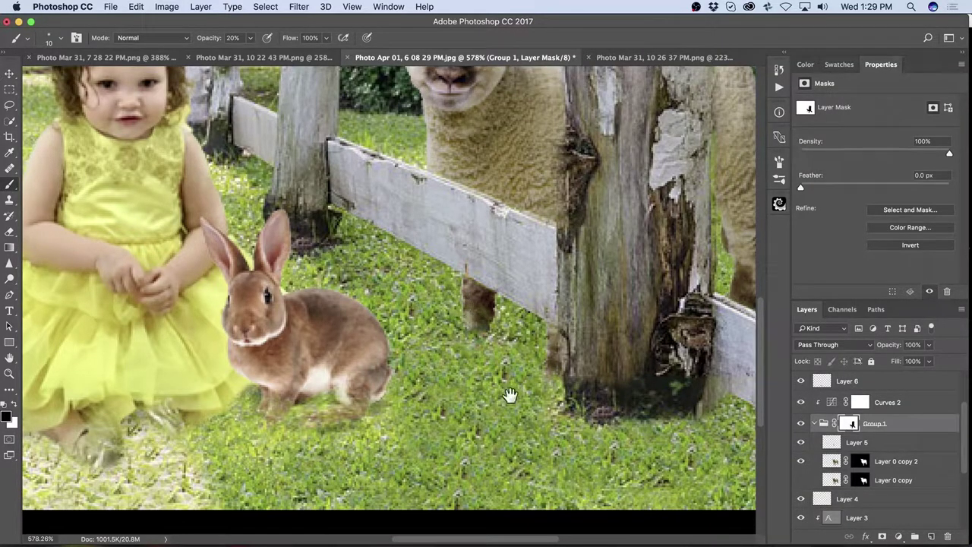
drag(505, 397, 319, 445)
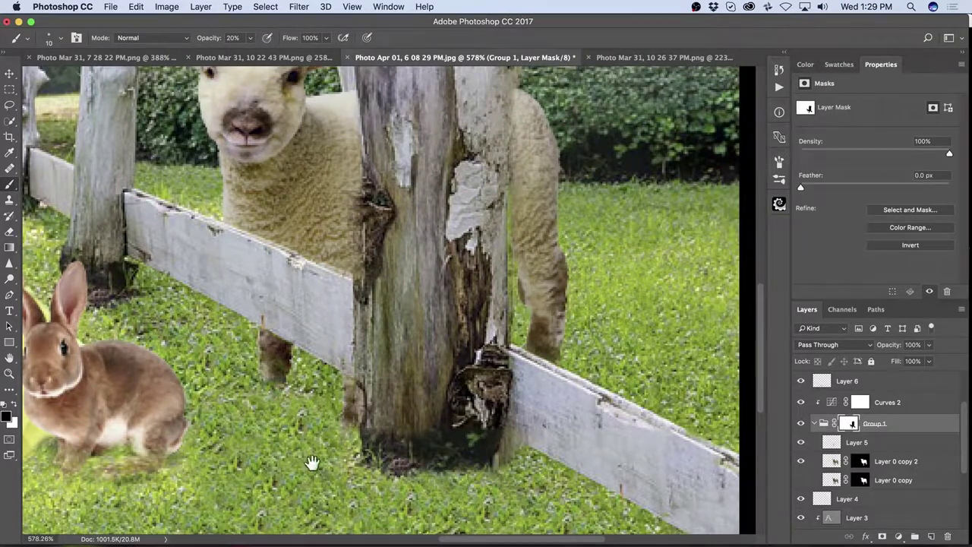
- Blend the lamb's other front hoof into the grass by painting black on Group 1's mask at 20% opacity
drag(314, 462, 442, 448)
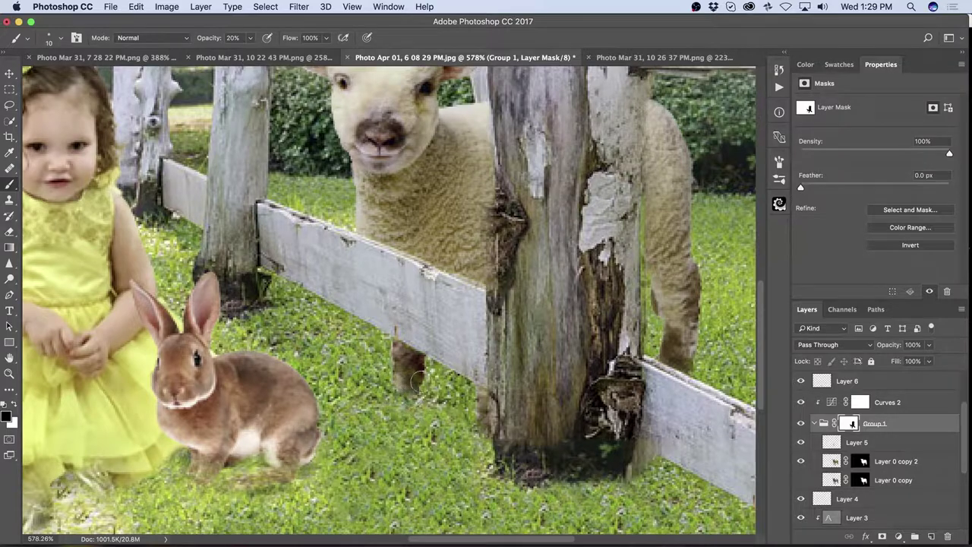
drag(418, 380, 405, 406)
key(super+0)
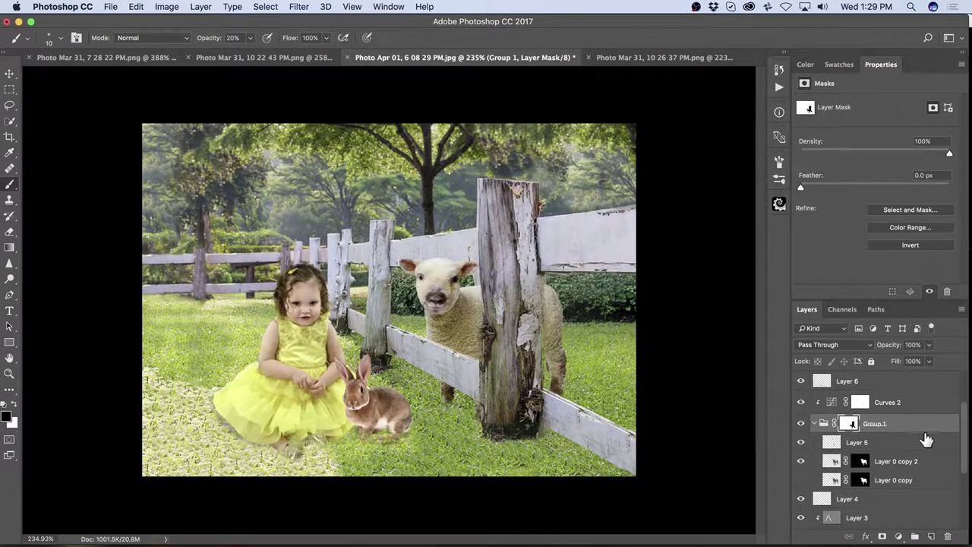
- Add a Curves adjustment clipped to the brown rabbit's layer and lower its white point to output 235
drag(966, 425, 965, 401)
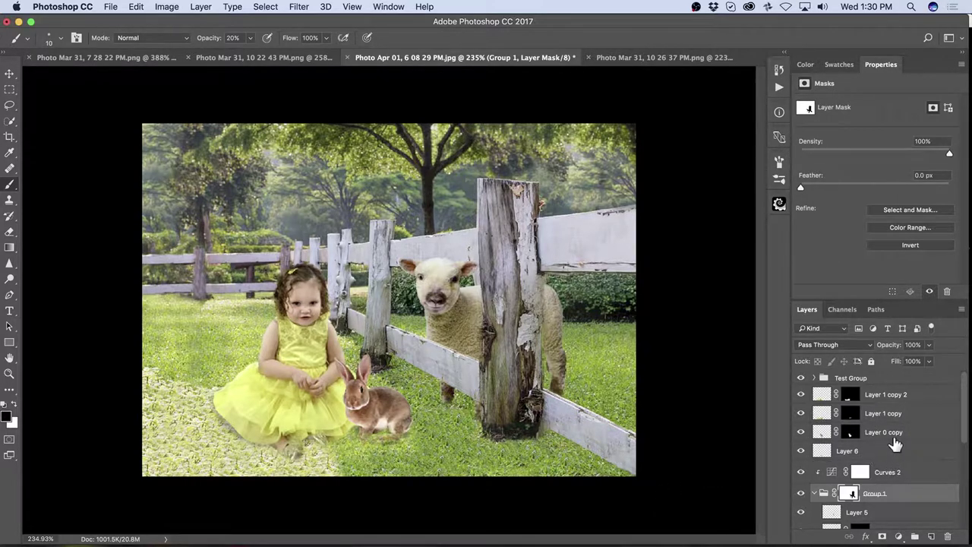
click(927, 397)
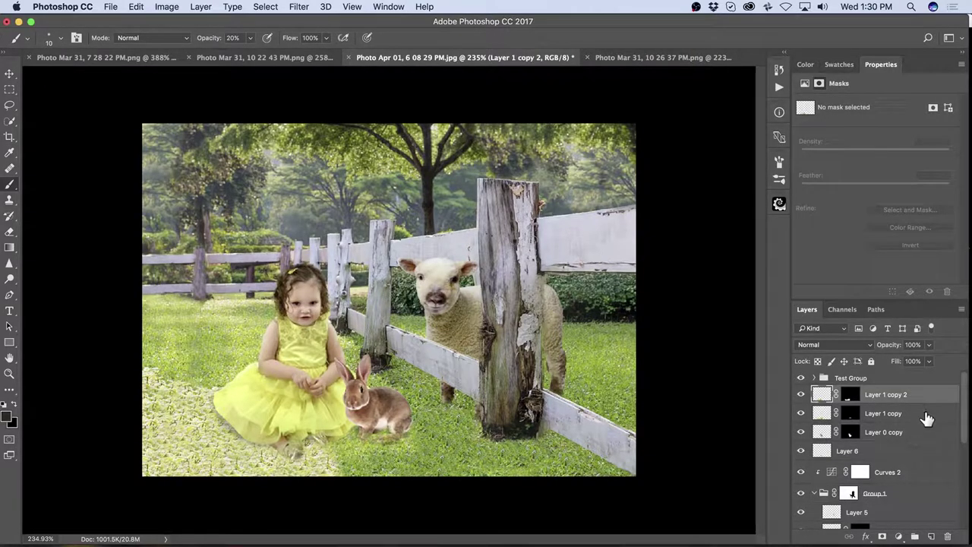
click(920, 433)
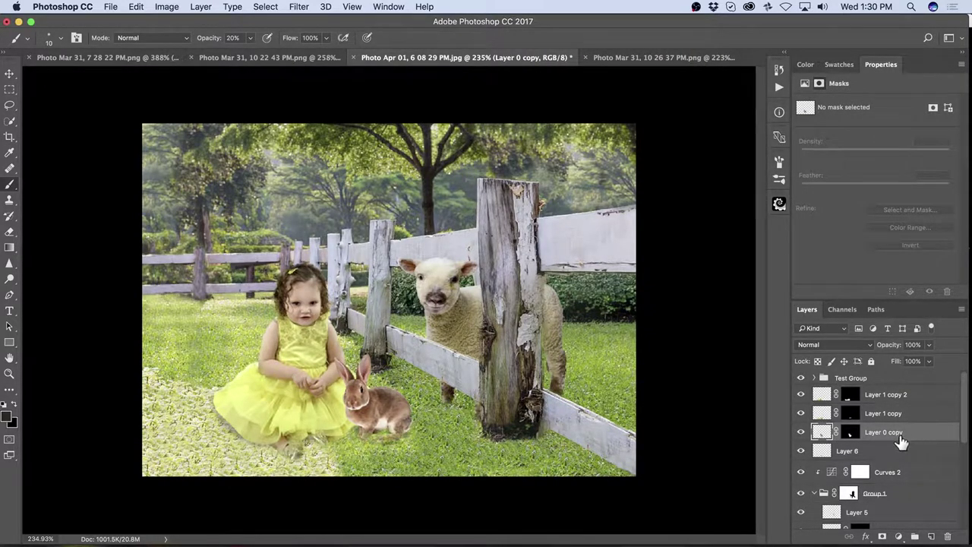
click(900, 535)
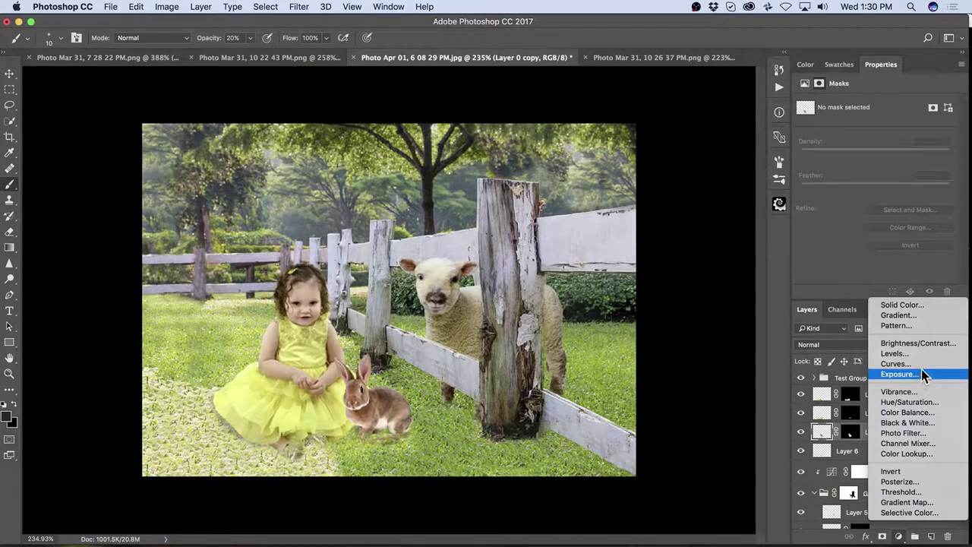
click(926, 366)
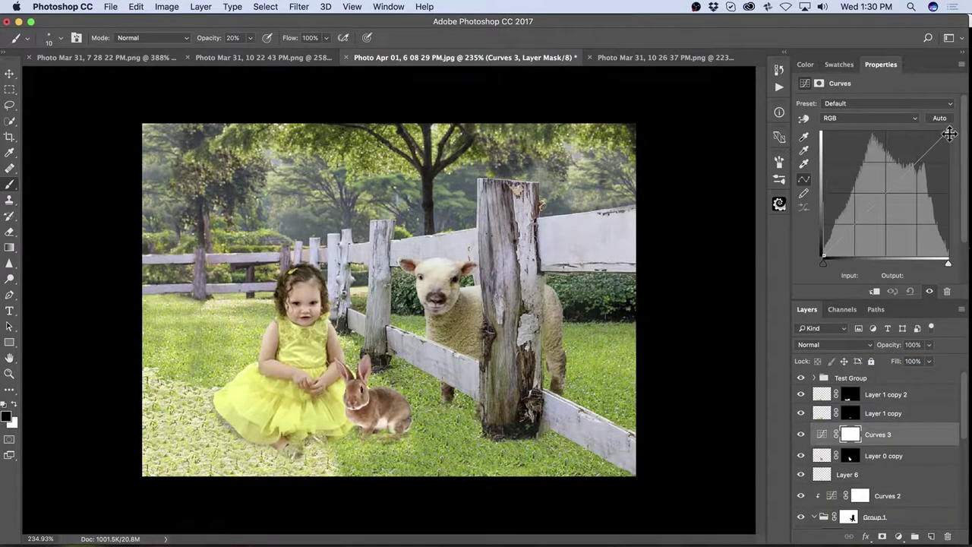
drag(950, 134, 948, 142)
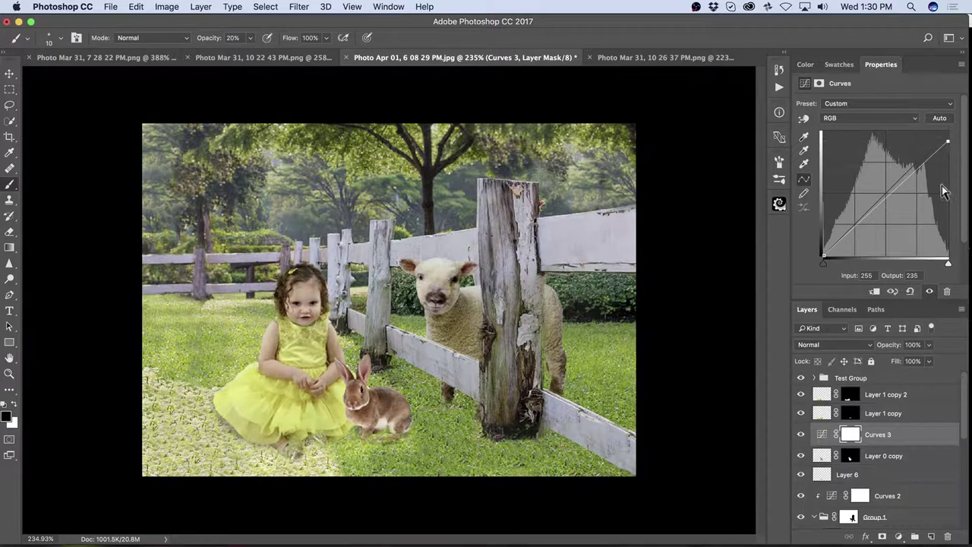
click(874, 291)
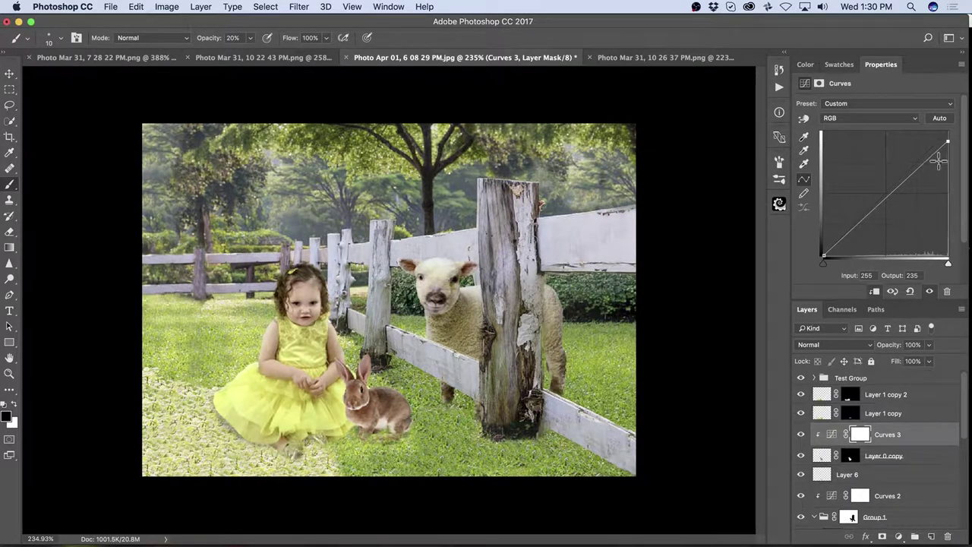
- Reshape the rabbit's curve with points at input 190, output 179 and input 129, output 126, and set the white point to output 226
drag(948, 141, 915, 171)
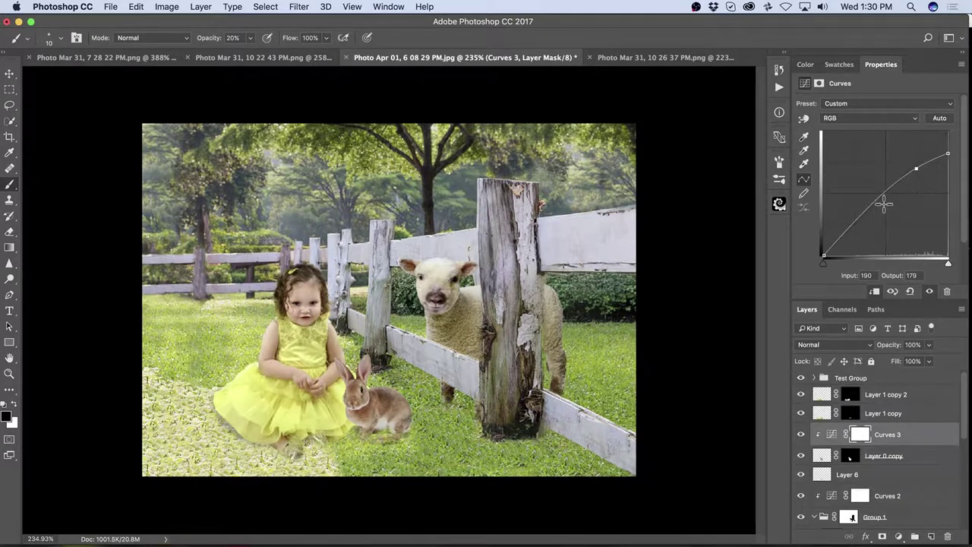
click(885, 195)
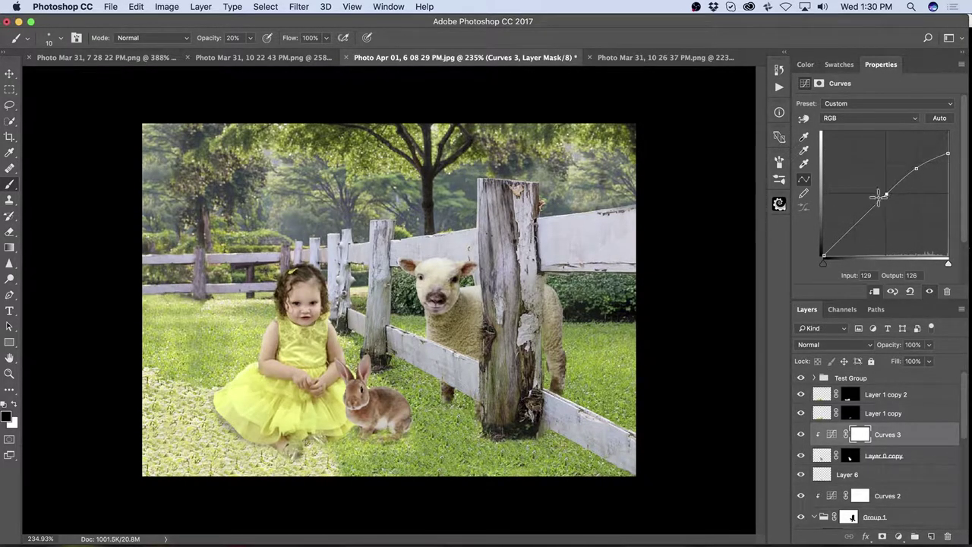
click(947, 153)
drag(948, 153, 948, 145)
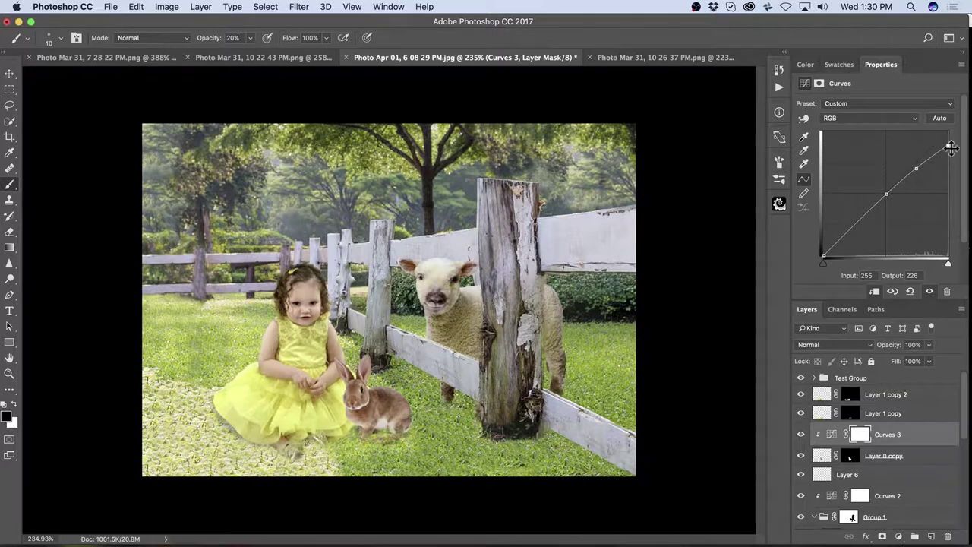
- Duplicate the brown rabbit's layer beneath its Curves adjustment and hide the original
click(820, 456)
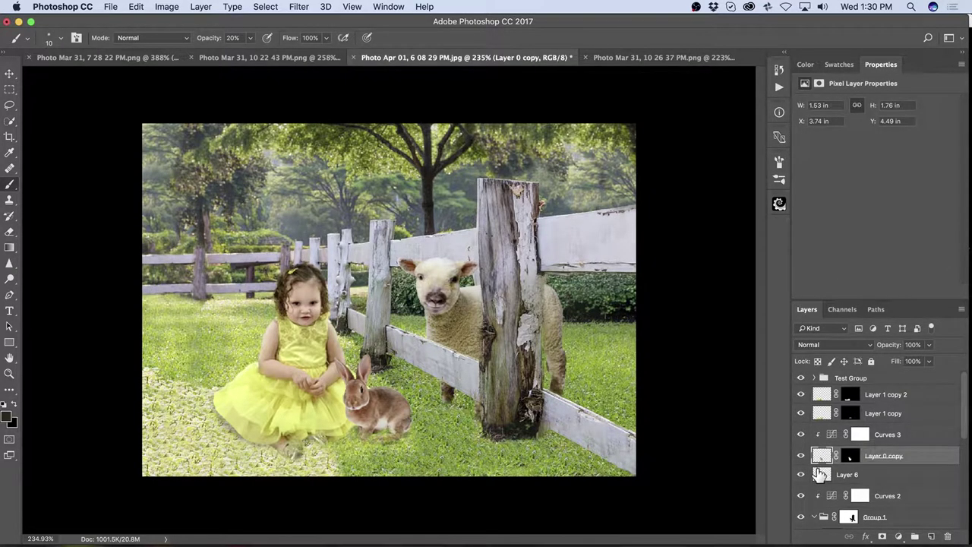
key(super+j)
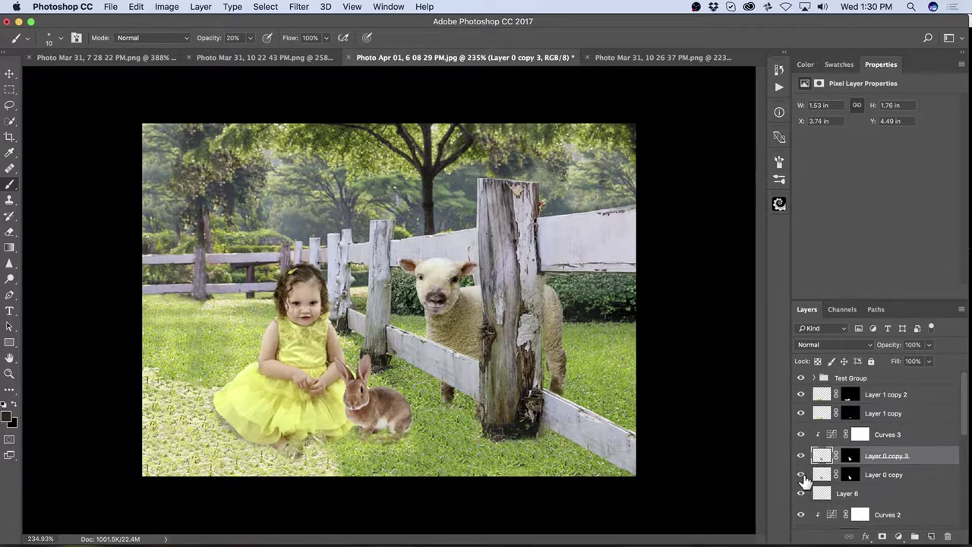
click(800, 474)
- Apply Match Color to the rabbit's duplicate, using Layer 0 of Photo Apr 01, 6 08 29 PM.jpg as source and a Fade of 69
click(169, 8)
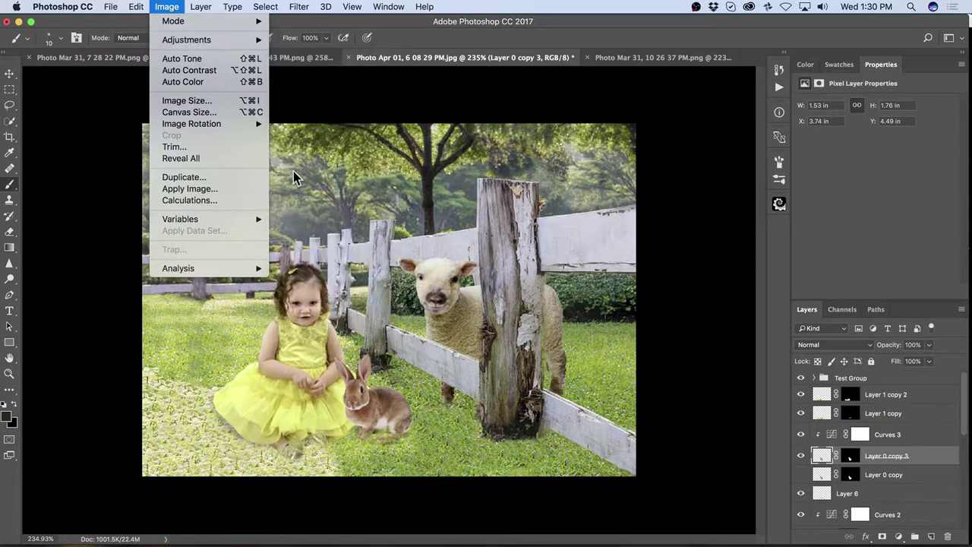
mouse_move(242, 39)
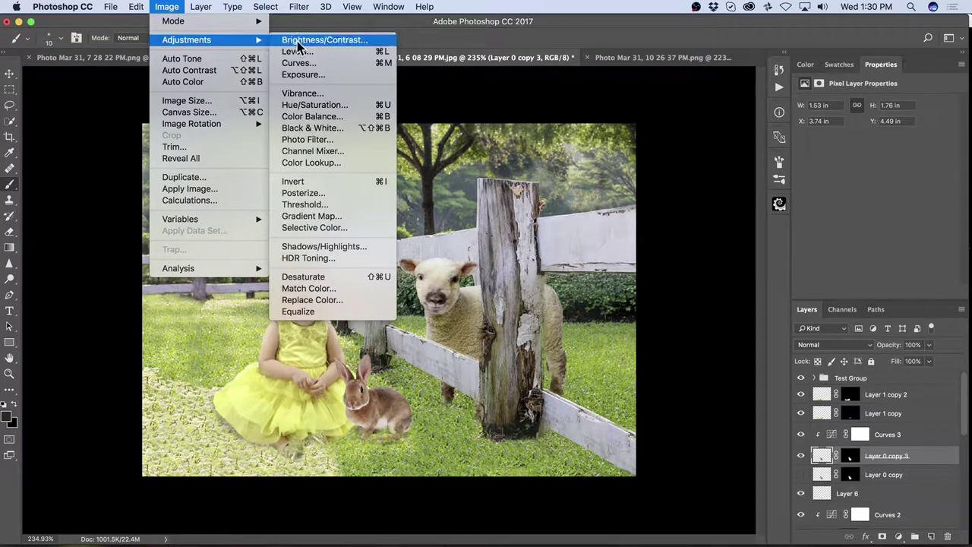
click(333, 289)
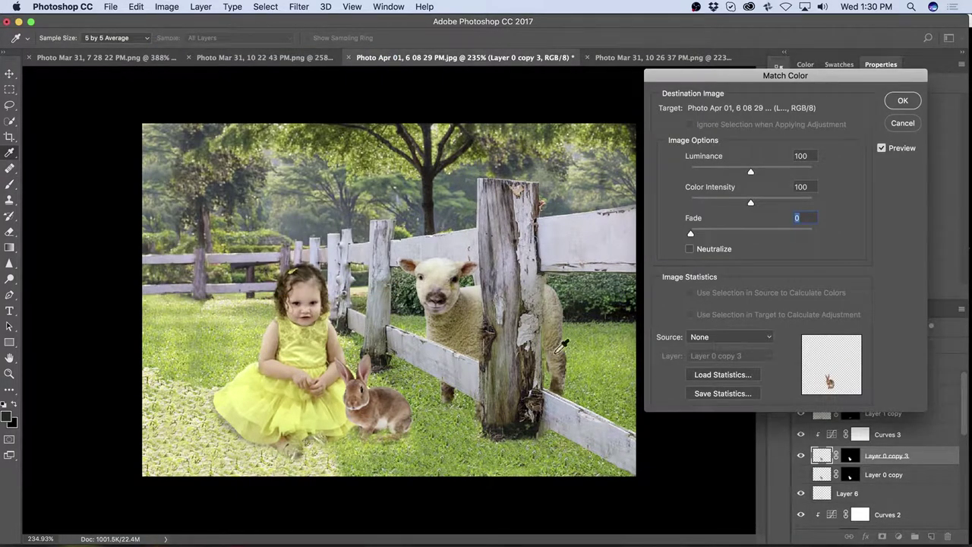
click(733, 339)
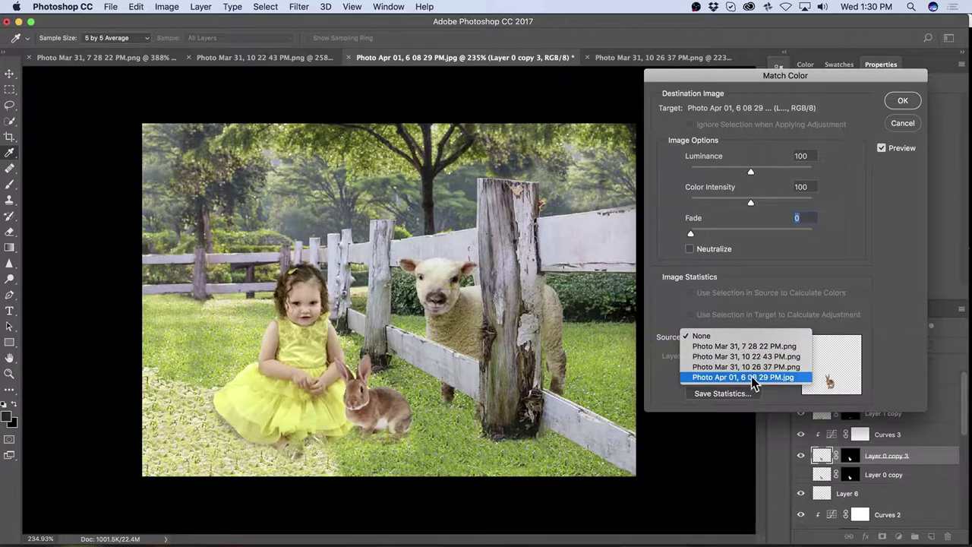
click(748, 377)
click(731, 355)
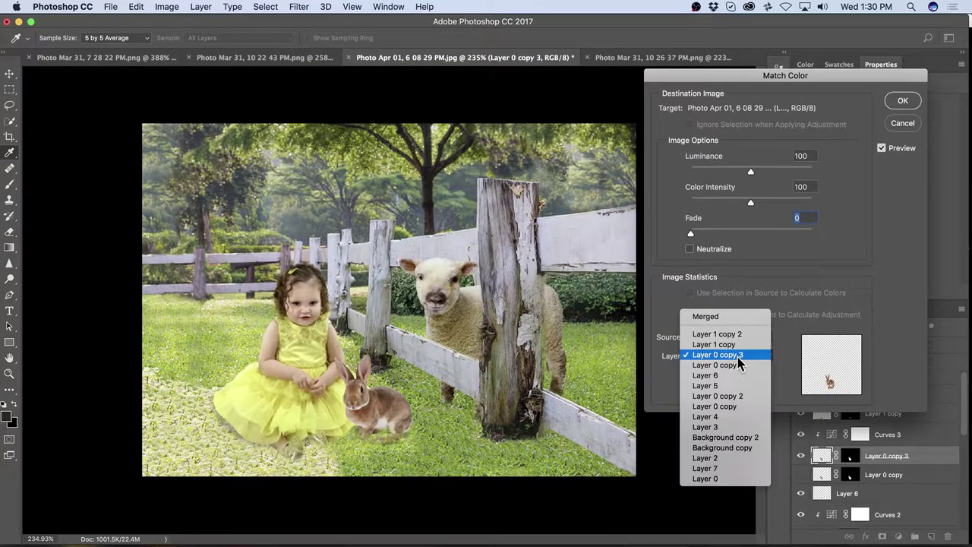
click(722, 480)
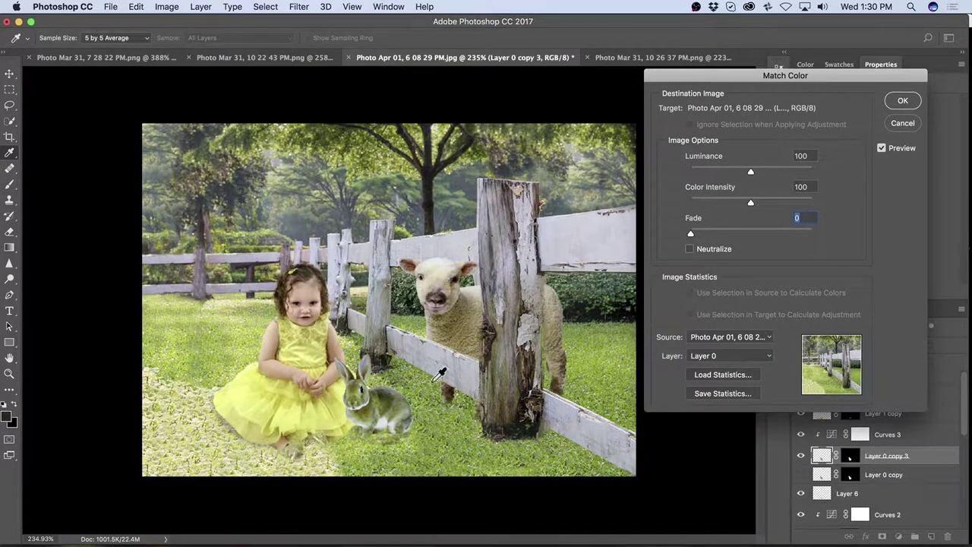
text(60)
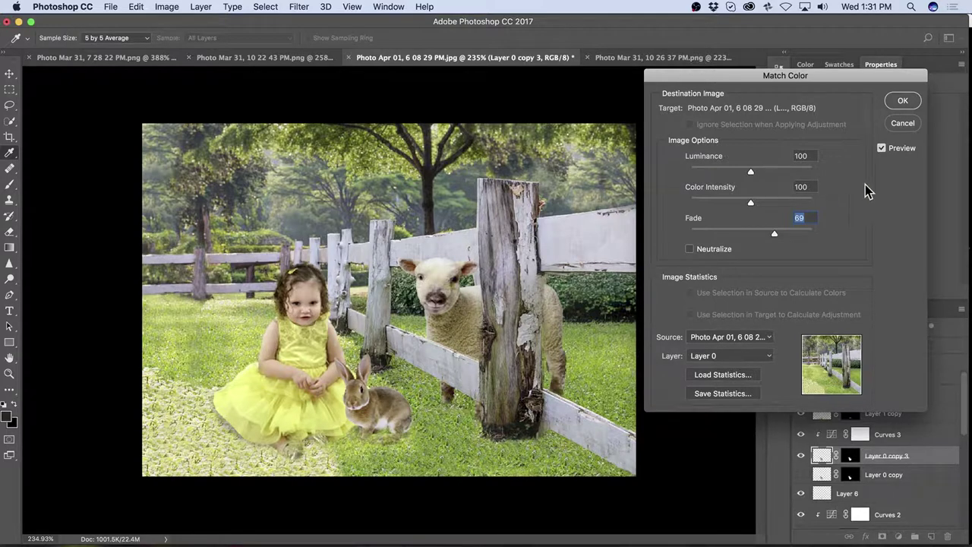
click(903, 103)
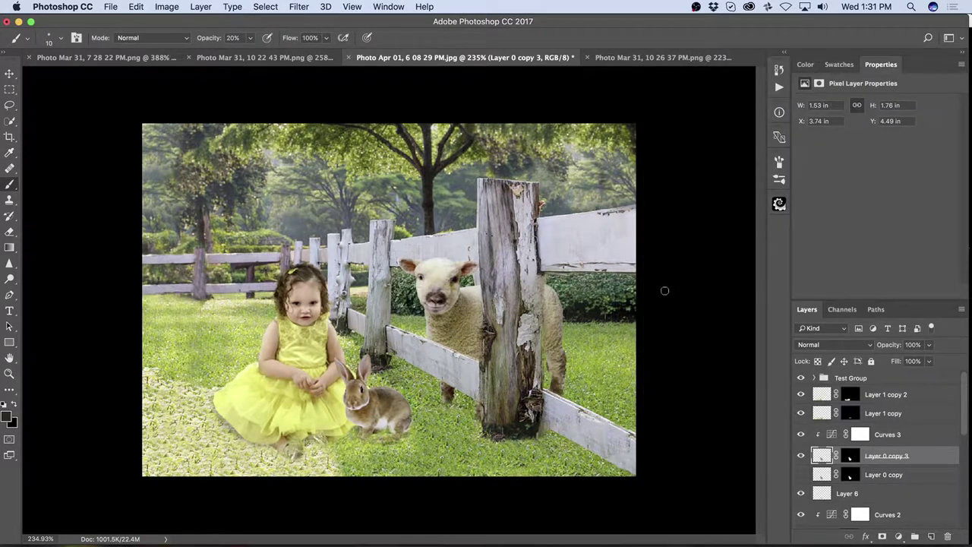
- Close the brown rabbit's source document, Photo Mar 31, 7 28 22 PM.png, without saving it
click(110, 59)
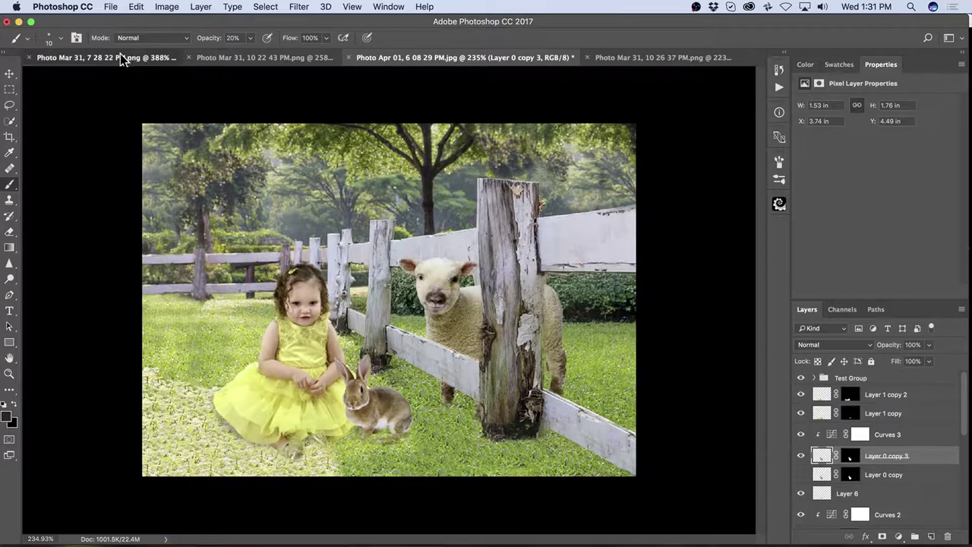
click(29, 58)
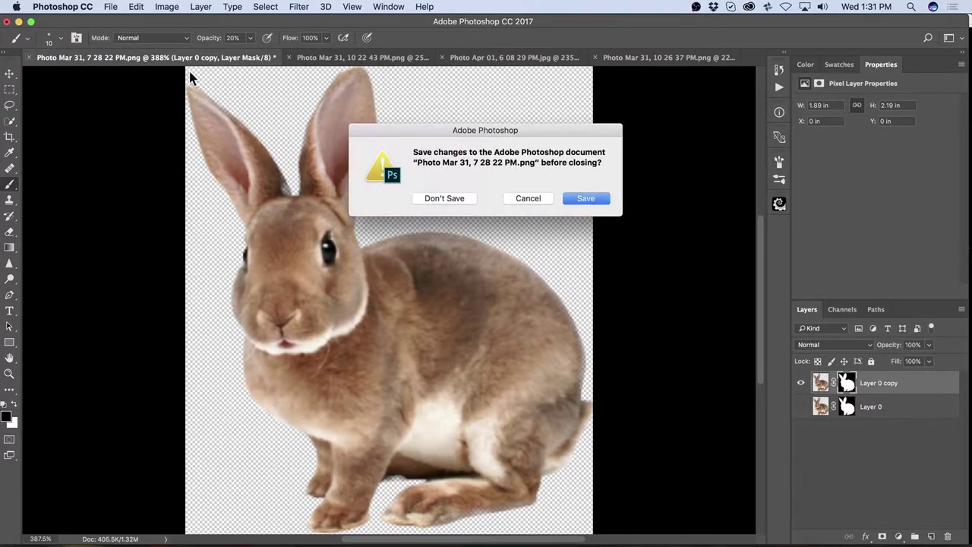
click(443, 199)
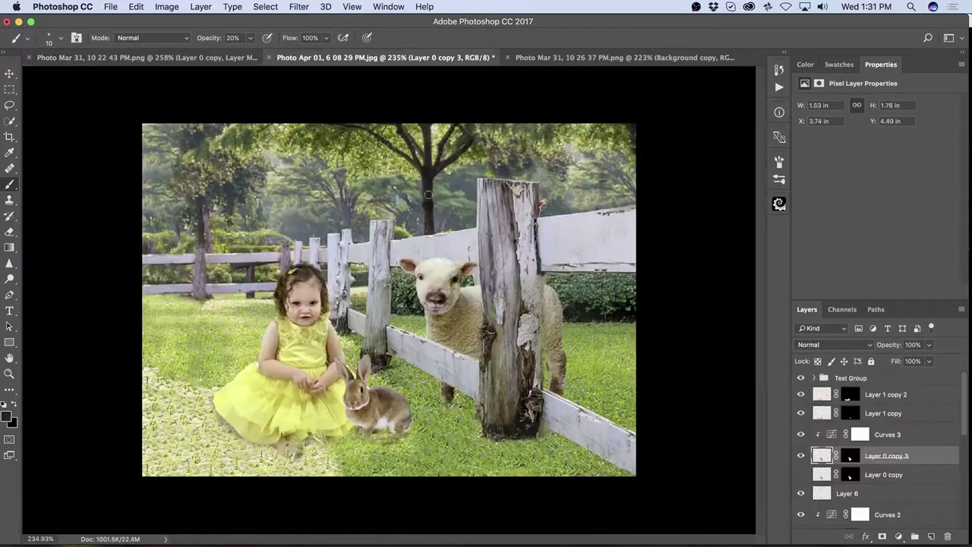
- Bring the grey rabbit from Photo Mar 31, 10 22 43 PM.png into the composite, scaled down beside the girl's dress on the pale grass
click(148, 58)
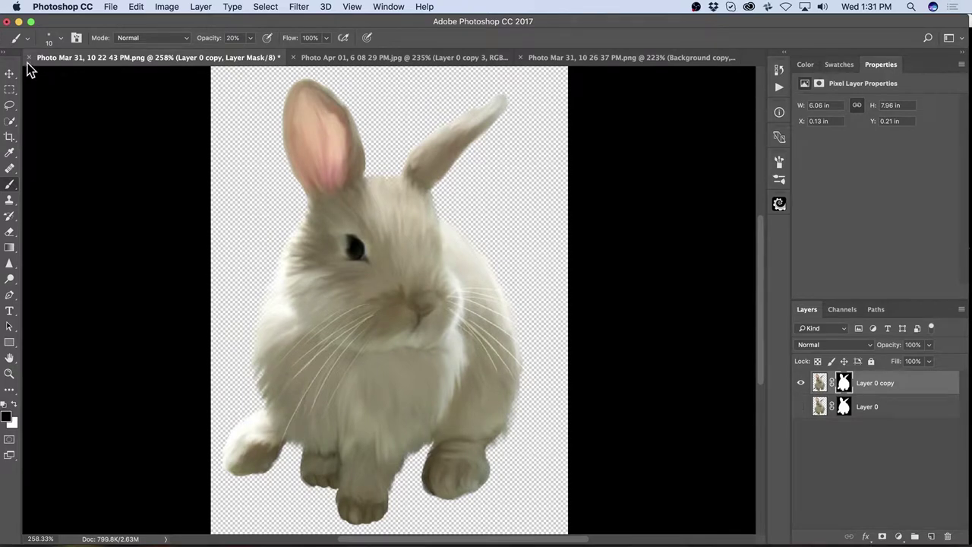
key(v)
drag(363, 266, 220, 395)
key(ctrl+t)
drag(392, 203, 243, 366)
key(Return)
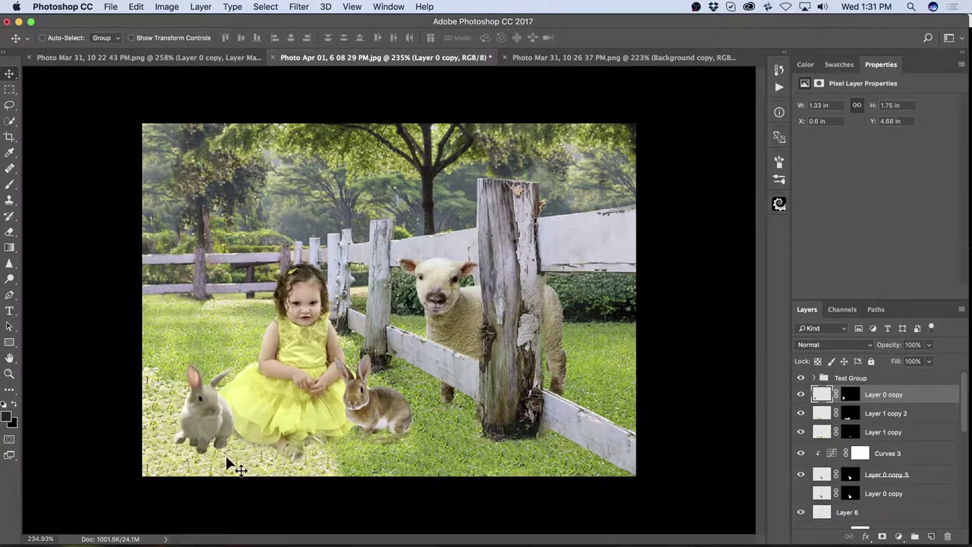
- Put the grey rabbit's layer in a new group and add a layer mask to the group
drag(249, 456, 243, 448)
key(ctrl+g)
click(882, 536)
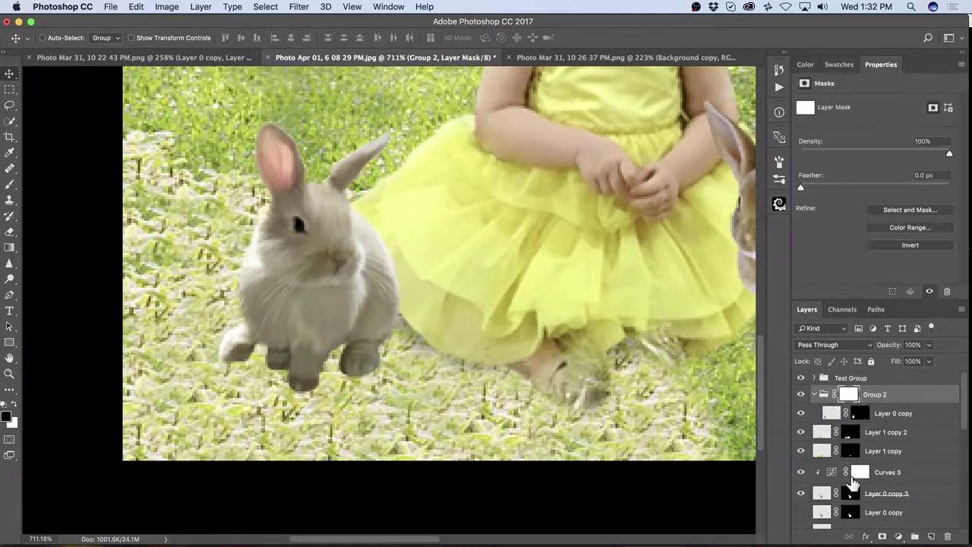
- Paint black on Group 2's mask with a size 10 brush at 20% opacity to blend the grey rabbit's feet into the grass
key(b)
mouse_move(364, 368)
mouse_down()
mouse_move(334, 357)
mouse_move(292, 372)
mouse_move(236, 352)
mouse_move(338, 372)
mouse_move(246, 357)
mouse_move(262, 334)
mouse_move(267, 363)
mouse_move(279, 351)
mouse_up()
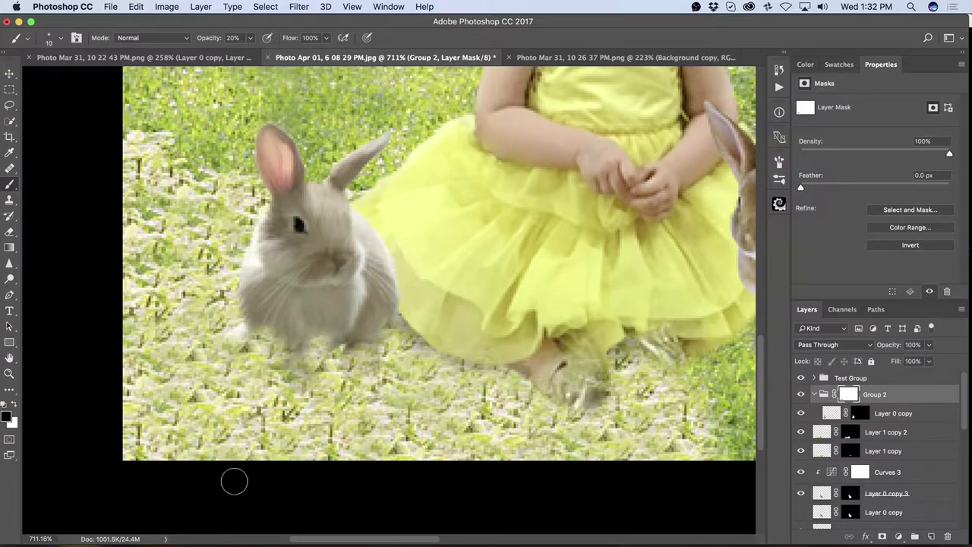
scroll(399, 326, down, 5)
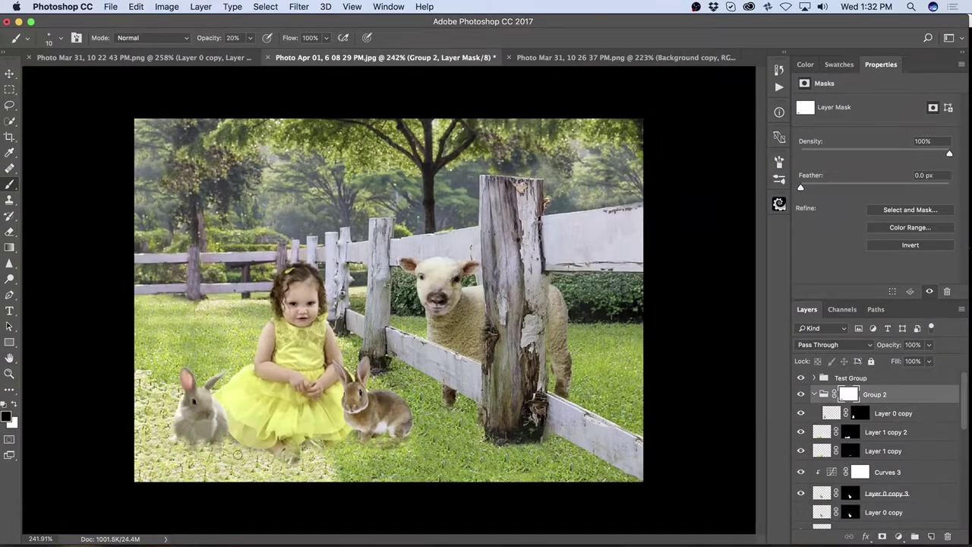
scroll(426, 444, up, 4)
scroll(425, 445, down, 5)
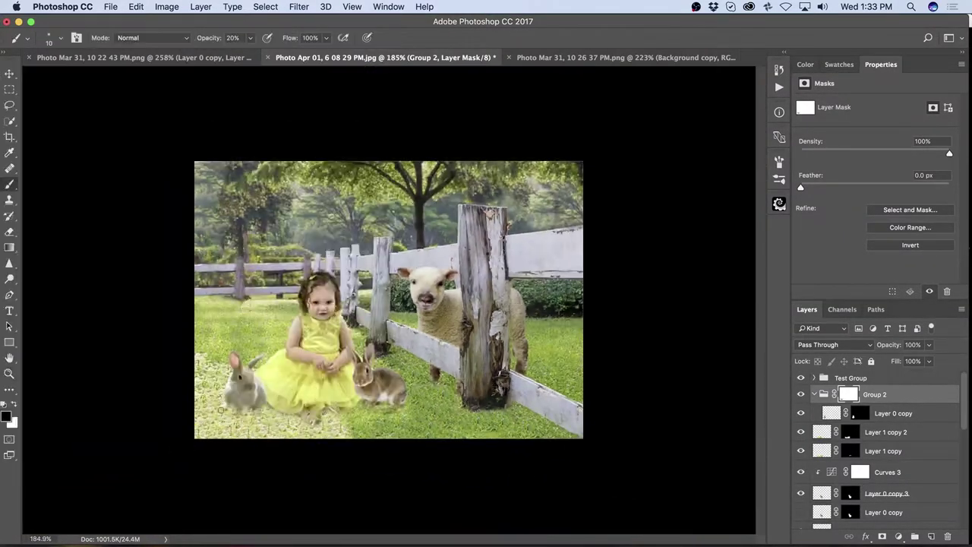
- Apply Match Color to the grey rabbit's layer with Photo Apr 01, 6 08 29 PM.jpg as the source and an increased Fade
key(alt+bracketleft)
click(166, 7)
mouse_move(220, 40)
click(311, 345)
click(729, 336)
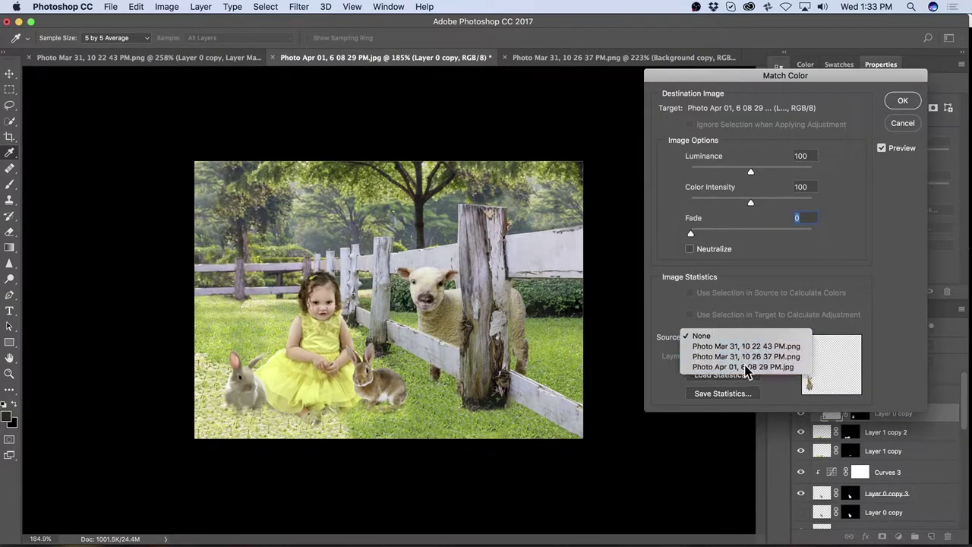
click(748, 369)
click(725, 354)
click(725, 509)
drag(751, 233, 769, 237)
click(902, 100)
key(b)
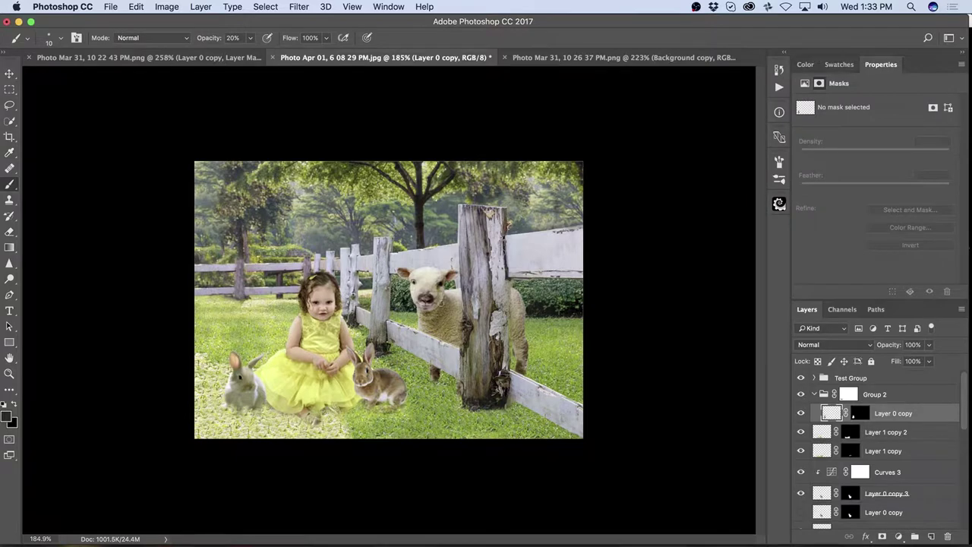
- Add a Curves adjustment clipped to the grey rabbit's layer and raise the midpoint to brighten the rabbit
click(882, 536)
click(898, 537)
key(Escape)
click(899, 537)
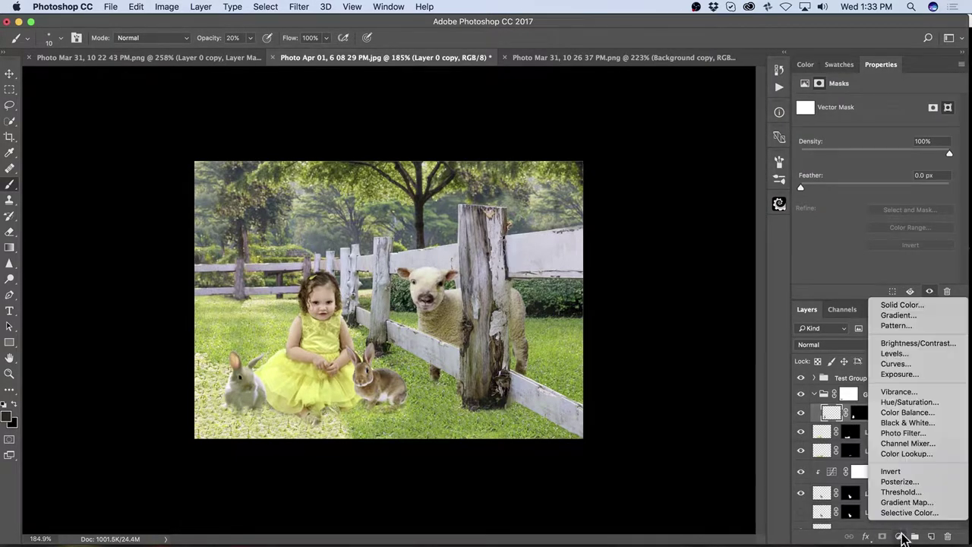
click(896, 363)
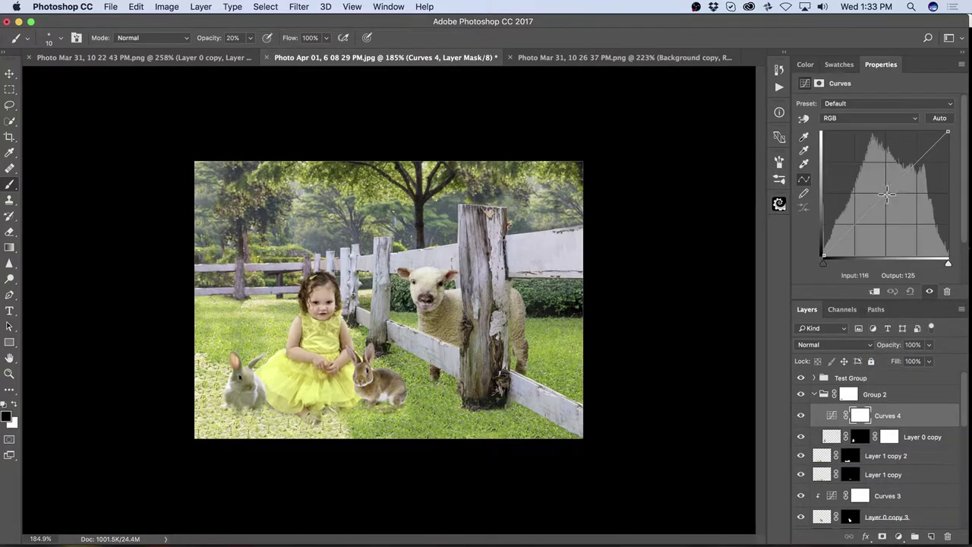
click(888, 188)
drag(887, 185, 884, 174)
click(874, 291)
- Lower the rabbit curve's white point to output 242, shift its black point slightly inward and fine-tune the midpoint
mouse_move(948, 132)
mouse_down()
mouse_move(951, 144)
mouse_move(955, 137)
mouse_up()
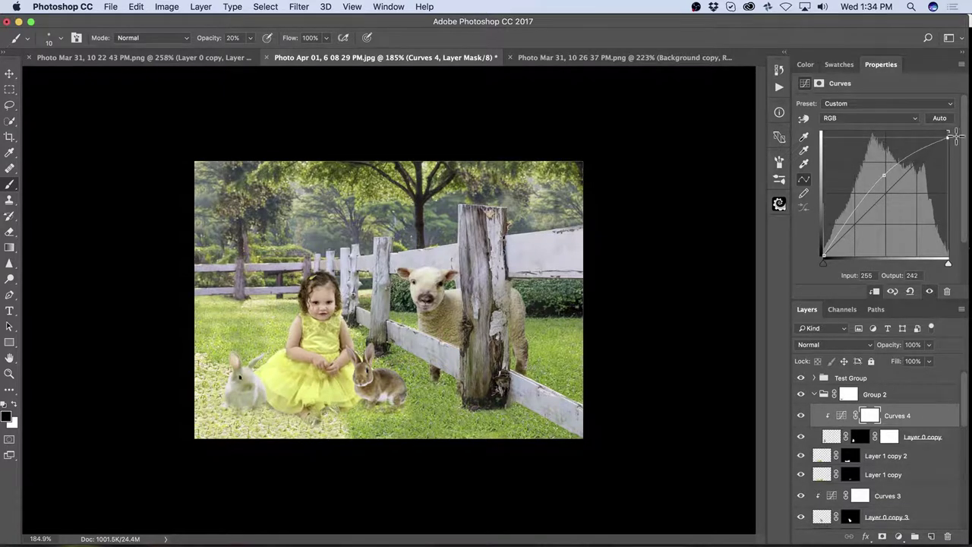
click(884, 175)
drag(884, 176, 879, 183)
mouse_move(824, 265)
mouse_down()
mouse_move(856, 268)
mouse_move(829, 271)
mouse_up()
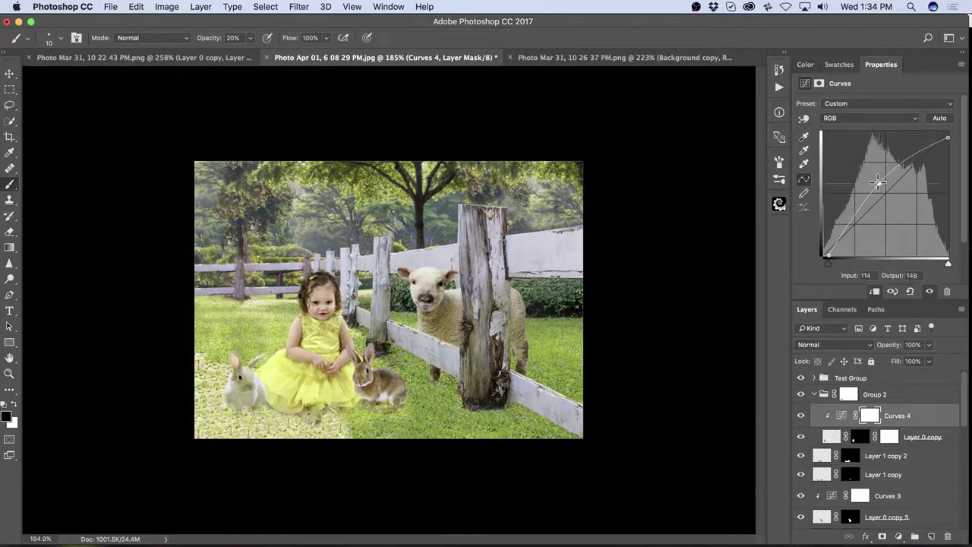
drag(879, 183, 881, 181)
drag(877, 185, 875, 181)
- Close Photo Mar 31, 10 22 43 PM.png without saving its changes
click(170, 58)
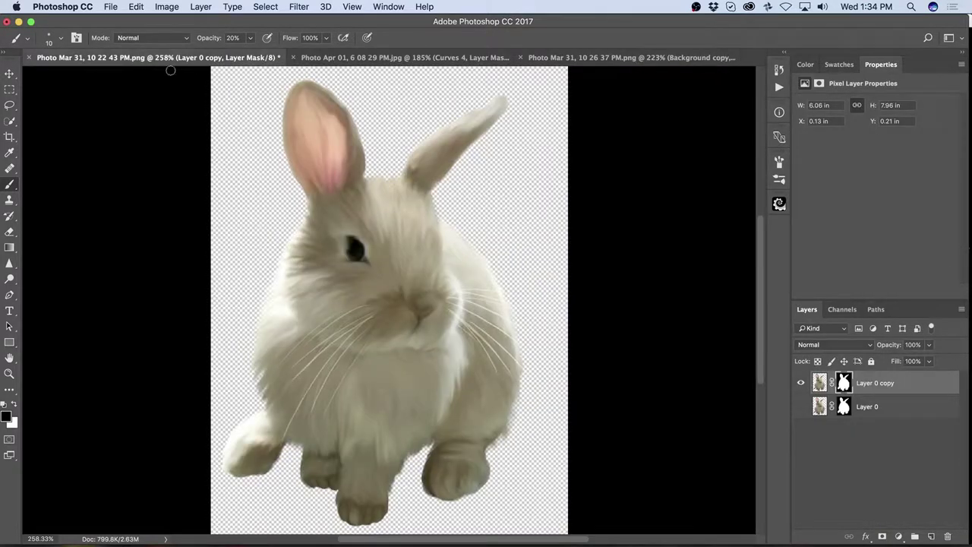
click(28, 58)
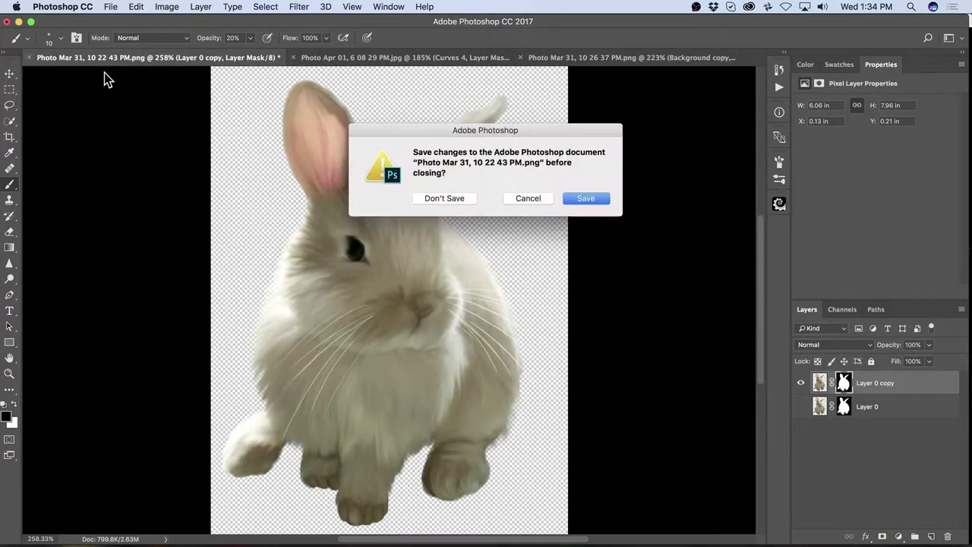
click(448, 198)
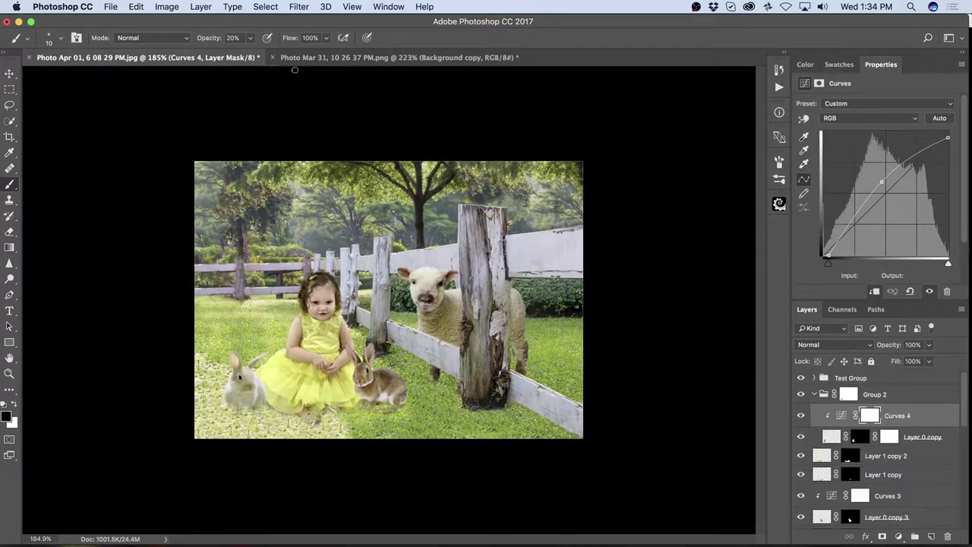
- Delete the Background copy layer from Photo Mar 31, 10 26 37 PM.png and bring the purple orchids into the composite
click(319, 59)
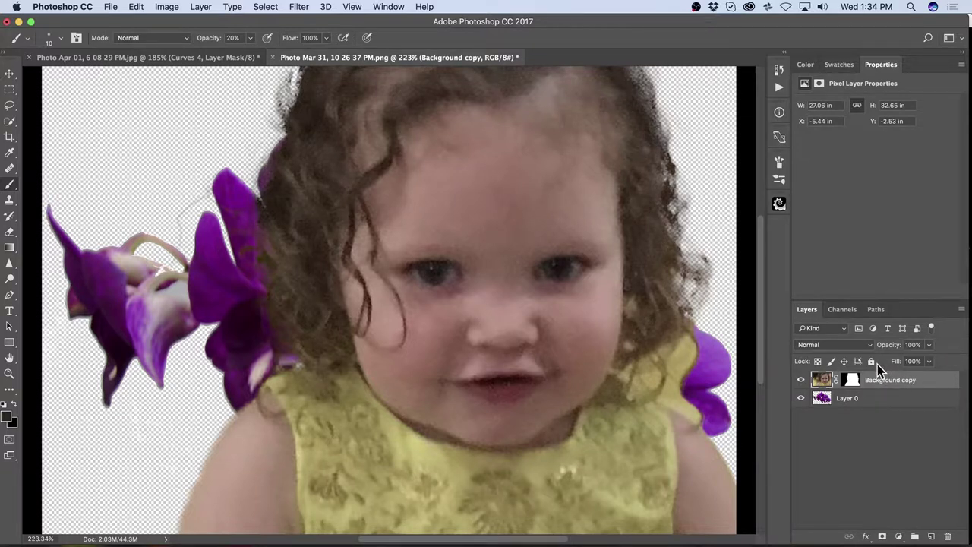
key(Delete)
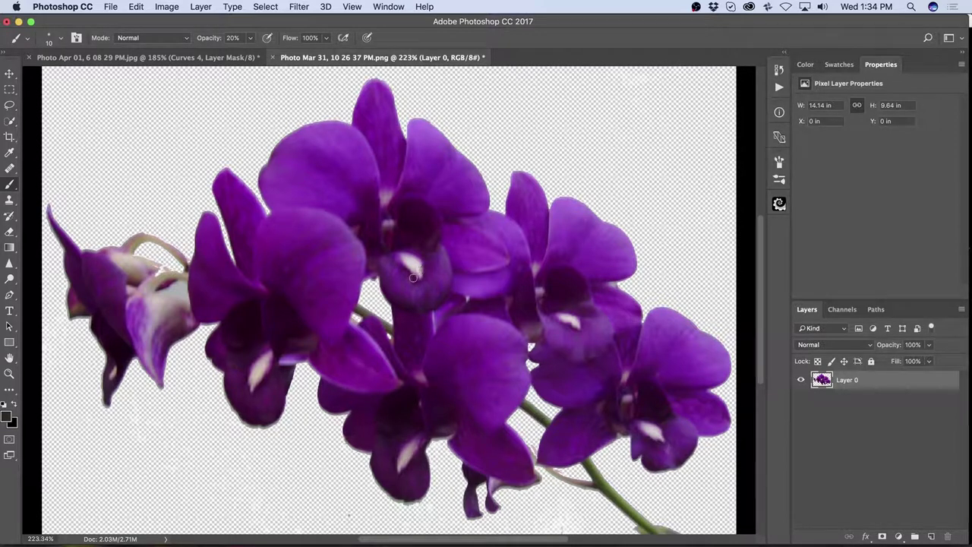
key(v)
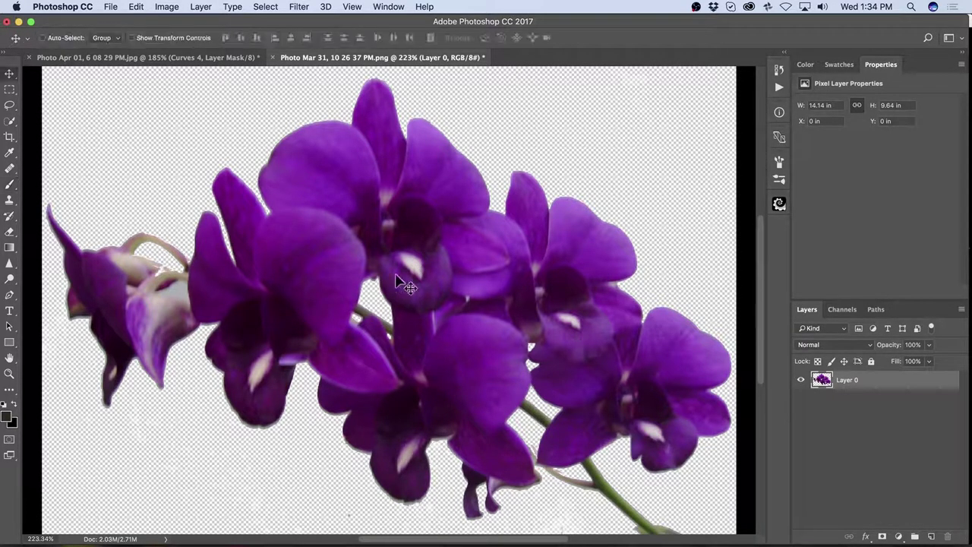
drag(435, 270, 220, 67)
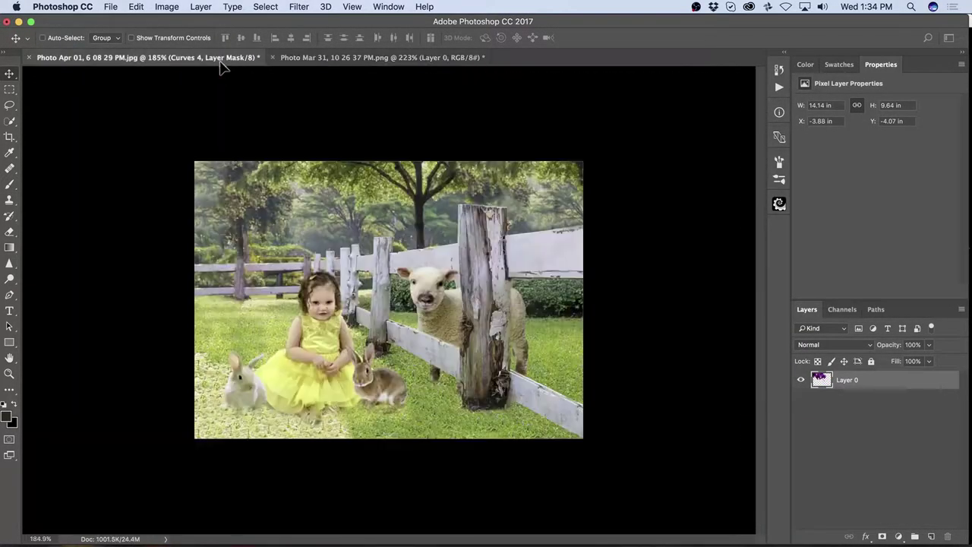
drag(303, 200, 365, 245)
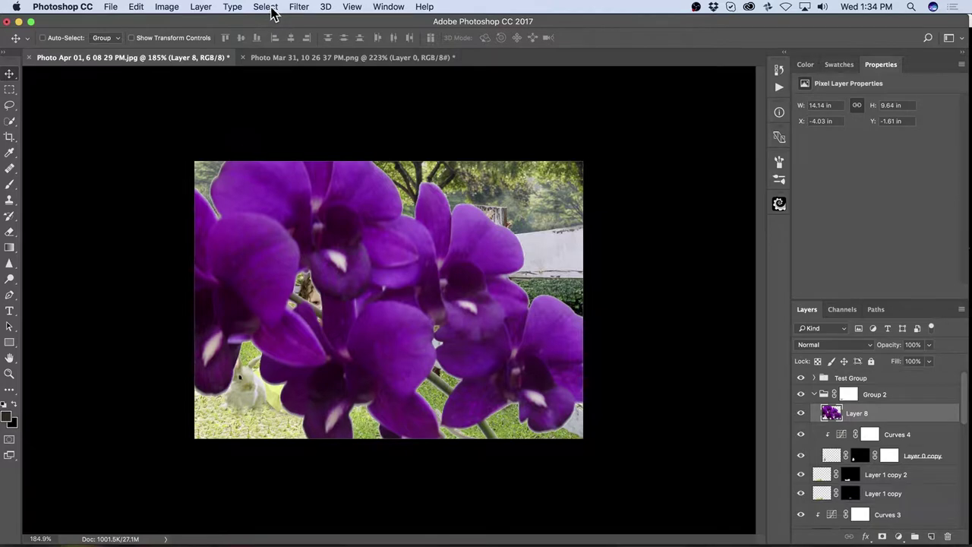
- Convert the orchid layer for Smart Filters and scale it to about 16.7%, placed just above the lamb's head
click(300, 6)
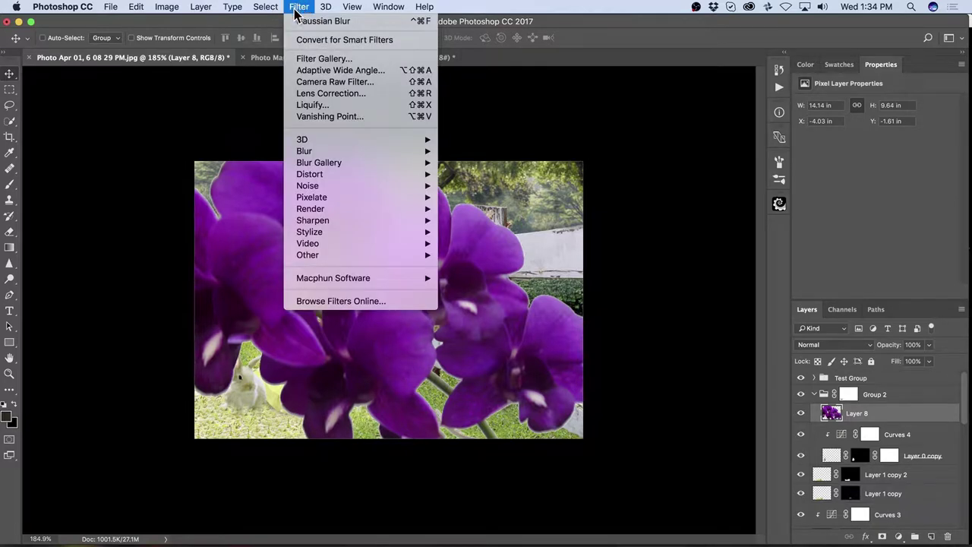
click(335, 42)
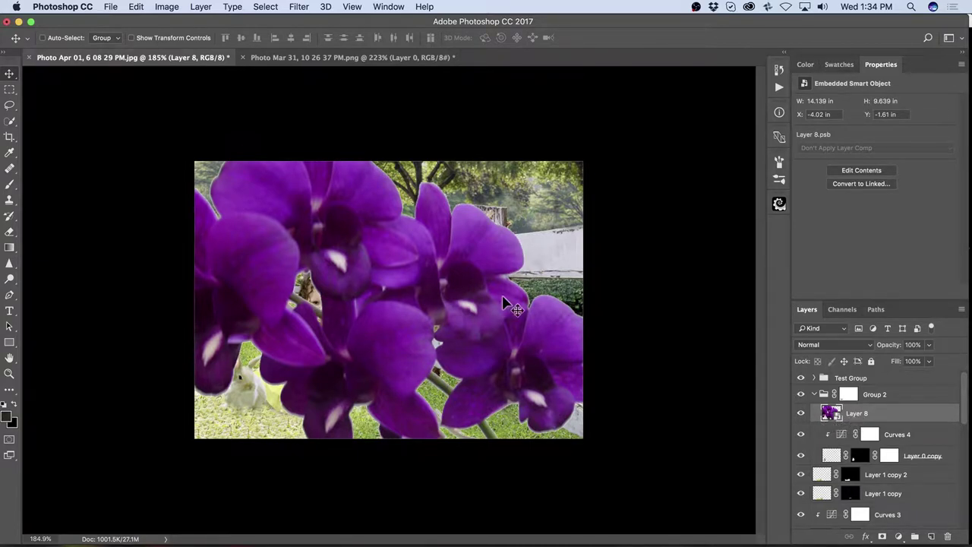
key(super+t)
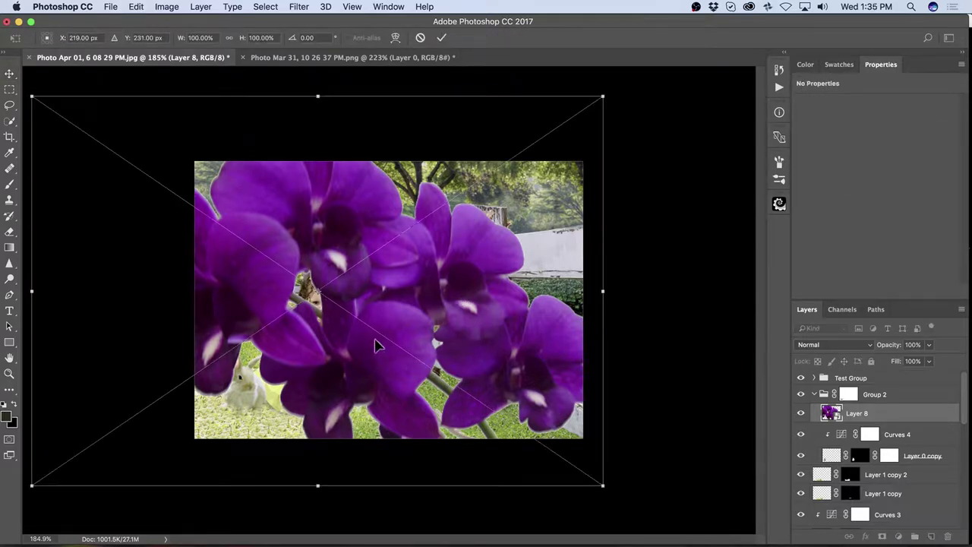
drag(31, 484, 453, 236)
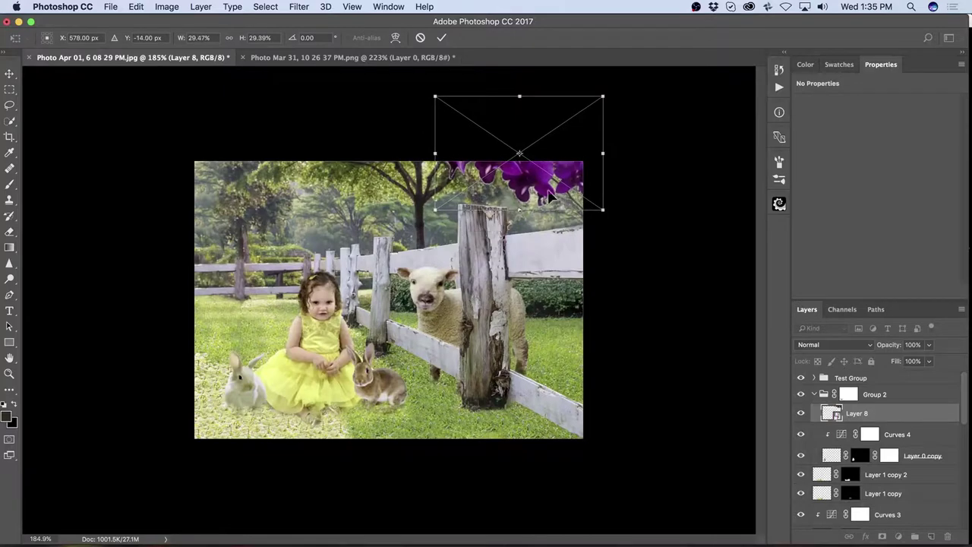
drag(537, 180, 391, 289)
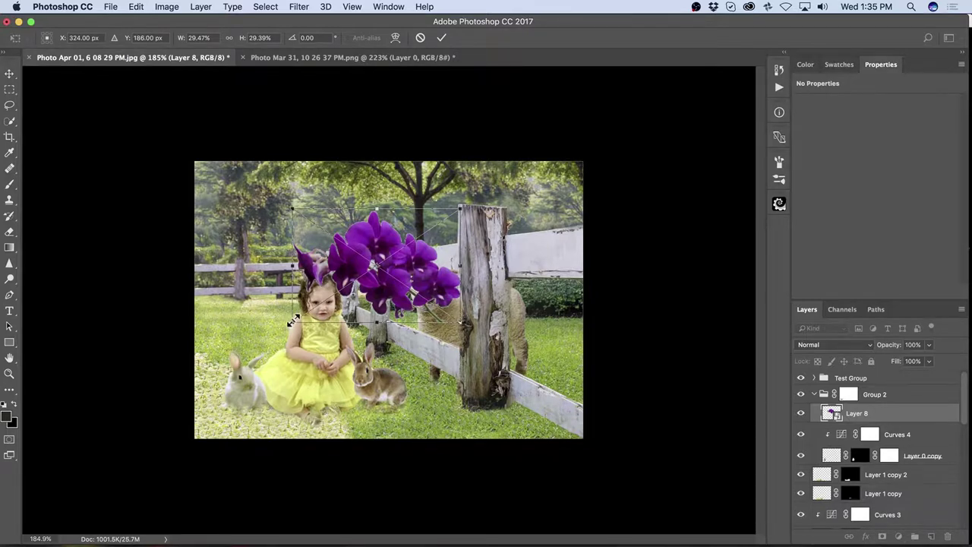
drag(293, 318, 366, 271)
drag(438, 243, 427, 241)
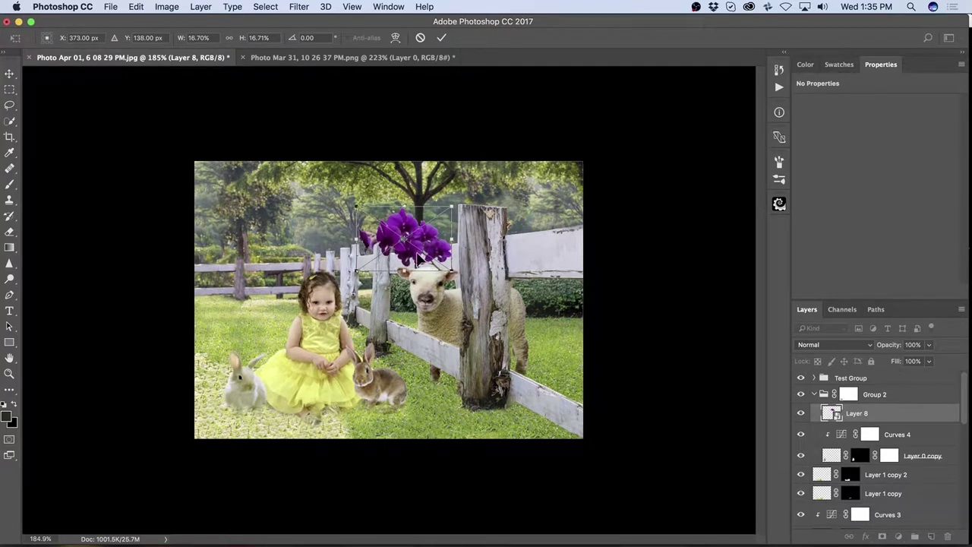
key(Return)
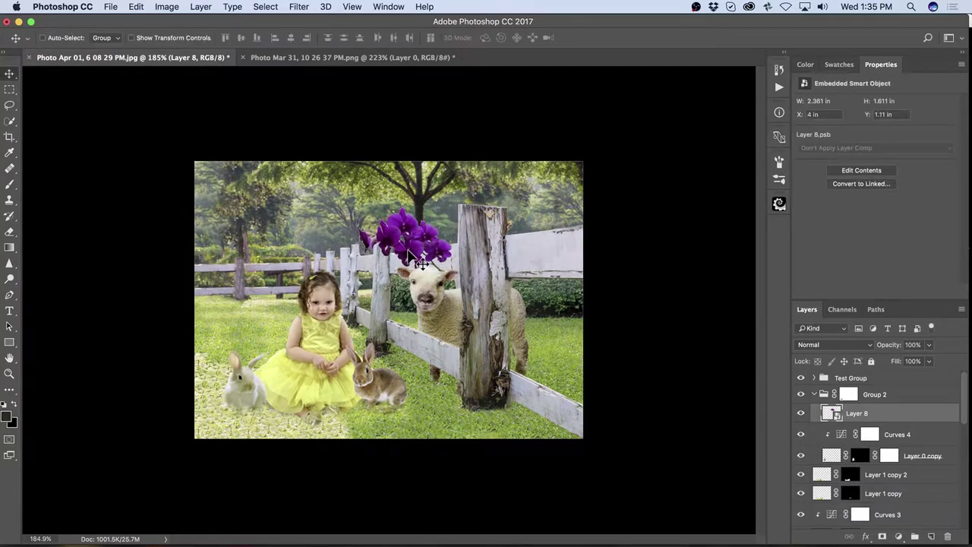
- Enlarge the orchid smart object to about 9.4 inches wide so it spreads across the girl and the fence
key(ctrl+t)
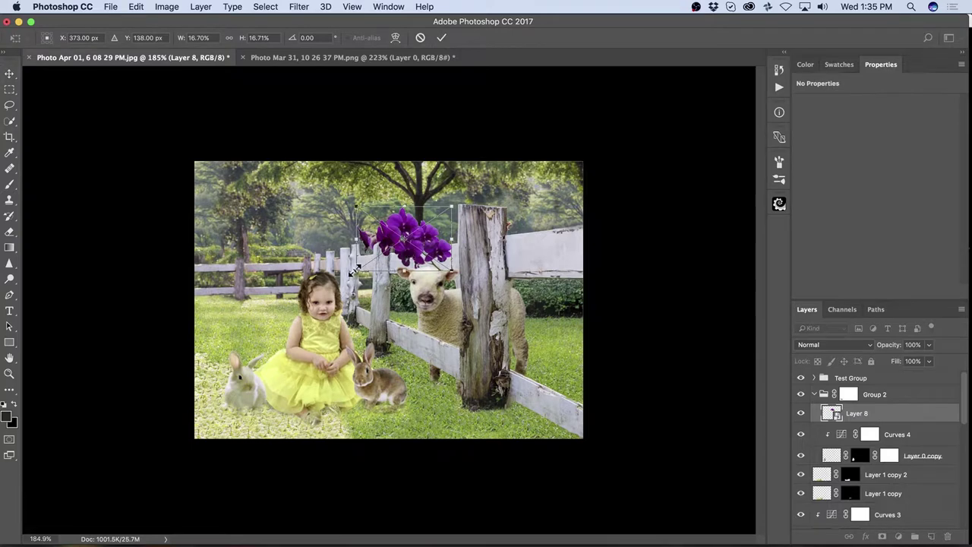
drag(357, 266, 55, 482)
key(Return)
drag(346, 359, 486, 282)
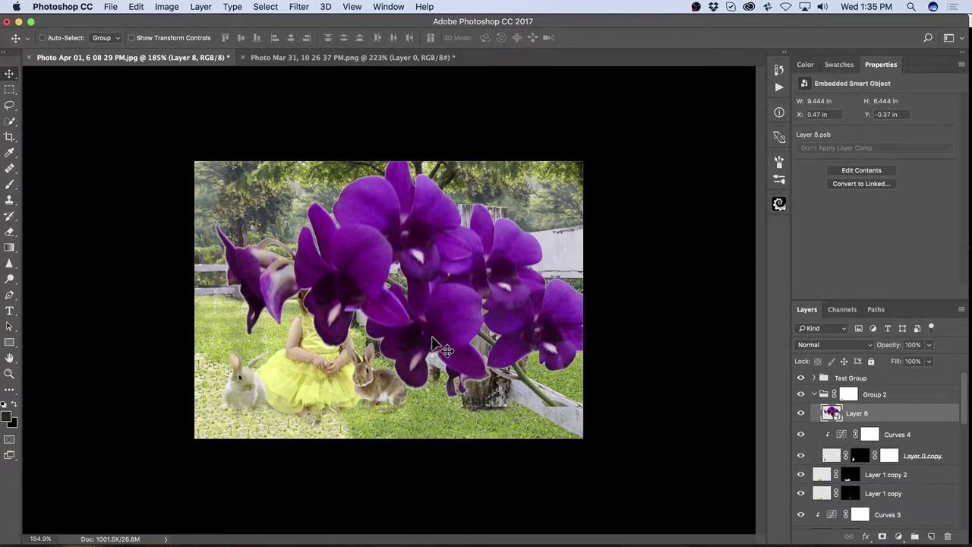
- Scale the orchid smart object down to about 18% in the picture's upper-right corner
key(ctrl+t)
drag(214, 408, 493, 220)
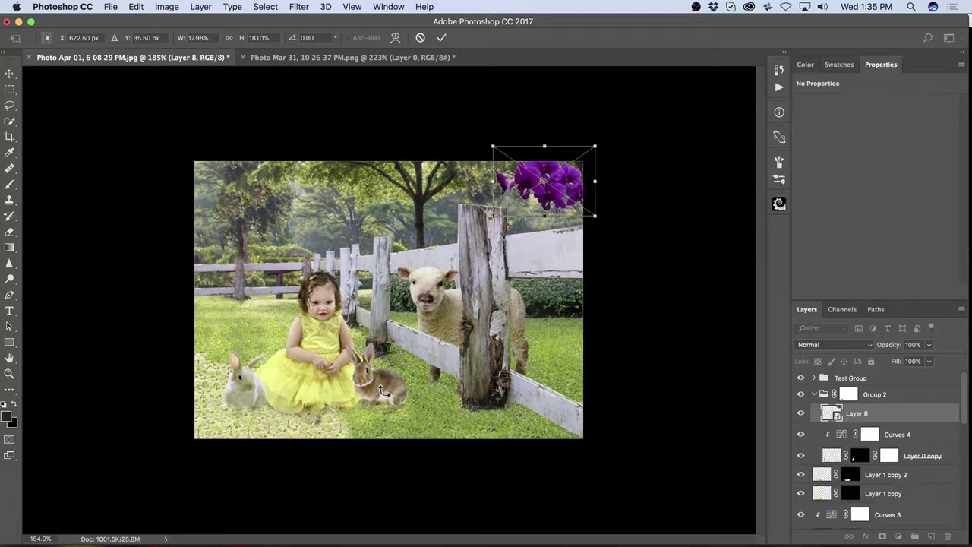
key(Return)
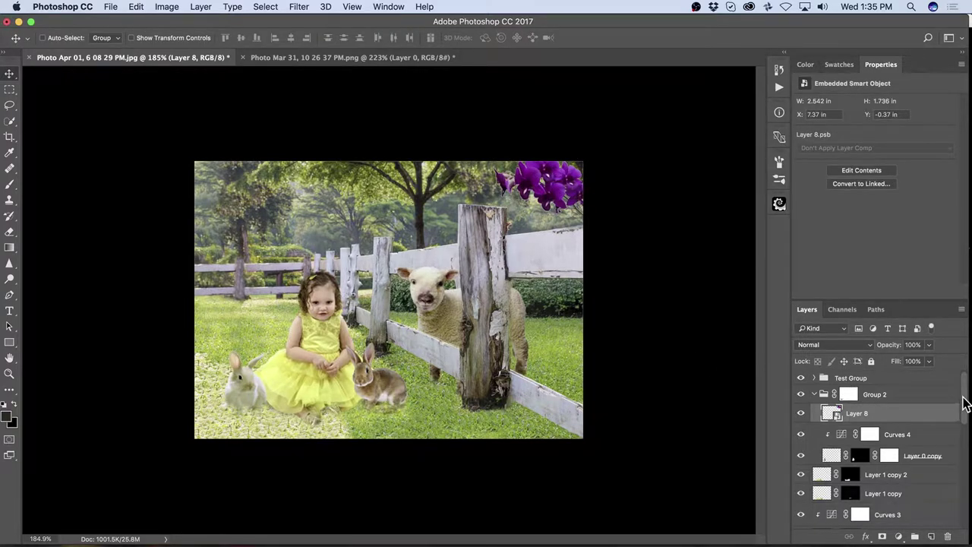
- Try enlarging the brown rabbit's pixel layer, Layer 0 copy 3, to about 442% and undo the enlargement
drag(962, 401, 961, 455)
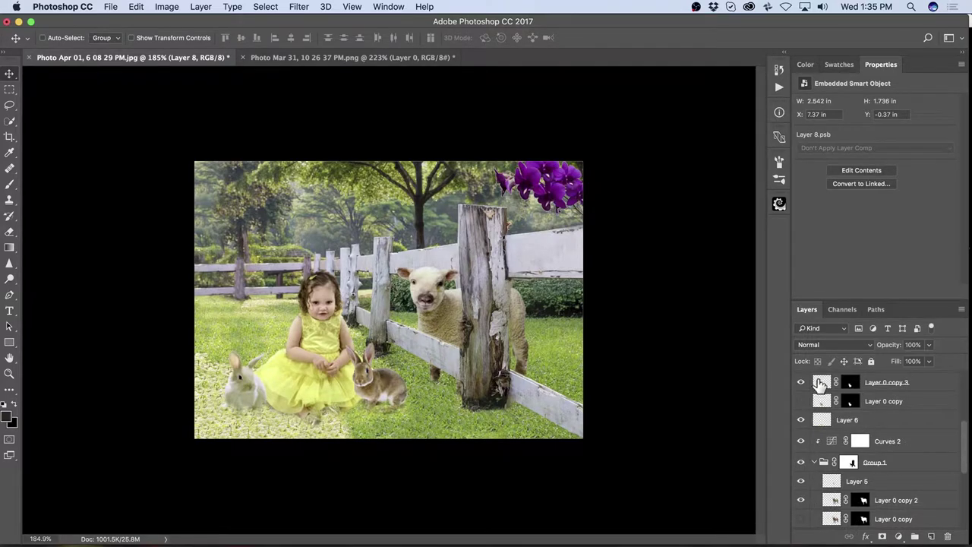
click(820, 386)
key(super+t)
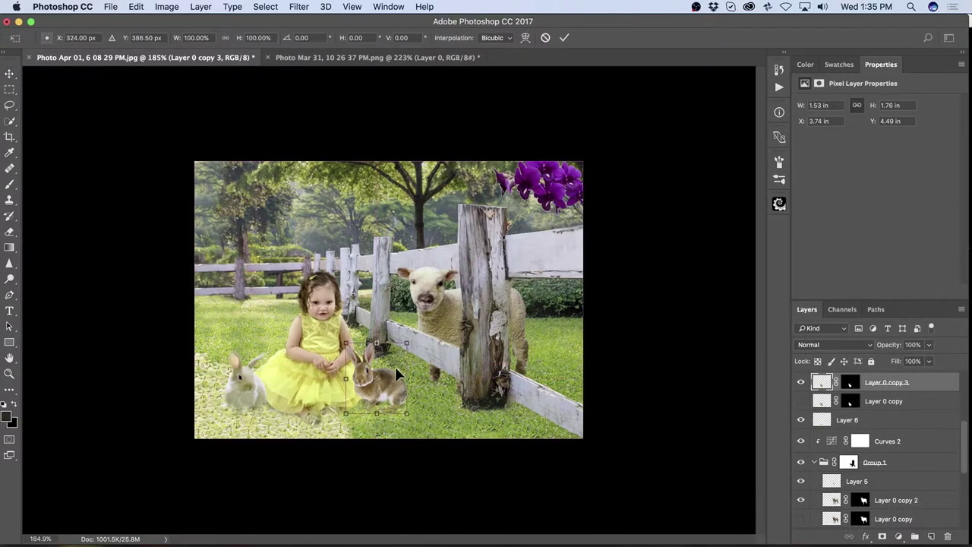
drag(408, 343, 619, 99)
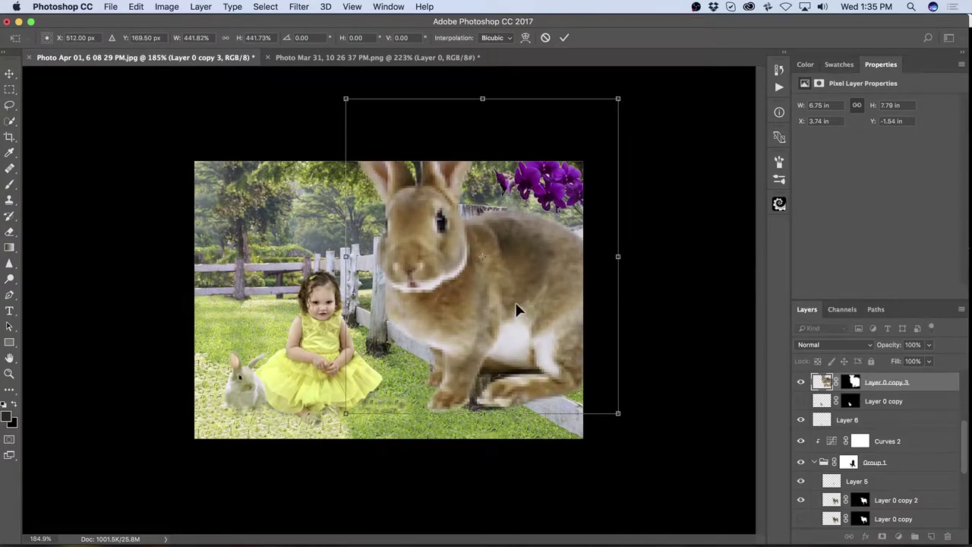
key(Return)
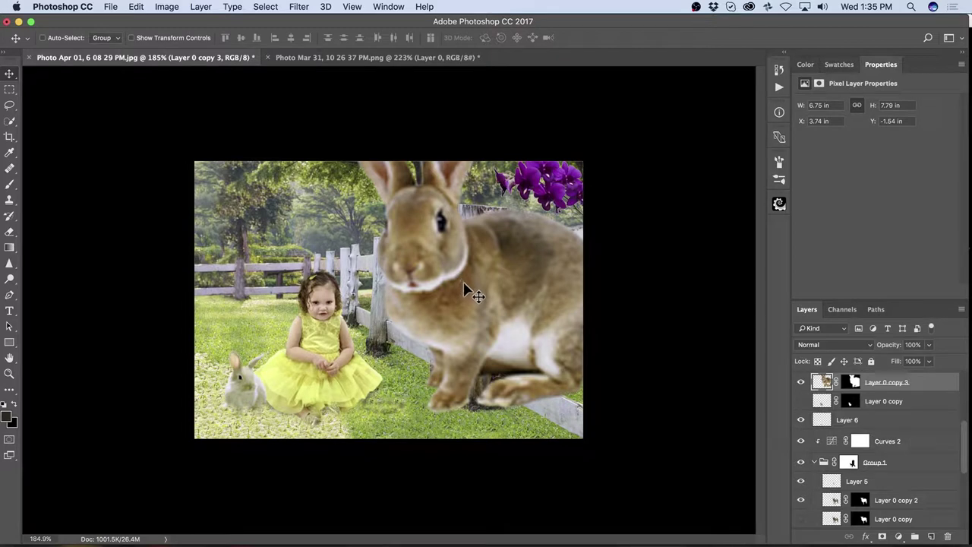
key(super+z)
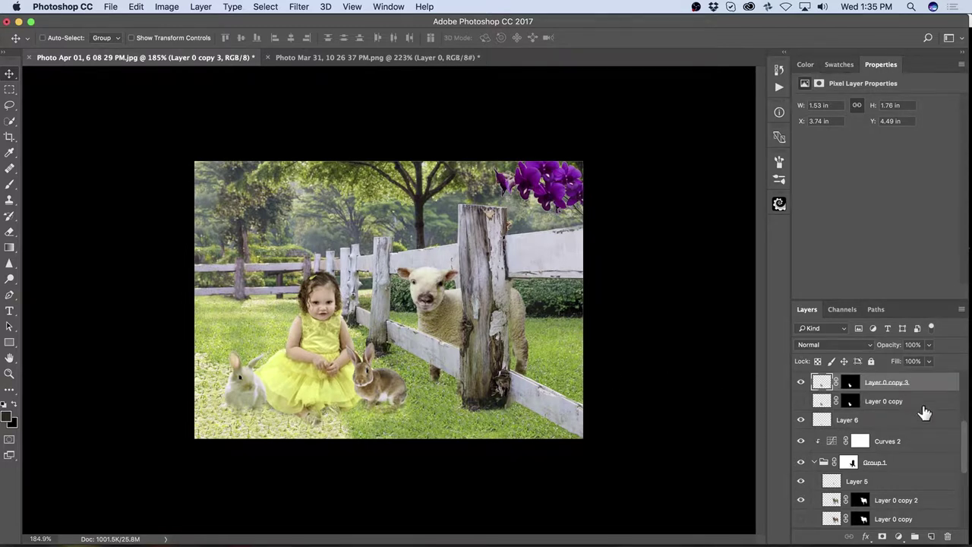
- Select the orchid smart object, Layer 8, and move it over the girl's head
drag(966, 448, 965, 386)
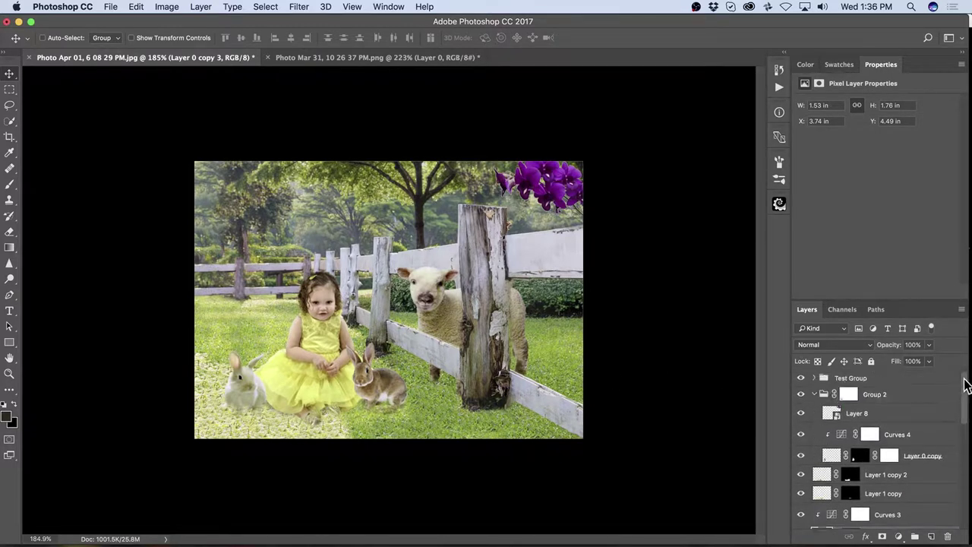
click(855, 416)
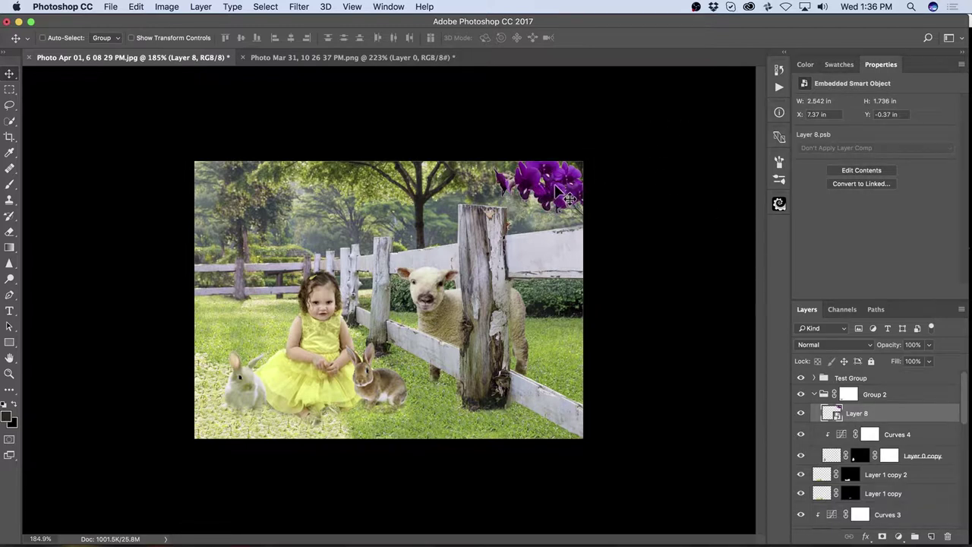
drag(543, 186, 332, 259)
- Scale the orchids to about 8.8% and tilt them about -17° to sit on the girl's hair like a crown
key(super+t)
drag(348, 306, 323, 344)
scroll(340, 319, up, 5)
scroll(340, 319, down, 4)
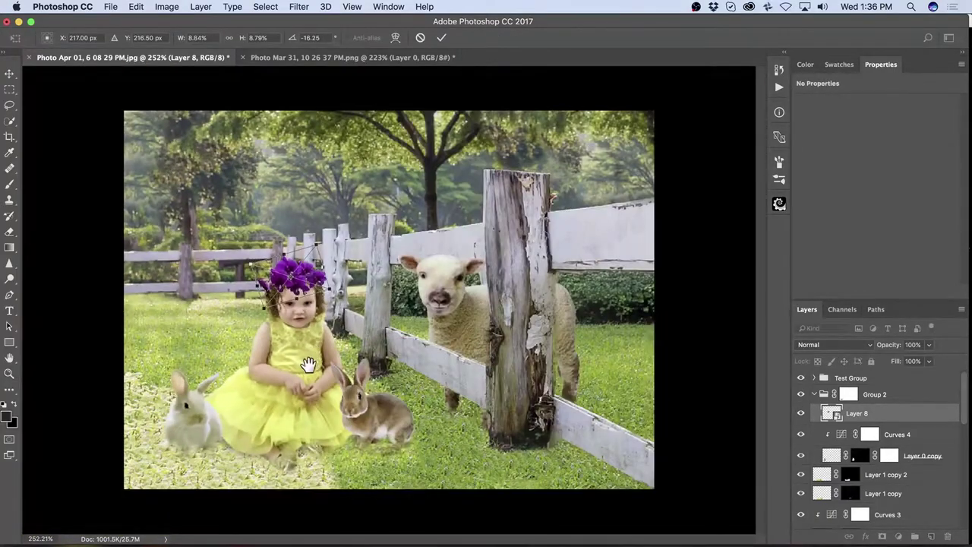
scroll(303, 274, up, 3)
drag(279, 260, 216, 243)
key(Return)
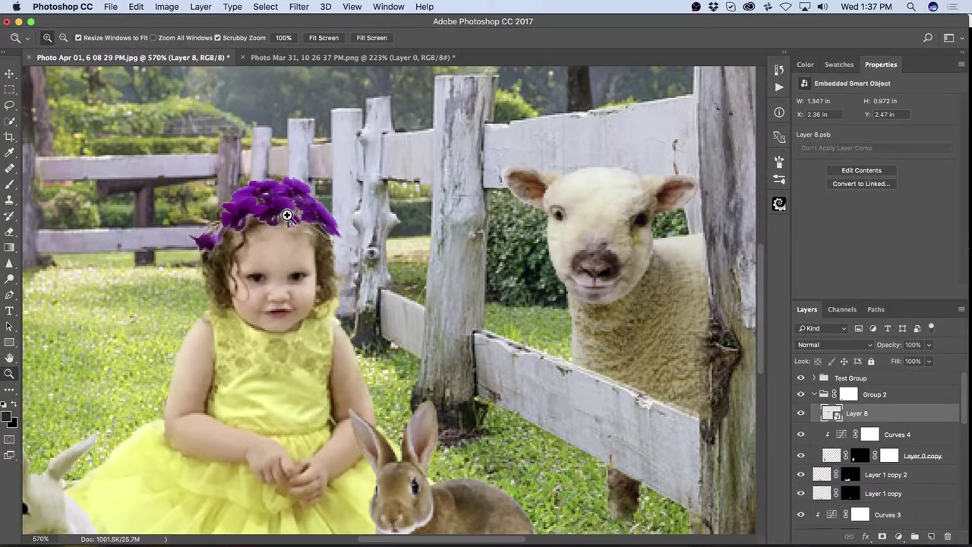
- Flatten the orchid crown to about 7% height and shift it slightly upward on the girl's hair
key(ctrl+t)
drag(346, 247, 356, 218)
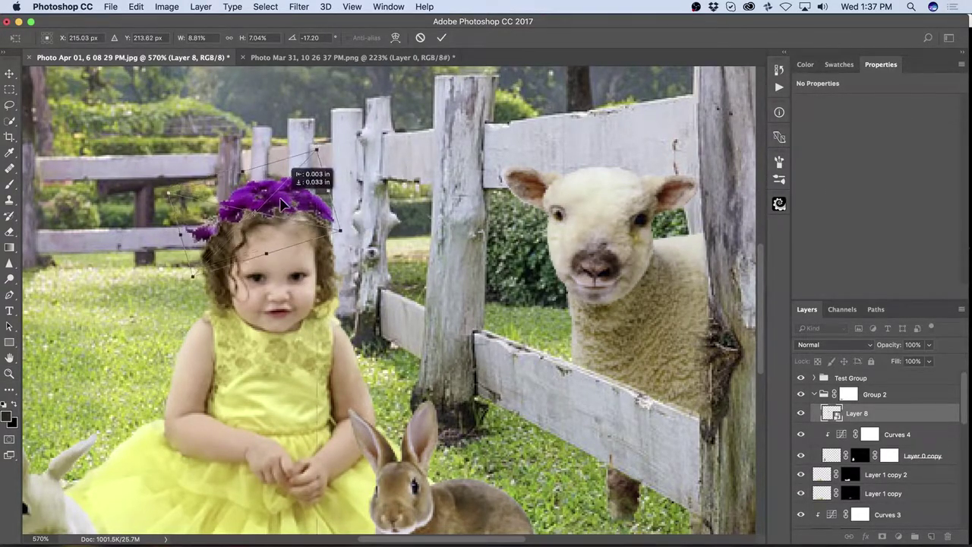
key(Return)
key(z)
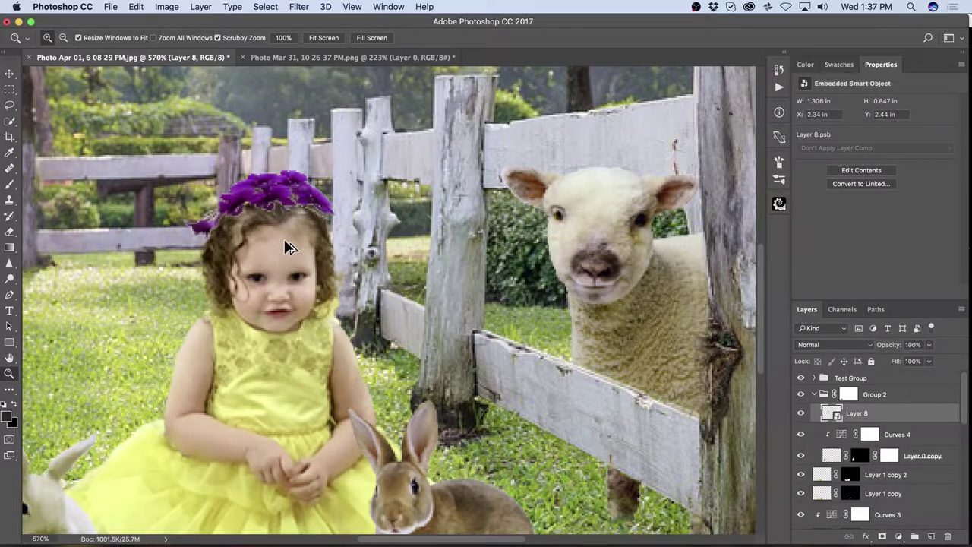
- Undo the crown's scaling, tilting and flattening on the orchid layer
key(super+shift+t)
key(super+shift+t)
key(super+shift+t)
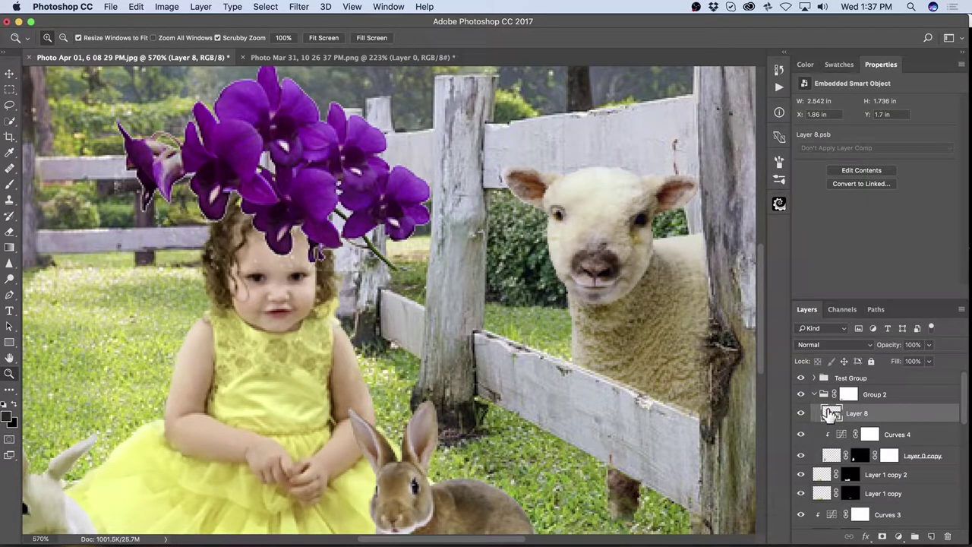
- Open the orchid smart object's contents, add a layer mask, and subtract the stray specks below the flowers in Select and Mask
double_click(831, 413)
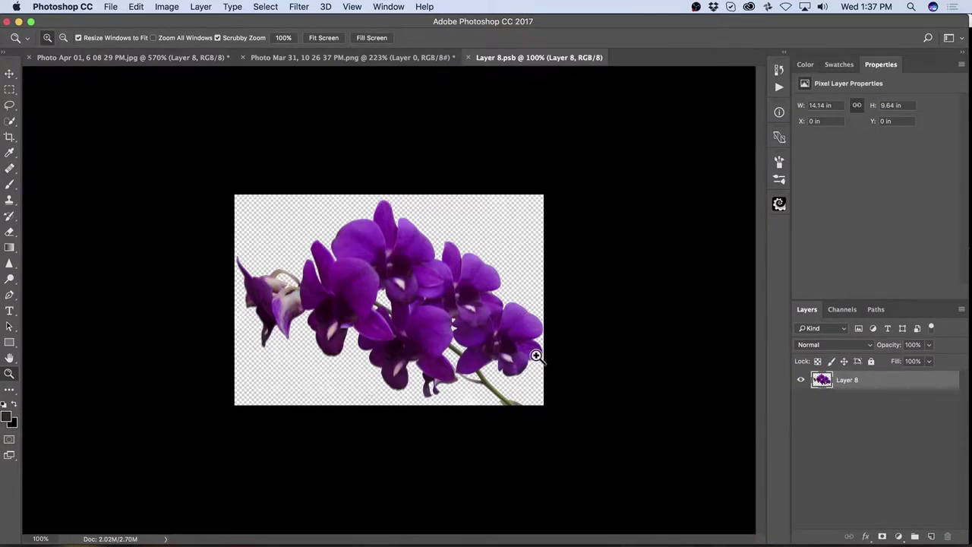
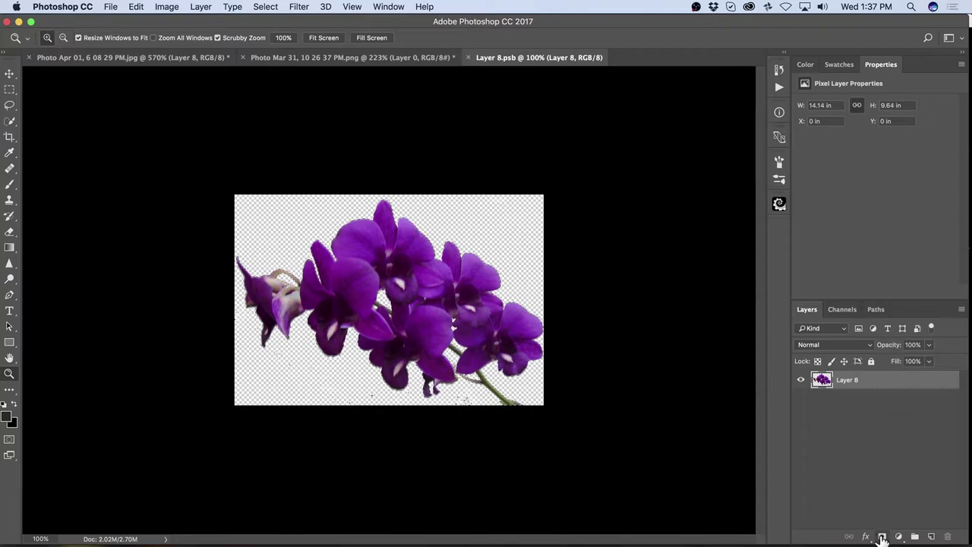
click(882, 537)
double_click(851, 382)
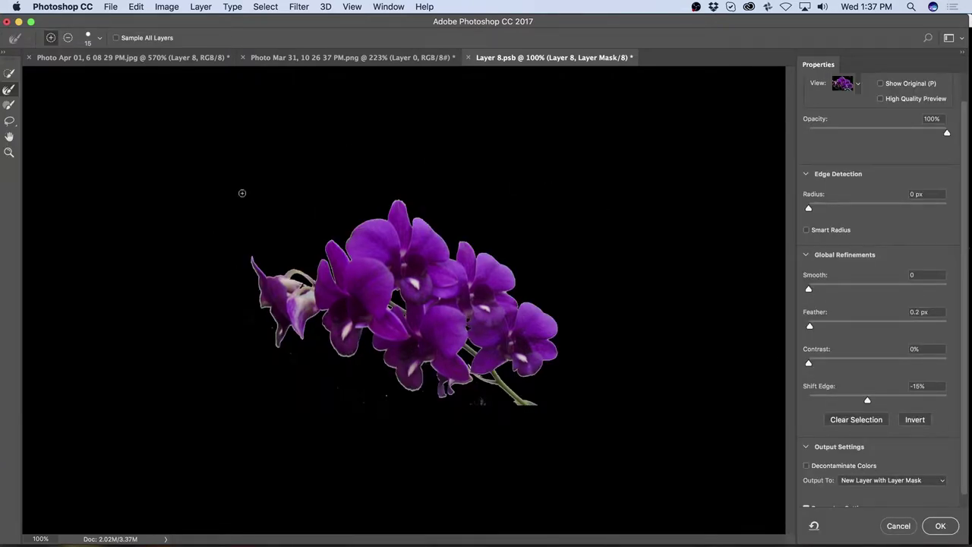
click(10, 73)
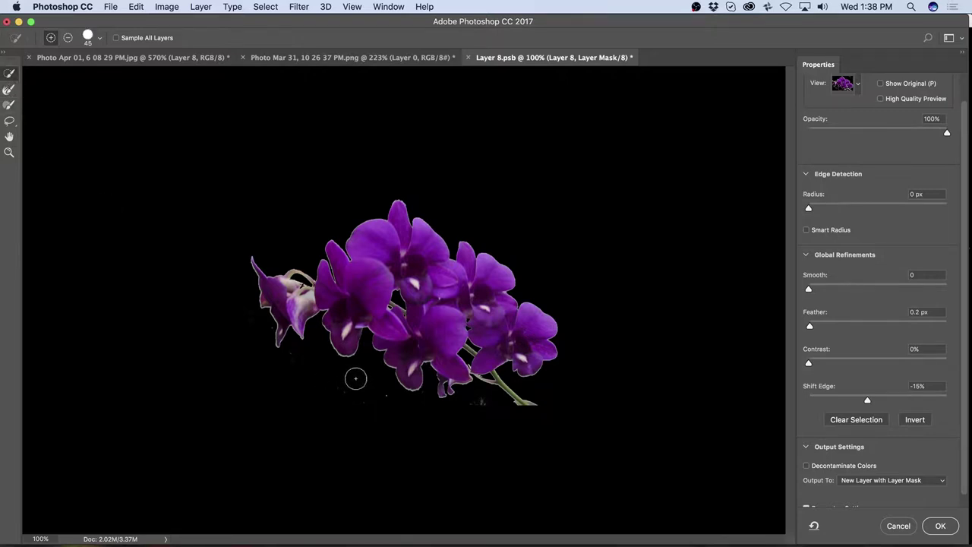
key(alt)
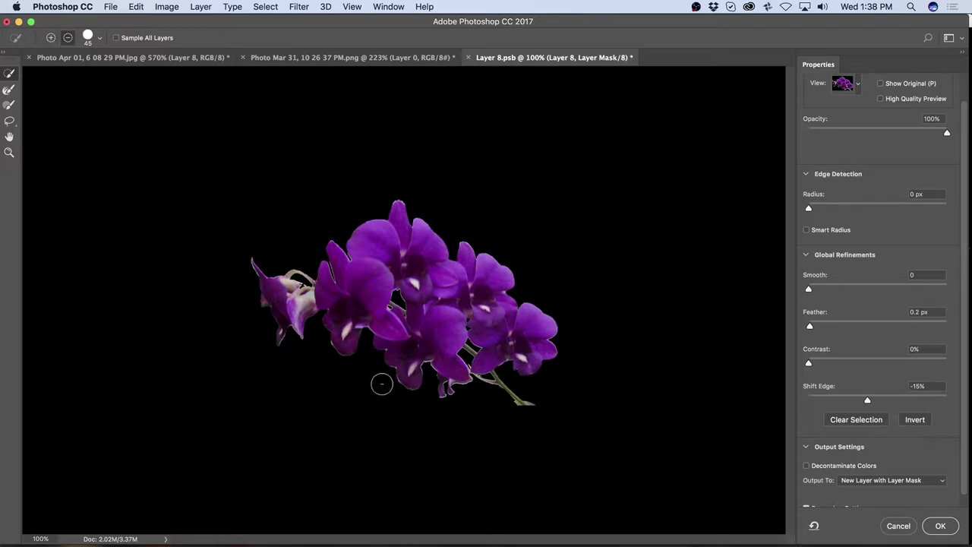
- Set the orchid mask's edge shift to -54%, radius to 1 px and feather to 0.9 px
drag(869, 403, 833, 408)
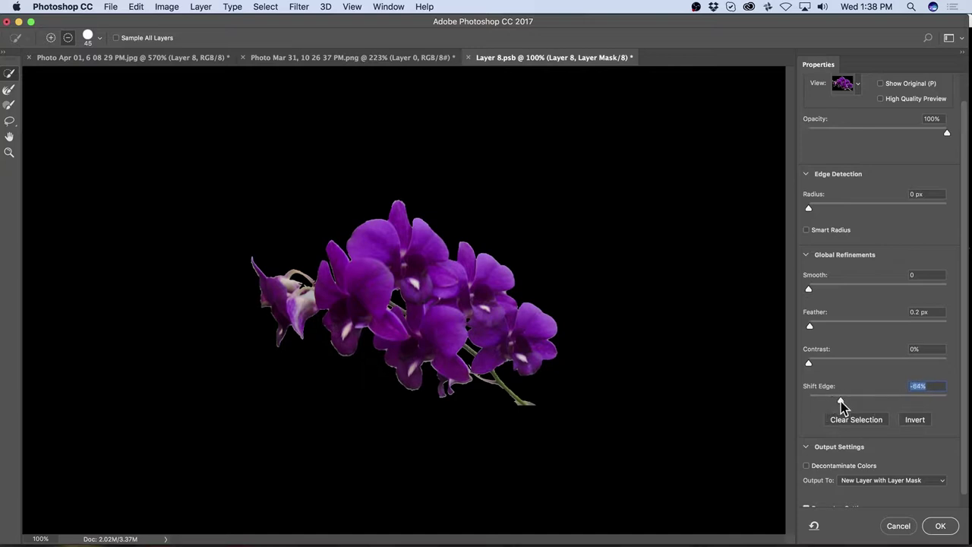
drag(811, 326, 824, 323)
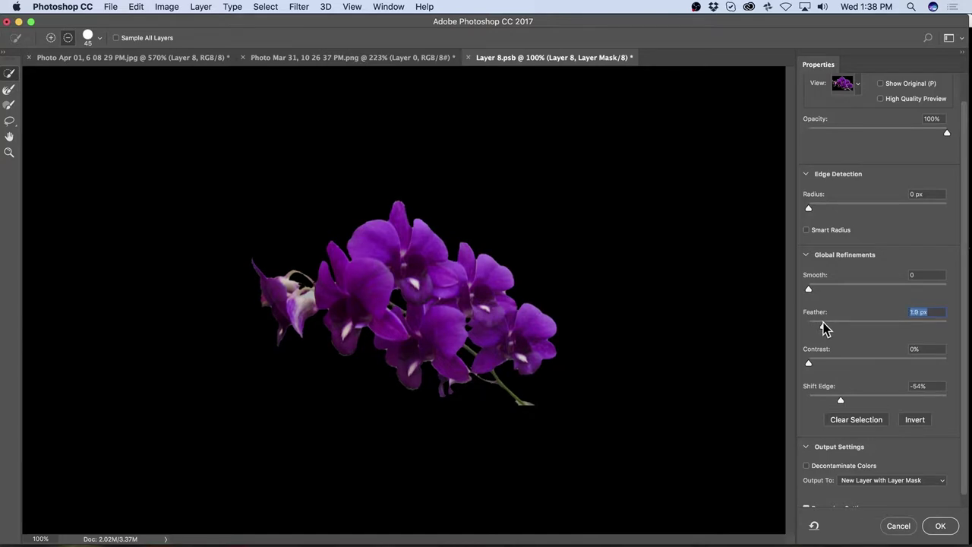
click(811, 362)
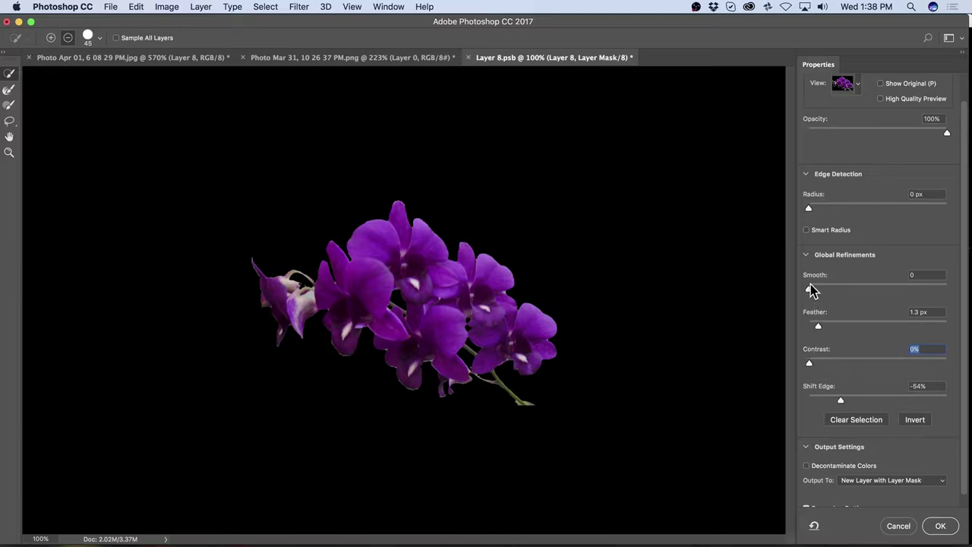
click(809, 208)
drag(811, 208, 818, 208)
drag(818, 321, 814, 327)
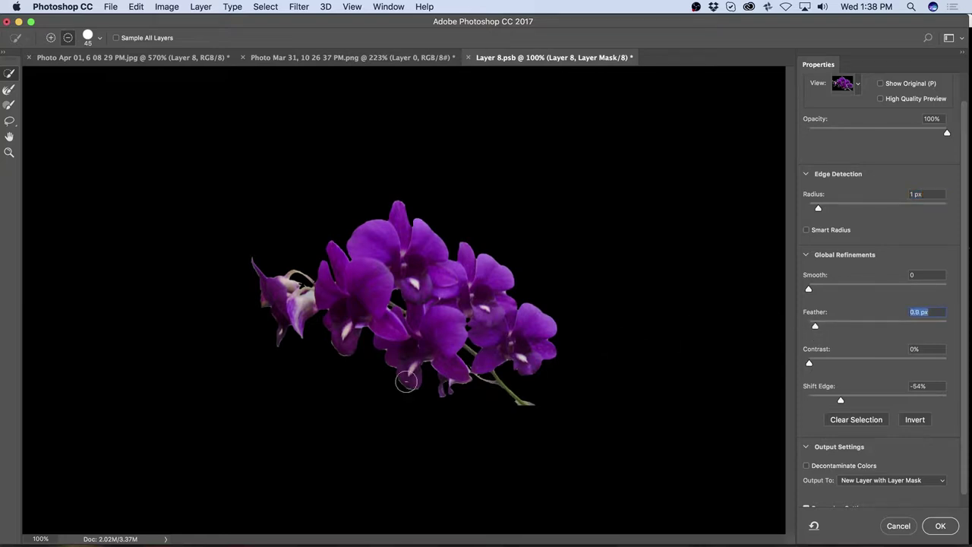
- Refine the mask edge along the undersides of the lower middle orchid petals with the Refine Edge brush
key(Up)
key(r)
key(z)
drag(350, 367, 403, 365)
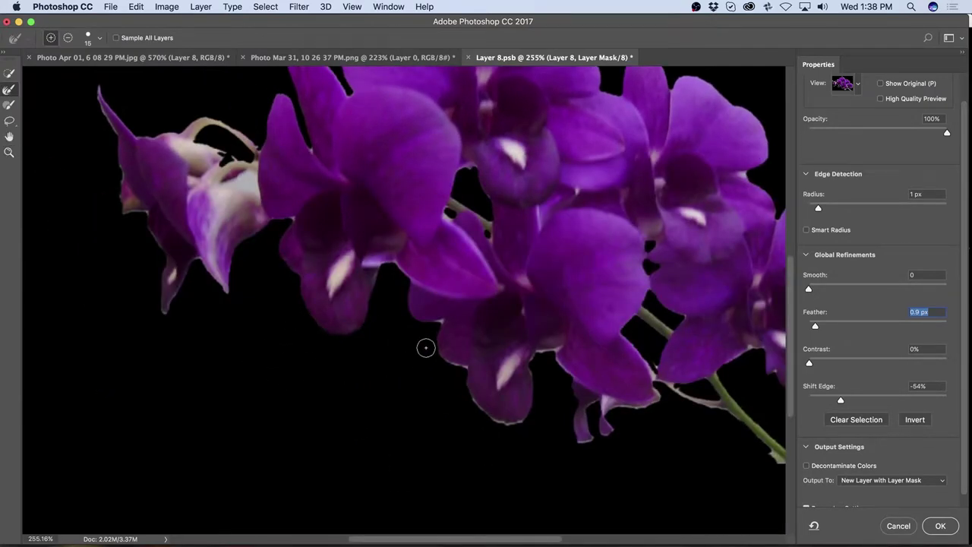
mouse_move(440, 327)
mouse_down()
mouse_move(432, 334)
mouse_move(496, 425)
mouse_move(521, 423)
mouse_move(543, 354)
mouse_move(560, 373)
mouse_move(647, 414)
mouse_up()
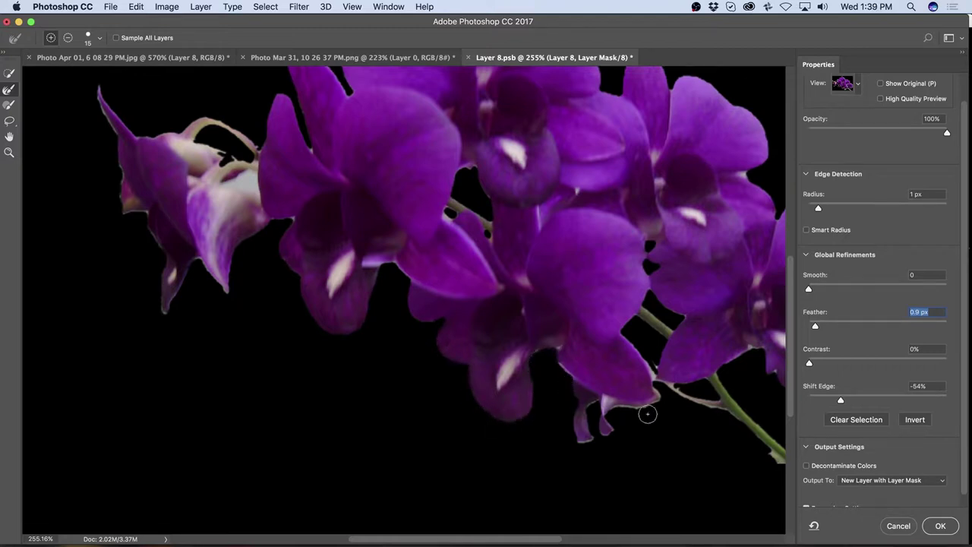
- Try refining the edge around the small hanging petals beneath the middle orchid, and undo that refinement
mouse_move(590, 428)
mouse_down()
mouse_move(590, 412)
mouse_move(664, 395)
mouse_move(650, 412)
mouse_up()
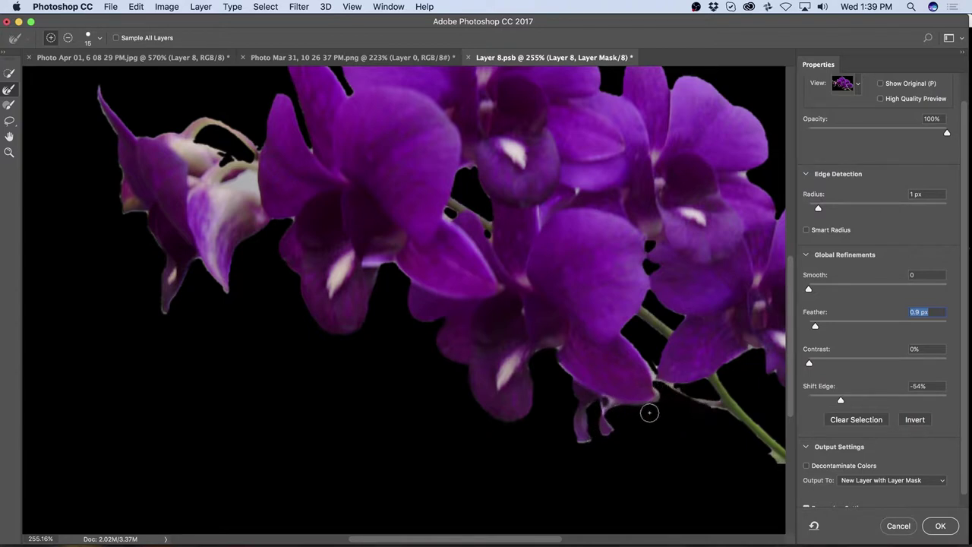
key(super+z)
key(alt)
key(alt+super+z)
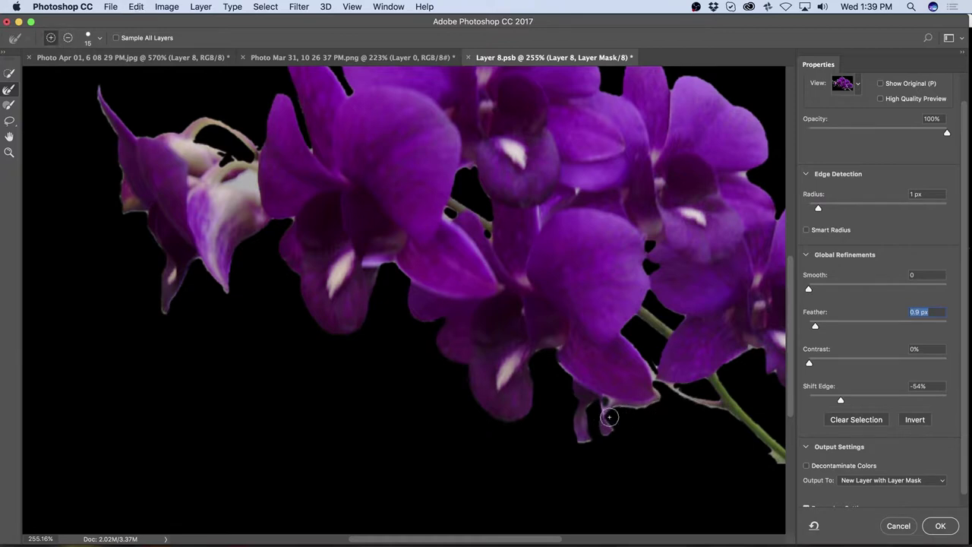
- Refine the mask edge around the leftmost drooping flower and the tip of the small hanging petal
drag(263, 295, 400, 430)
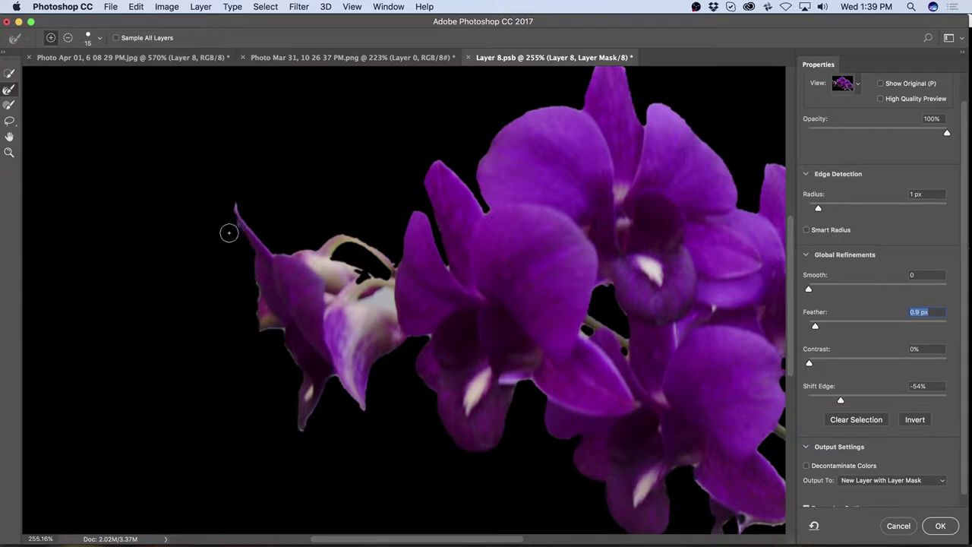
drag(251, 289, 317, 317)
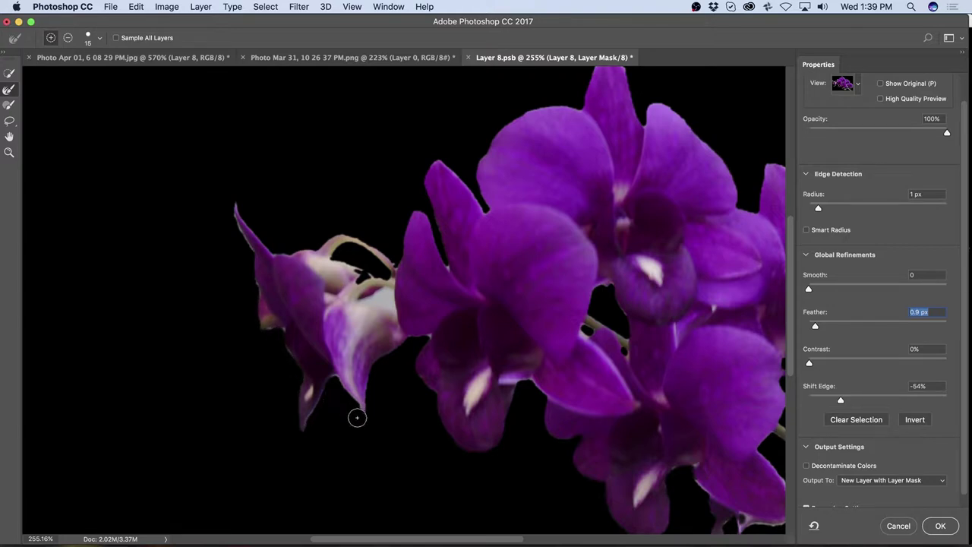
drag(438, 304, 317, 295)
scroll(317, 295, down, 5)
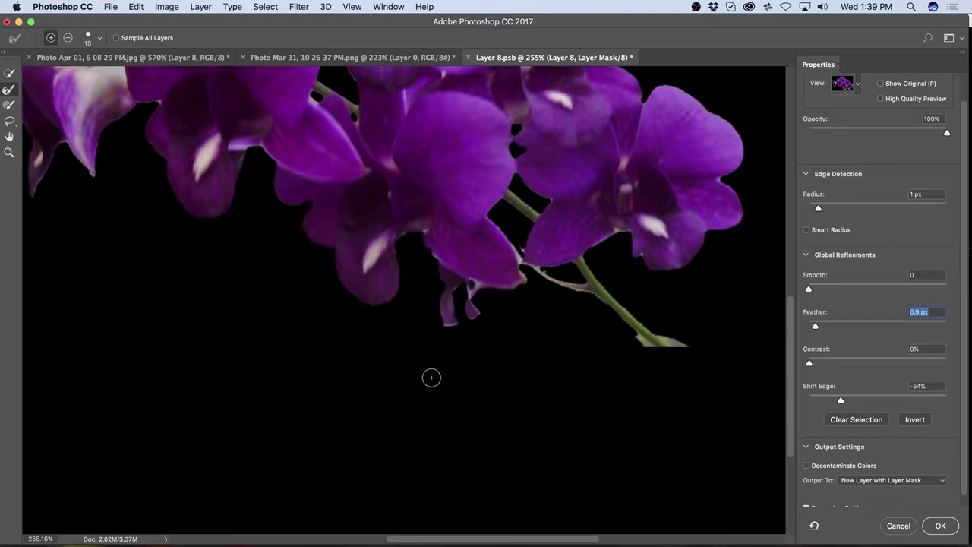
click(445, 330)
- Output the refined orchids to a new layer with a layer mask, and save and close Layer 8.psb
click(942, 526)
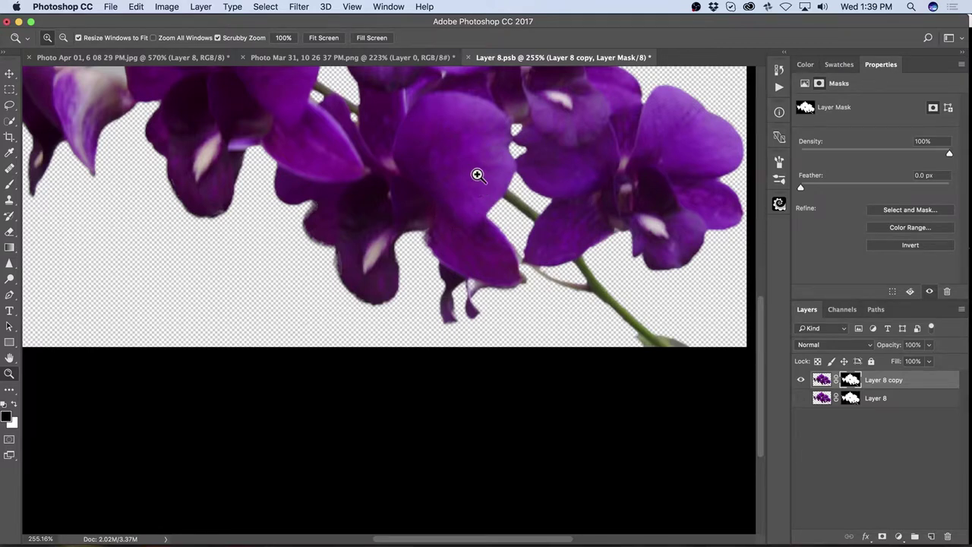
click(469, 57)
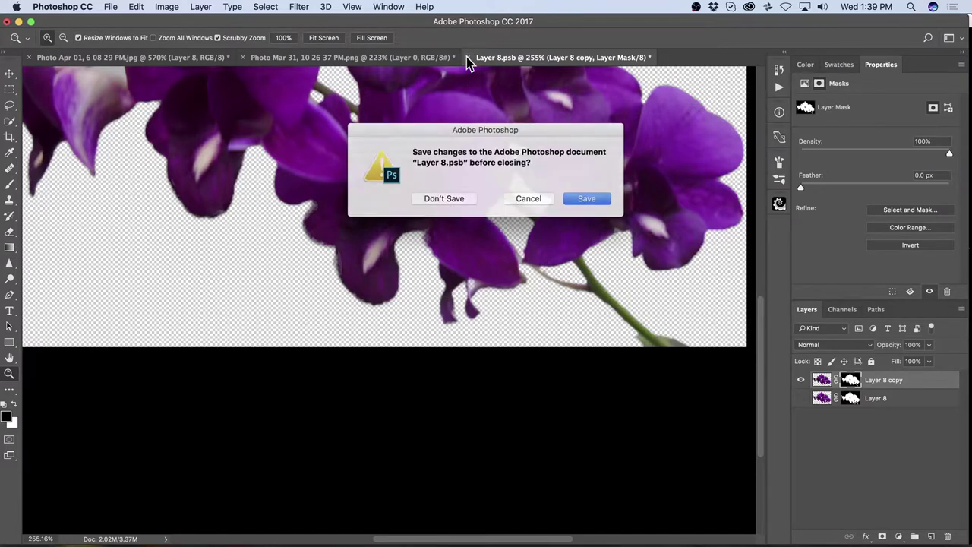
click(575, 204)
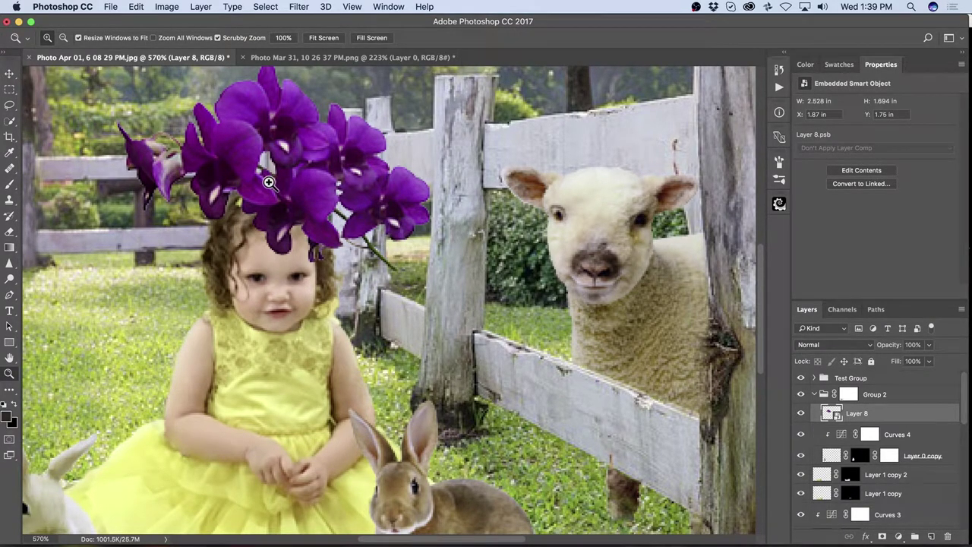
- Scale the orchids in the composite to about 11.1% and rotate them about -55.6° over the girl's hair
key(super+t)
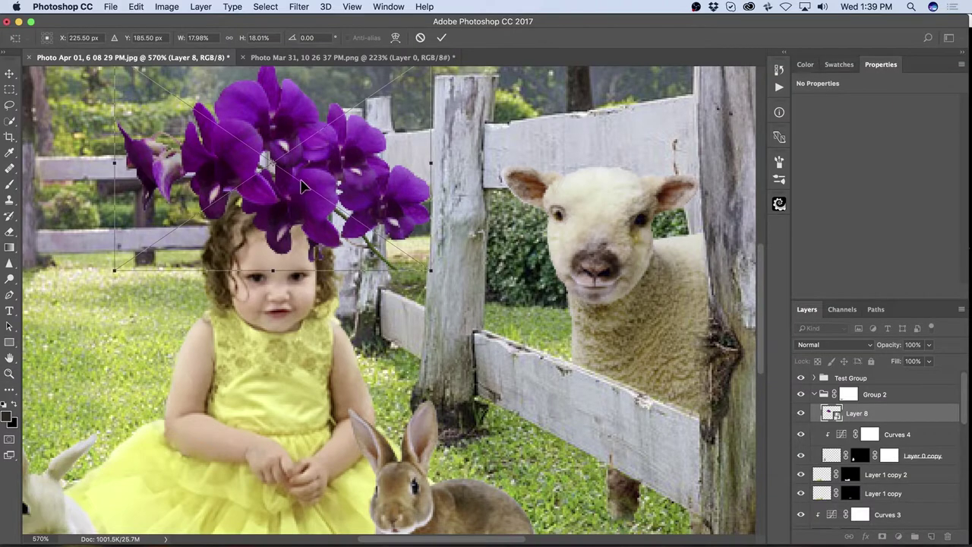
drag(430, 271, 314, 196)
drag(249, 128, 305, 180)
drag(379, 152, 268, 151)
drag(362, 199, 367, 154)
drag(204, 193, 242, 206)
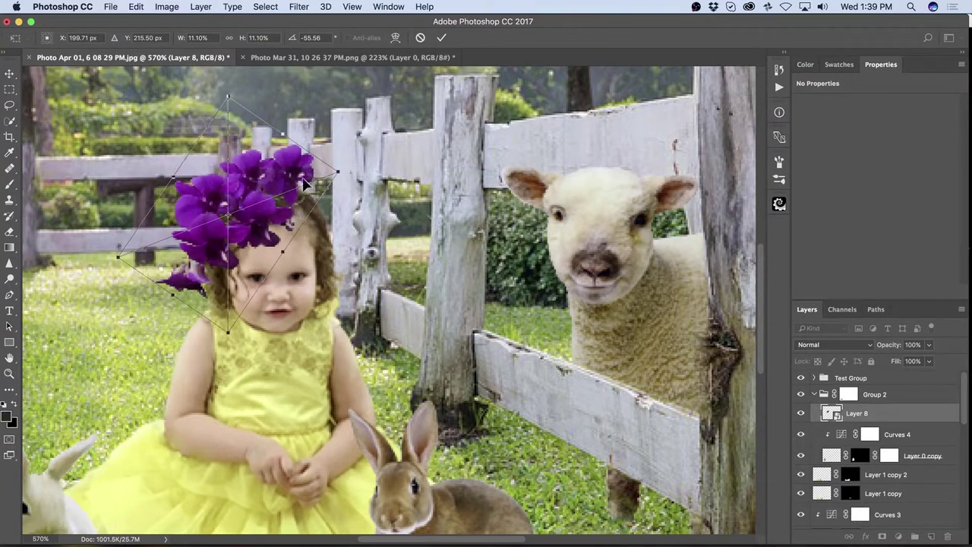
- Shrink the orchids to about 6.3% width and 5.6% height, rotate to about -50.9°, and place them on the girl's hair
drag(332, 169, 257, 193)
drag(196, 237, 237, 225)
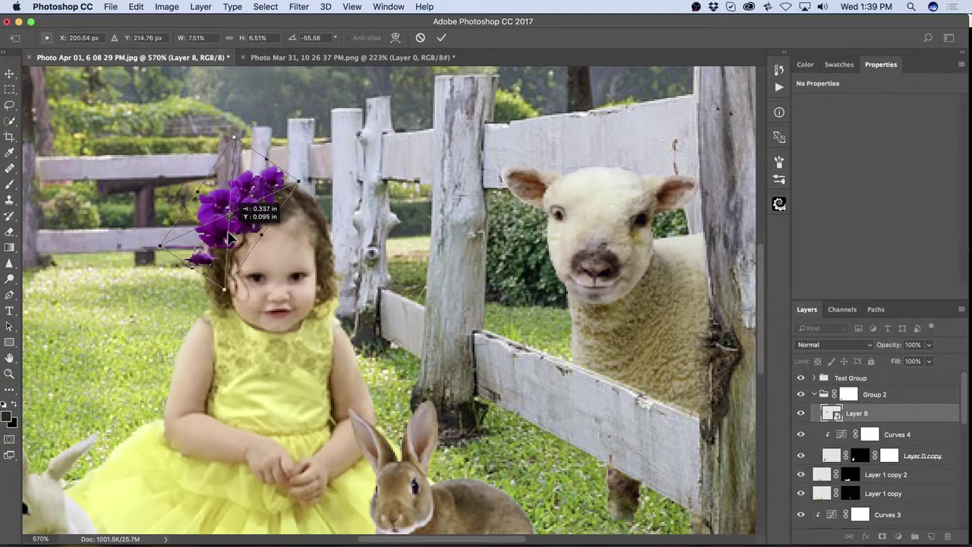
drag(307, 175, 325, 179)
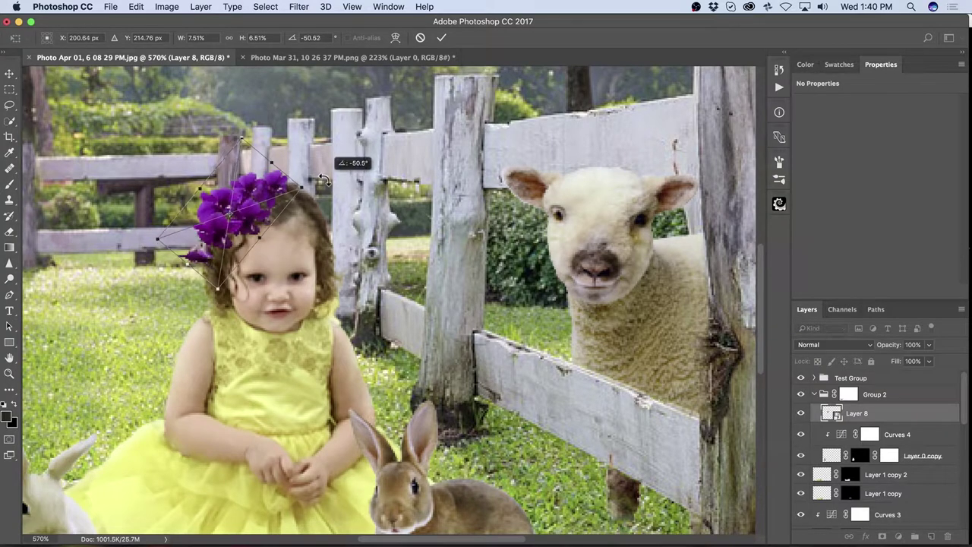
mouse_move(278, 213)
mouse_down()
mouse_move(300, 166)
mouse_move(266, 215)
mouse_up()
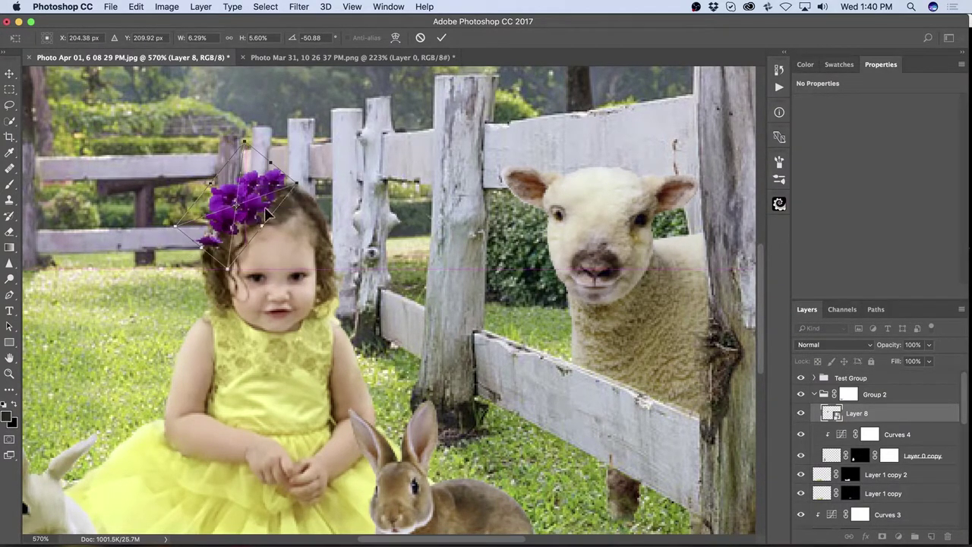
- Warp the orchids' lower edge to follow the curve of the girl's hairline, and apply the transform
click(395, 37)
drag(256, 221, 228, 237)
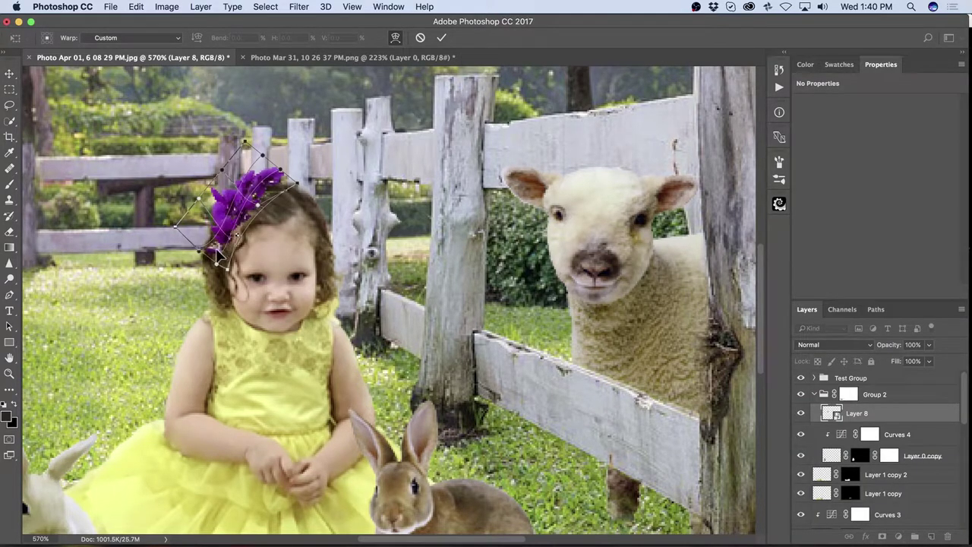
key(Return)
key(z)
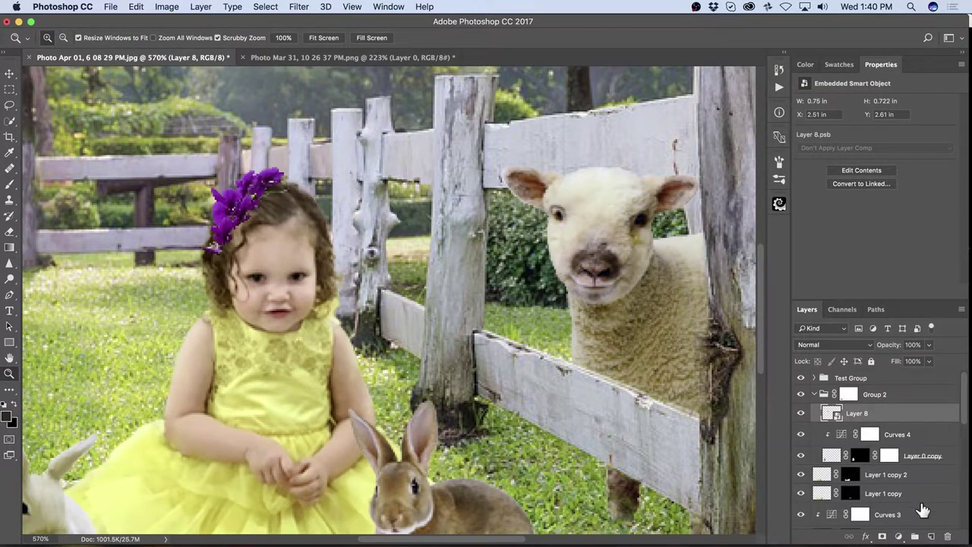
- Create a new layer between the orchids and Curves 4, and ready the Brush tool at a 10 px size
click(934, 436)
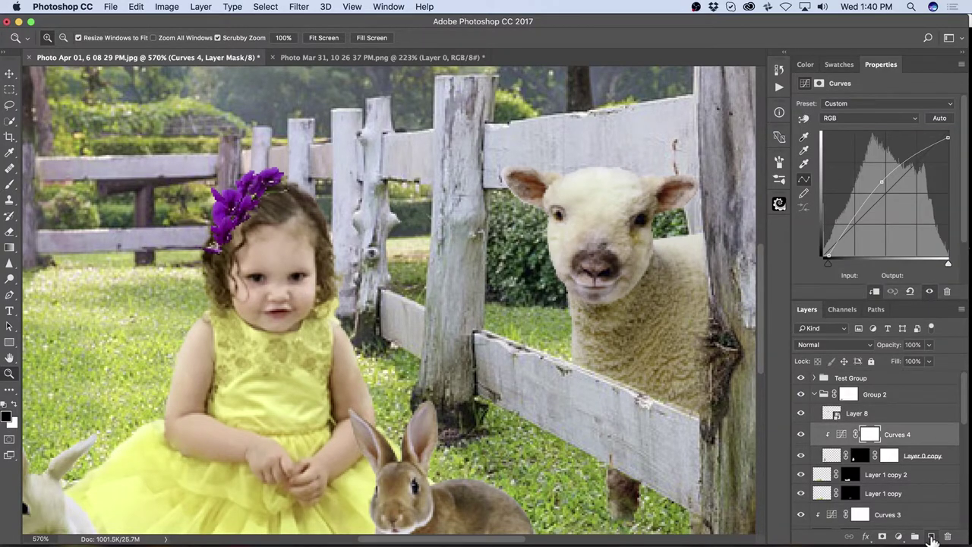
click(931, 536)
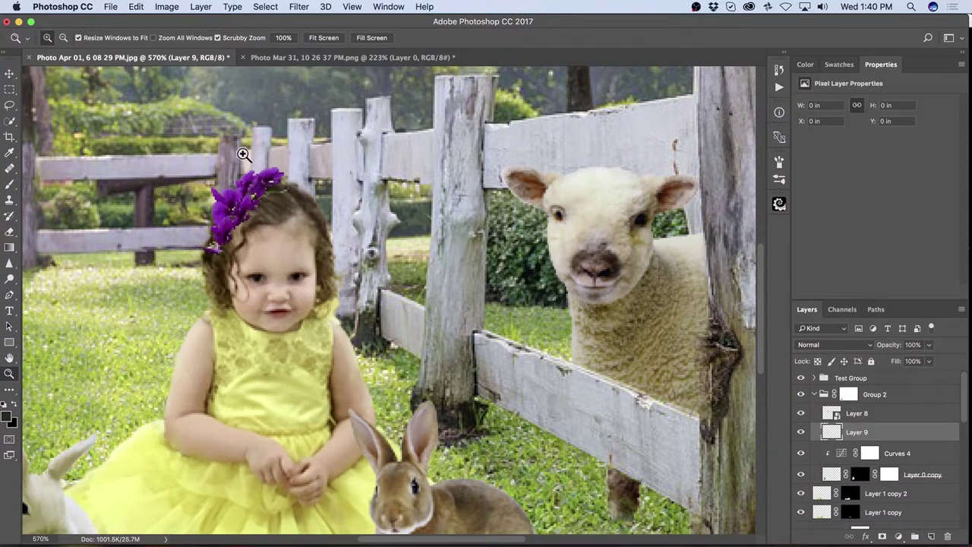
key(e)
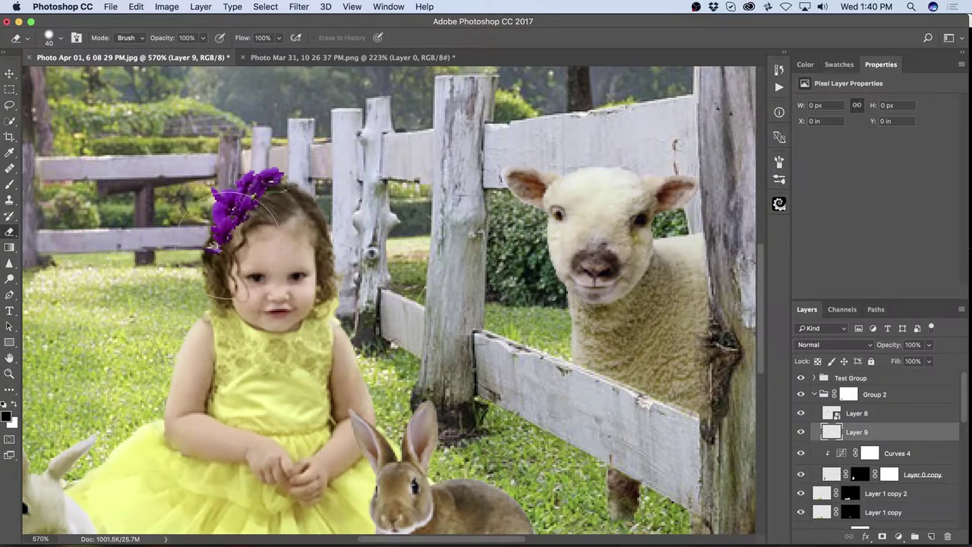
key(bracketleft)
key(bracketleft)
key(bracketleft)
key(bracketleft)
key(bracketleft)
key(bracketleft)
key(bracketleft)
key(bracketleft)
key(b)
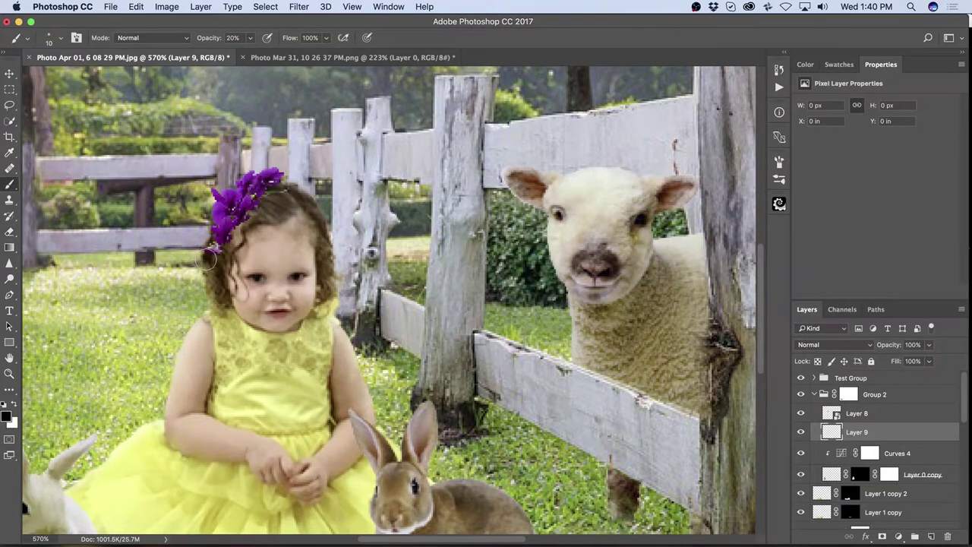
- Paint a shadow under the orchids in the sampled dark hair colour, finishing at 100% brush opacity, and set the layer's opacity to 79%
alt+click(209, 257)
drag(231, 229, 227, 230)
key(0)
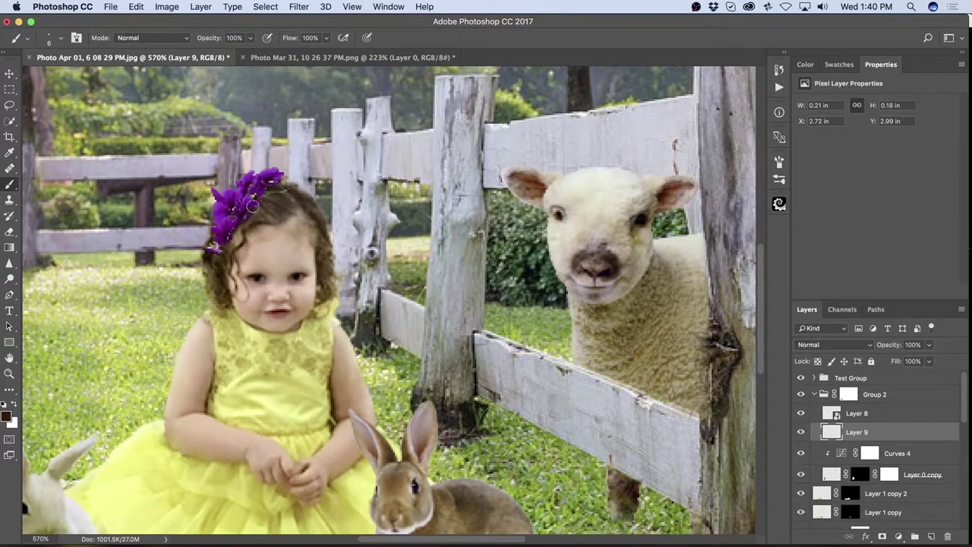
drag(278, 181, 238, 224)
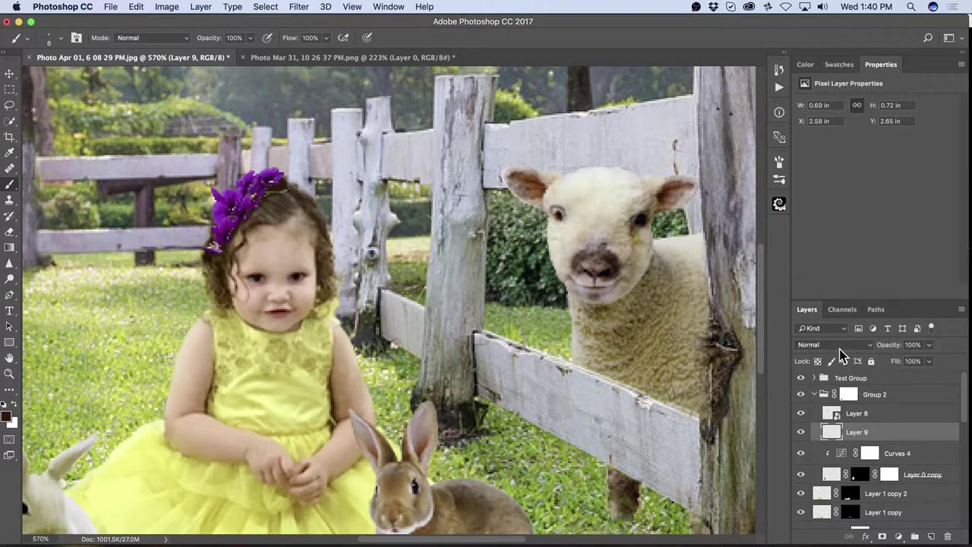
mouse_move(887, 346)
mouse_down()
mouse_move(836, 358)
mouse_move(875, 350)
mouse_up()
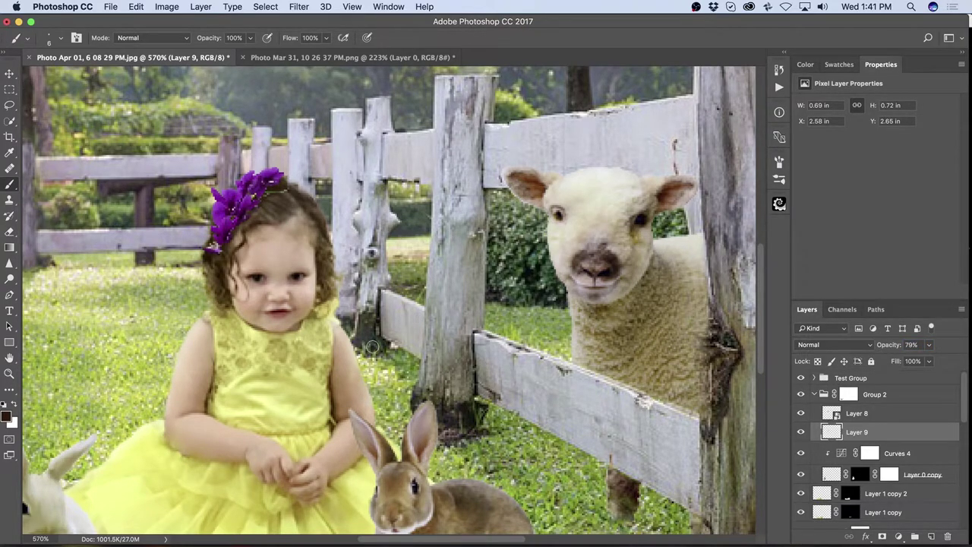
- Stamp all visible layers into a new merged layer directly above Group 2, beneath the Test Group
scroll(379, 339, down, 5)
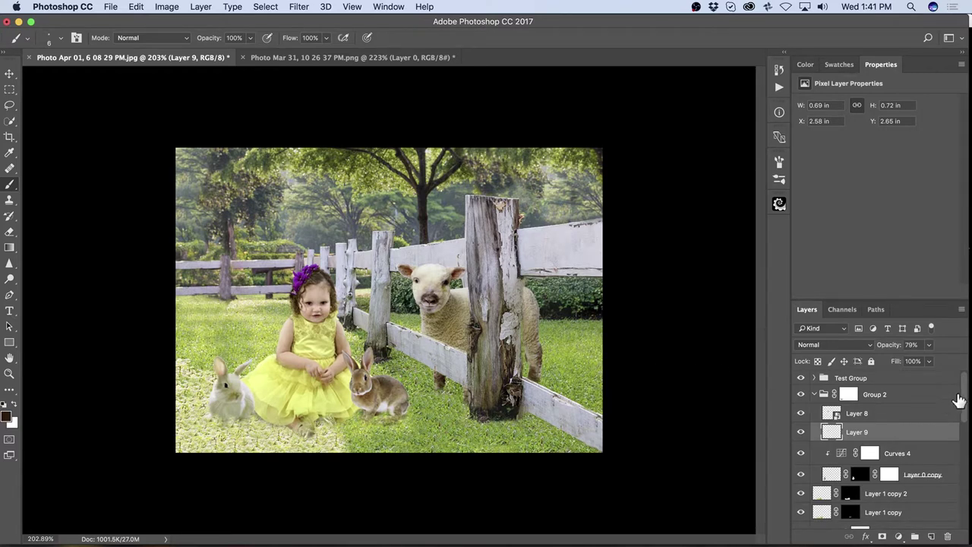
click(921, 395)
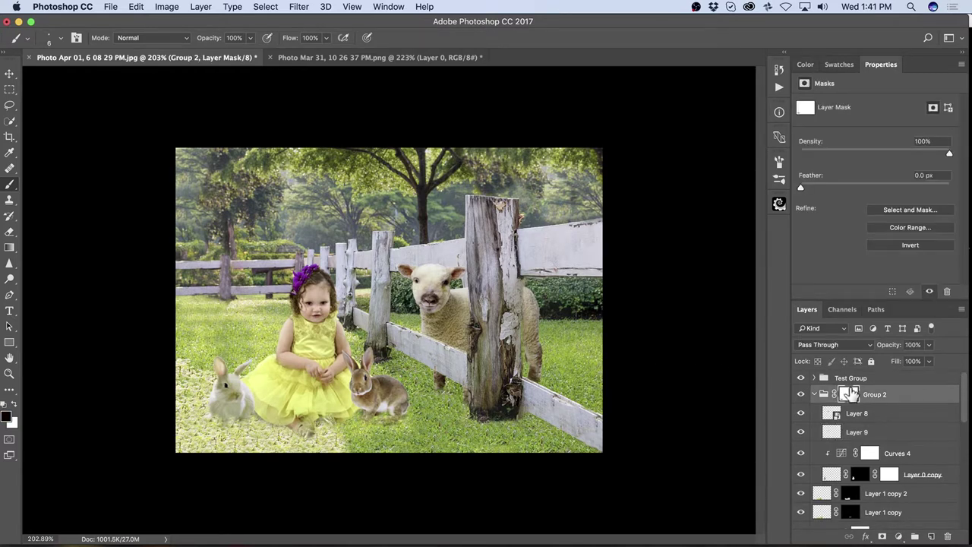
click(814, 378)
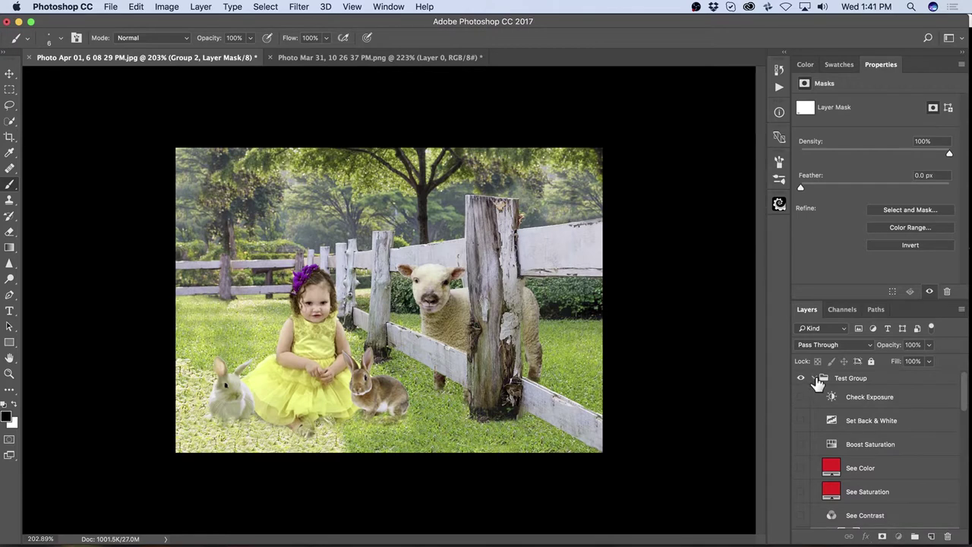
click(815, 379)
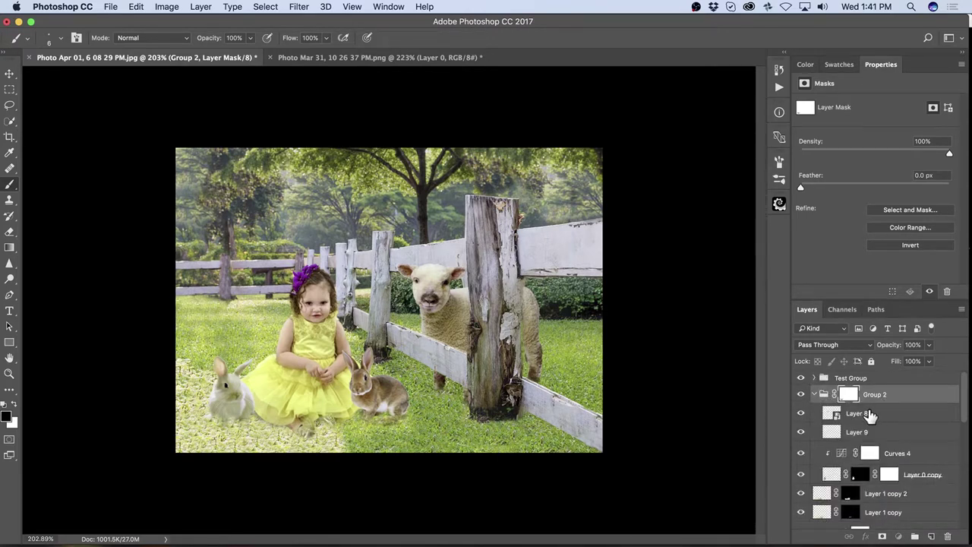
key(super+alt+shift+e)
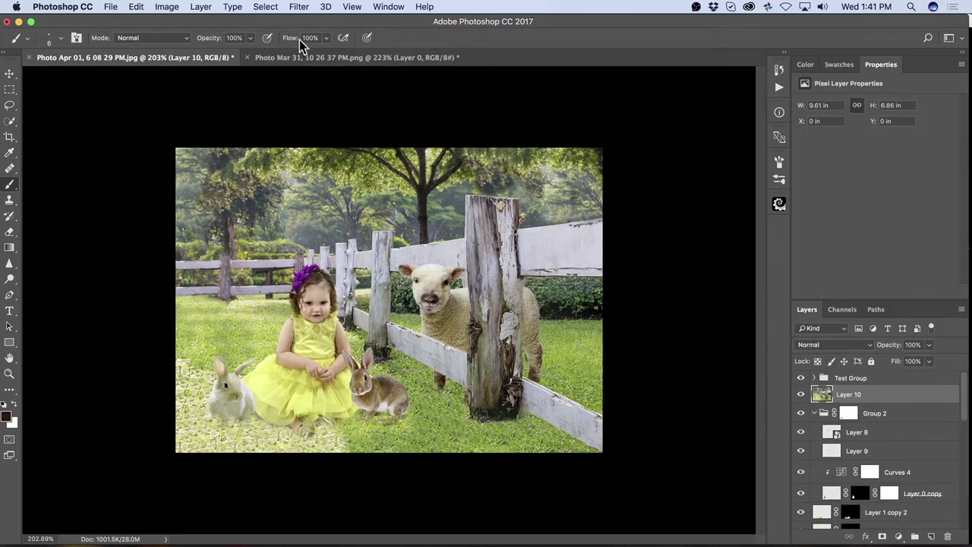
- Open the merged layer in the Camera Raw Filter and set the white balance to Temperature -2 and Tint +7
click(299, 7)
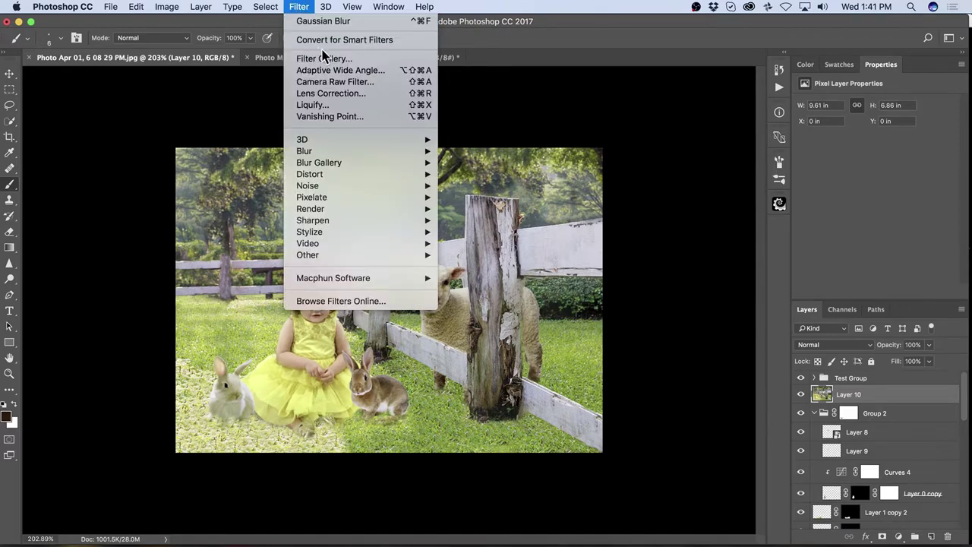
click(361, 84)
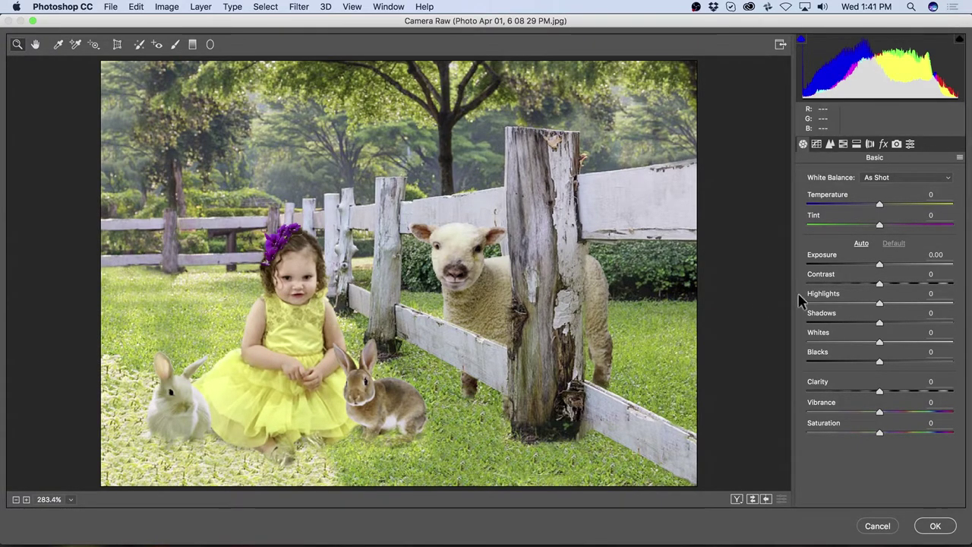
click(886, 179)
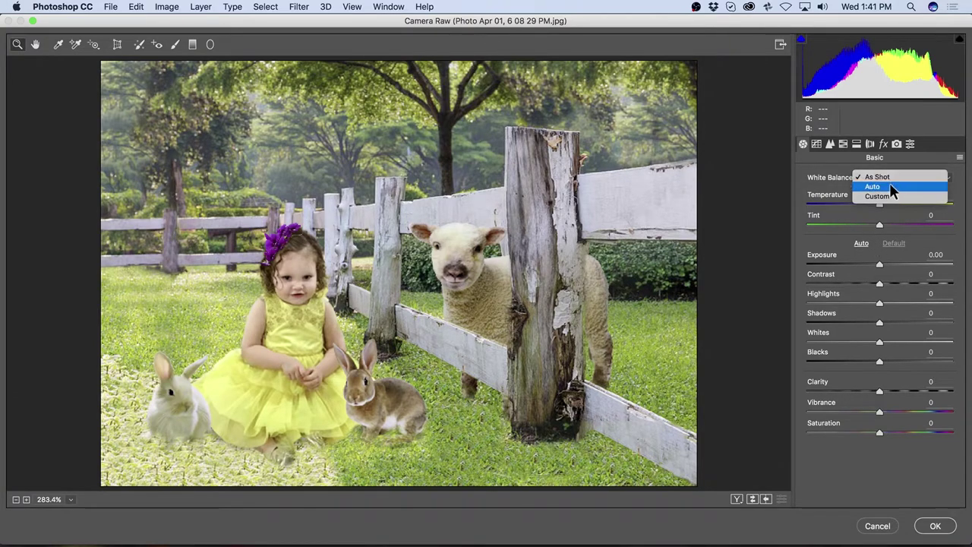
click(893, 188)
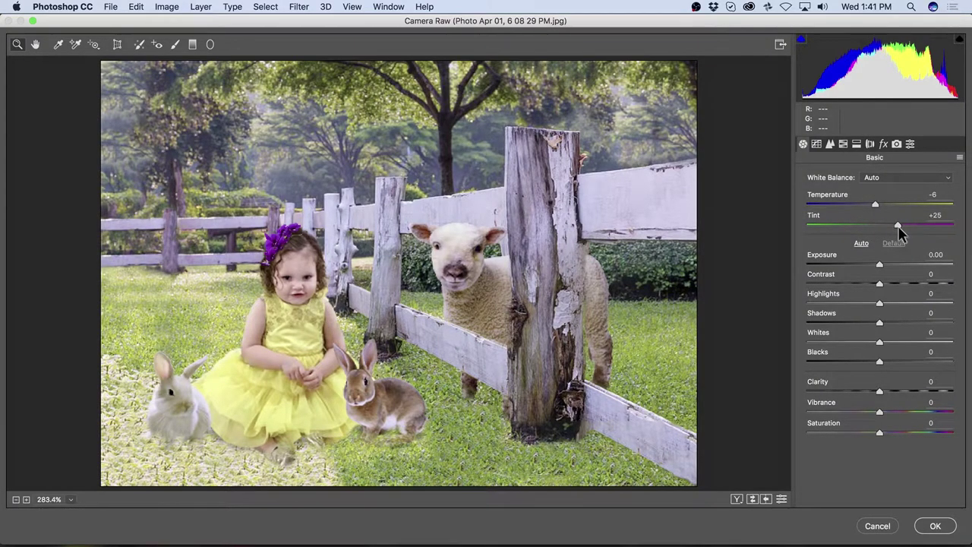
drag(899, 230, 877, 207)
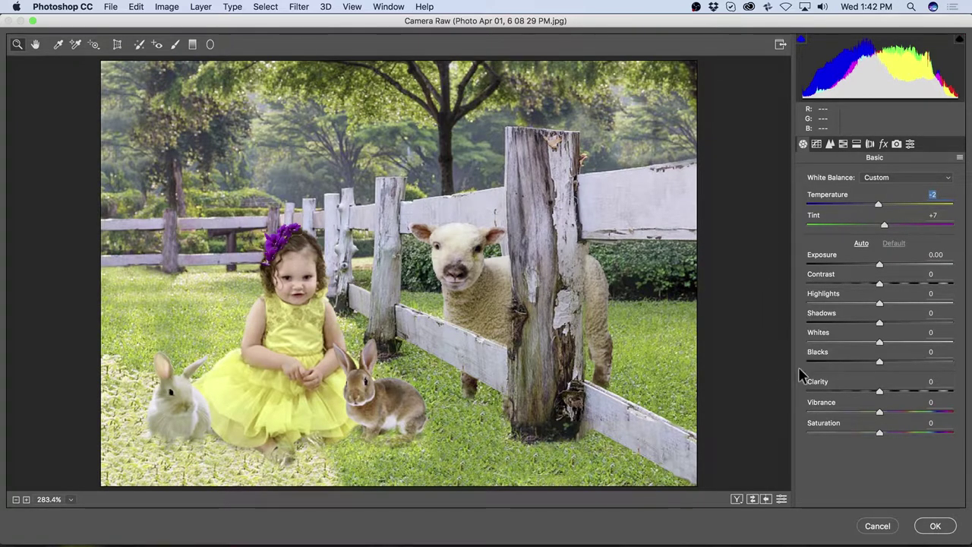
- Auto-adjust the basic tones, set Exposure to +0.20 and Contrast to +1, and set Dehaze to +10
click(861, 243)
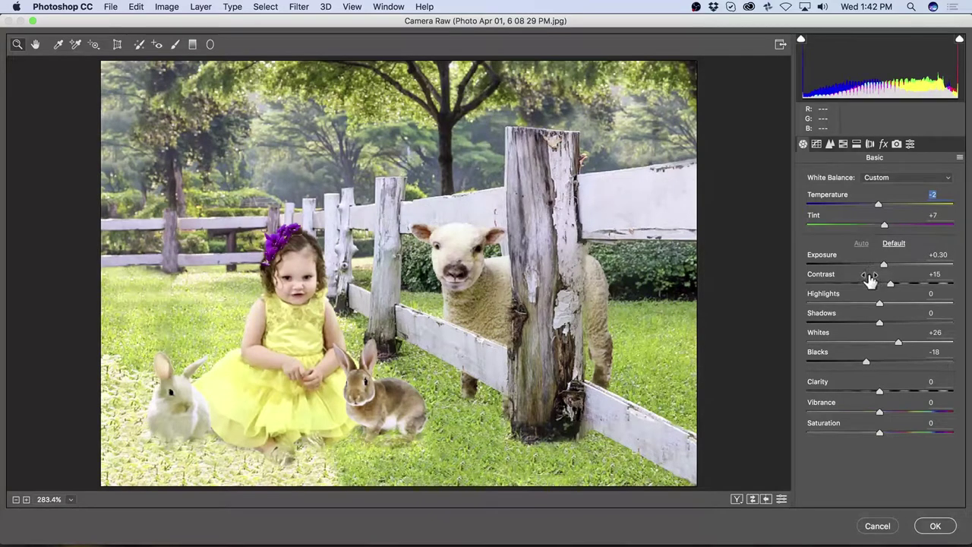
mouse_move(890, 280)
mouse_down()
mouse_move(880, 286)
mouse_move(882, 266)
mouse_up()
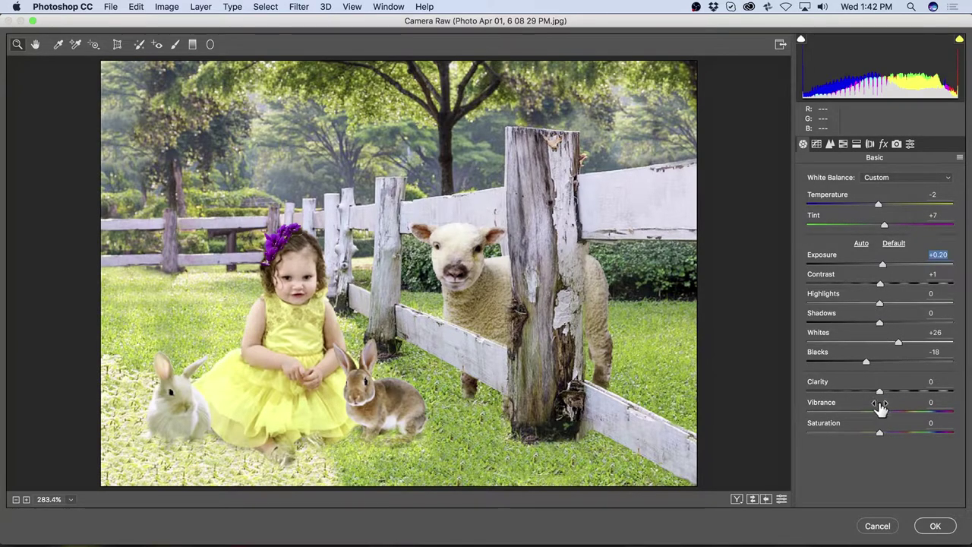
click(883, 143)
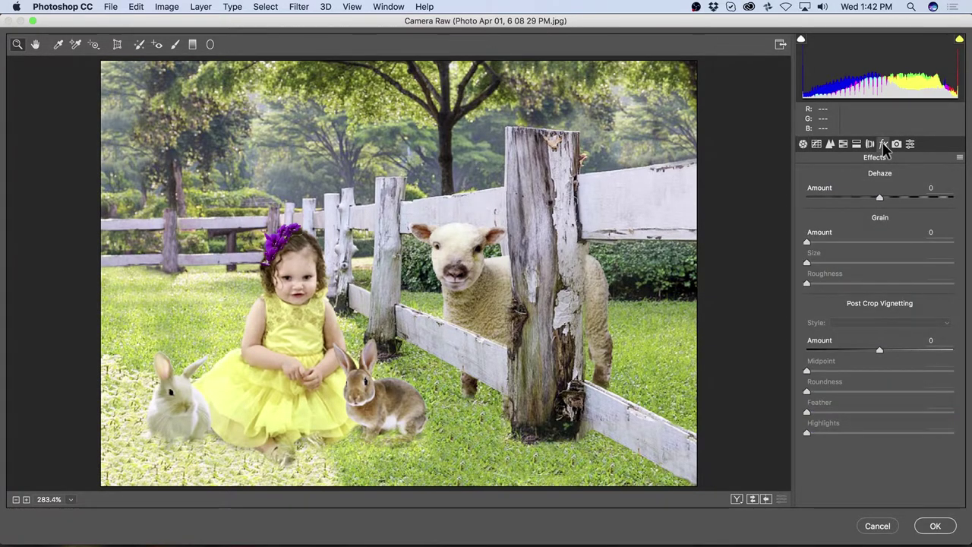
drag(879, 198, 883, 202)
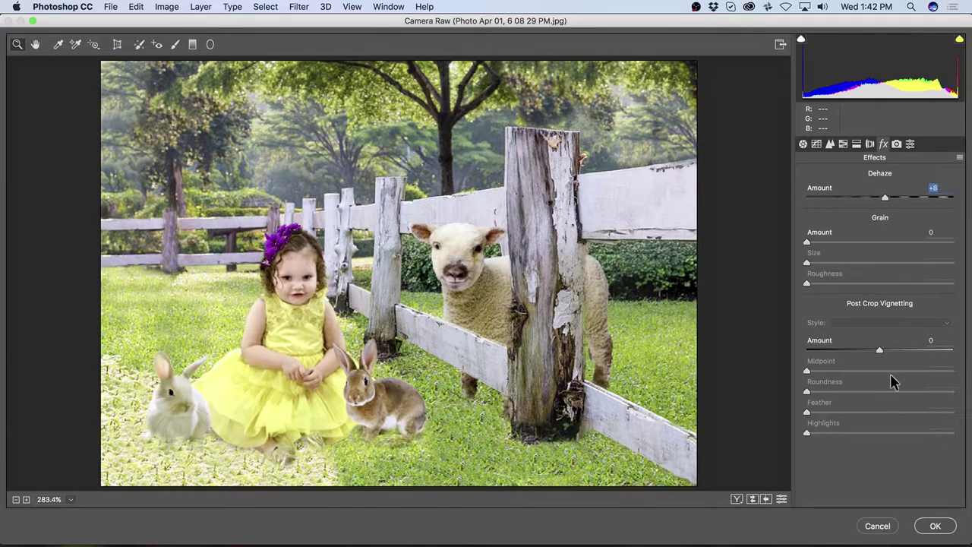
drag(885, 198, 891, 202)
- Give the image a post-crop vignette with Amount -28, Midpoint 17 and Feather 55, and apply the Camera Raw Filter
drag(879, 352, 734, 358)
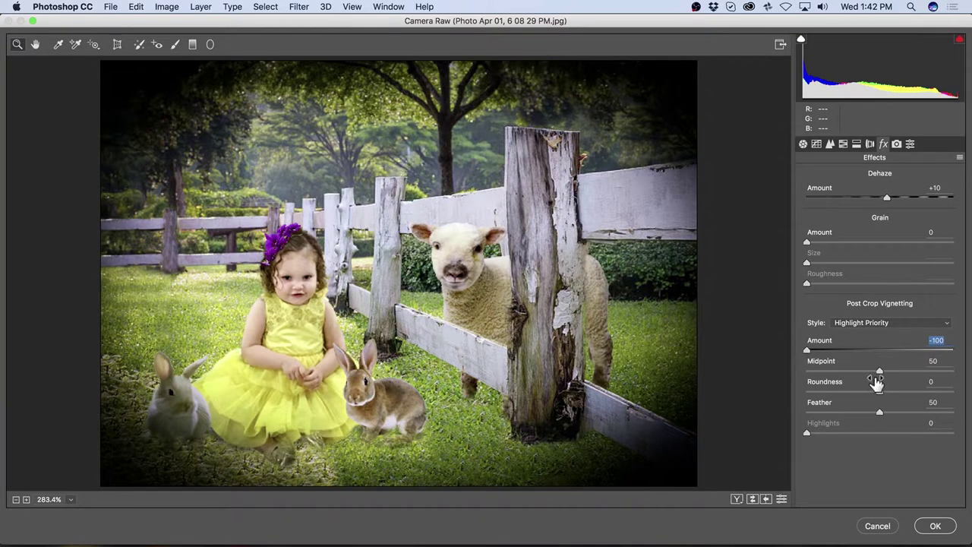
drag(881, 373, 839, 382)
click(840, 372)
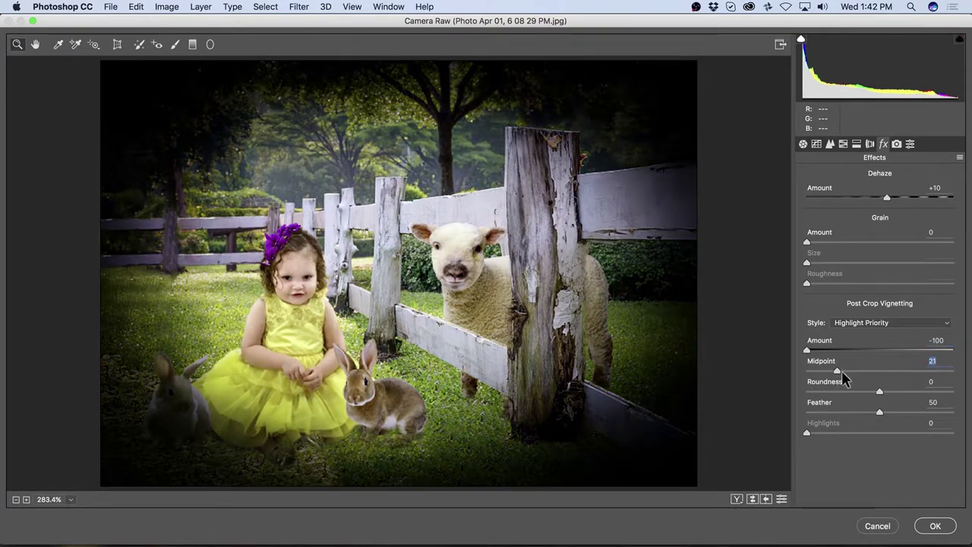
drag(808, 349, 836, 373)
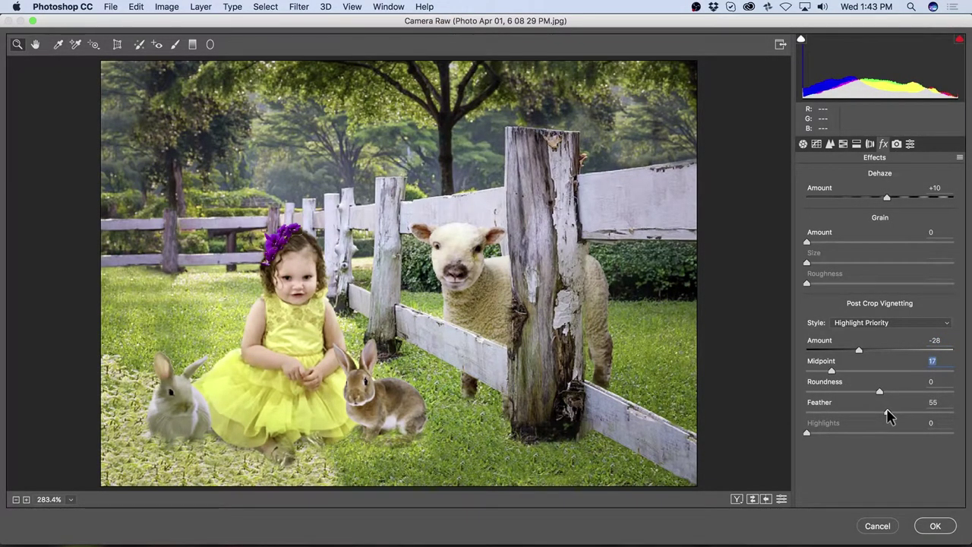
mouse_move(887, 414)
mouse_down()
mouse_move(954, 410)
mouse_move(878, 417)
mouse_move(887, 419)
mouse_up()
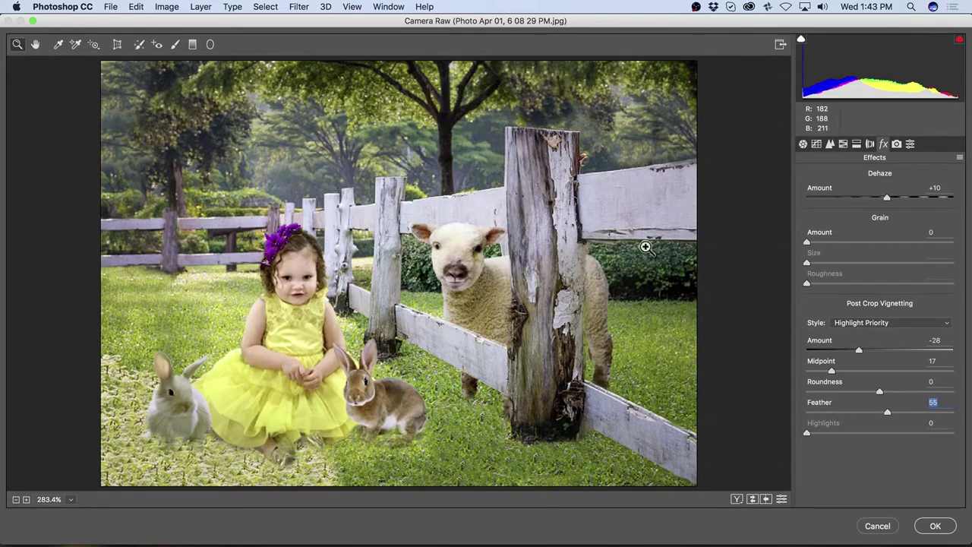
click(935, 525)
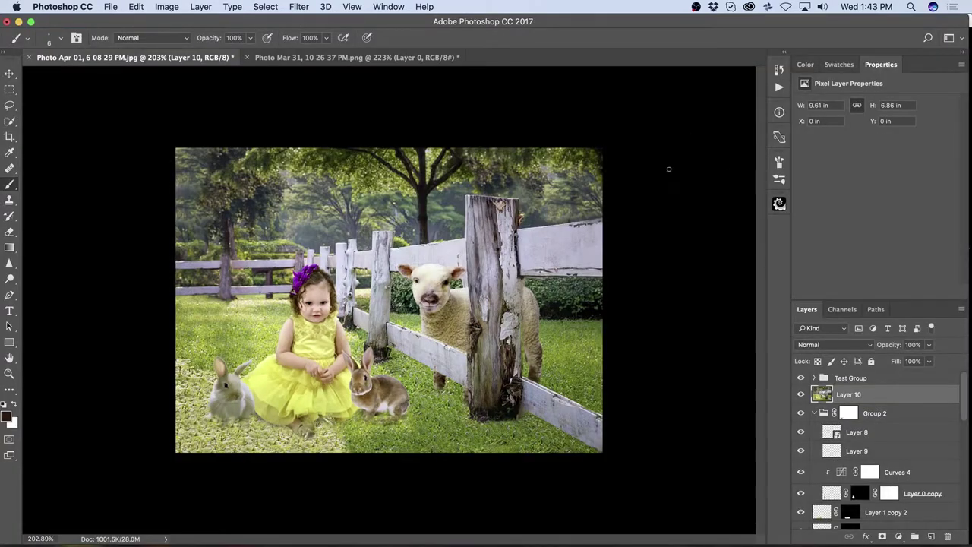
- Add a Photo Filter adjustment layer above the merged layer, try Magenta at 19% density, and settle on a custom pinkish-magenta colour at 18%
click(900, 537)
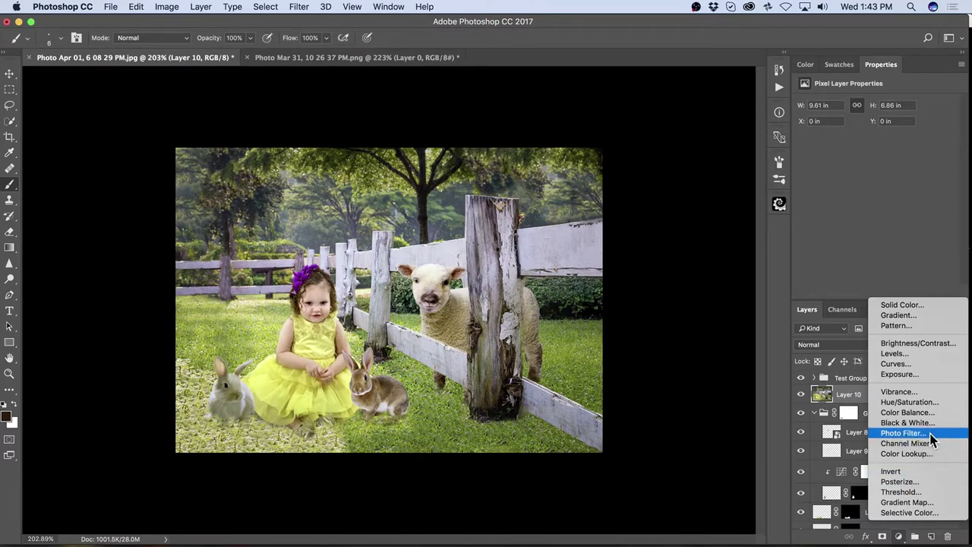
click(902, 433)
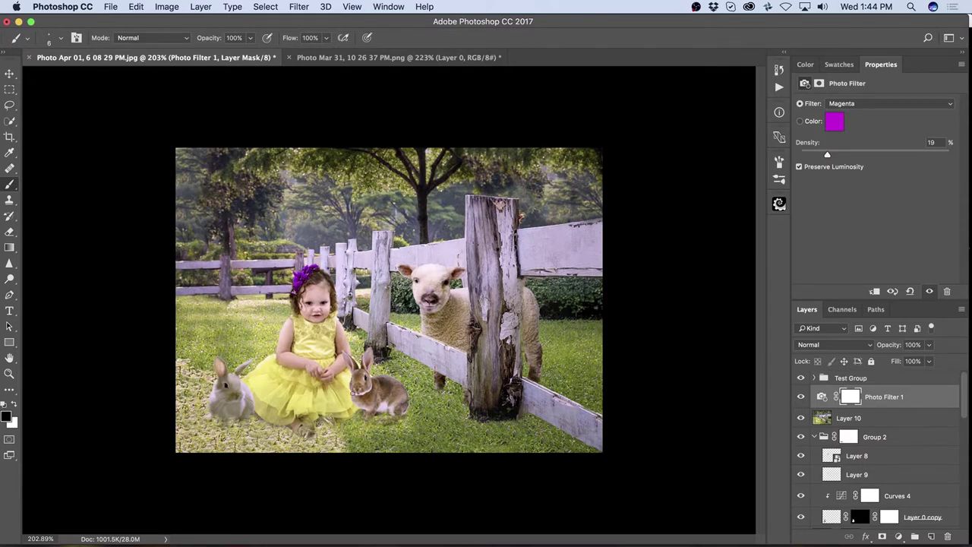
scroll(332, 369, up, 5)
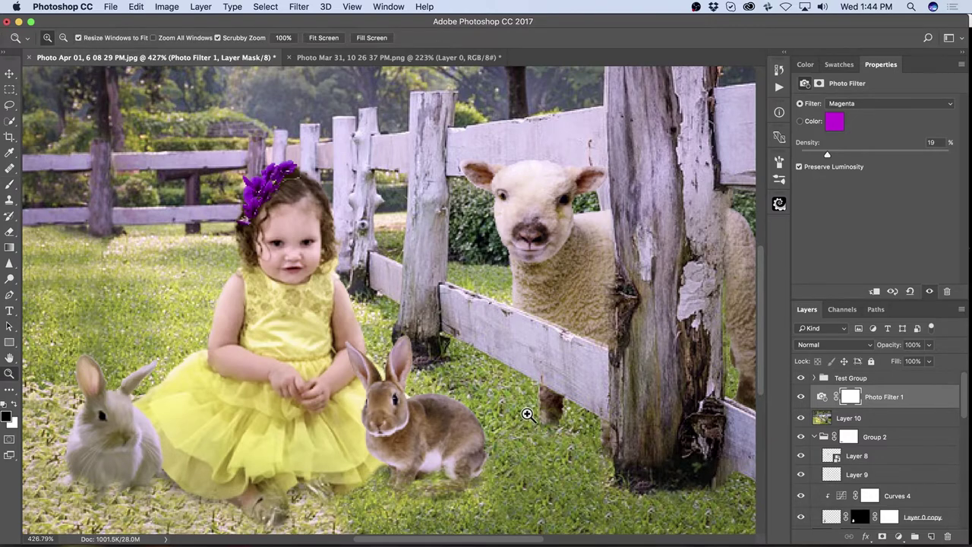
drag(524, 413, 495, 420)
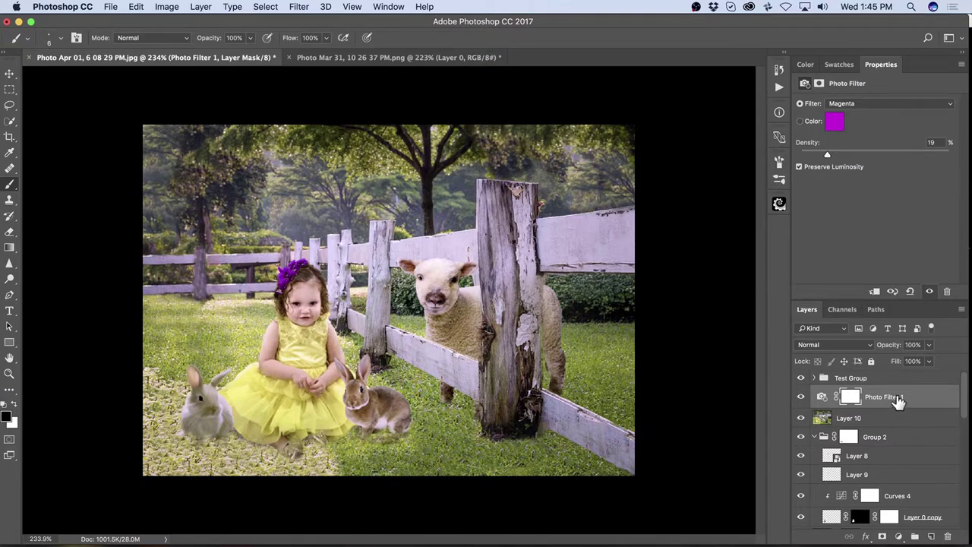
key(ctrl+z)
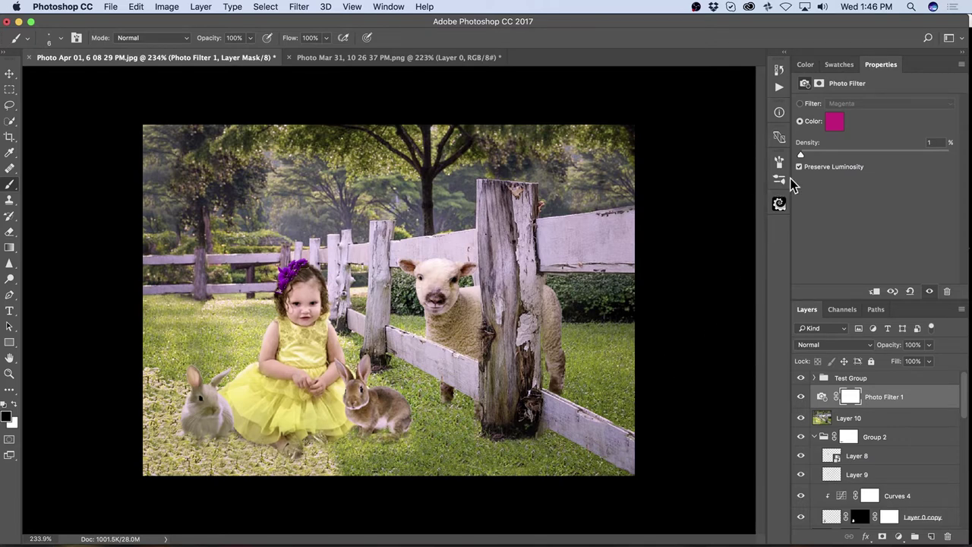
drag(802, 155, 828, 156)
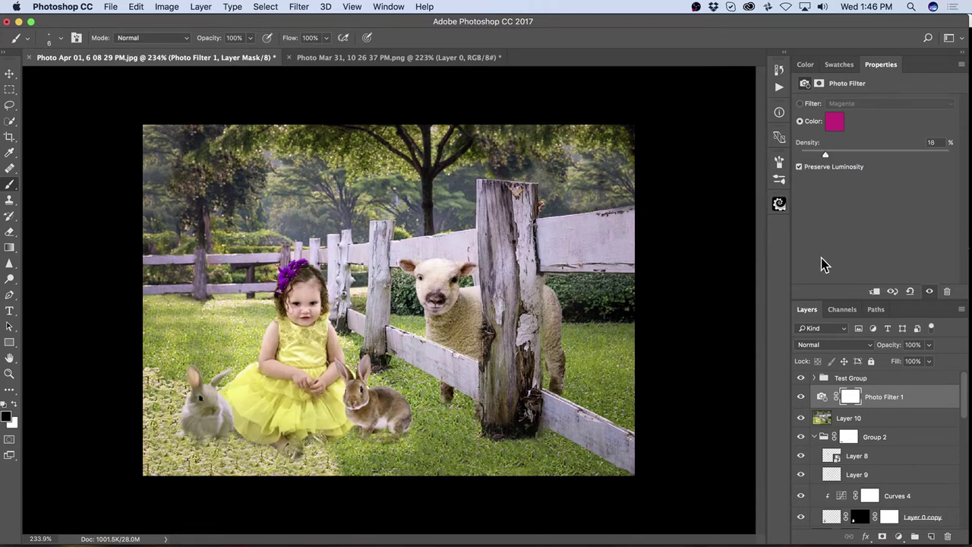